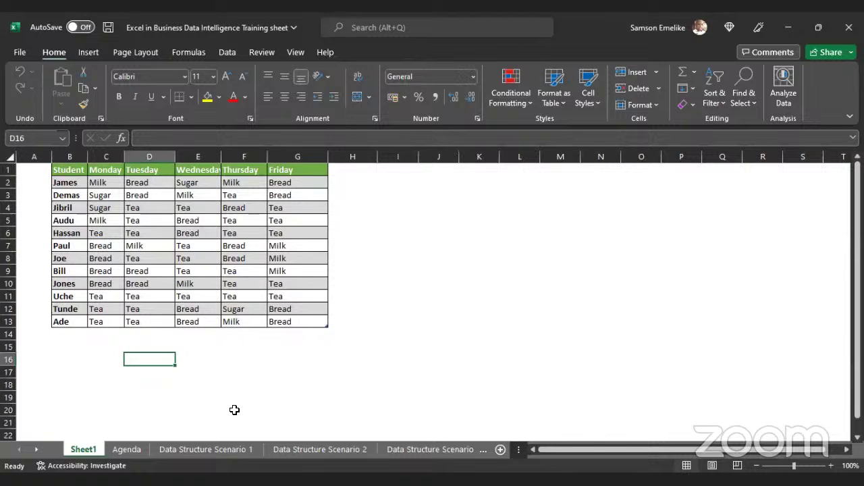
Enter the question "What is most consumed per week" in cell D16 below the student table.
type("Ho")
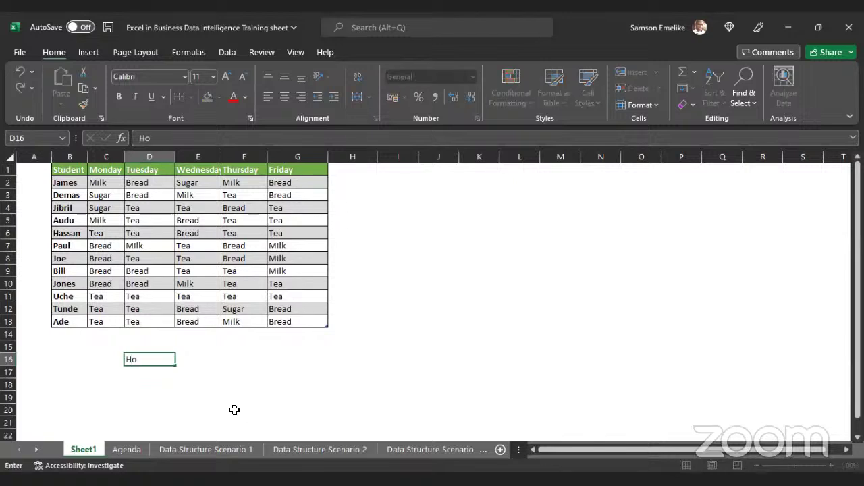
key("BackSpace")
key("BackSpace")
type("What is most con")
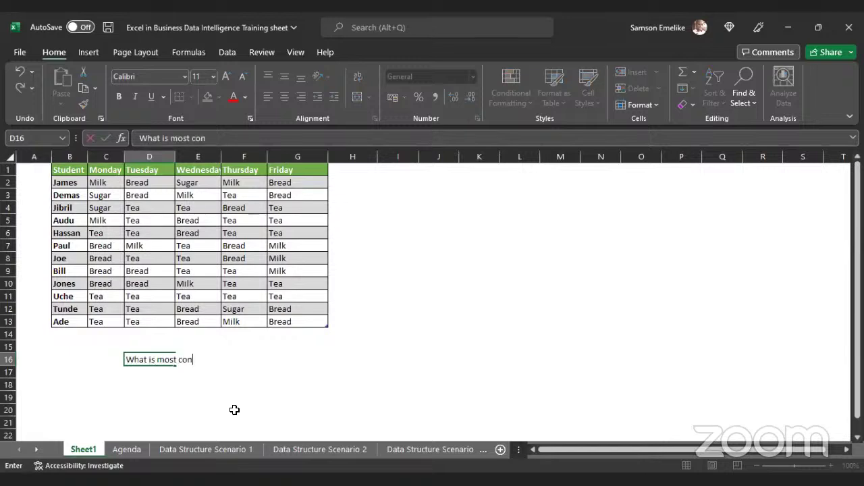
type("sumed per week")
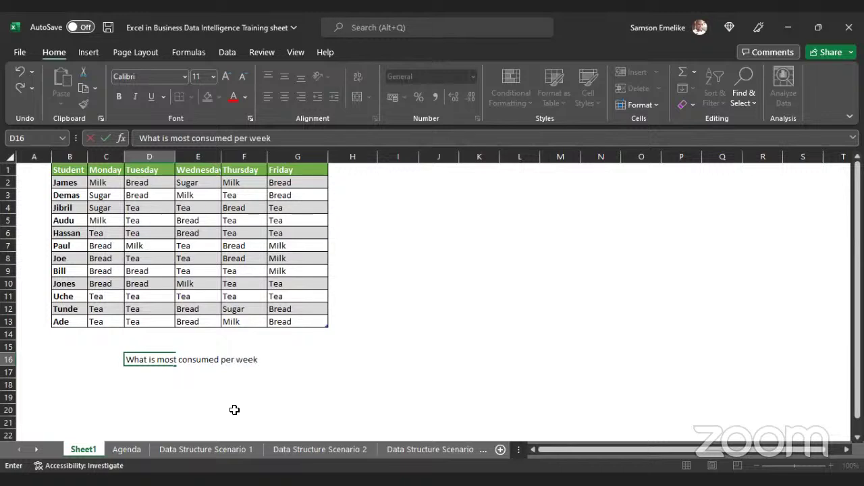
key("Return")
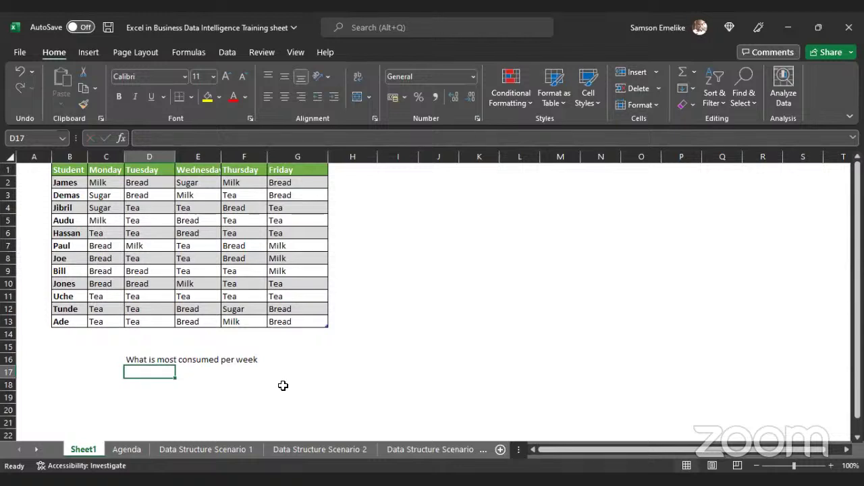
Enter the question "What is the balance in the store" in cell D17.
type("What is the")
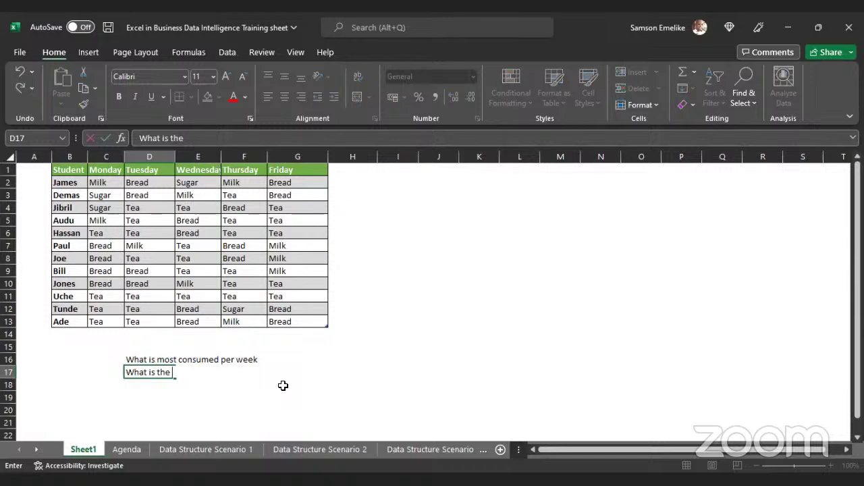
type(" balance ")
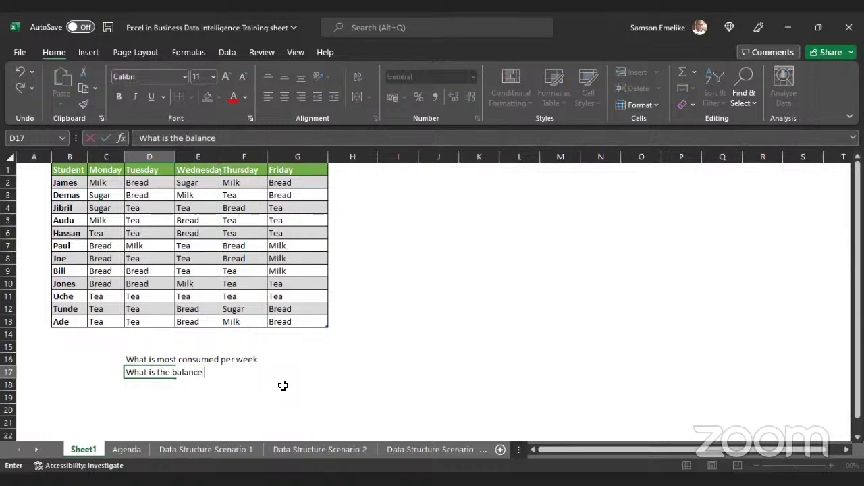
type("in the store")
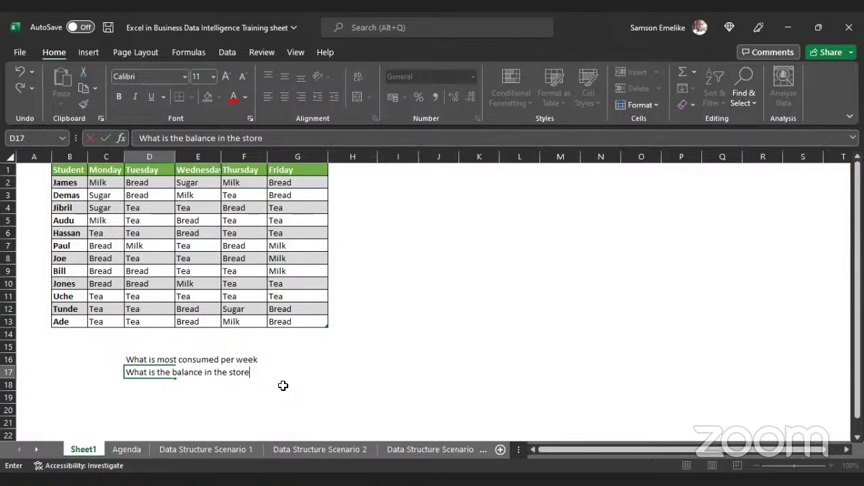
key("Return")
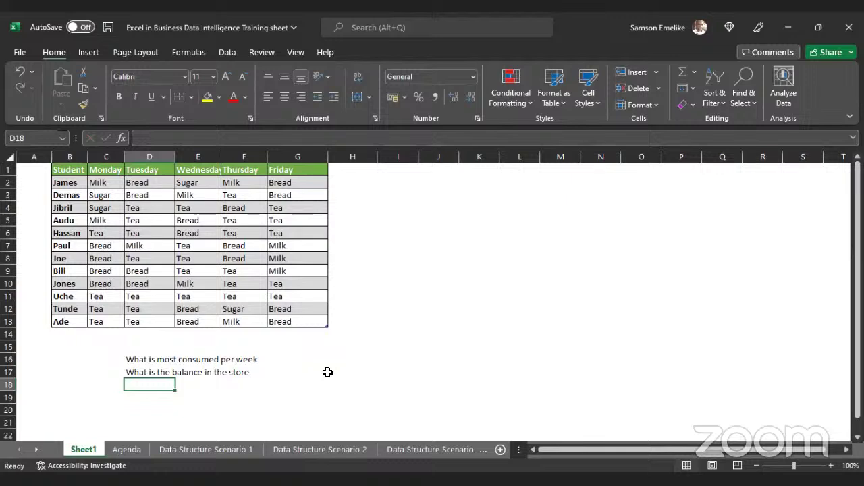
Enter the question "What is most consumed per day of the week" in cell D18.
type("What is")
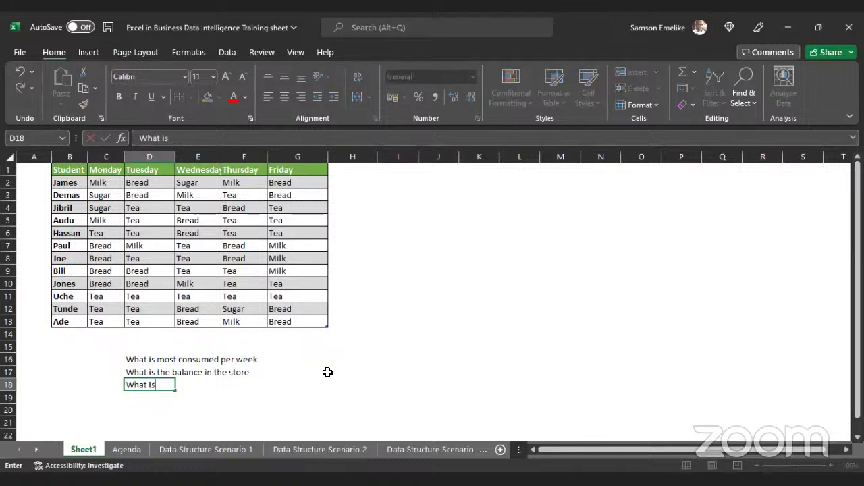
type(" mos")
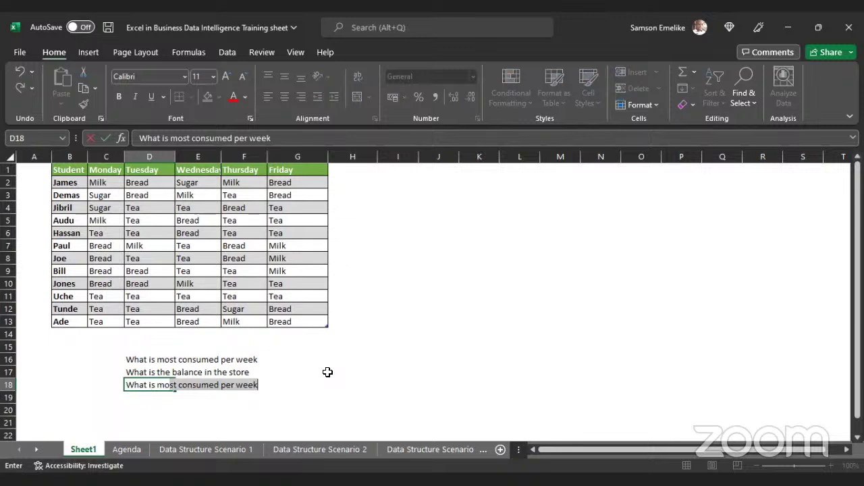
key("BackSpace")
key("BackSpace")
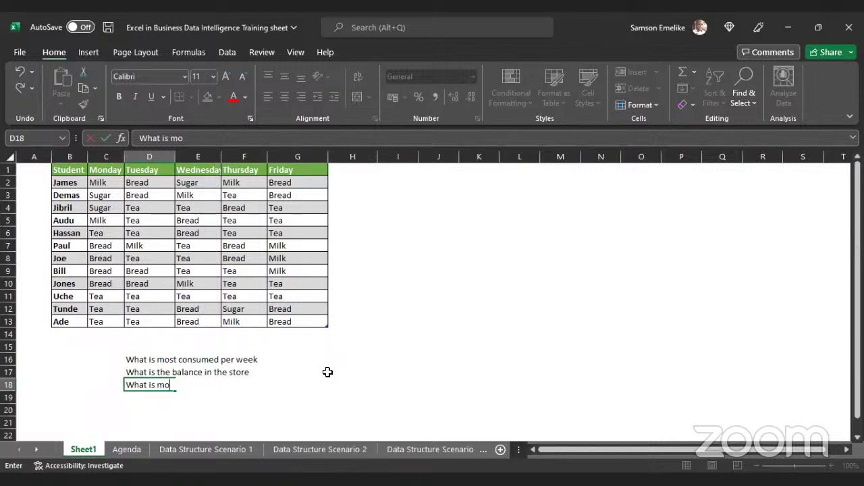
type("st consu")
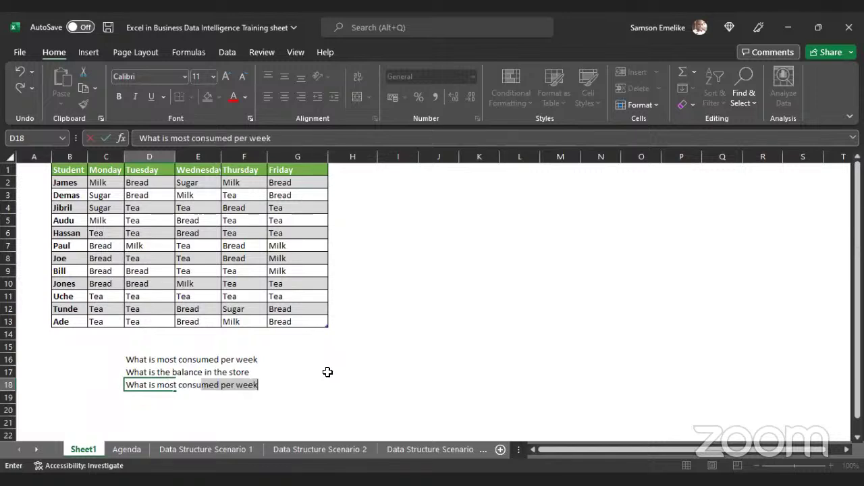
type("med per ")
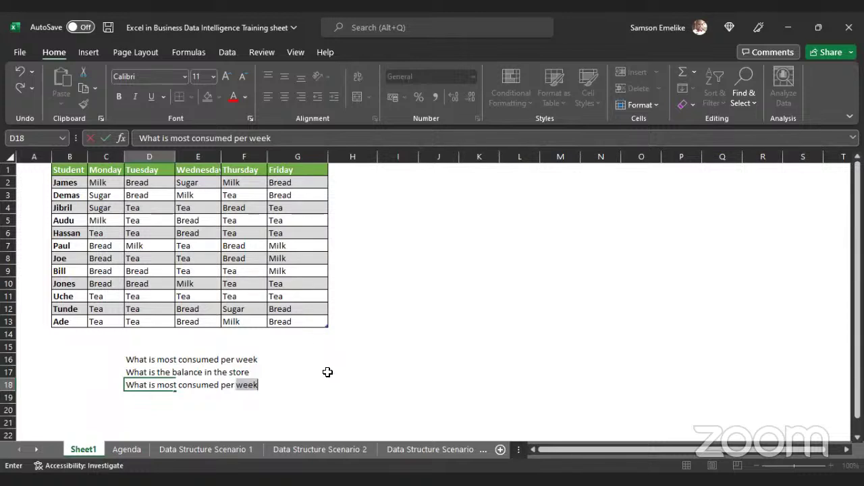
type("day of")
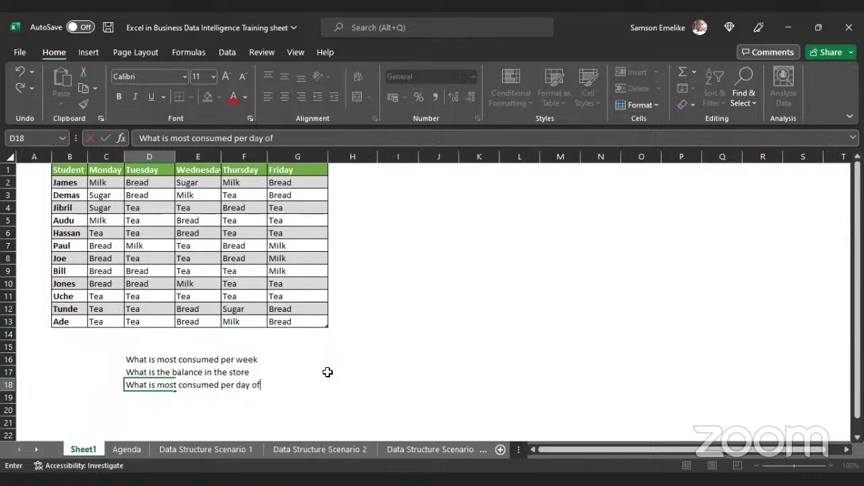
type(" the week")
key("Return")
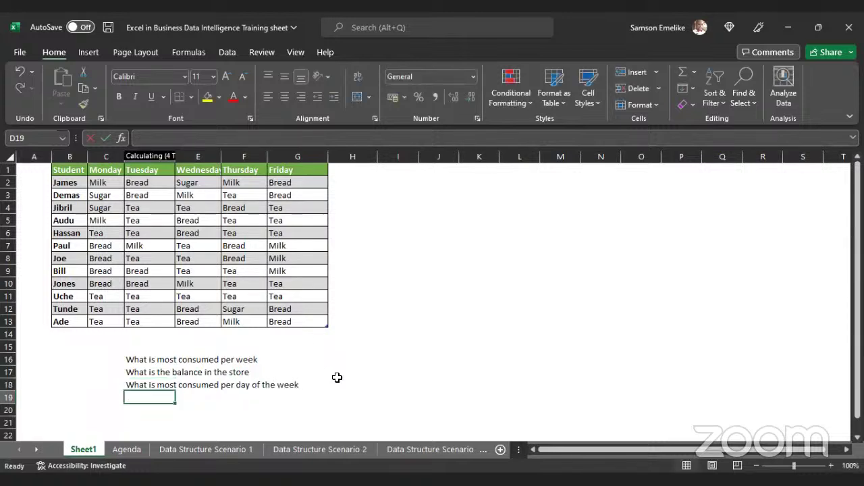
left_click_drag(155, 361, 232, 378)
left_click(171, 383)
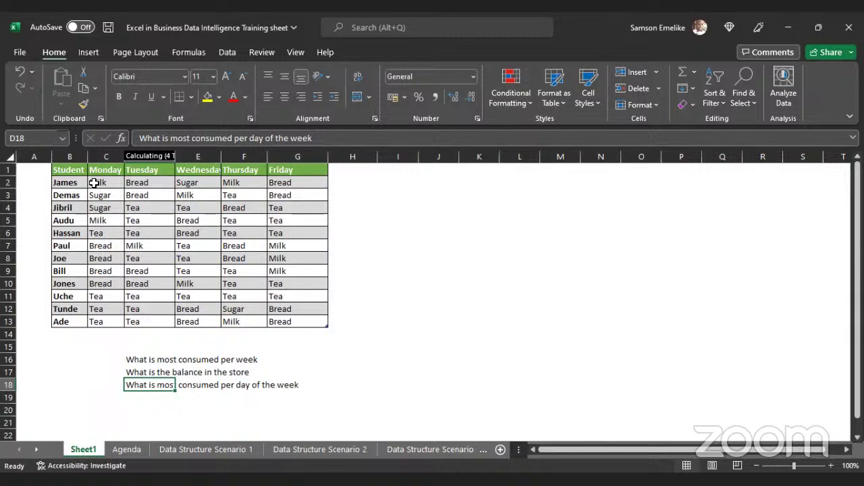
Copy the Monday to Thursday items in C2:F2 and paste them as values starting at cell K1.
left_click_drag(94, 182, 224, 183)
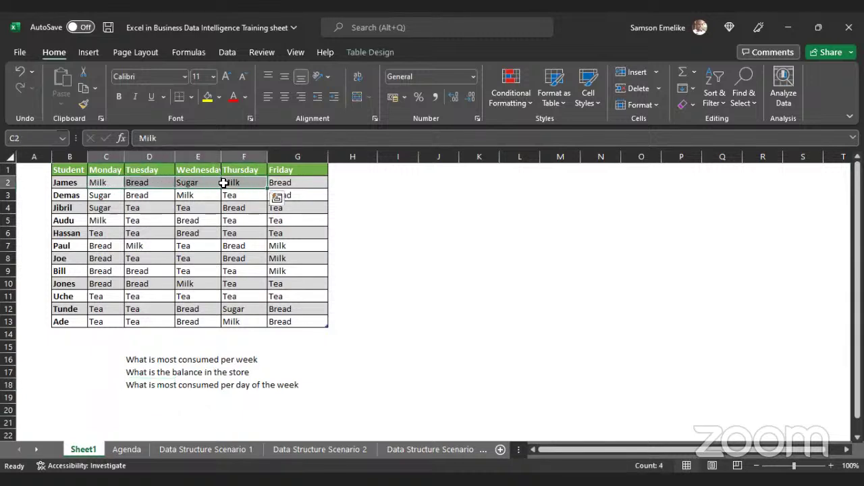
key("ctrl+c")
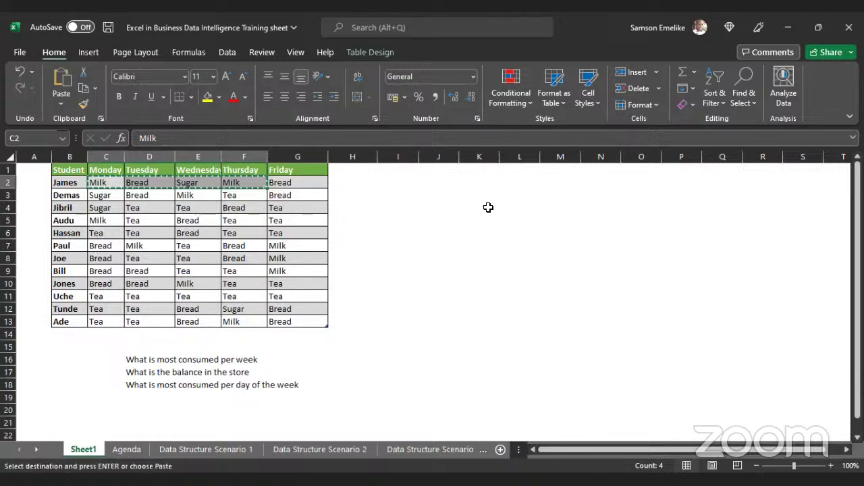
left_click(484, 170)
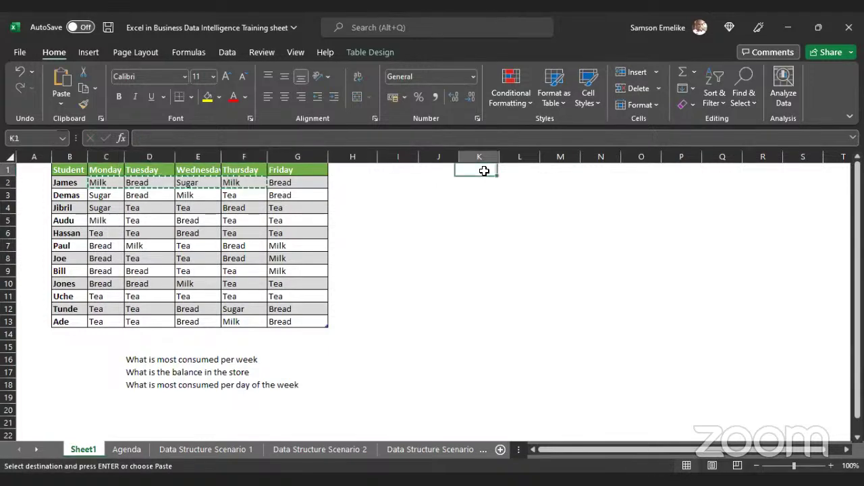
right_click(536, 185)
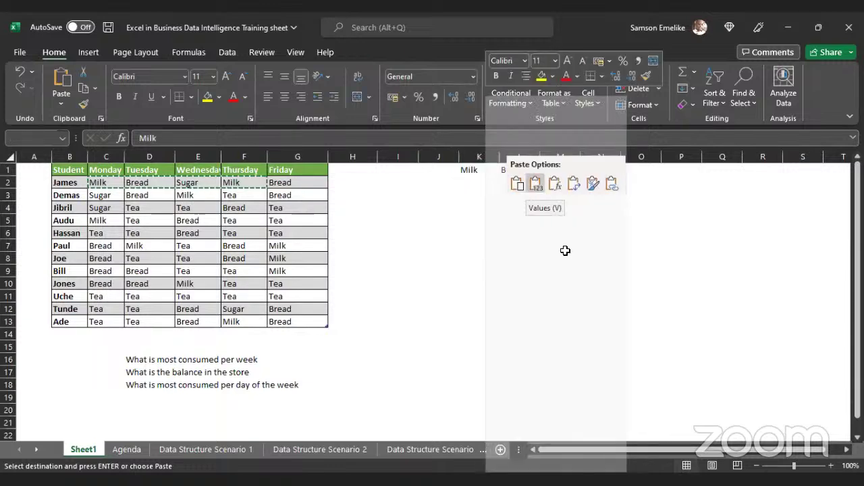
key("v")
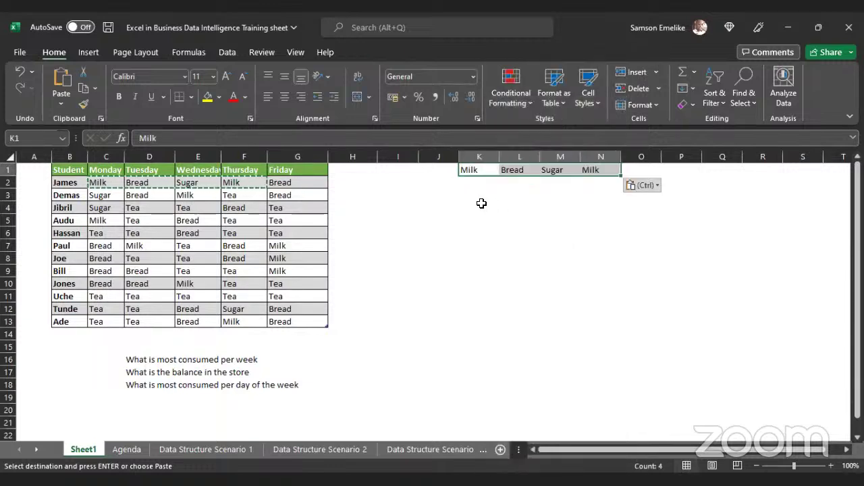
Replace the duplicate Milk entry in cell N1 with "Tea".
left_click(592, 169)
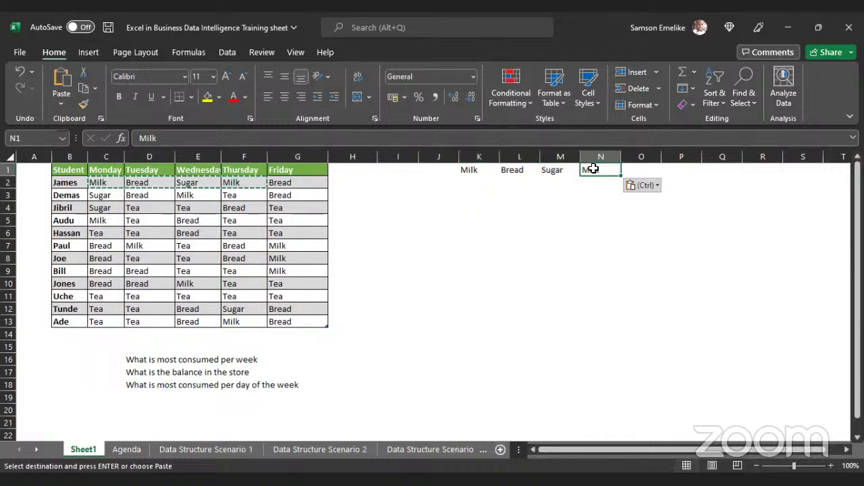
type("Tea")
key("Return")
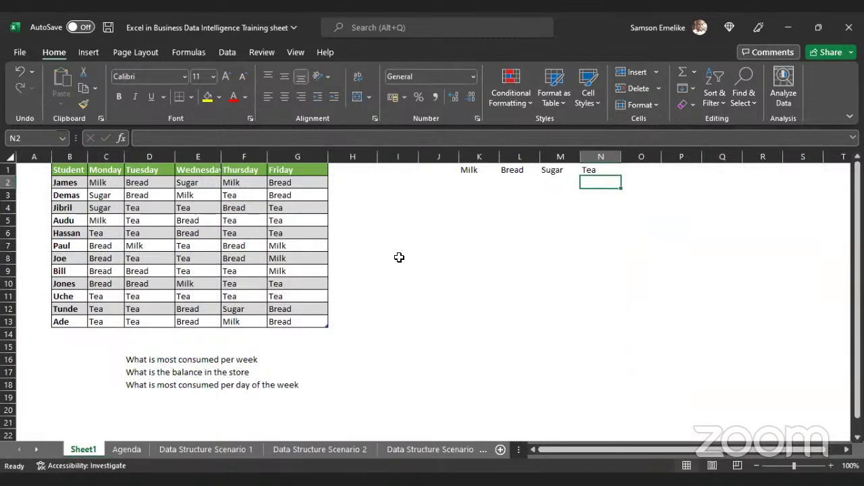
left_click(677, 236)
left_click_drag(469, 171, 592, 170)
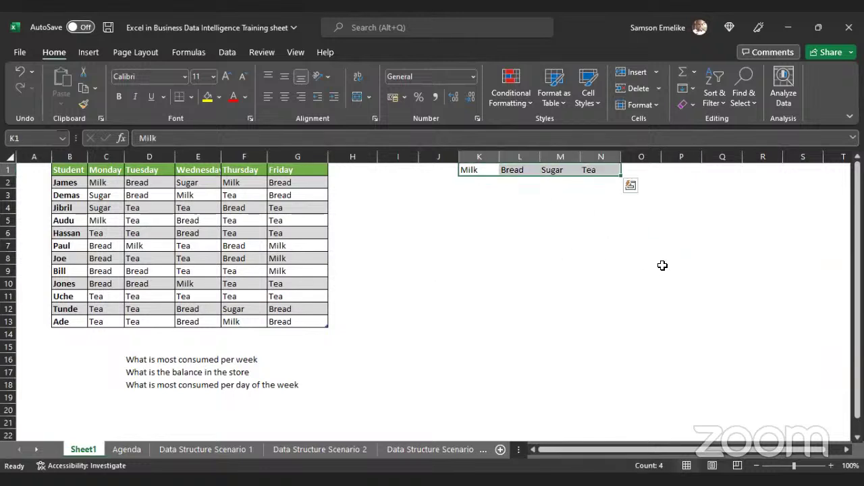
left_click(671, 259)
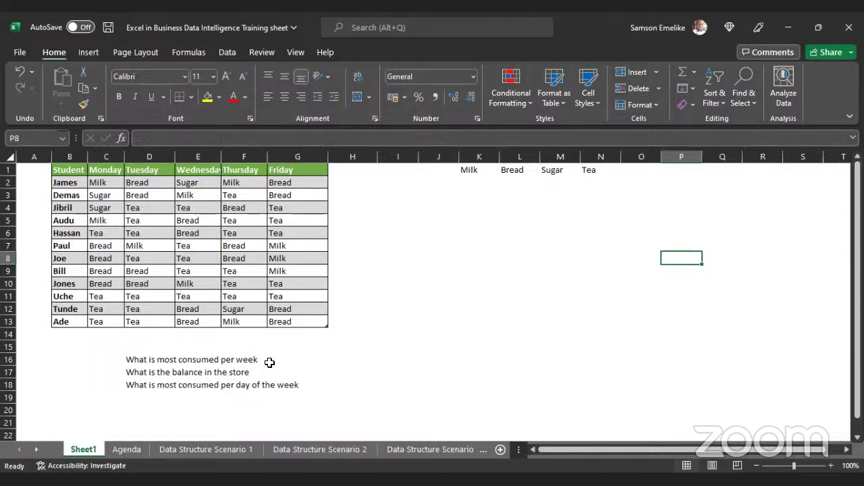
left_click(199, 367)
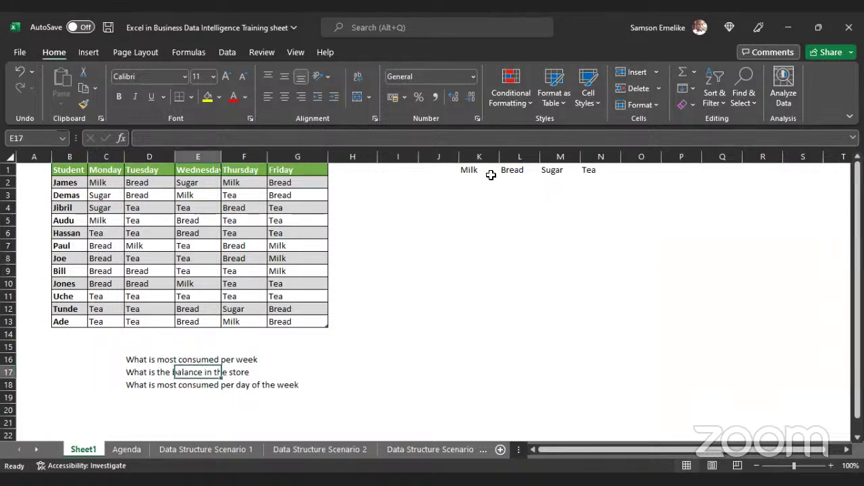
left_click(467, 170)
left_click(514, 169)
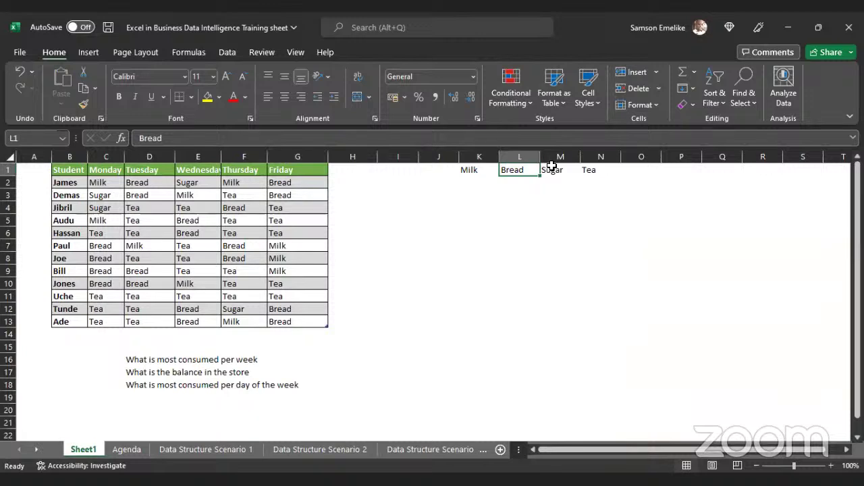
left_click(550, 168)
left_click(591, 168)
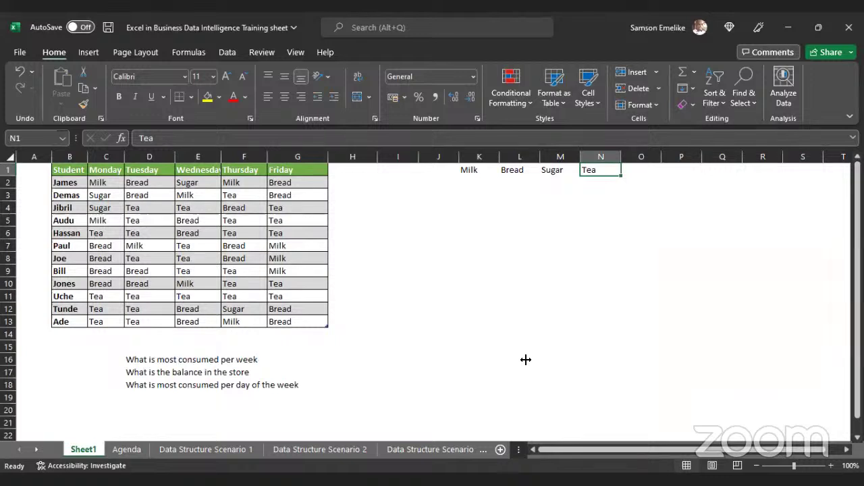
left_click(673, 308)
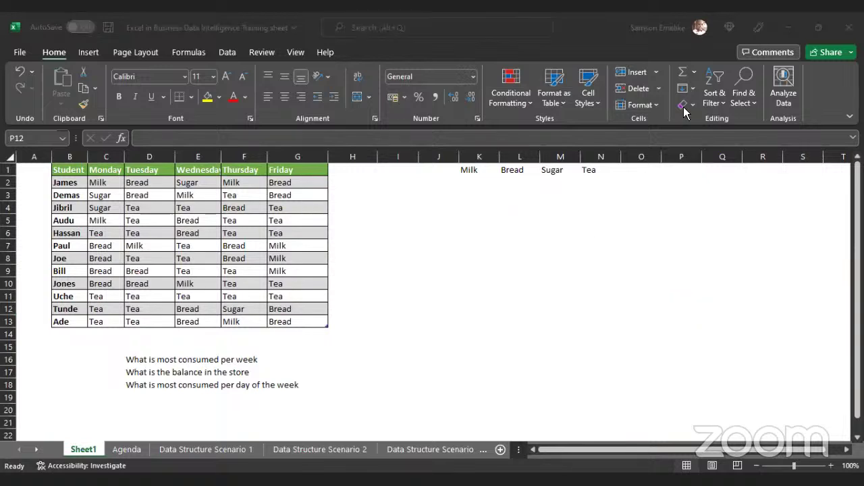
left_click_drag(469, 170, 601, 170)
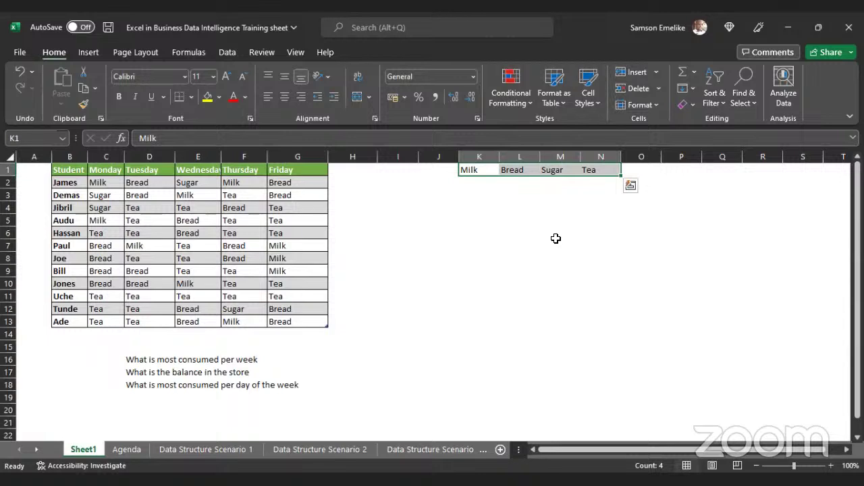
left_click(615, 208)
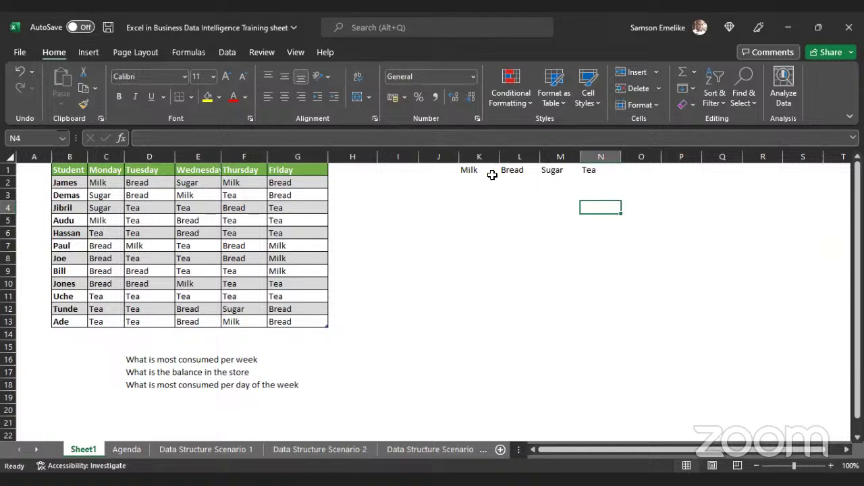
Widen column J to about three times its width and enter the heading "Question" in cell J1.
left_click_drag(458, 158, 509, 164)
left_click(510, 165)
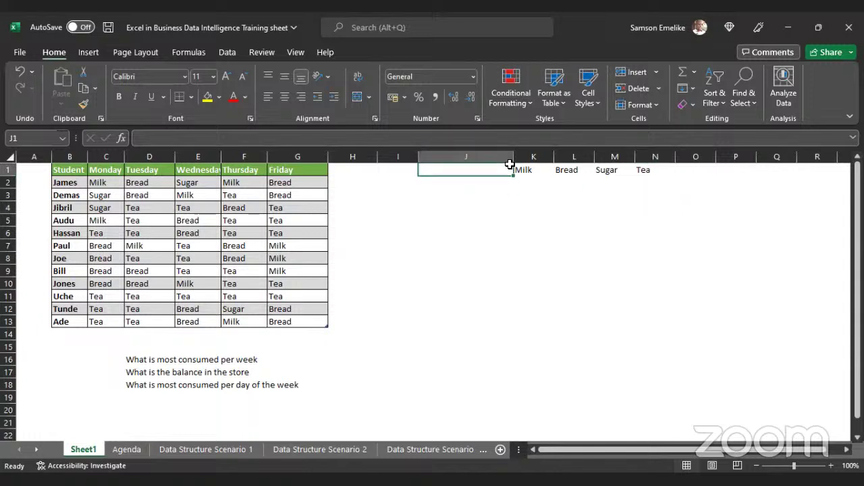
left_click_drag(516, 155, 554, 157)
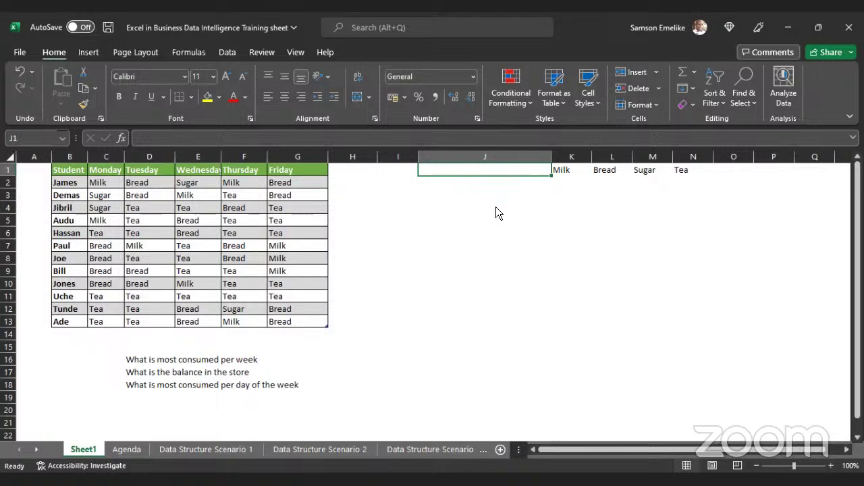
type("Que")
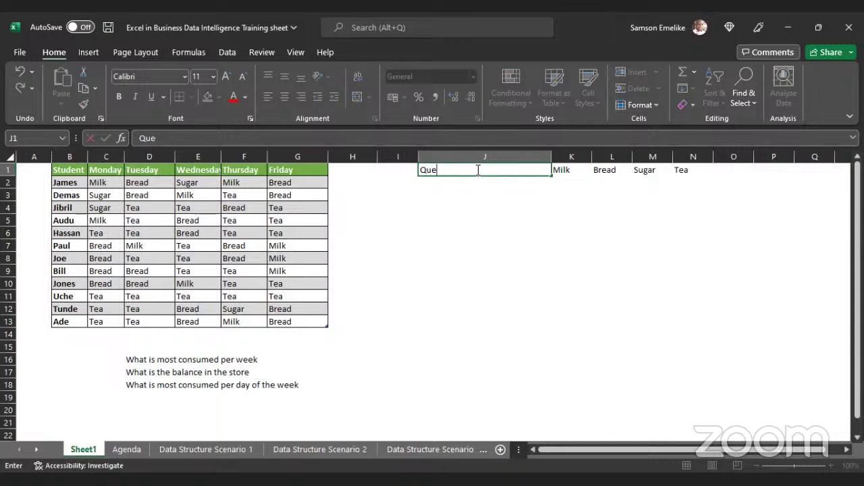
type("stion")
key("Return")
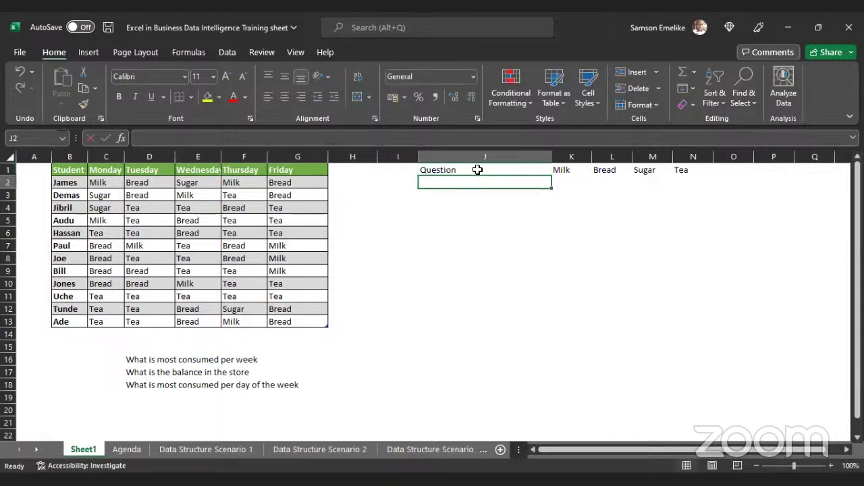
Move the question "What is most consumed per week" from D16 to J2 and autofit column J to it.
left_click(165, 359)
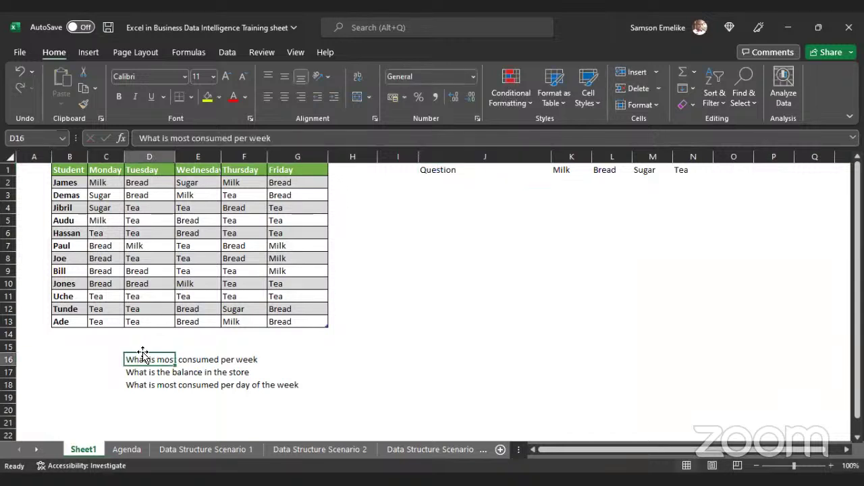
left_click_drag(142, 352, 474, 182)
double_click(552, 156)
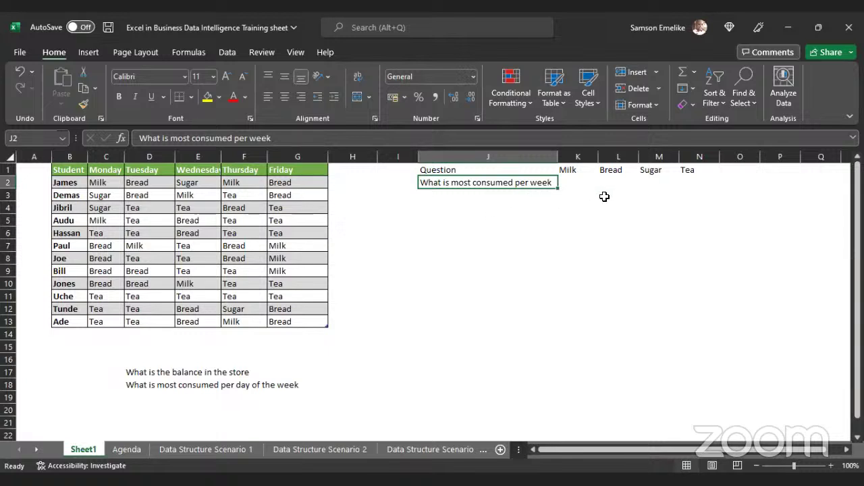
left_click(627, 195)
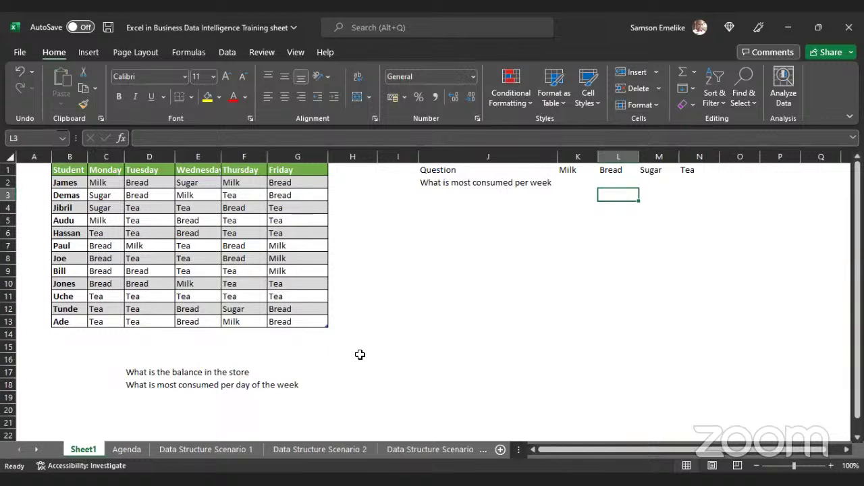
Copy the student names in B2:B13 and paste them starting at cell I6.
left_click_drag(62, 178, 63, 309)
key("ctrl+c")
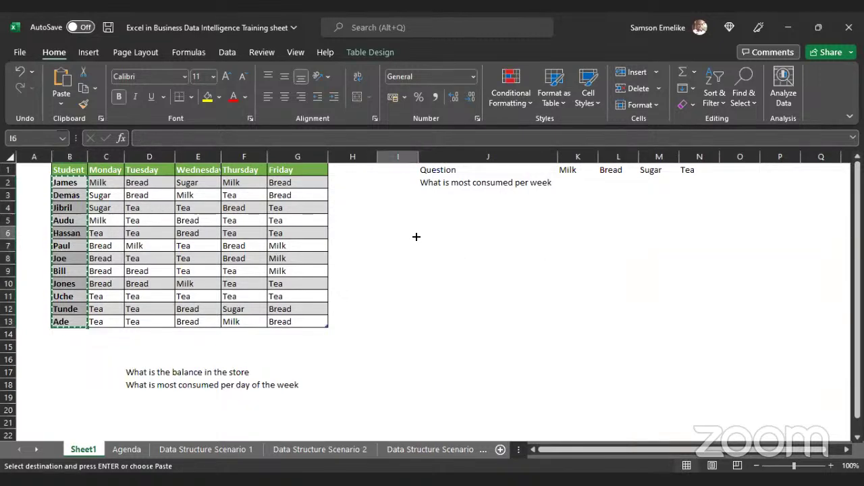
left_click(415, 235)
key("Return")
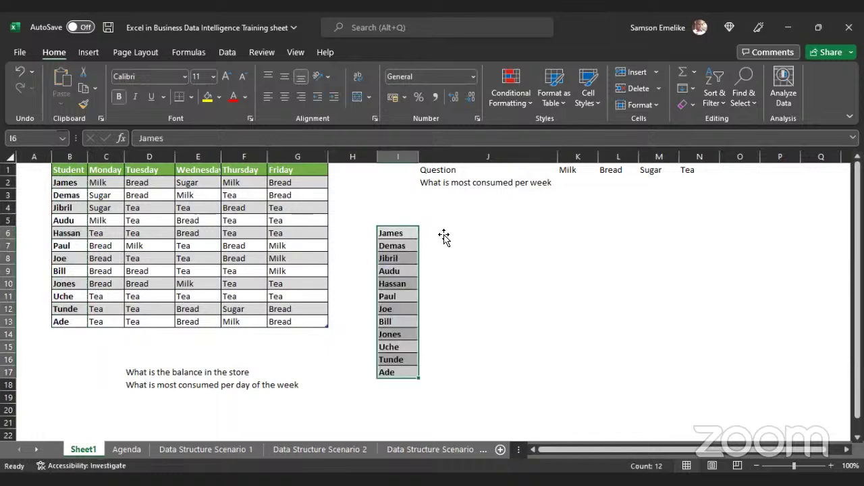
left_click_drag(568, 167, 682, 169)
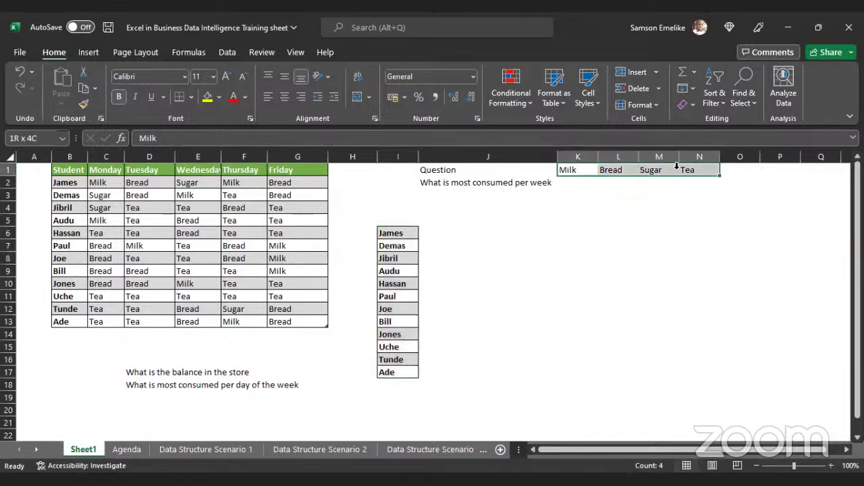
key("ctrl+c")
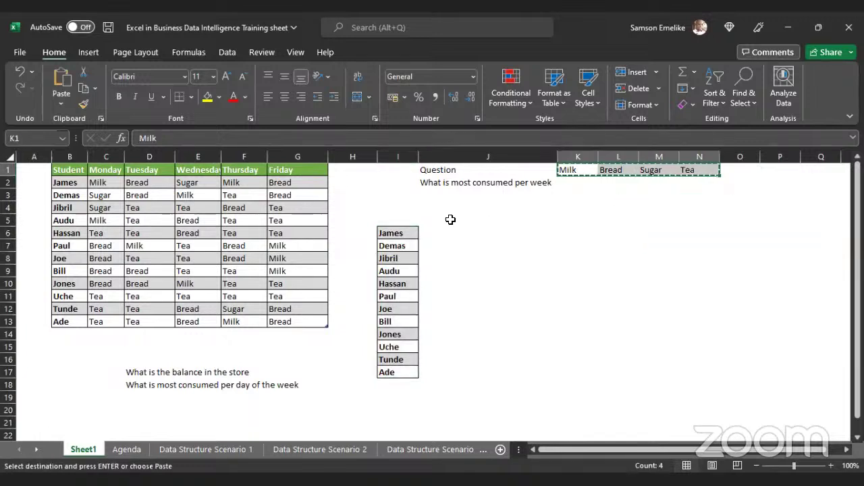
left_click(449, 220)
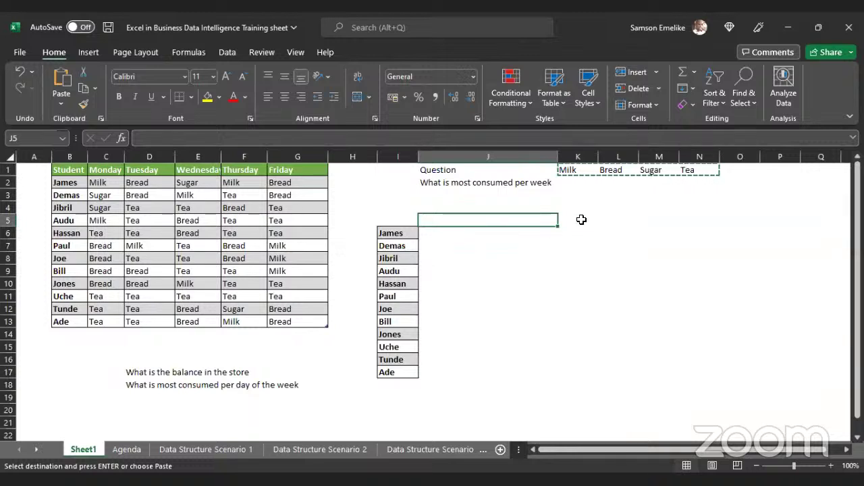
key("Escape")
Move the pasted student names from column I to J6:J17 and clear the question in cell J2.
left_click_drag(397, 233, 494, 367)
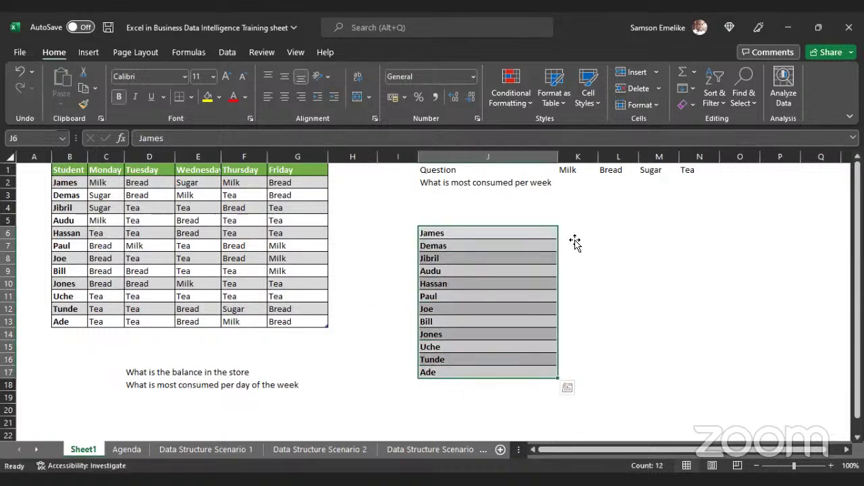
left_click(506, 185)
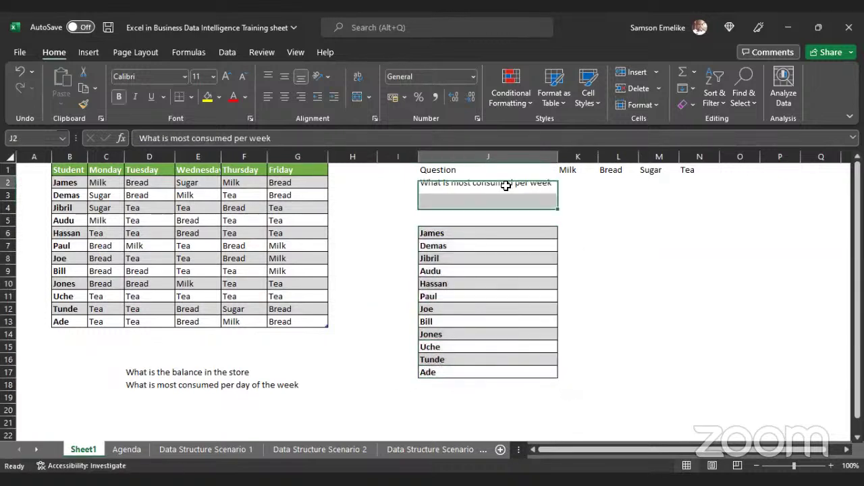
key("Delete")
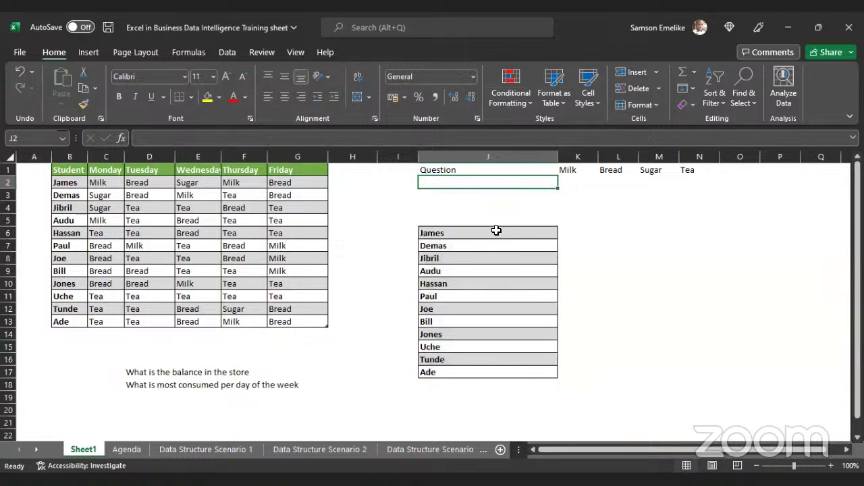
Move the student names in column J up to J2:J13 and clear the "Question" heading in cell J1.
left_click_drag(496, 231, 517, 374)
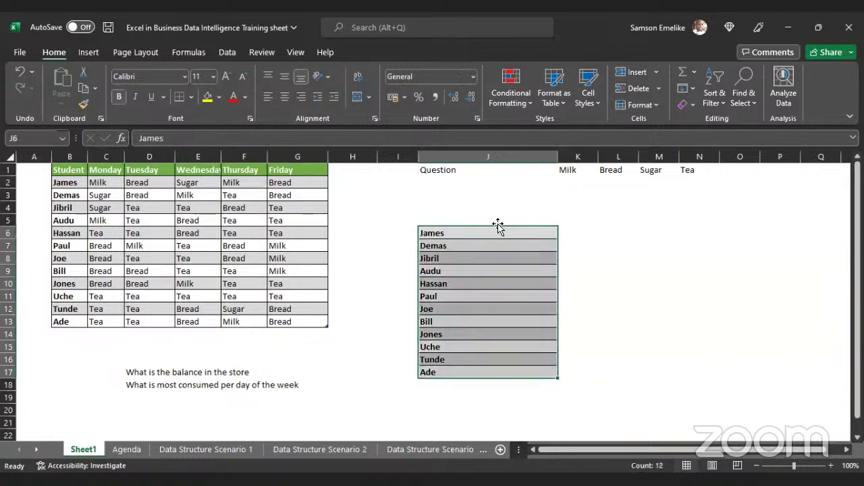
left_click_drag(498, 226, 488, 168)
left_click(488, 168)
key("Delete")
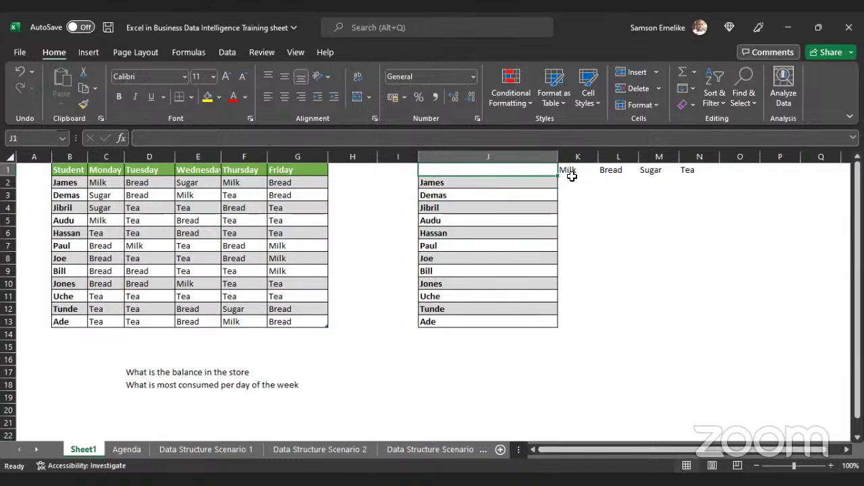
key("Down")
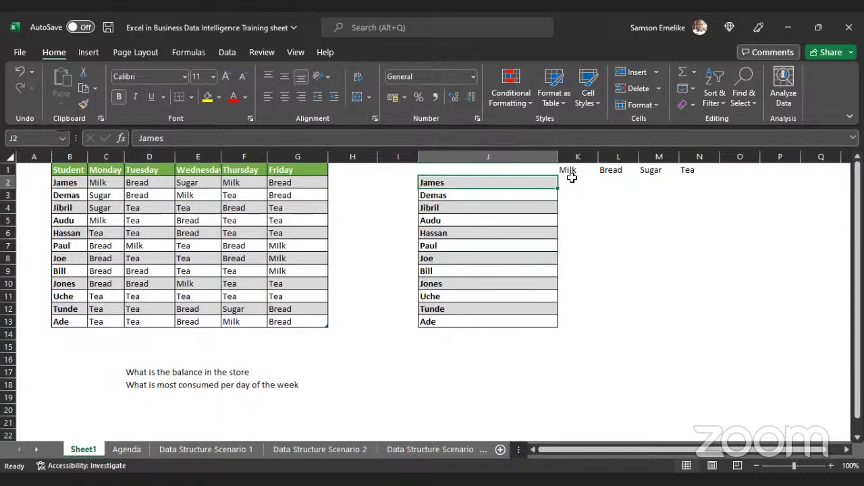
left_click(567, 179)
left_click_drag(572, 194, 585, 320)
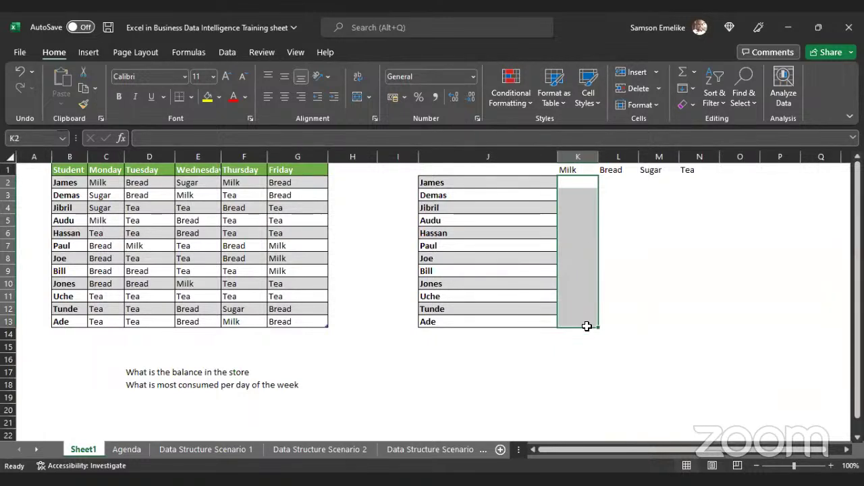
left_click(584, 336)
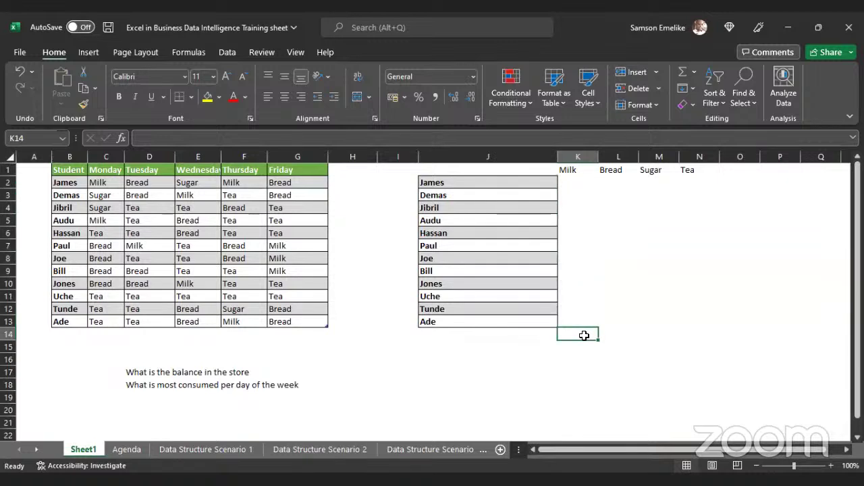
Add the label "Total" in cell J14 below the student names.
left_click(484, 335)
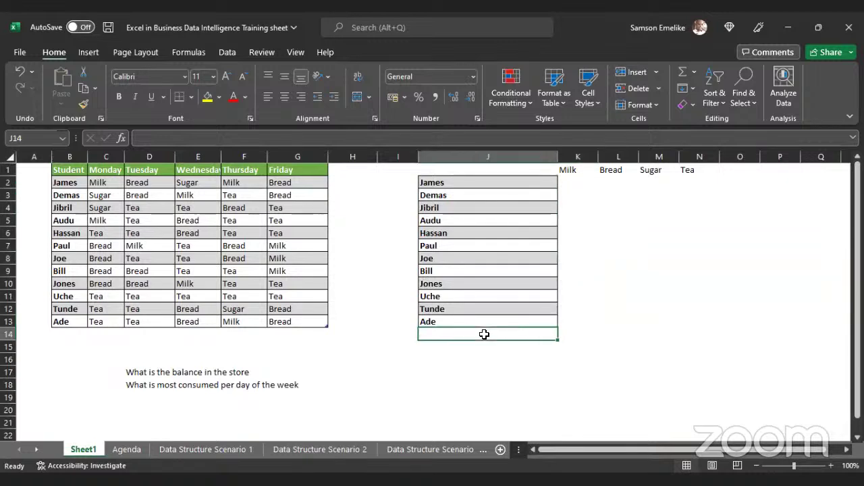
type("Total")
key("Tab")
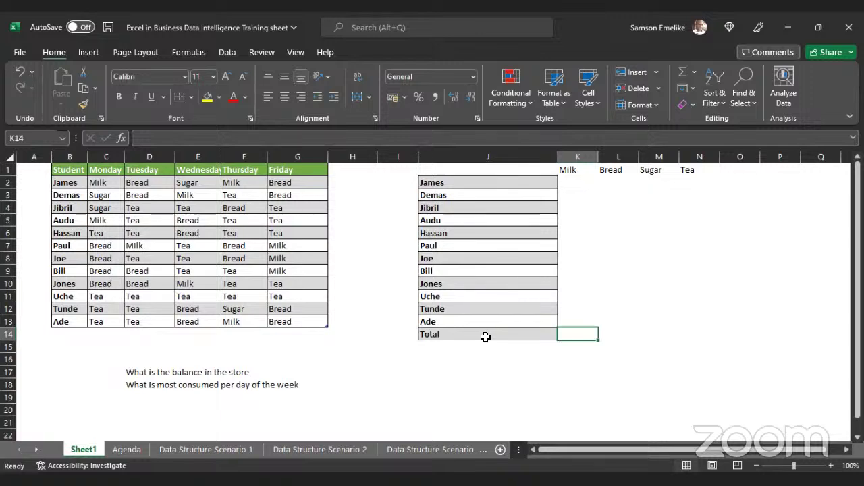
Enter the formula =SUM(K2:K13) in cell K14 to total the Milk column.
type("=")
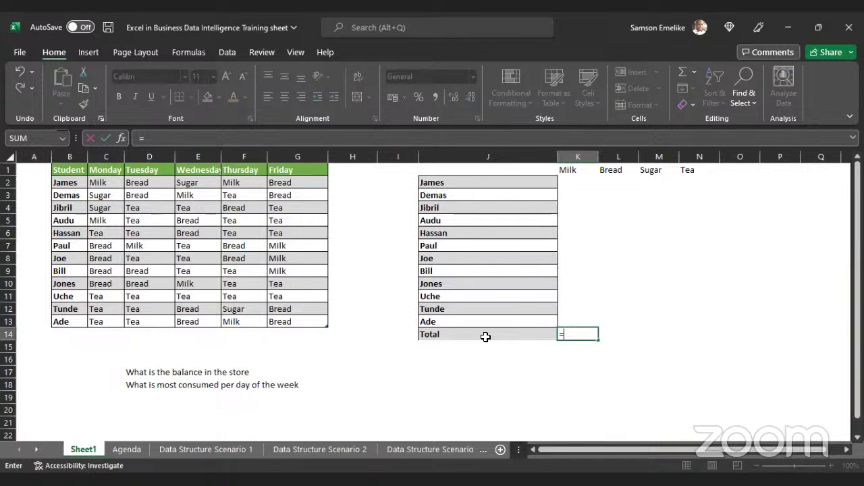
type("sum")
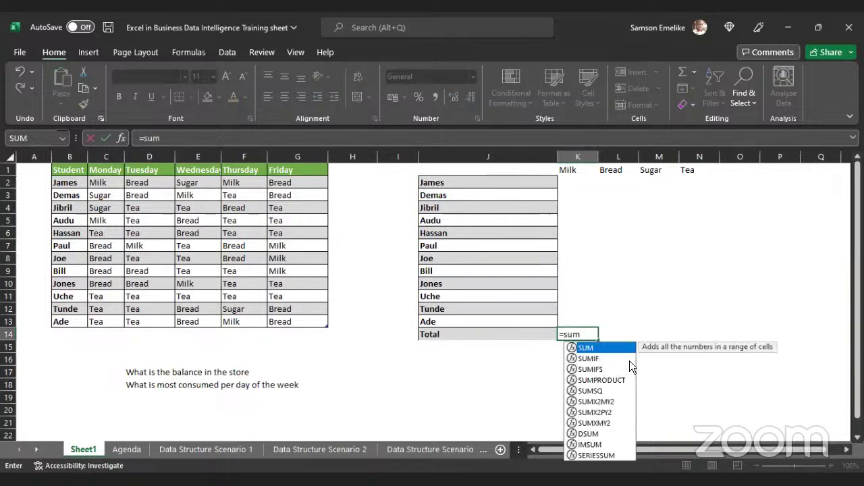
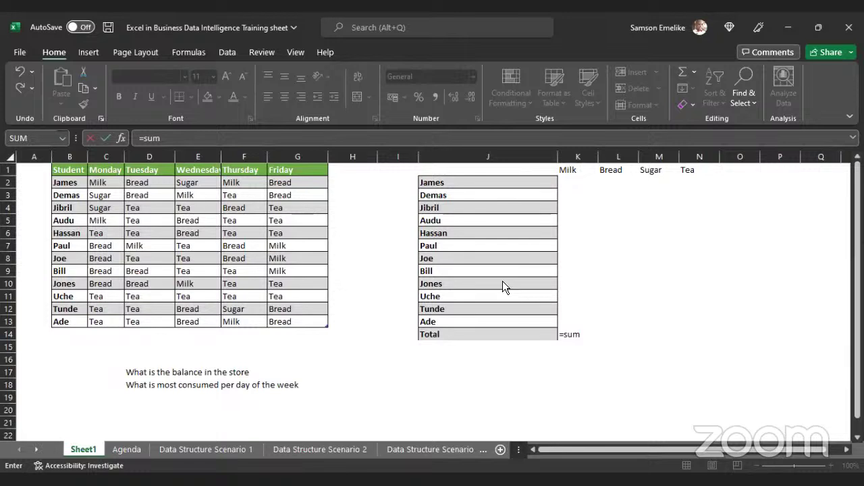
left_click(582, 331)
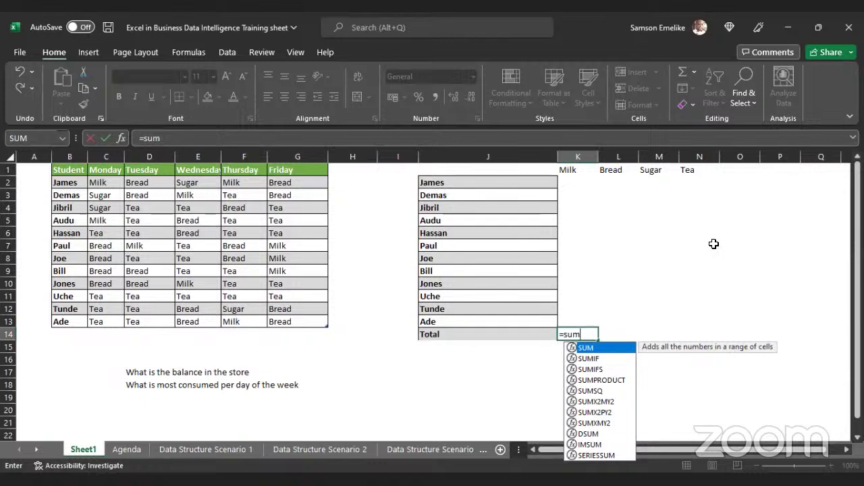
double_click(585, 349)
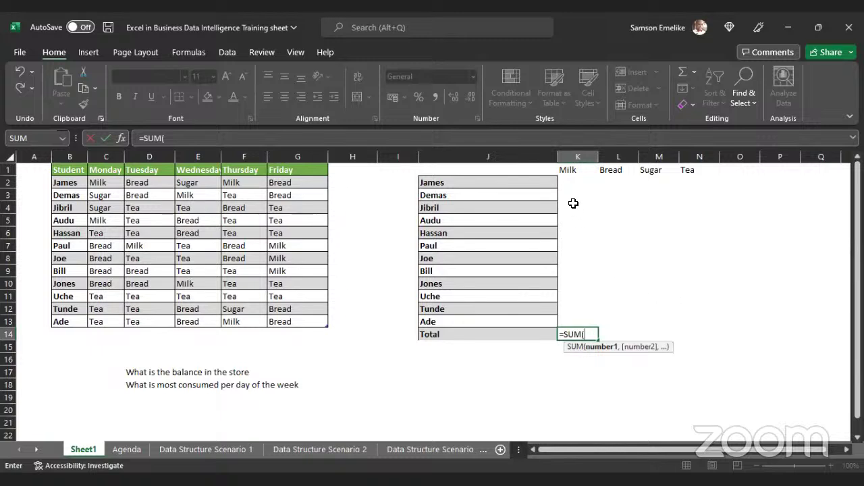
left_click(566, 182)
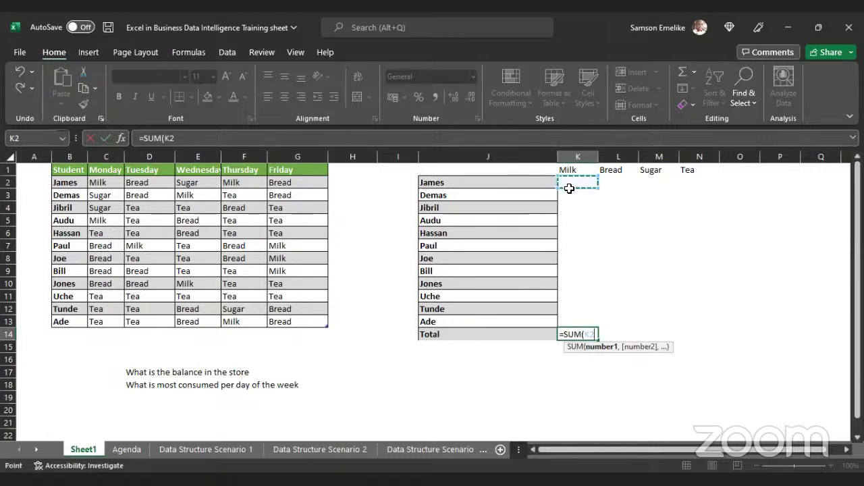
left_click_drag(575, 284, 576, 319)
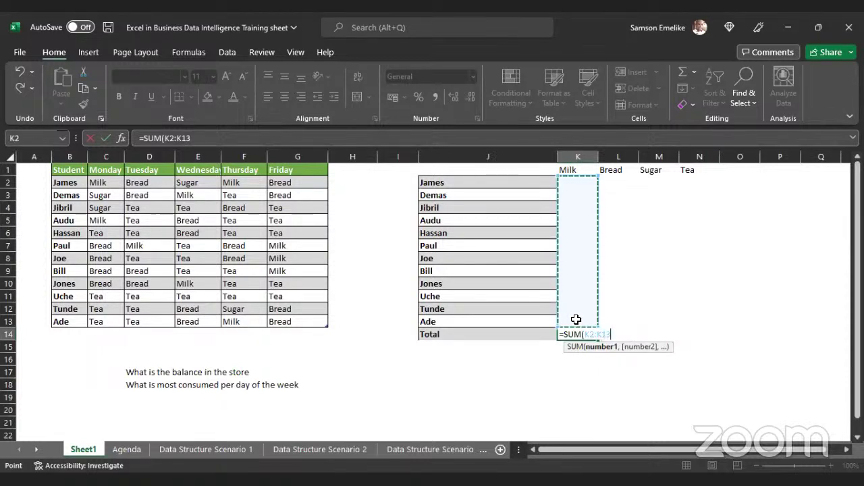
type(")")
key("Return")
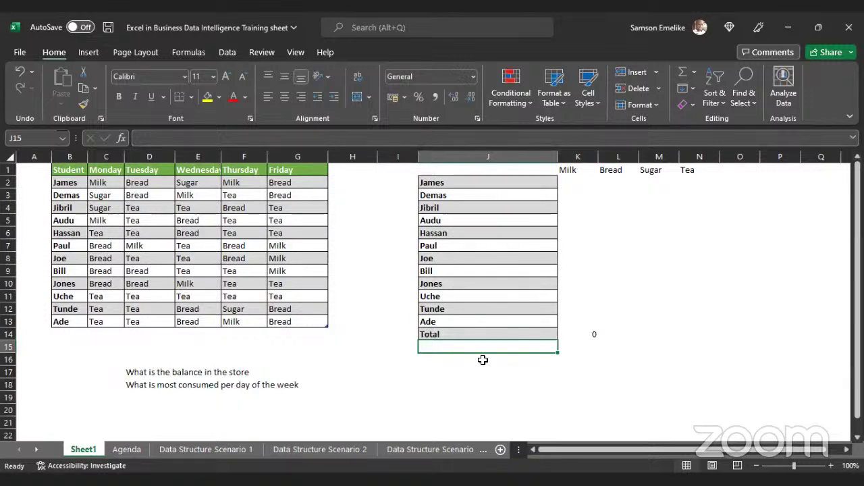
Review the Milk total formula in K14 and the column K cells it adds up.
left_click(485, 383)
left_click(493, 334)
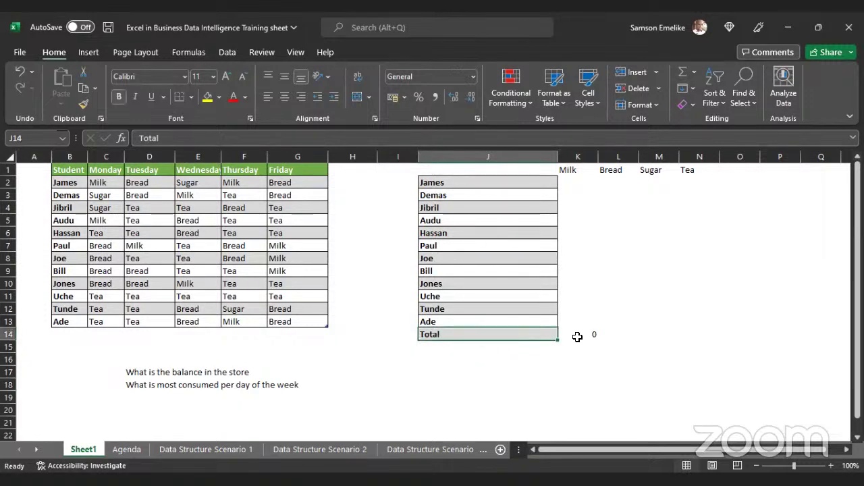
left_click(584, 333)
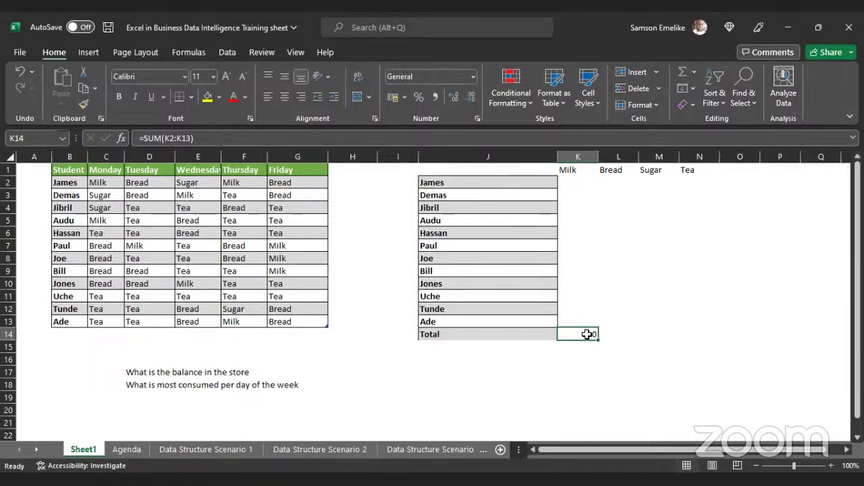
left_click(571, 183)
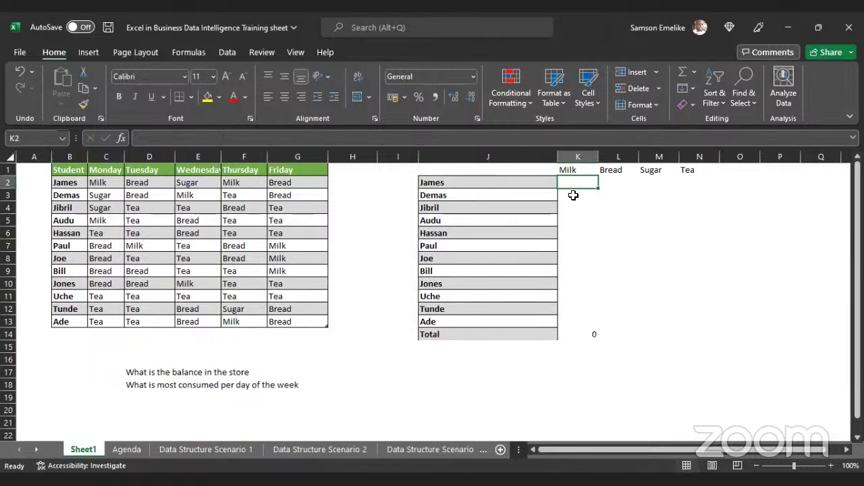
left_click(574, 196)
left_click(573, 208)
left_click(572, 231)
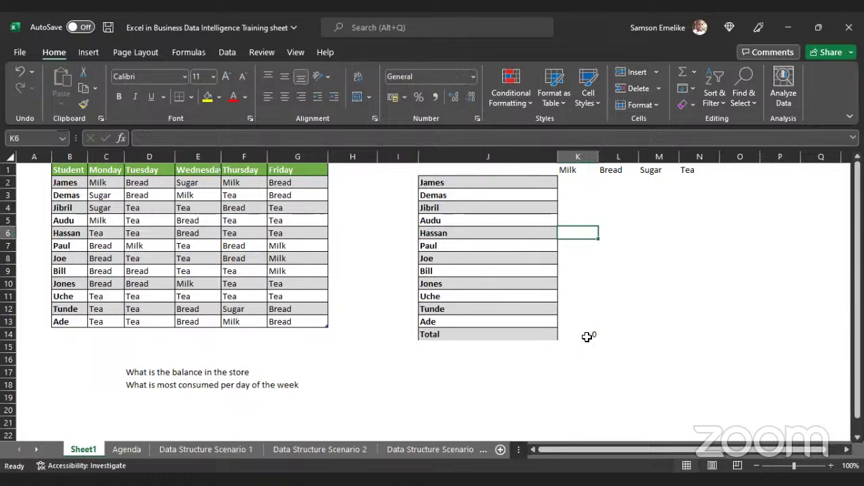
left_click(587, 337)
double_click(587, 334)
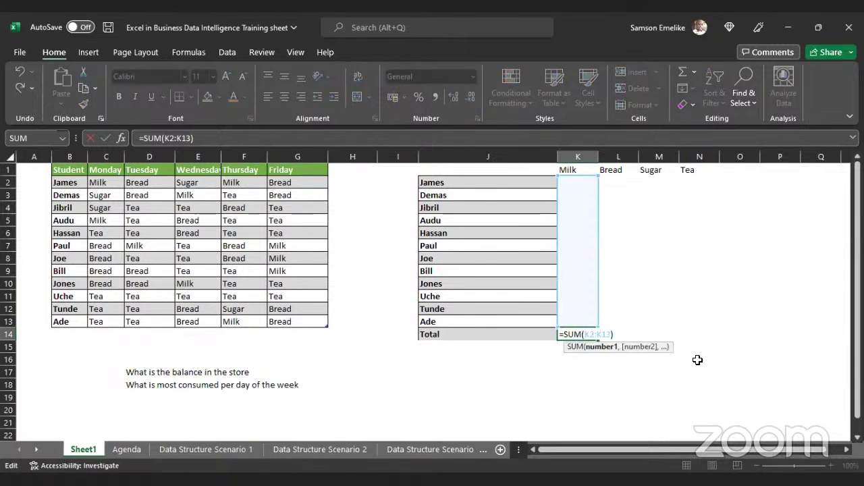
key("Escape")
Restart the Milk total in cell K14 as a new formula using the SUM function.
type("=")
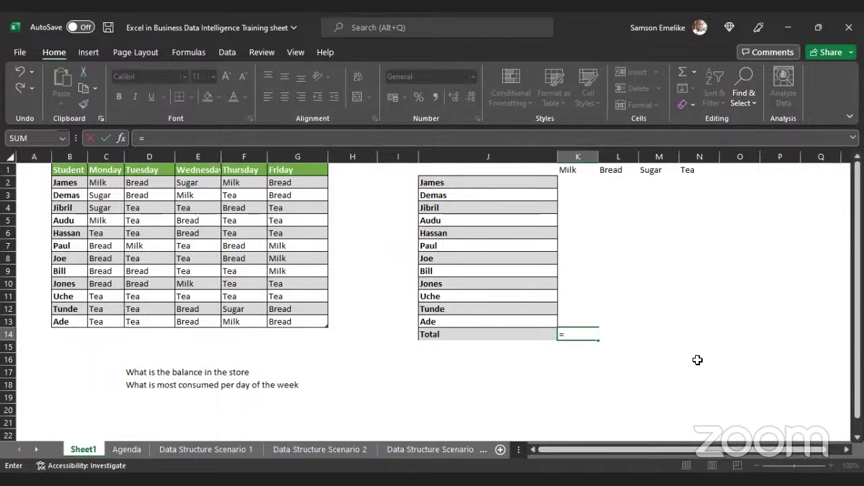
type("sum")
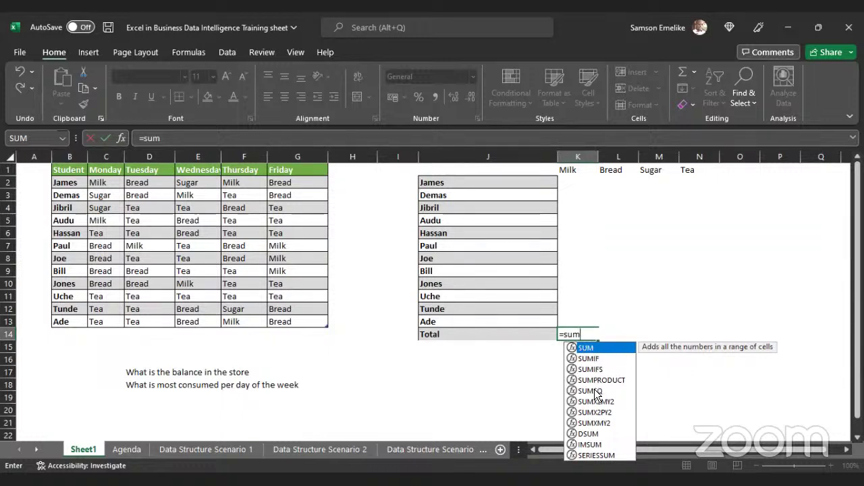
double_click(586, 348)
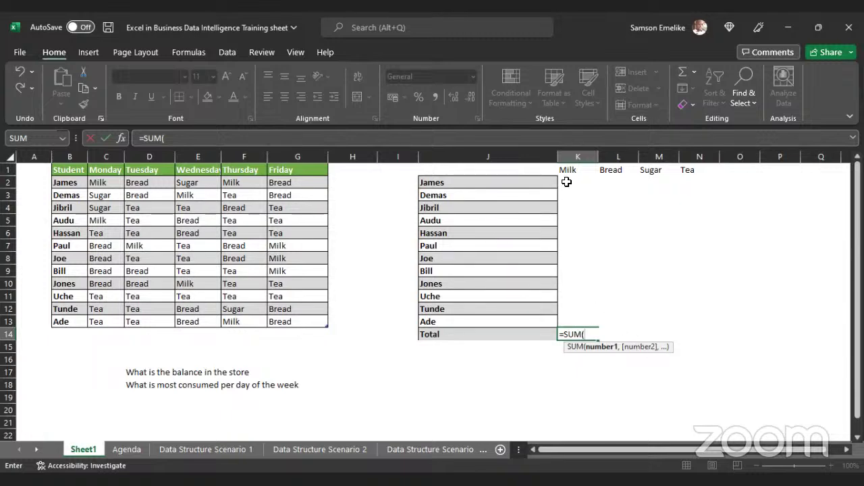
Try adding the separate cells K2, K3, K8 and K12 as individual arguments of the SUM formula in K14.
left_click(567, 181)
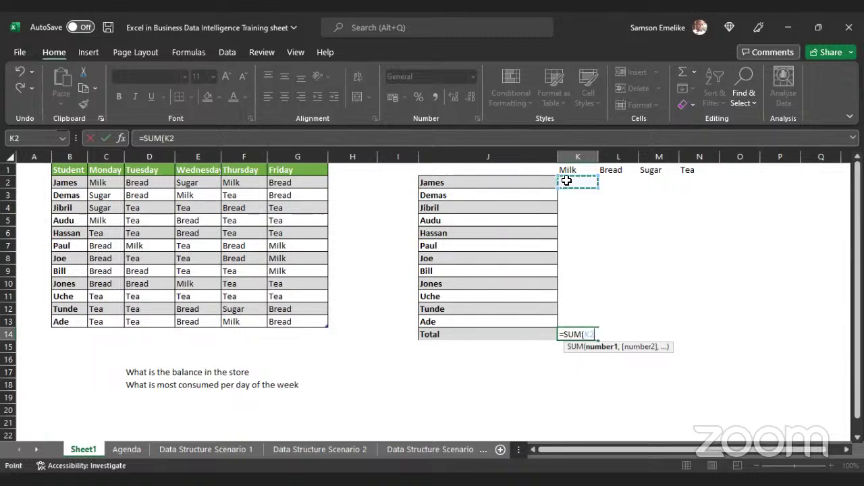
type(",")
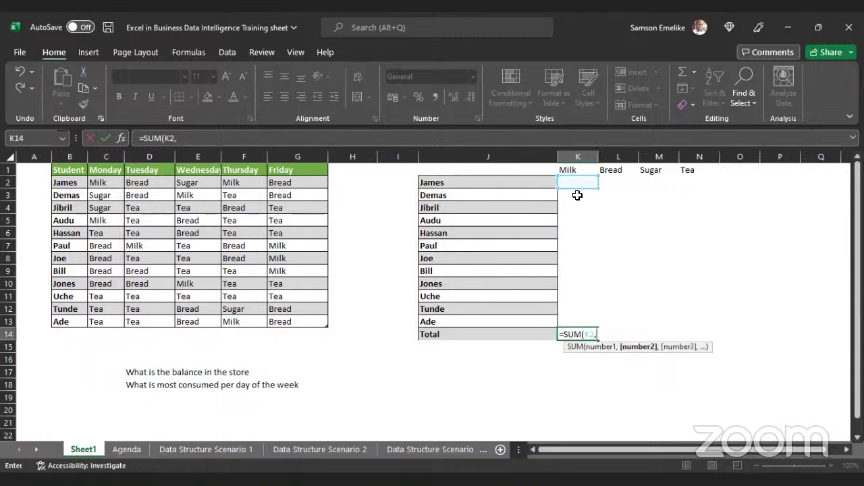
left_click(576, 195)
type(",")
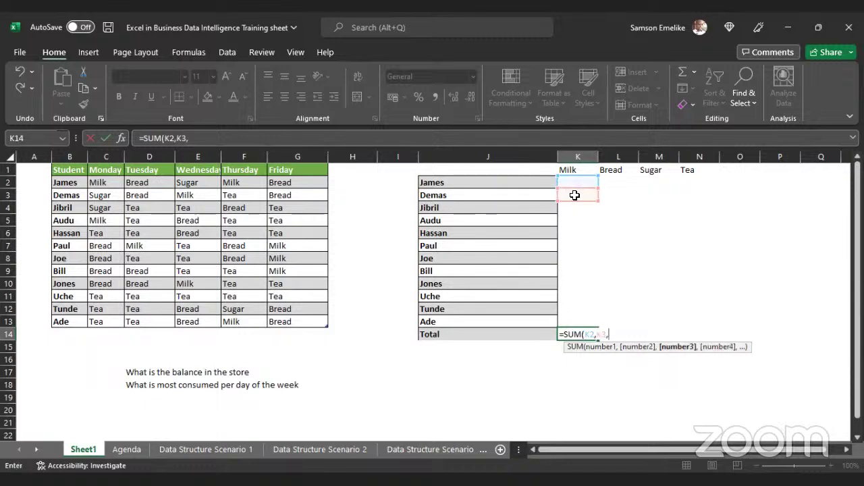
left_click(576, 260)
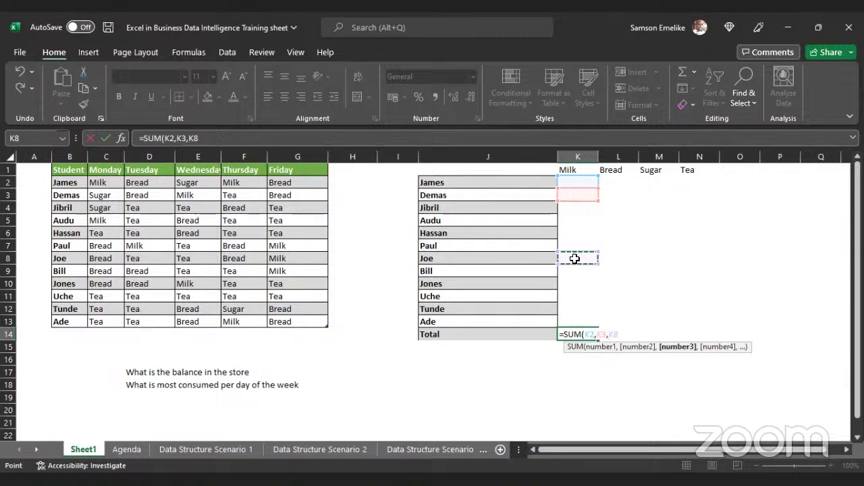
type(",")
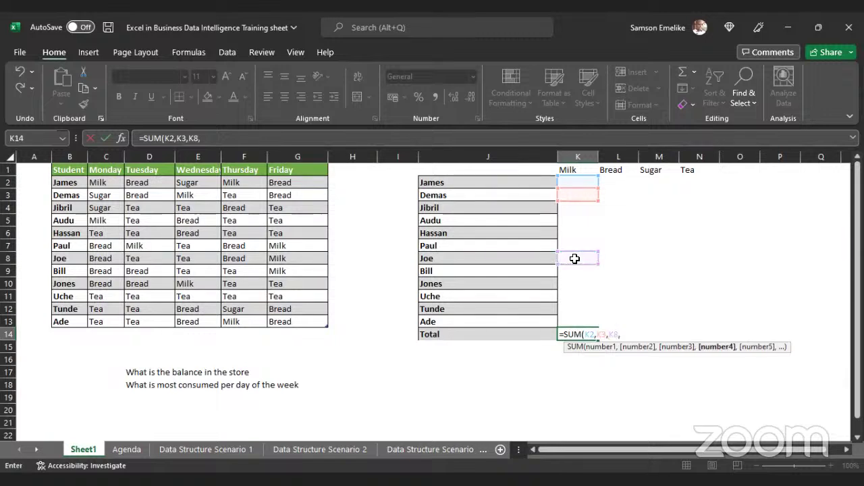
left_click(568, 308)
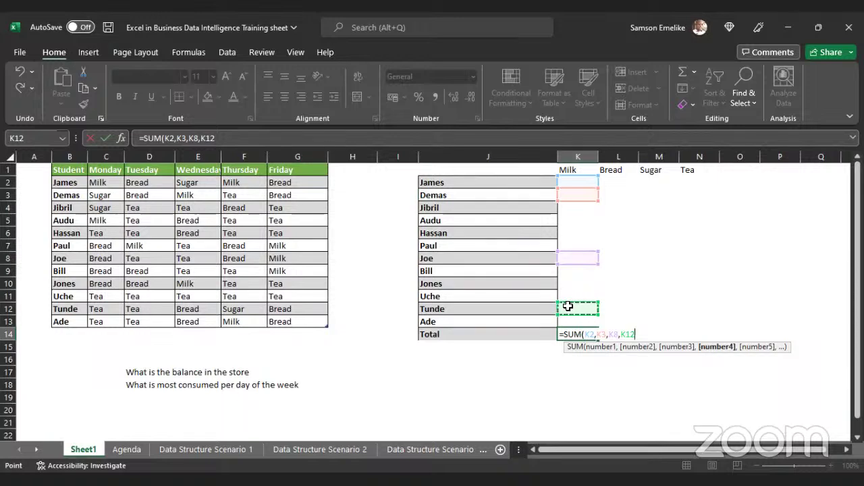
Remove the individual cell references from the K14 formula, leaving only the opening of the SUM function.
key("BackSpace")
key("BackSpace")
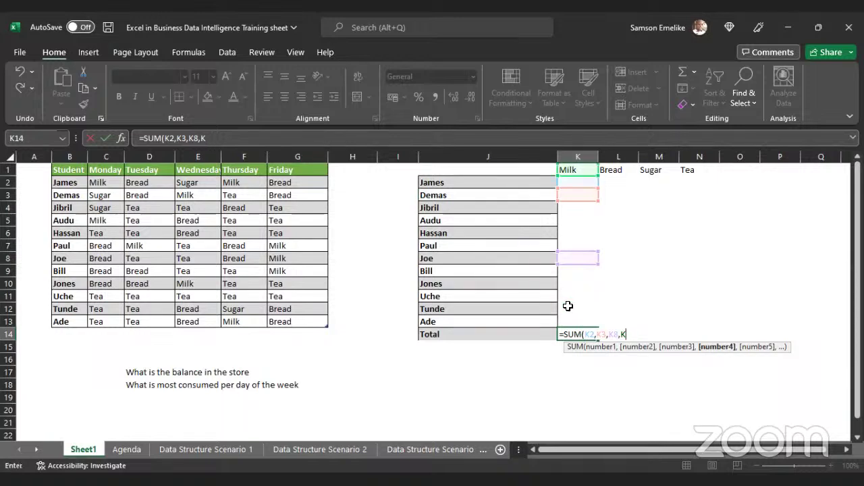
key("BackSpace")
key("BackSpace")
key("BackSpace")
key("BackSpace")
key("BackSpace")
key("BackSpace")
key("BackSpace")
key("BackSpace")
key("BackSpace")
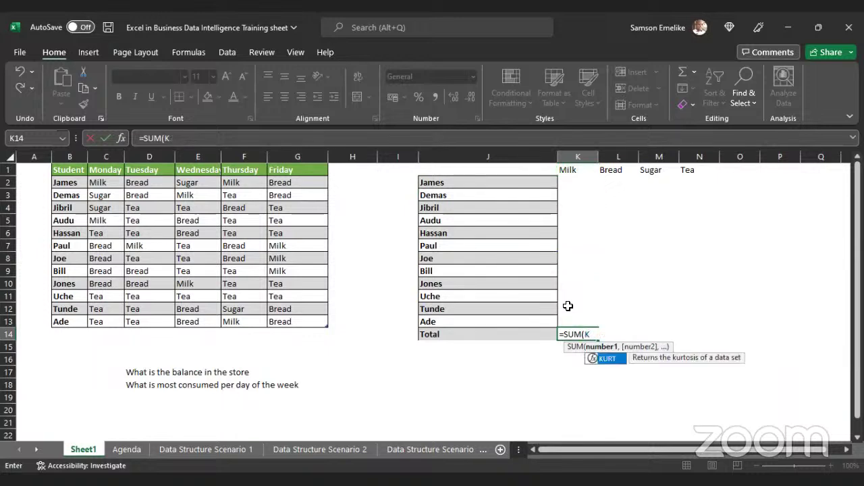
key("BackSpace")
Complete the Milk total in cell K14 as =SUM(K2:K13).
left_click(568, 181)
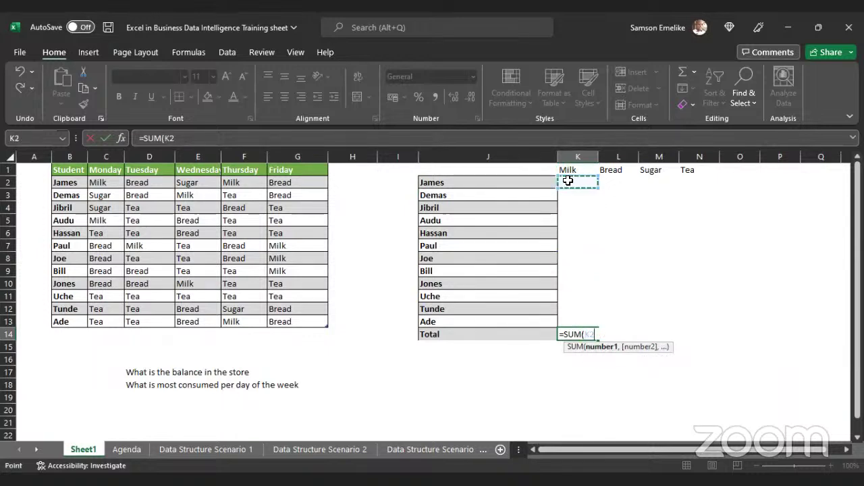
left_click_drag(568, 181, 569, 214)
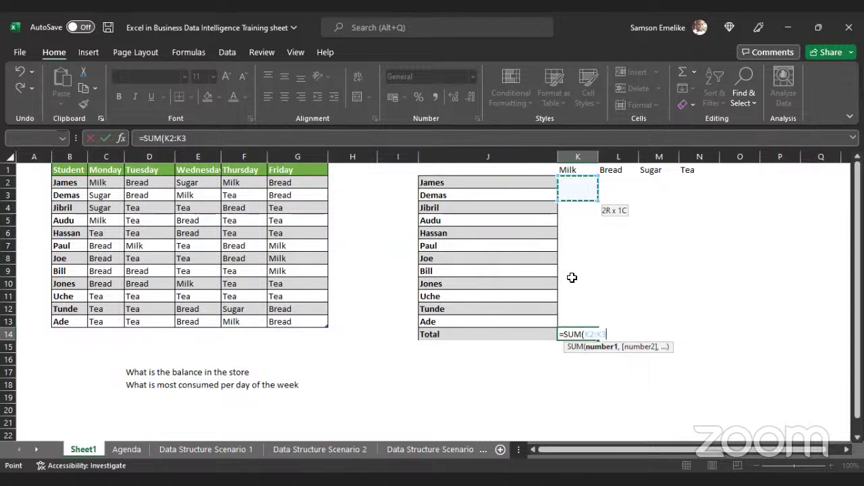
left_click_drag(572, 278, 573, 316)
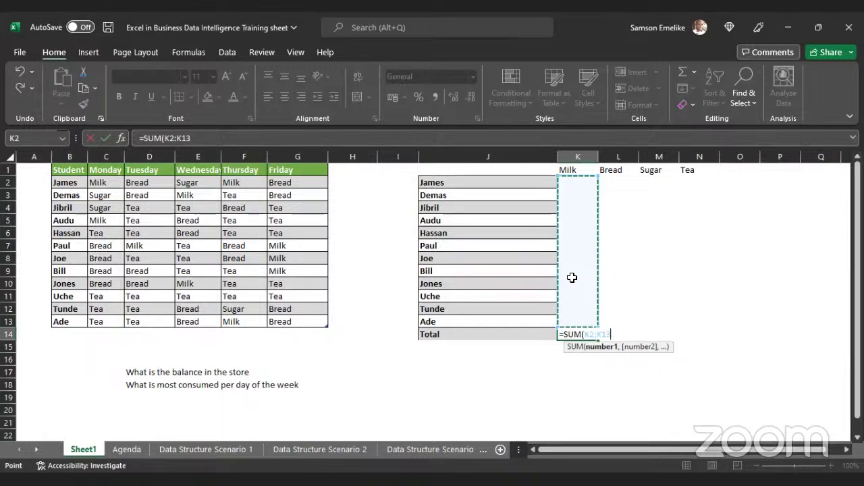
type(")")
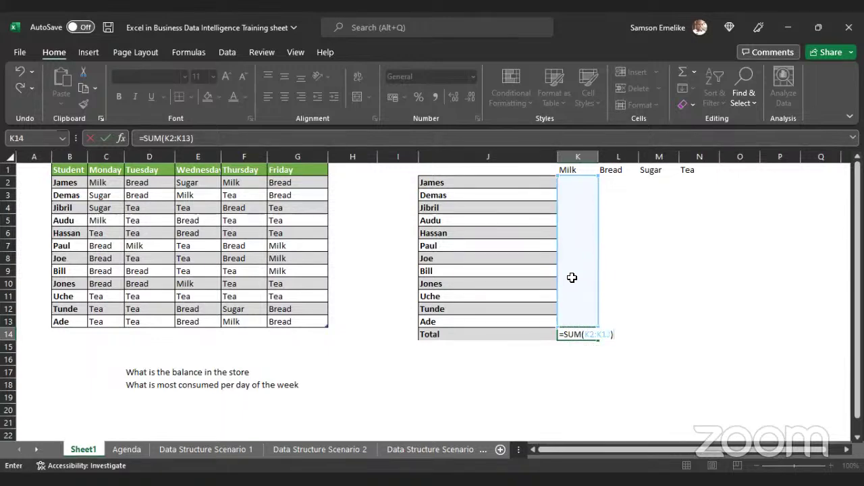
key("Return")
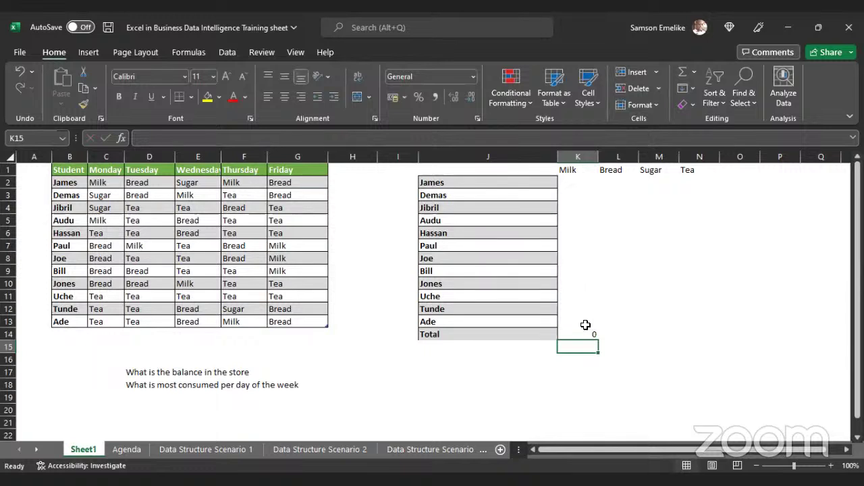
Enter the test values 1, 9 and 20 in cells K2, K3 and K4 to try out the Milk total.
left_click(573, 184)
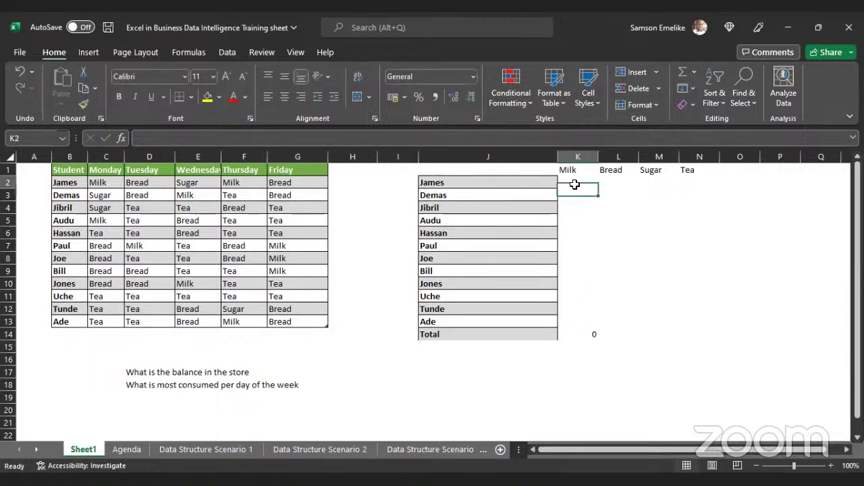
type("1")
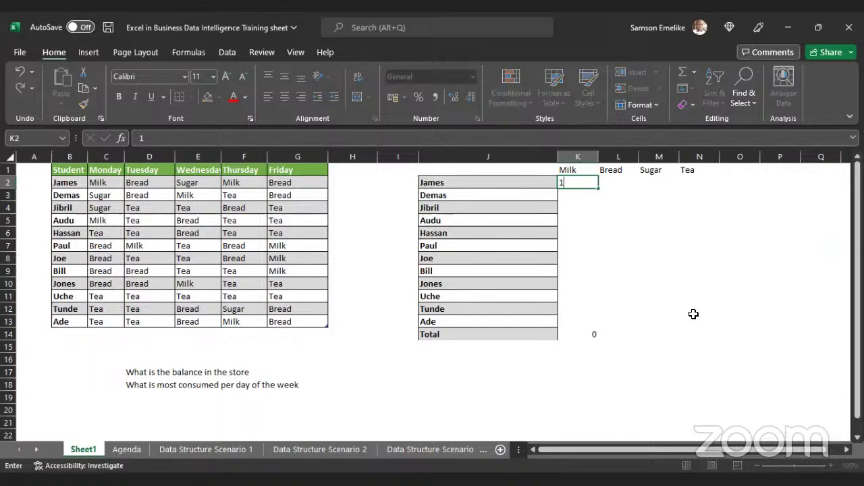
key("Return")
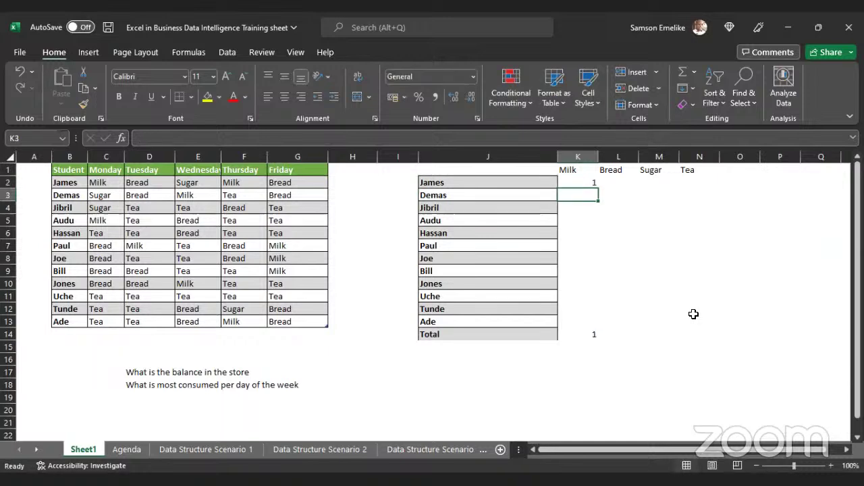
type("9")
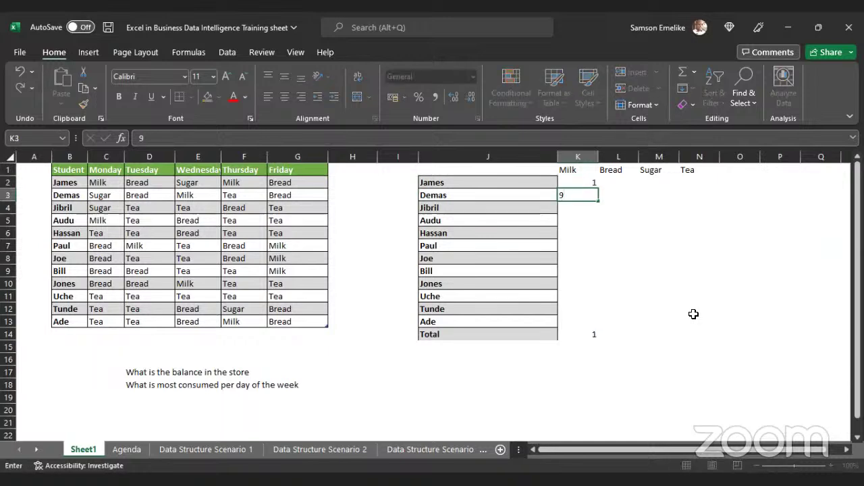
key("Return")
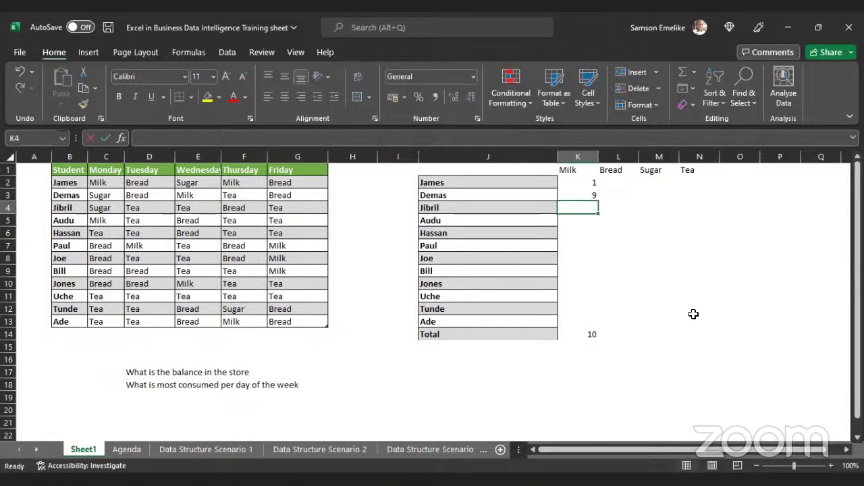
type("20")
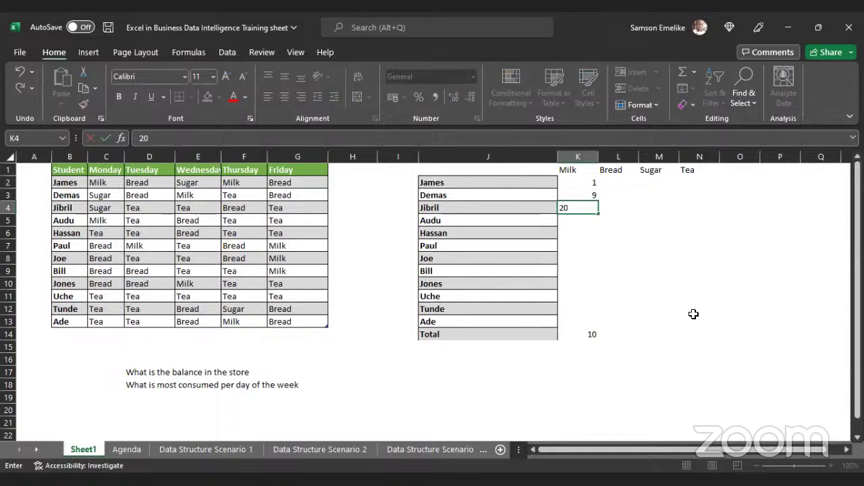
key("Return")
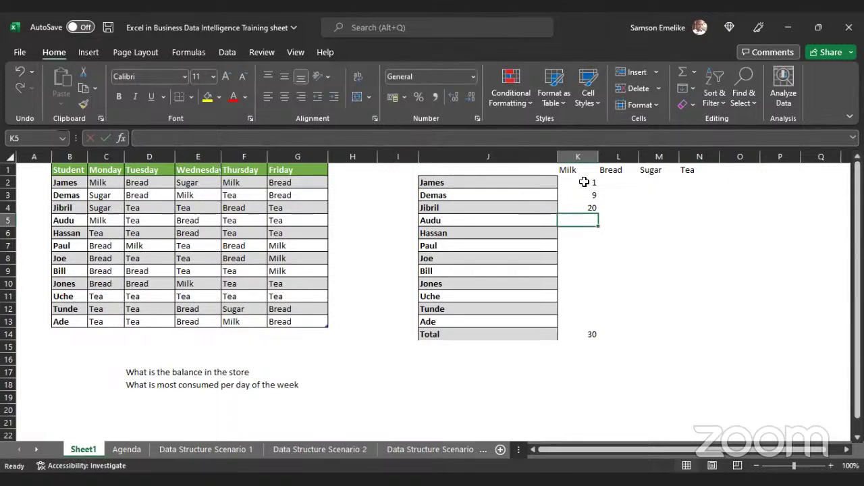
Clear the test values from K2:K4 and check the total formula in K14.
left_click_drag(582, 182, 586, 211)
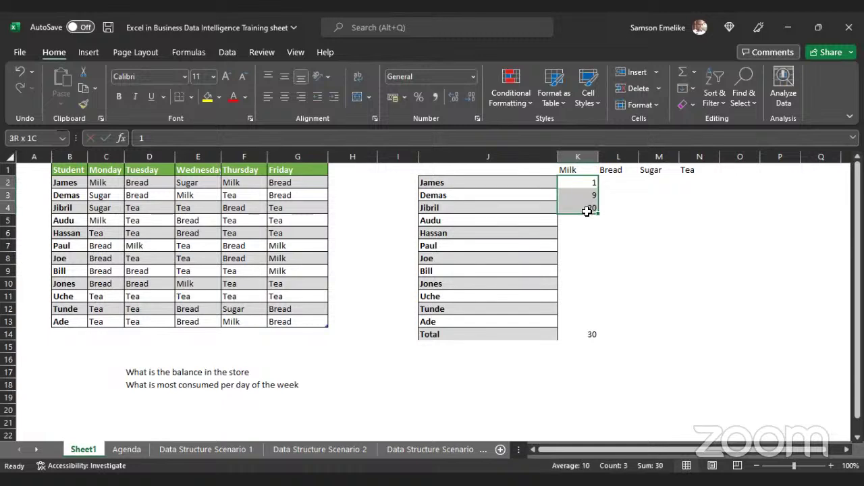
key("Delete")
left_click(590, 332)
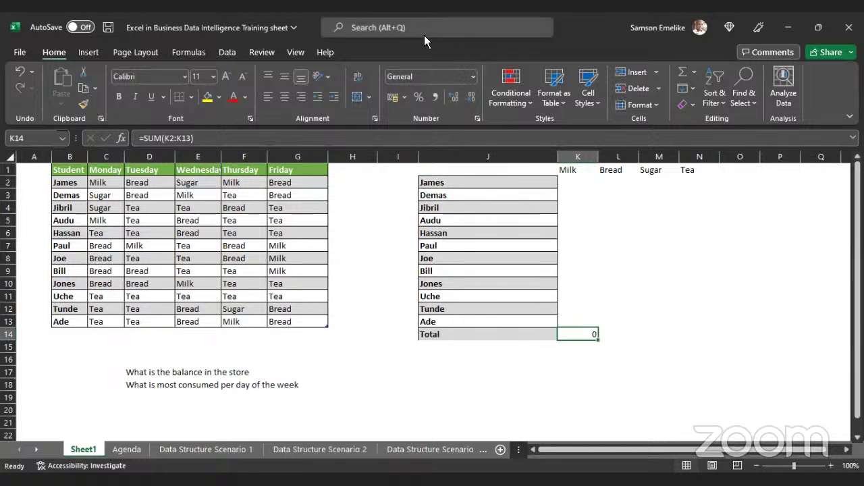
Narrow column J so it fits the student names more closely.
left_click(554, 119)
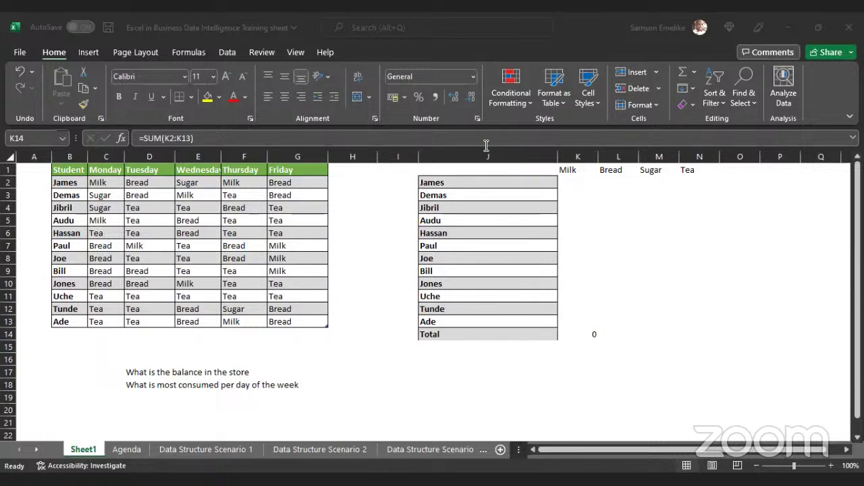
left_click(585, 183)
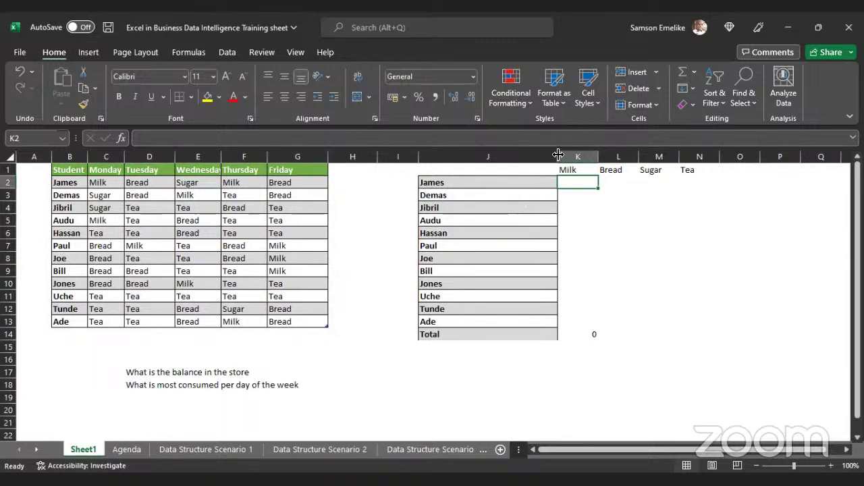
left_click_drag(558, 155, 450, 156)
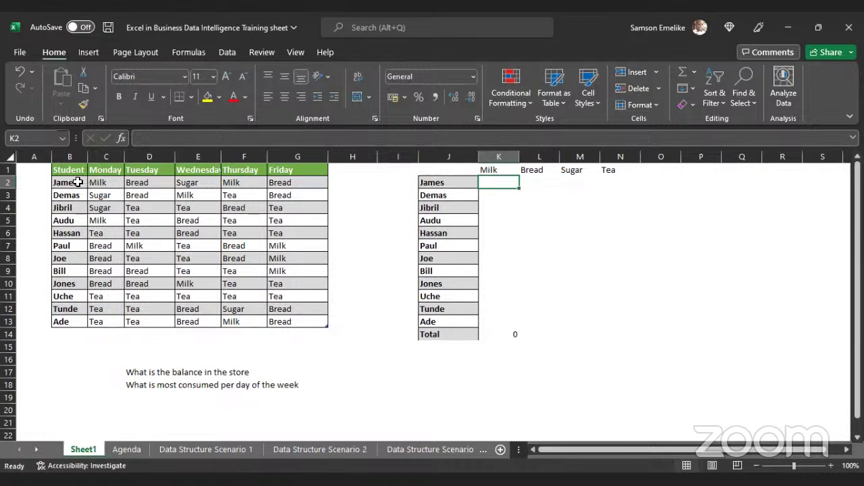
Examine the first student's items from Monday to Friday in row 2, including the Milk entries in C2 and F2.
left_click_drag(70, 184, 298, 179)
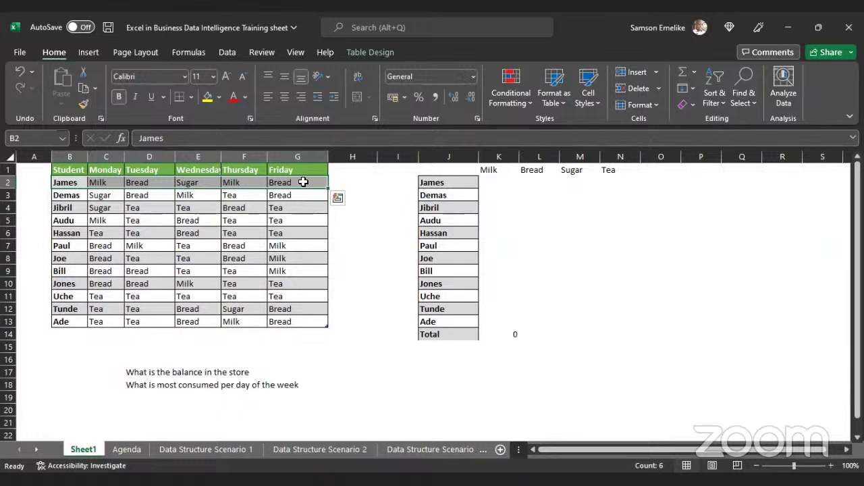
left_click(302, 182)
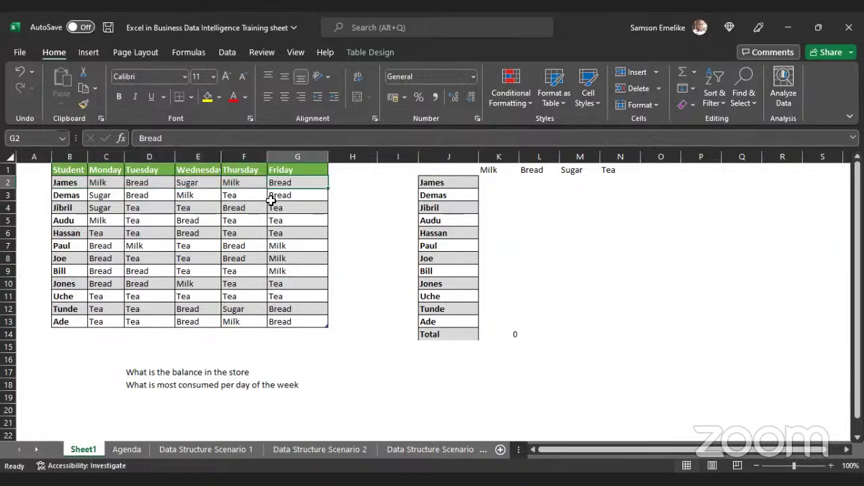
left_click_drag(92, 183, 301, 179)
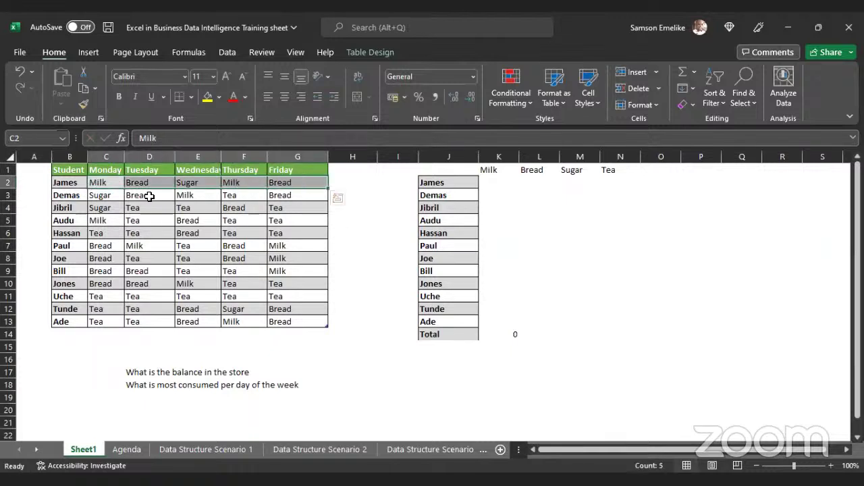
left_click(101, 183)
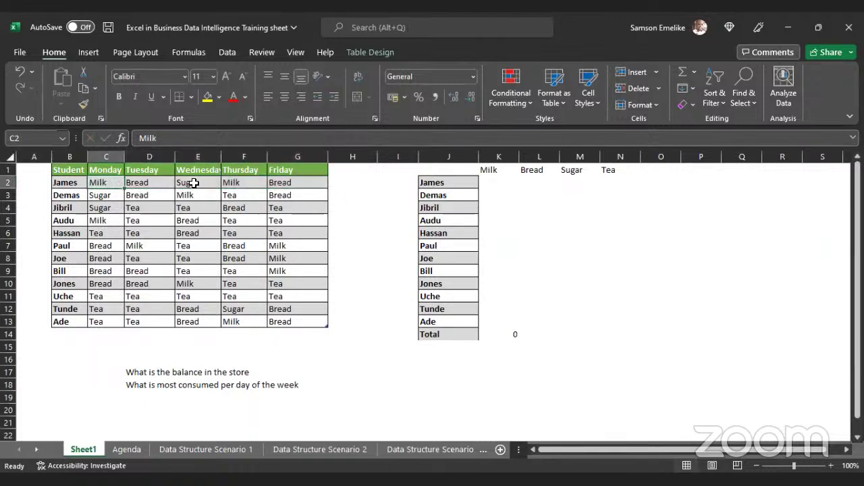
left_click(240, 182)
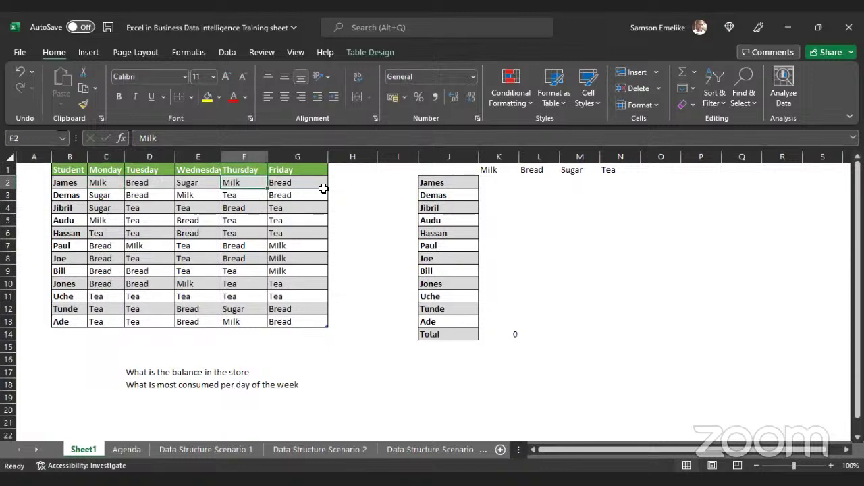
Count the first student's Milk entries in K2 with COUNTIF over the Monday to Friday cells of row 2, using K1 as criteria.
left_click(500, 185)
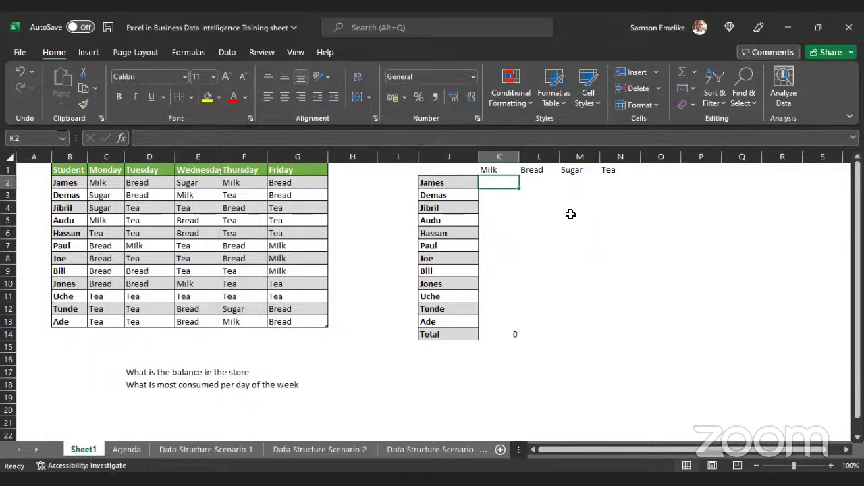
type("=")
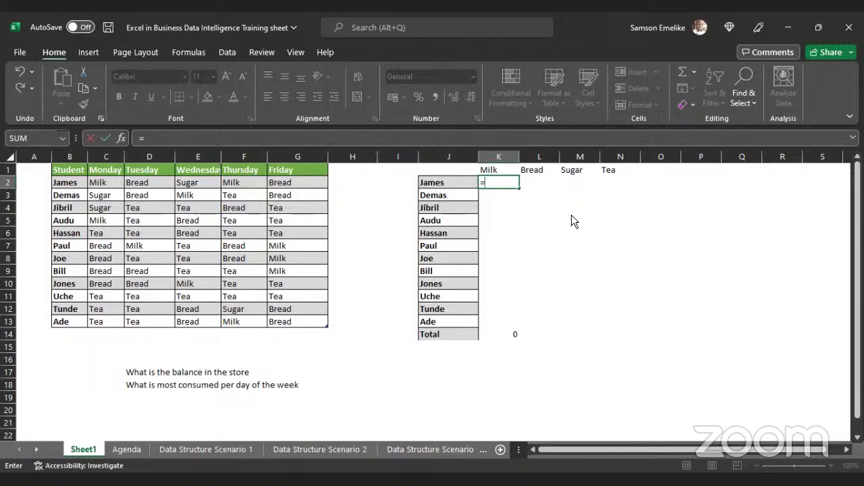
type("c")
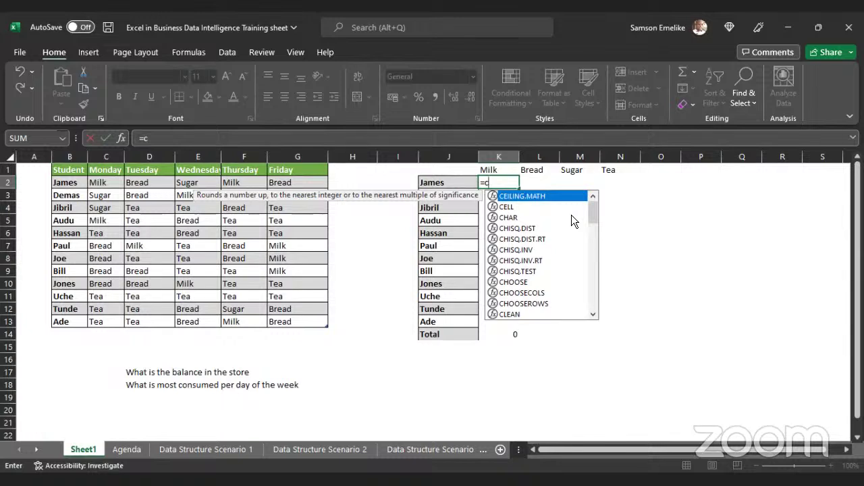
type("ount")
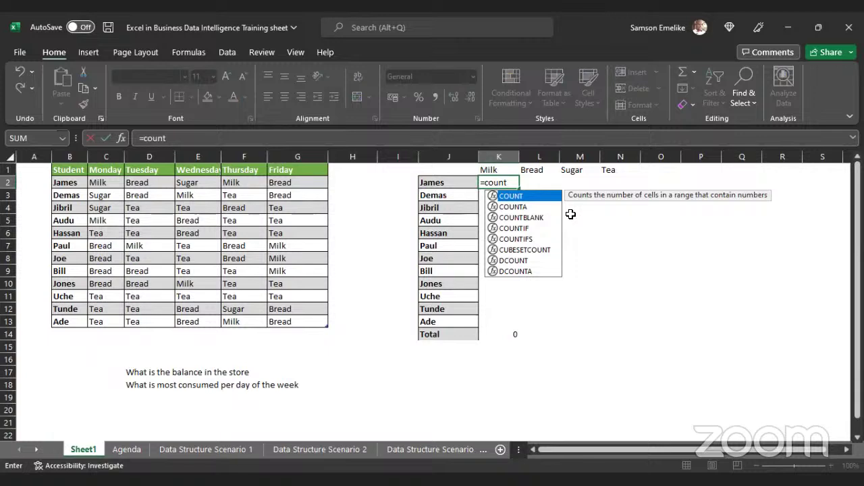
type("i")
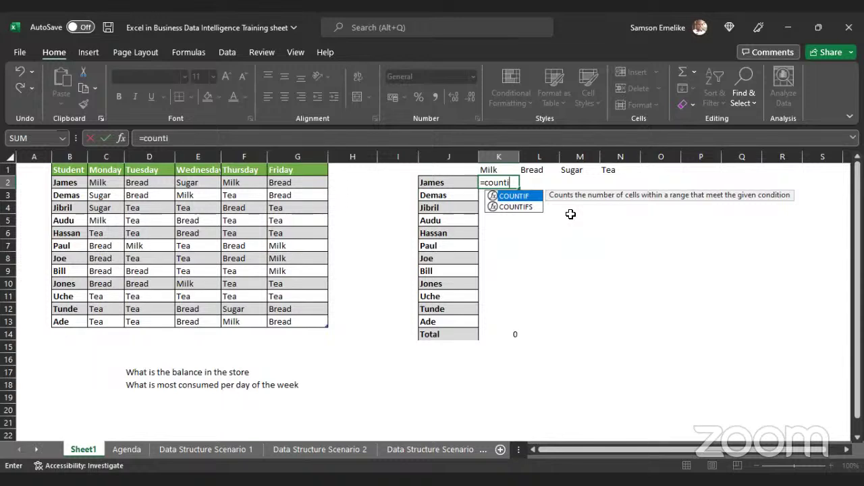
double_click(515, 196)
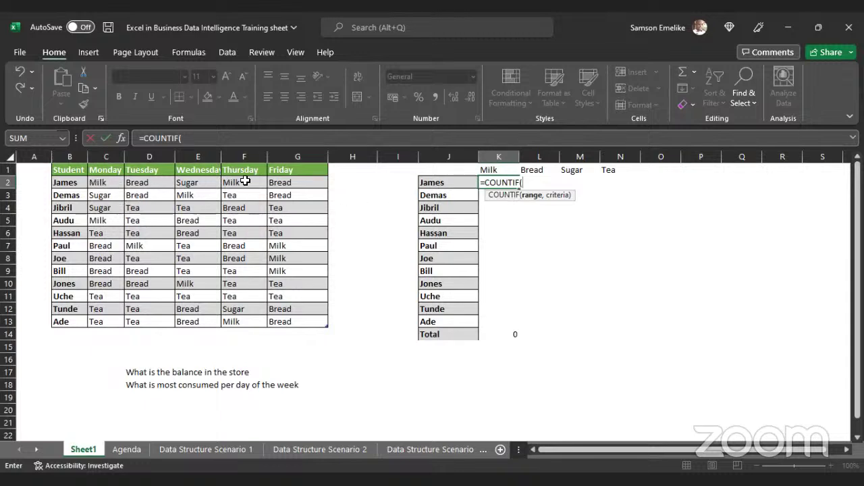
left_click(95, 181)
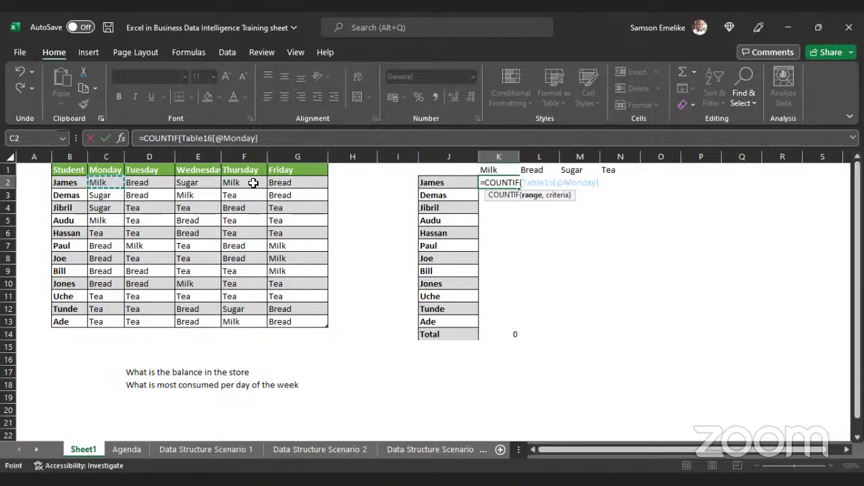
left_click(278, 182, "shift")
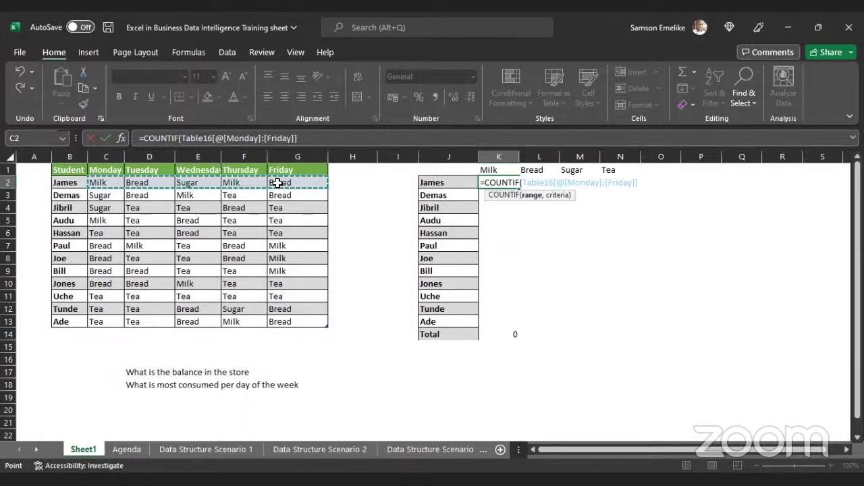
type(",")
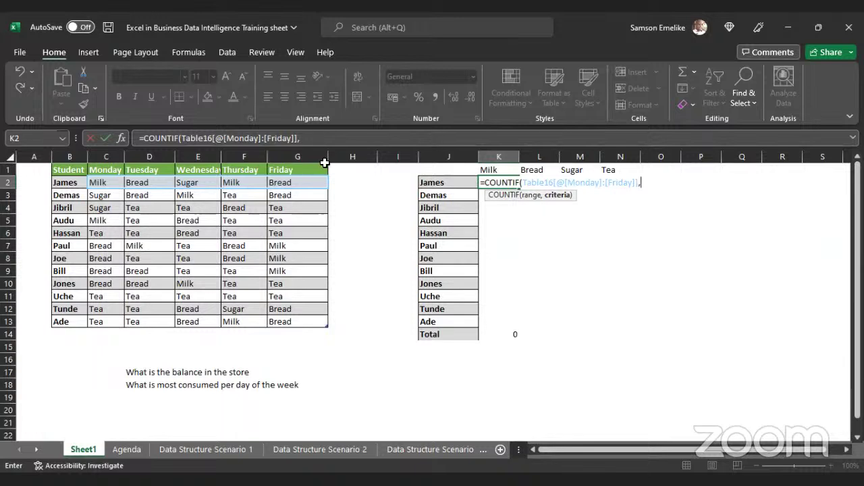
left_click(492, 167)
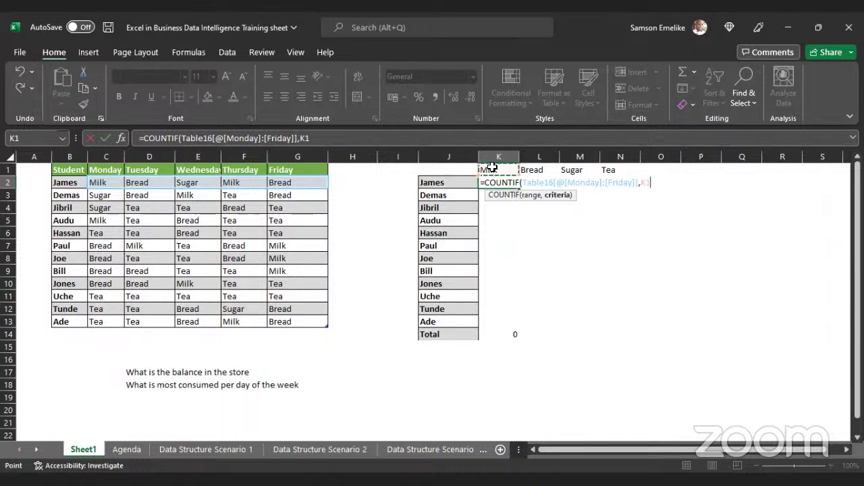
type(")")
key("Return")
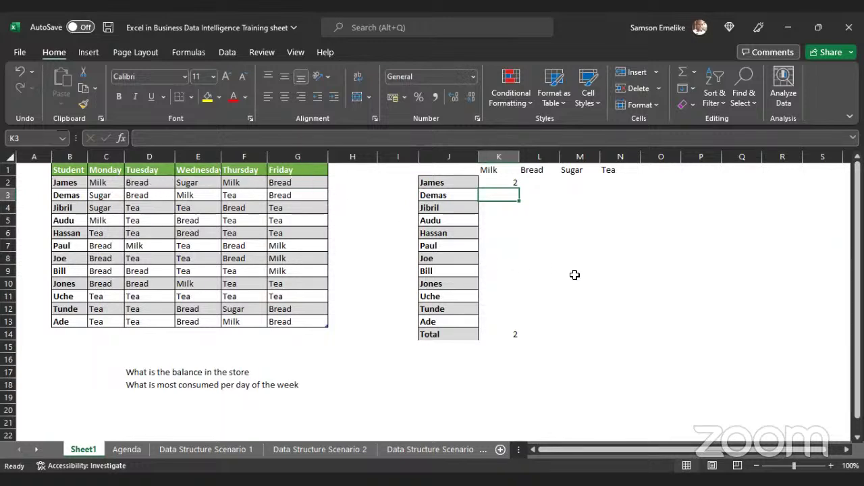
Enlarge the sheet view and re-enter the formula =COUNTIF(Table16[@[Monday]:[Friday]],K1) in K2.
scroll(574, 275, "up", 2, "ctrl")
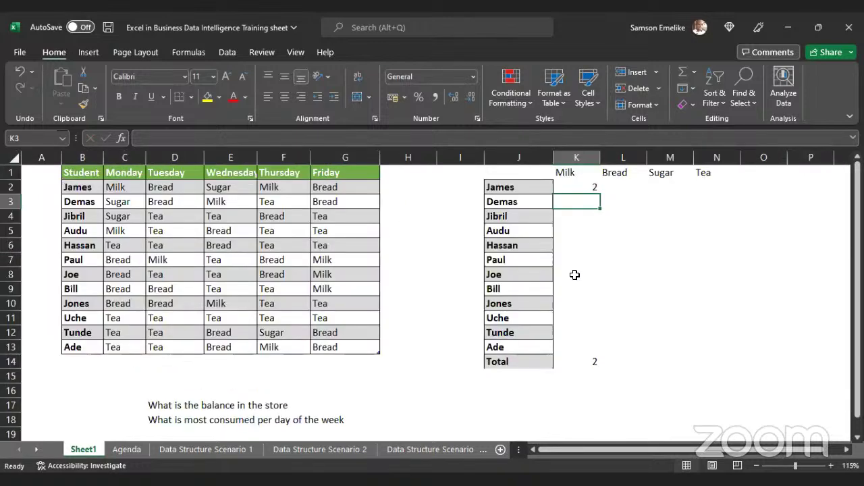
scroll(576, 273, "up", 1)
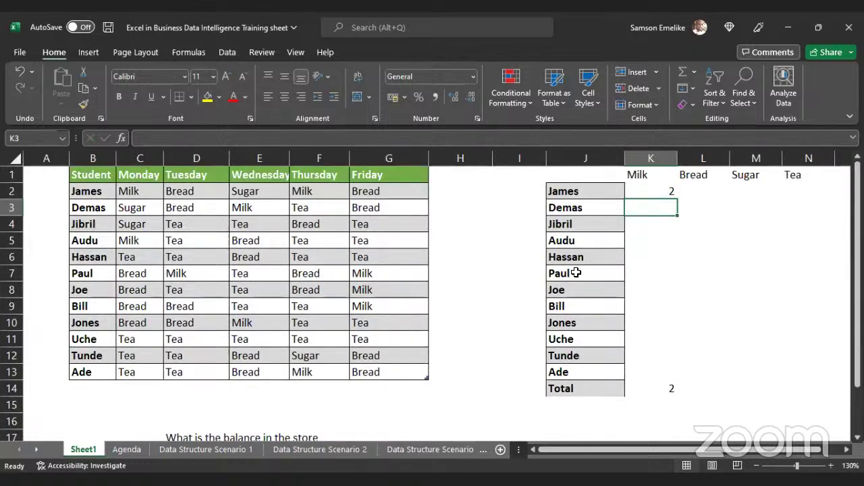
left_click(647, 189)
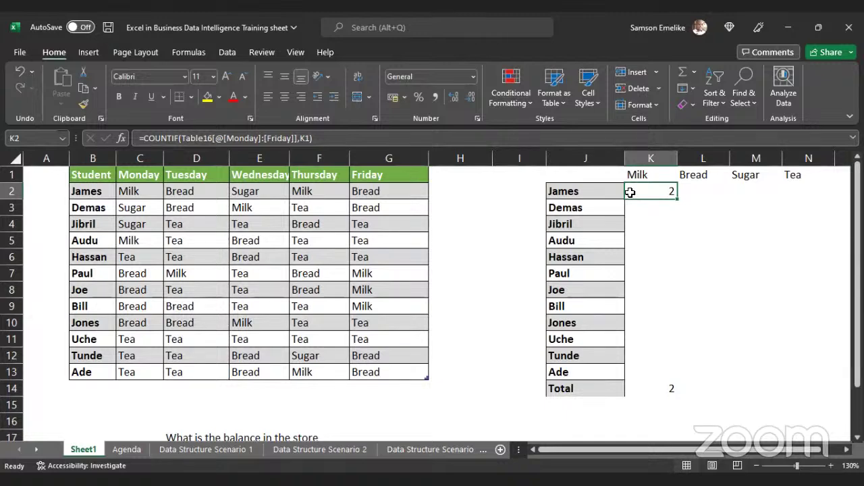
type("=")
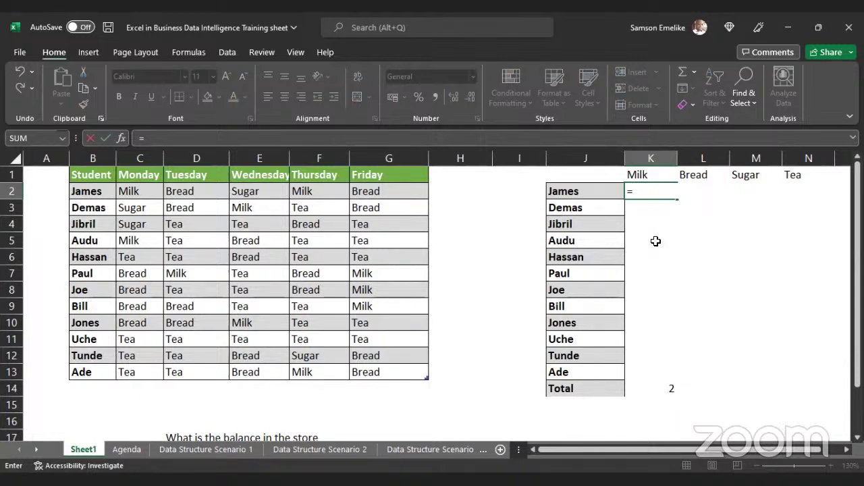
type("countif")
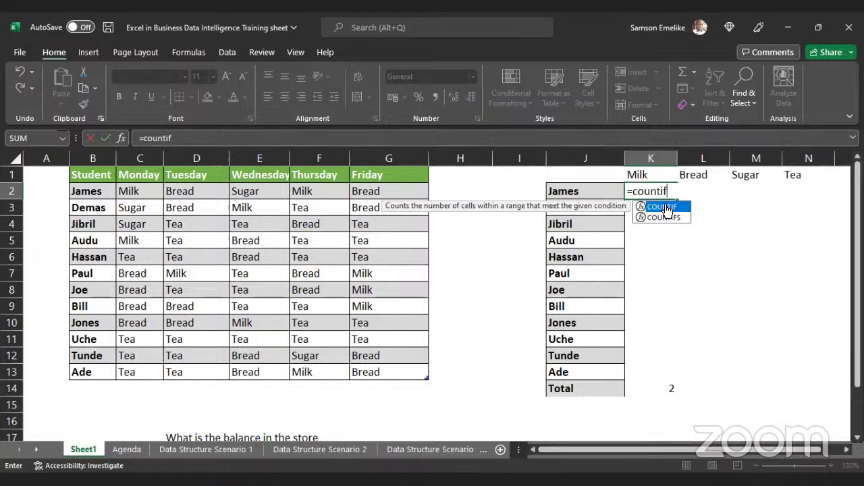
double_click(665, 210)
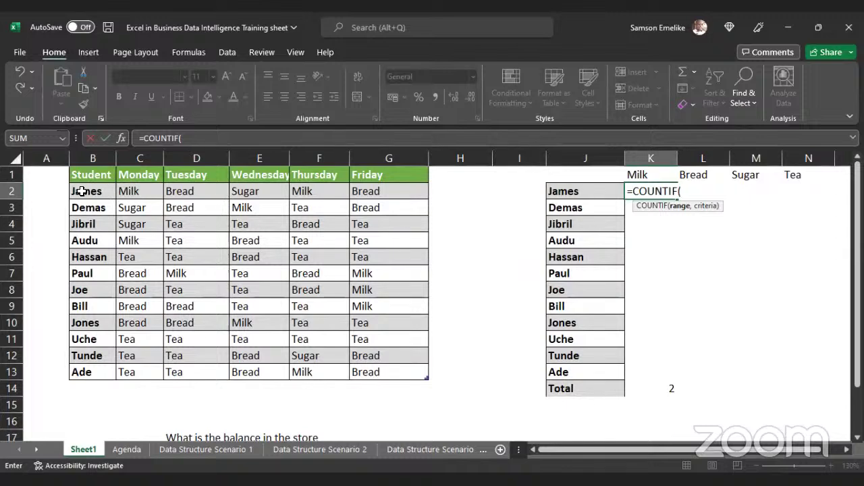
left_click(131, 191)
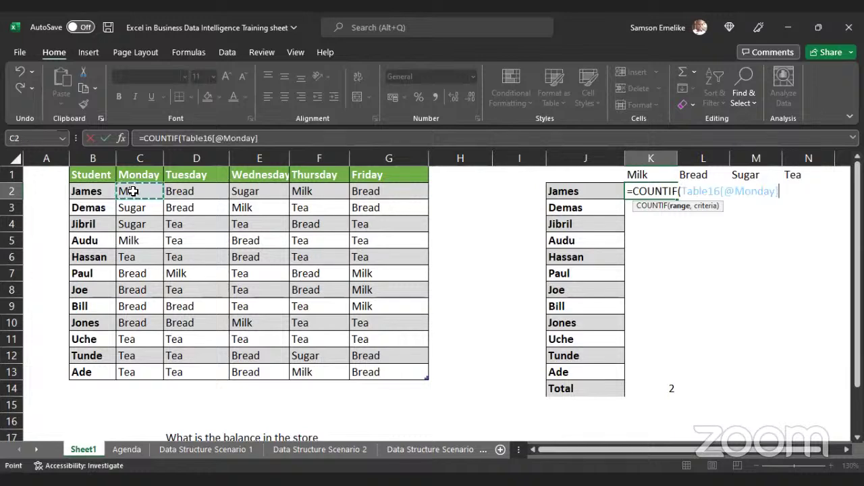
left_click_drag(161, 191, 372, 191)
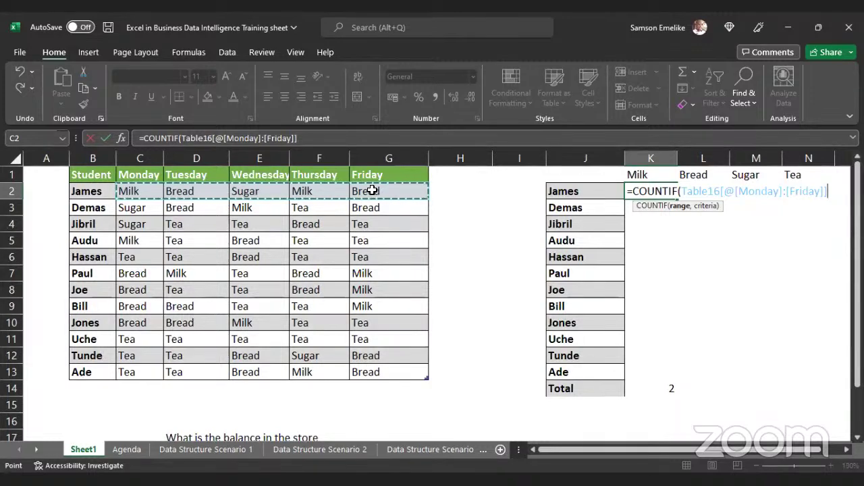
type(",")
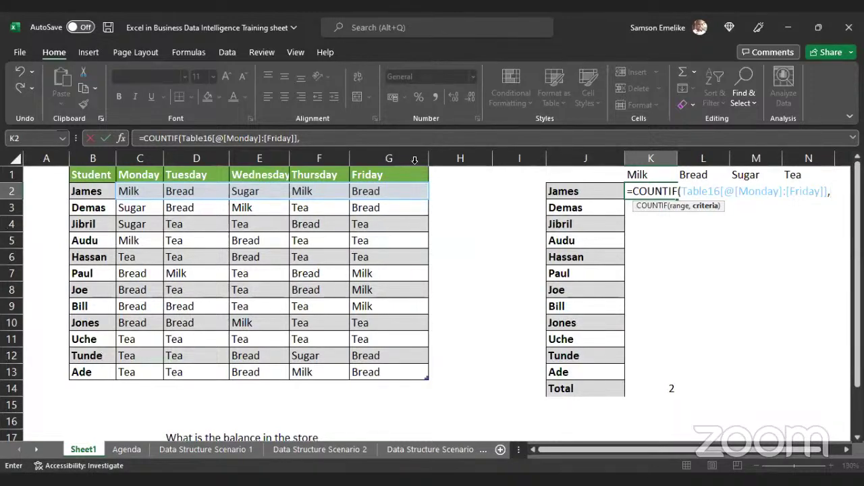
left_click(648, 174)
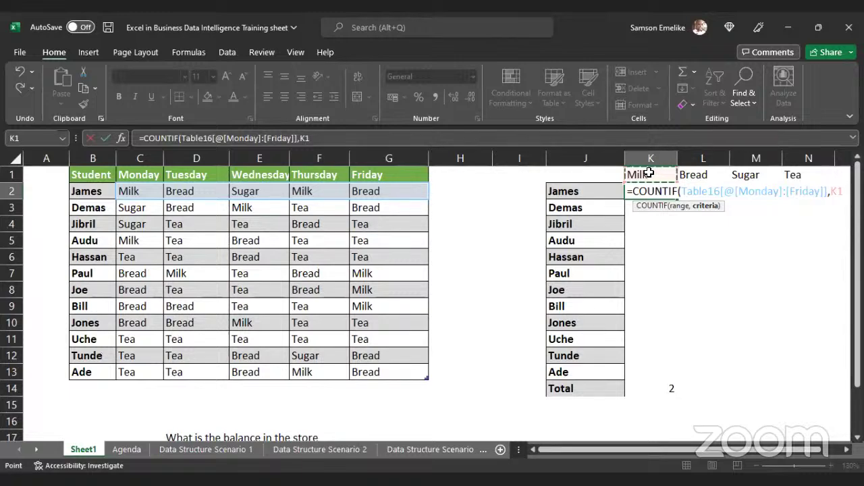
type(")")
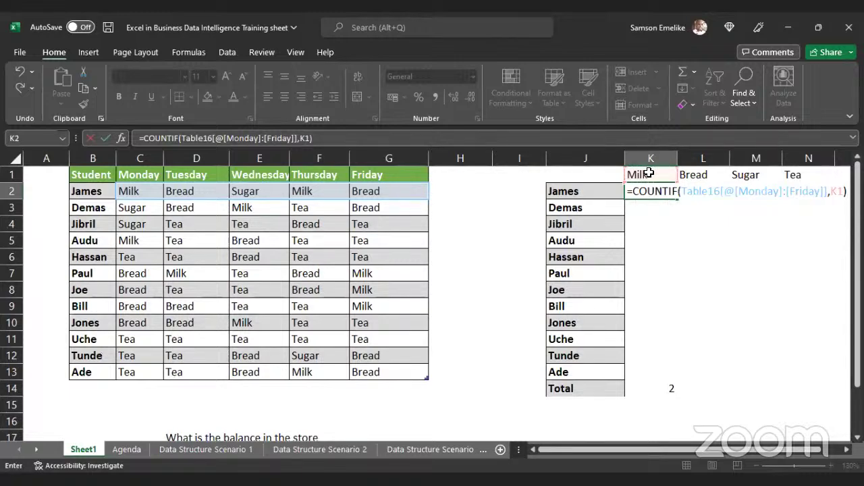
key("Return")
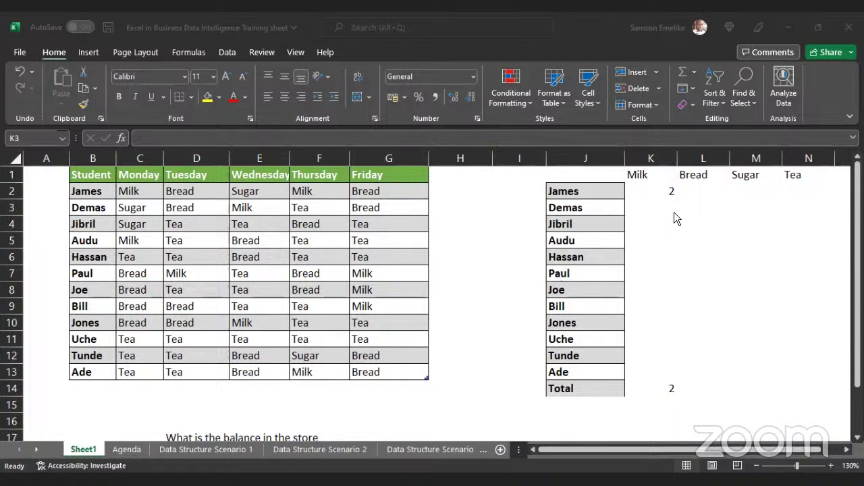
Remove the range and criteria from the COUNTIF formula in K2, keeping only =COUNTIF(.
left_click(667, 191)
double_click(668, 191)
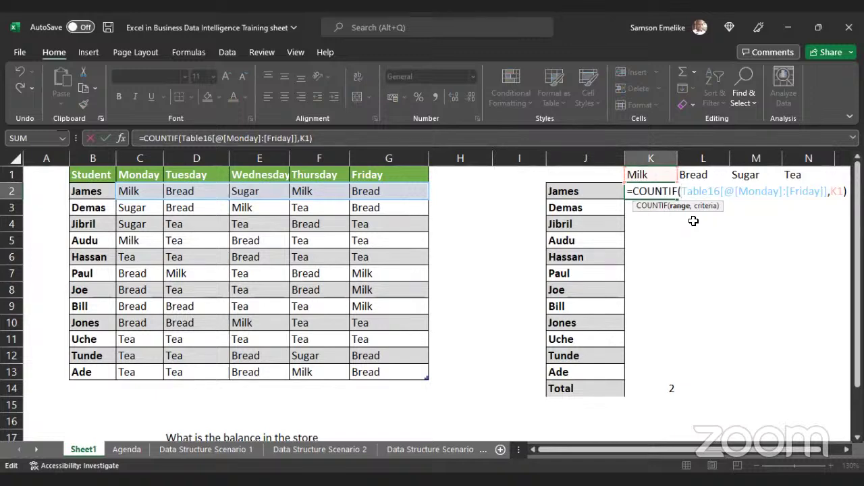
key("Delete")
key("Delete")
key("Delete")
key("Delete")
key("Delete")
key("Delete")
key("Delete")
key("Delete")
key("Delete")
key("Delete")
key("Delete")
key("Delete")
key("Delete")
key("Delete")
key("Delete")
key("Delete")
key("Delete")
key("Delete")
key("Delete")
key("Delete")
key("Delete")
key("Delete")
key("Delete")
key("Delete")
key("Delete")
key("Delete")
key("Delete")
key("Delete")
key("Delete")
key("Delete")
key("Delete")
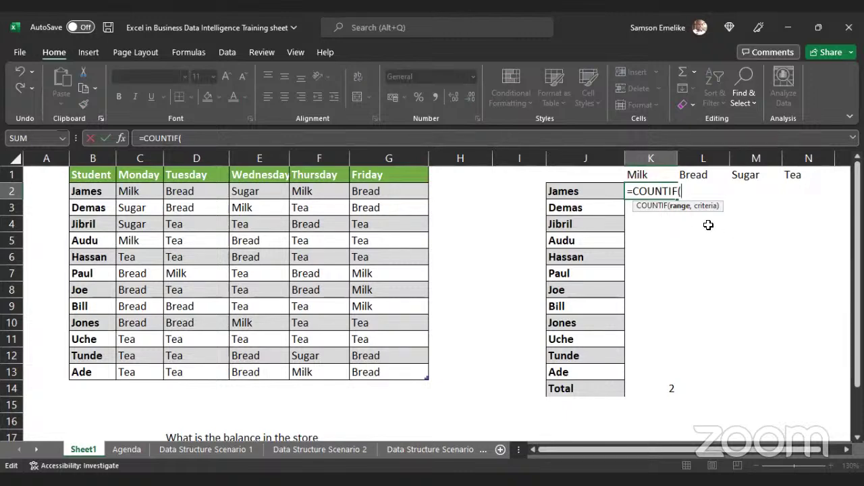
Complete K2's COUNTIF formula with C2:G2 (Monday to Friday) as the range and the Milk header K1 as the criteria.
left_click(123, 193)
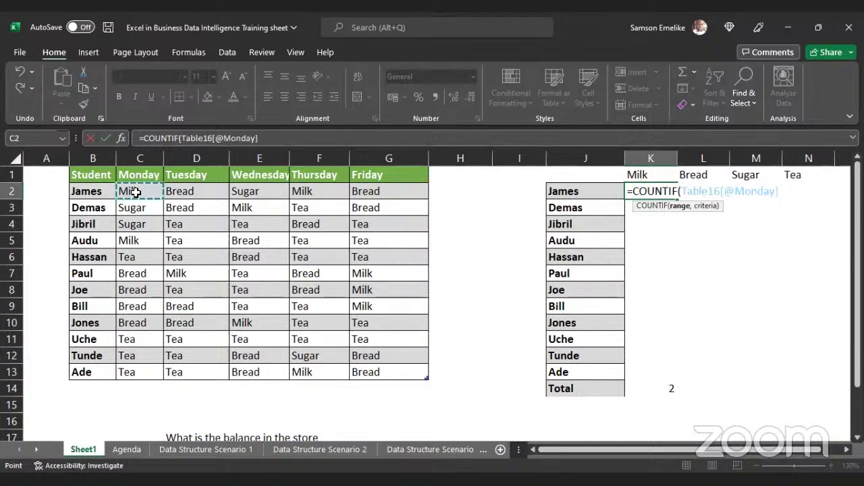
left_click_drag(165, 191, 372, 191)
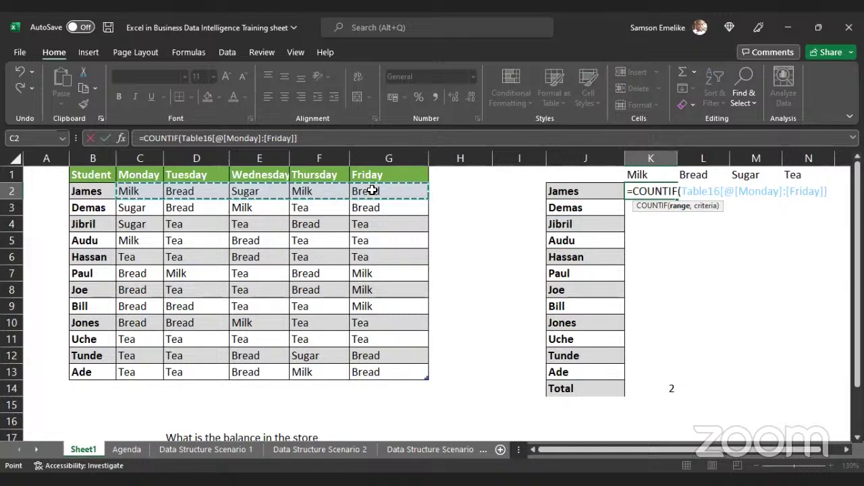
type(",")
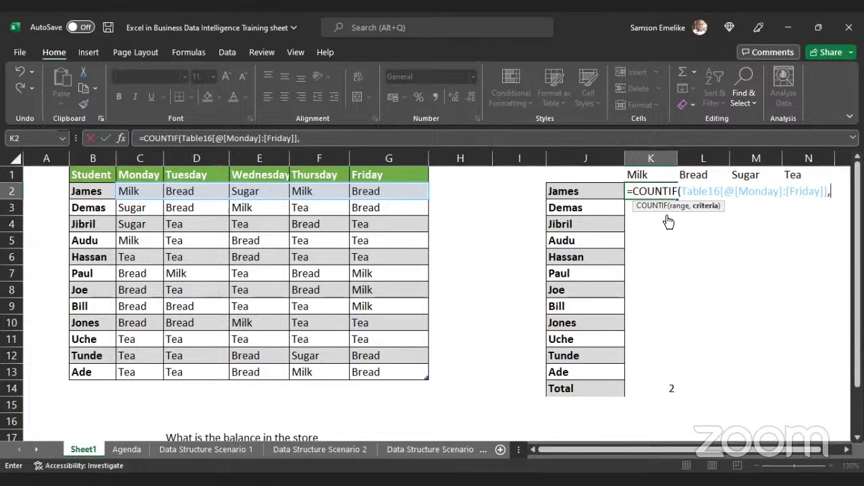
left_click(638, 173)
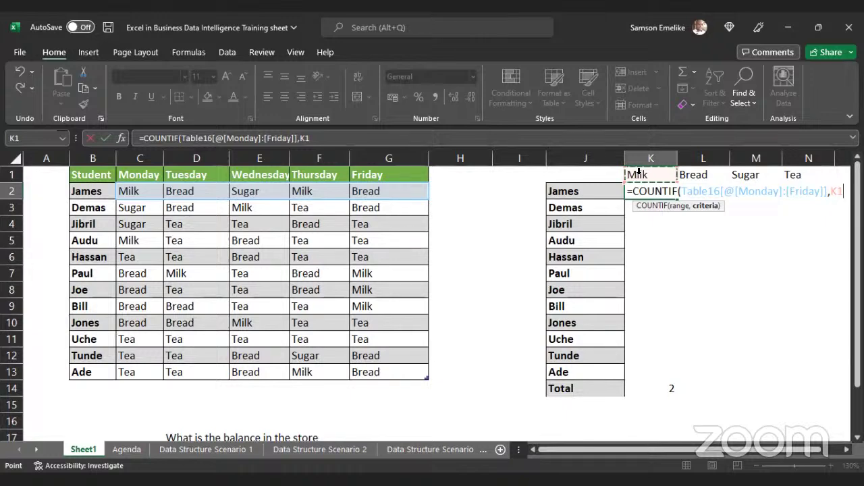
type(")")
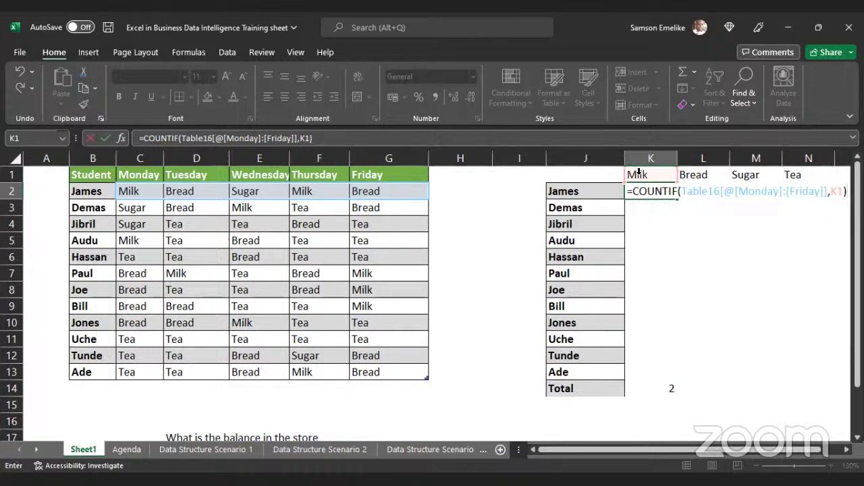
key("Return")
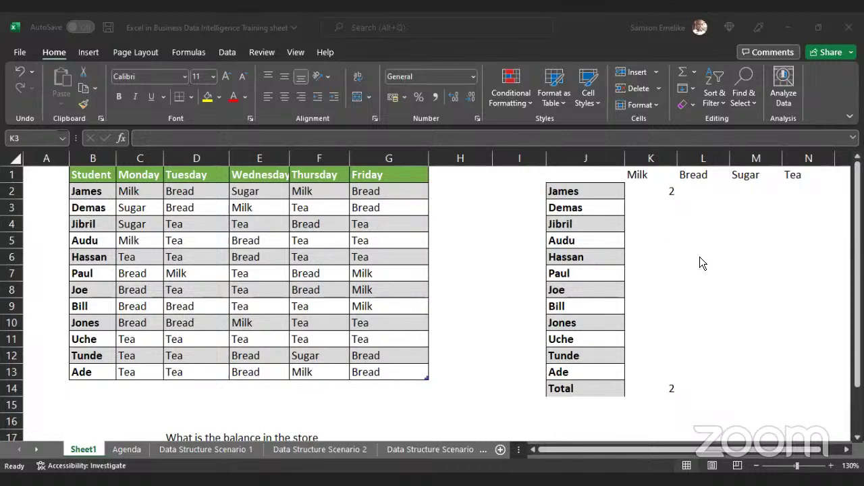
Examine the item headers Milk, Bread and Tea in K1, L1 and N1 that serve as counting criteria.
left_click(637, 177)
left_click(705, 175)
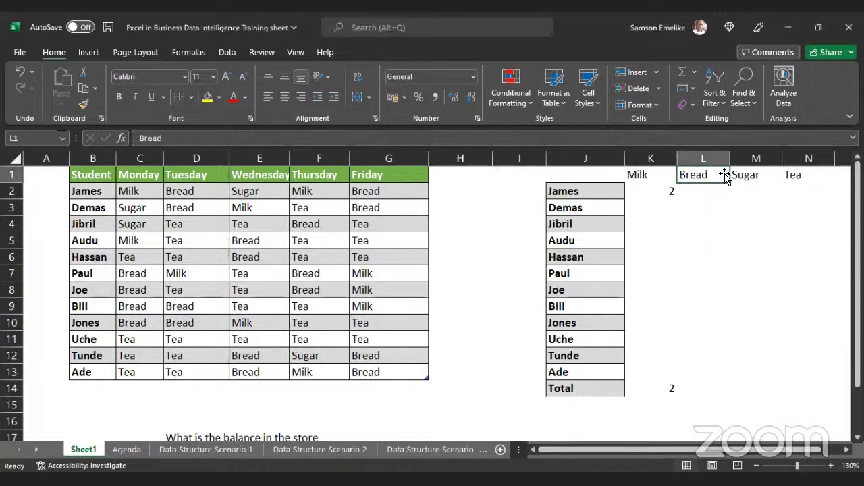
left_click(805, 174)
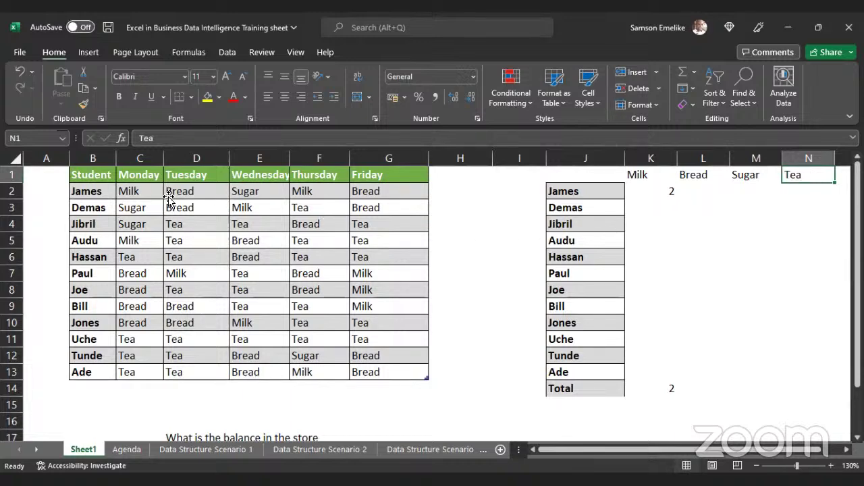
left_click(343, 73)
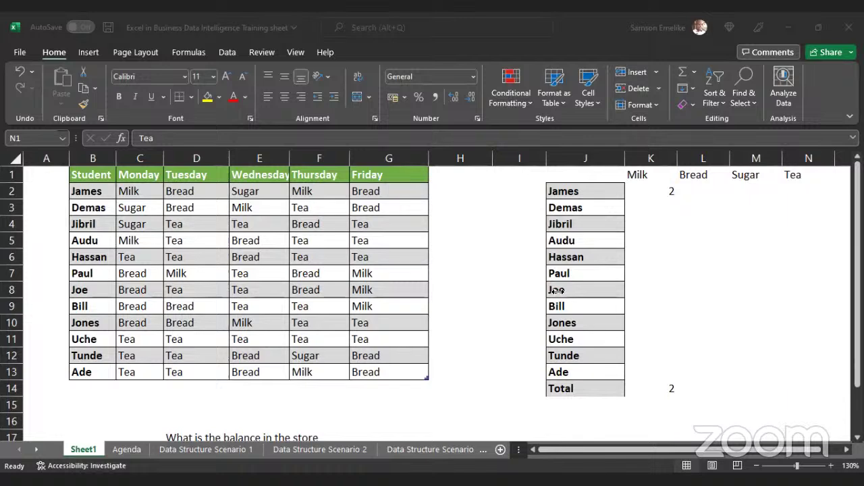
left_click(666, 185)
left_click(665, 182)
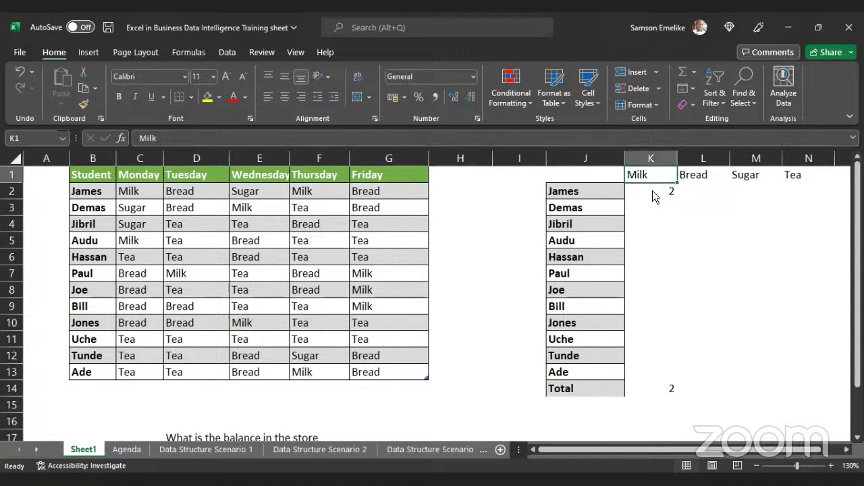
Copy the COUNTIF formula in K2 across to N2 so the first student's row also counts Bread, Sugar and Tea.
left_click(652, 194)
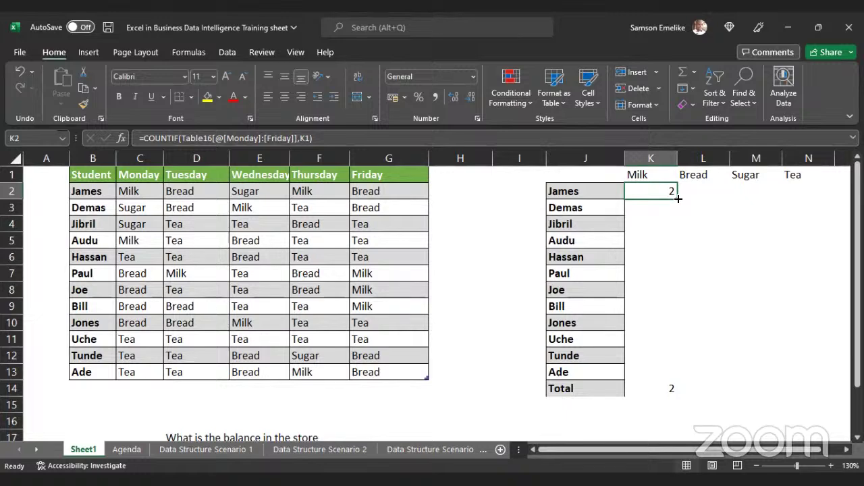
left_click_drag(678, 198, 818, 202)
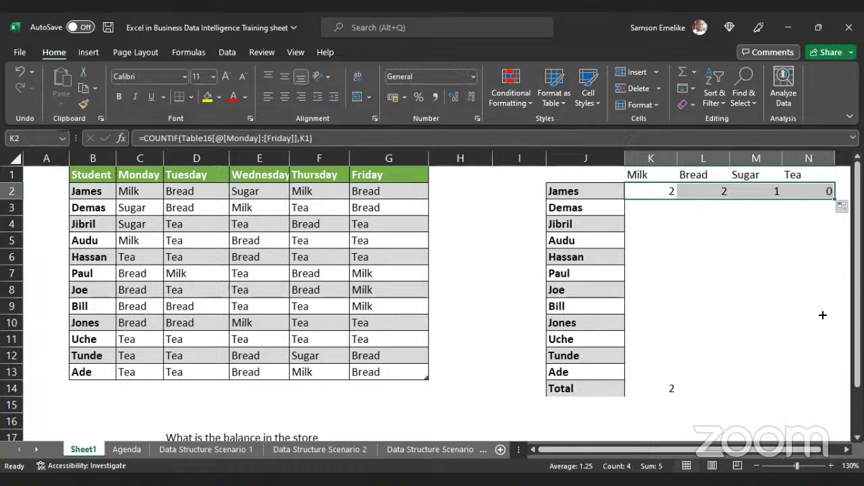
left_click(845, 449)
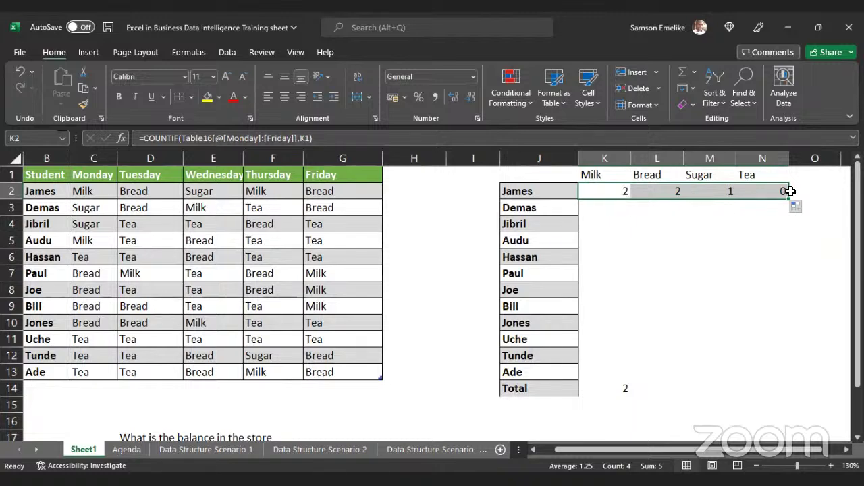
Copy the COUNTIF formulas in K2:N2 down through row 13 for all the remaining students.
left_click(709, 239)
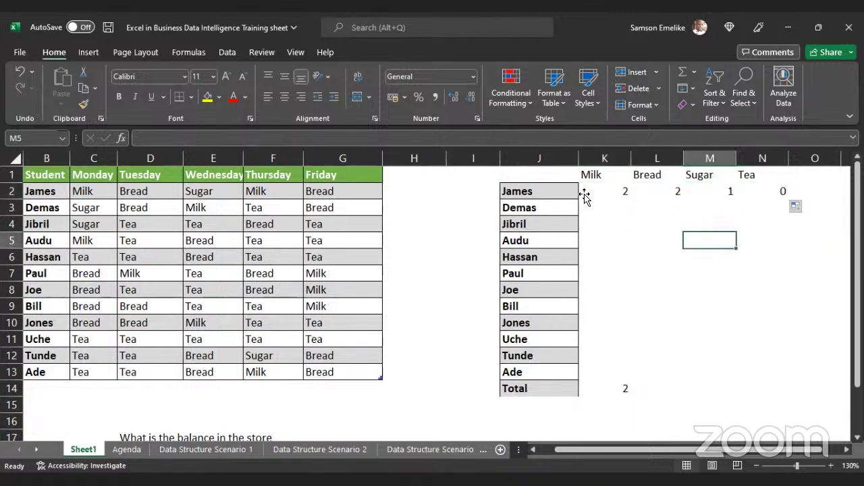
left_click_drag(586, 194, 782, 191)
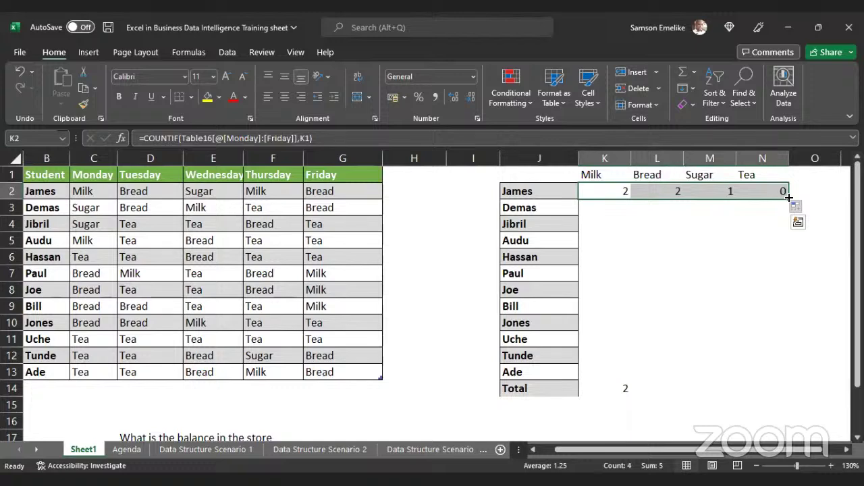
left_click_drag(789, 200, 788, 376)
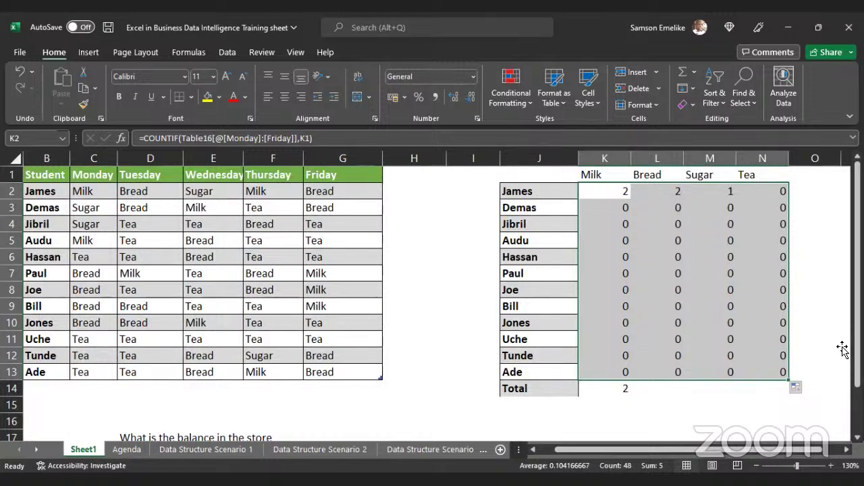
Examine the copied COUNTIF formulas in K3:N3 to see which criteria cell each one references.
left_click(638, 217)
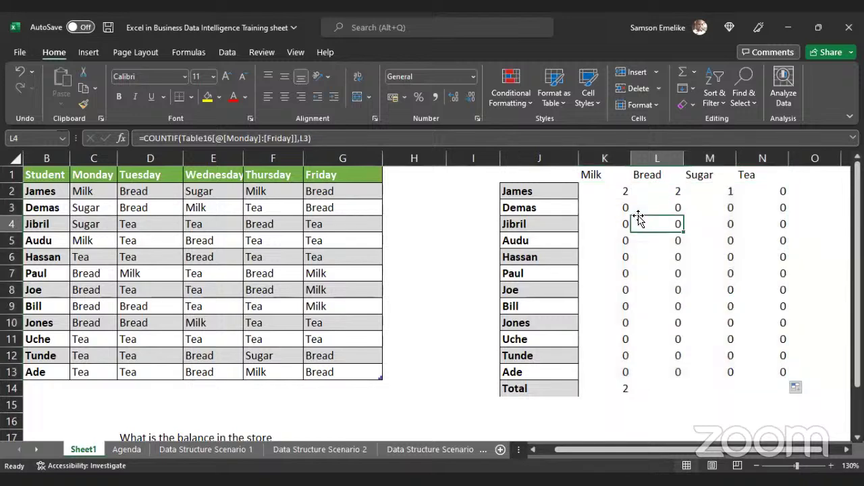
left_click(598, 212)
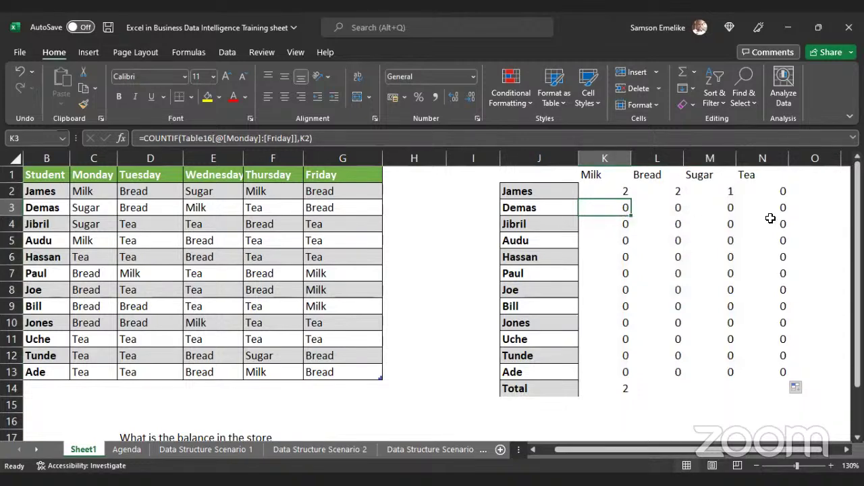
left_click(661, 208)
left_click(721, 207)
left_click(738, 206)
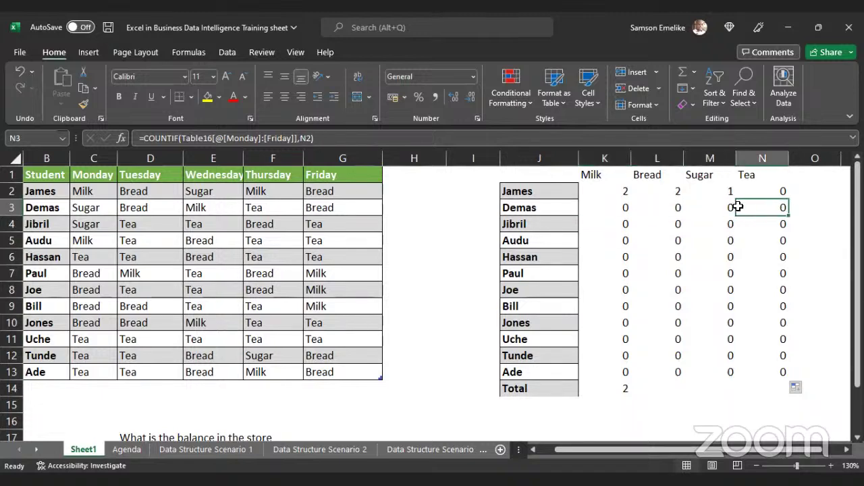
left_click(611, 208)
left_click(663, 208)
left_click(723, 207)
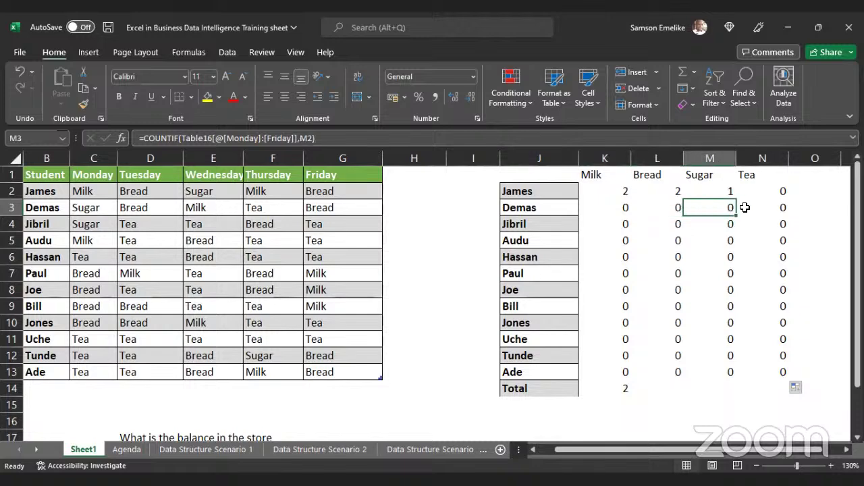
left_click(785, 209)
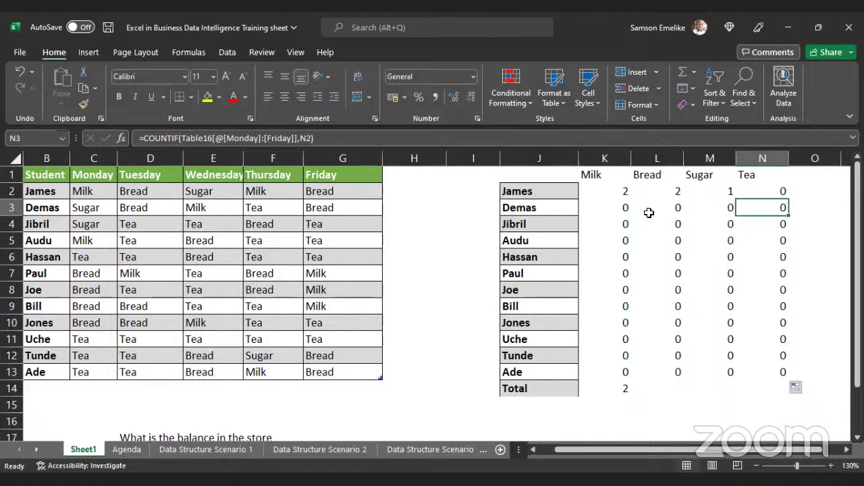
Inspect the range and criteria references highlighted by the Milk formulas in K3 and K12.
double_click(602, 210)
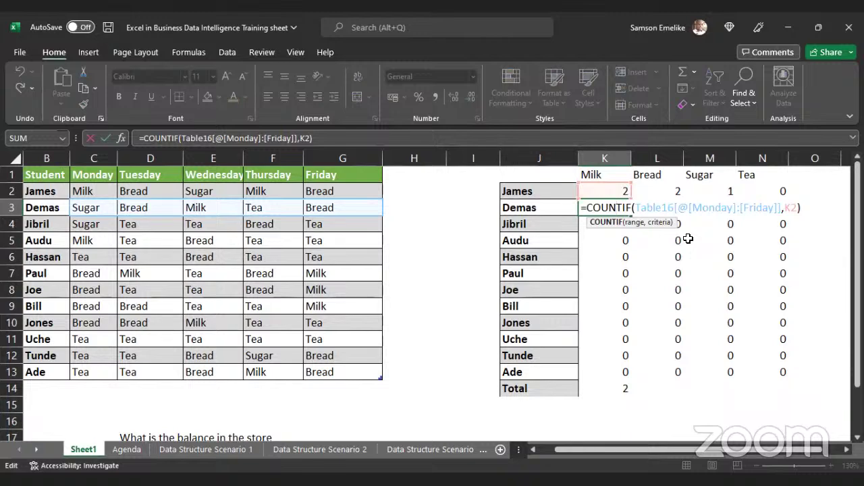
key("Escape")
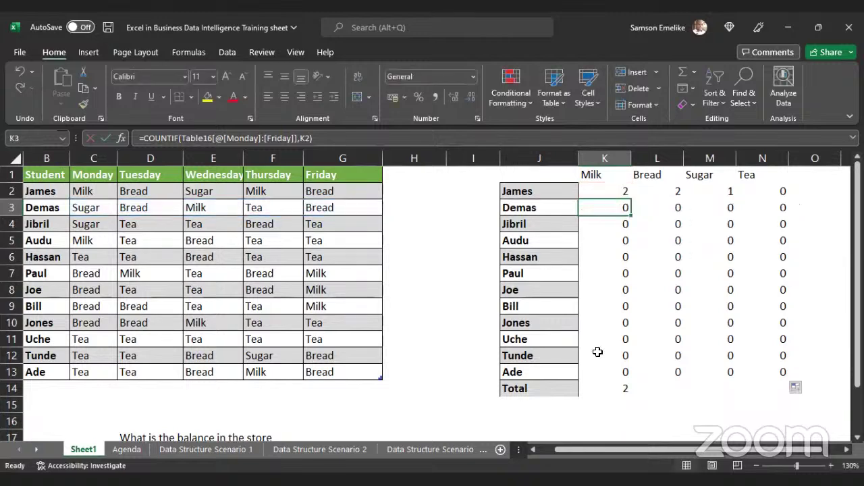
double_click(605, 353)
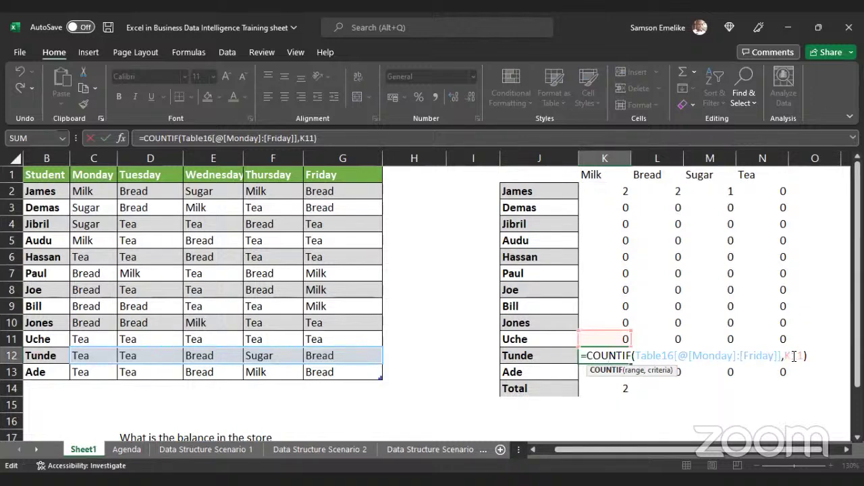
key("Escape")
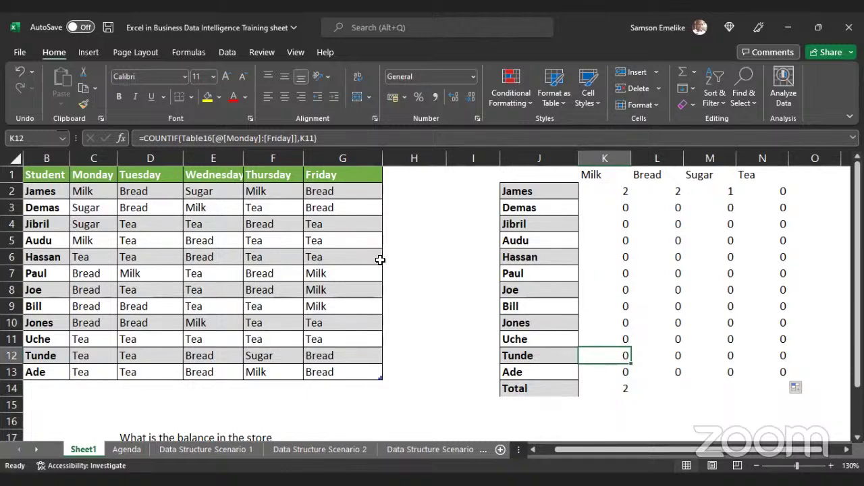
Compare the criteria references of the COUNTIF formulas in K2, L2 and M2 with those in row 3.
left_click(339, 226)
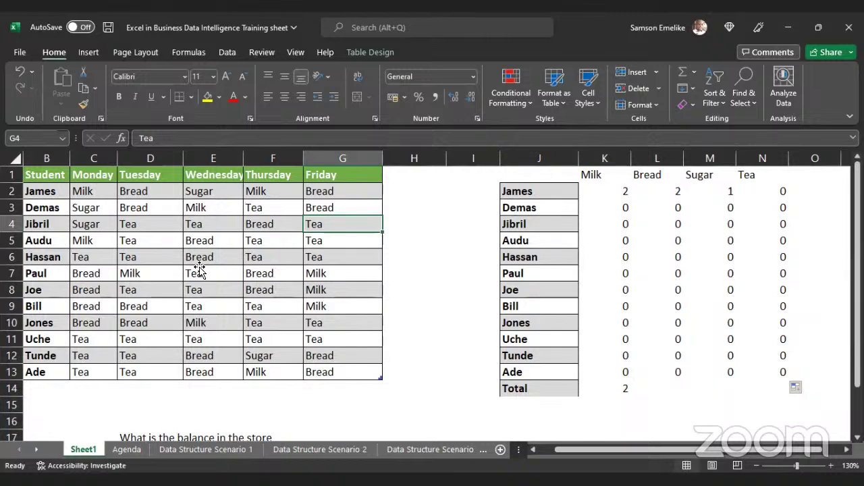
left_click(211, 220)
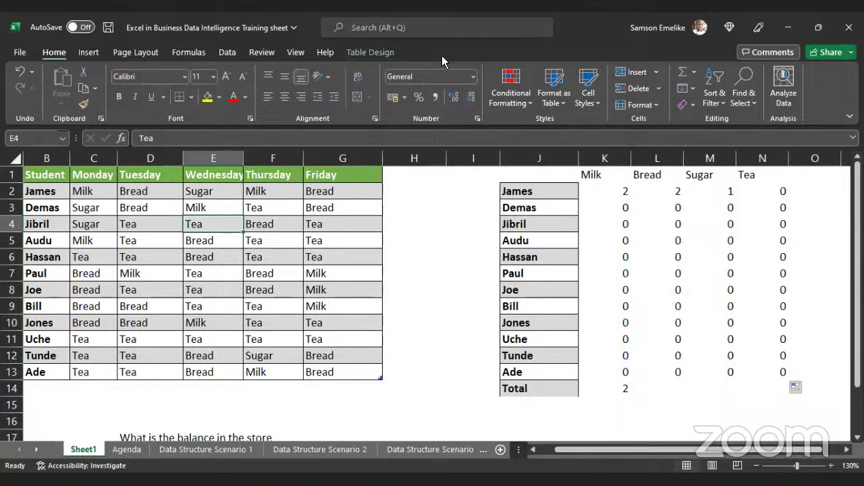
left_click(703, 214)
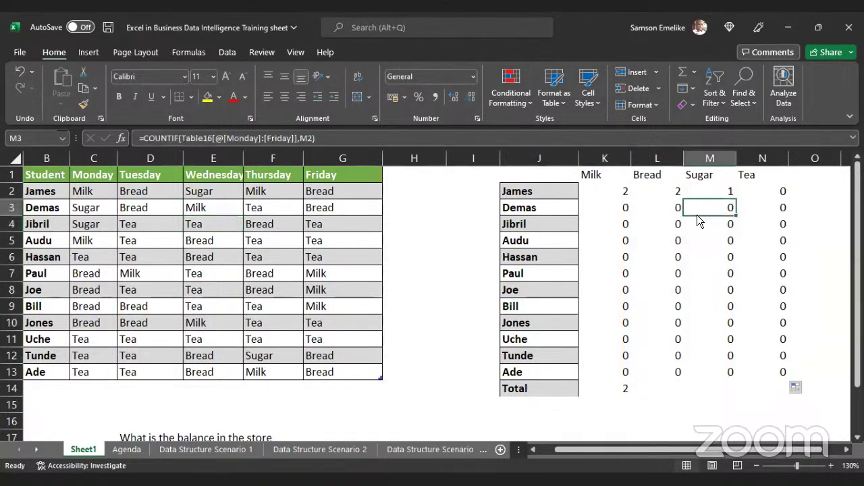
left_click(602, 194)
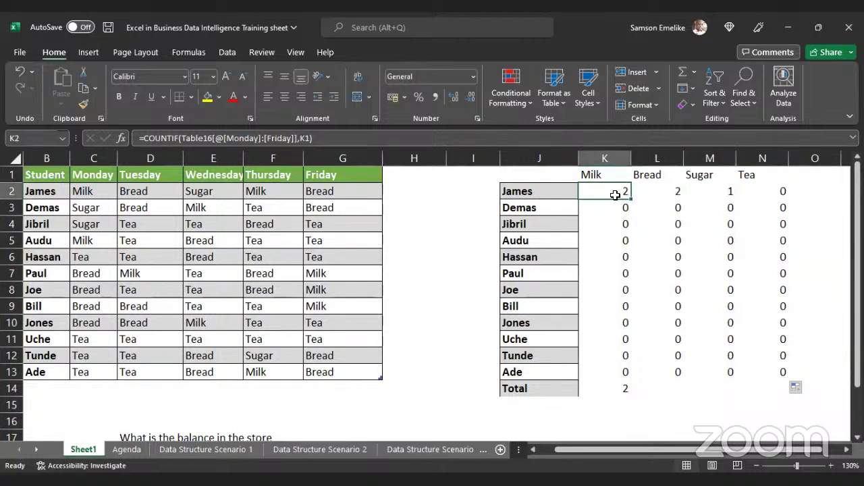
left_click(650, 191)
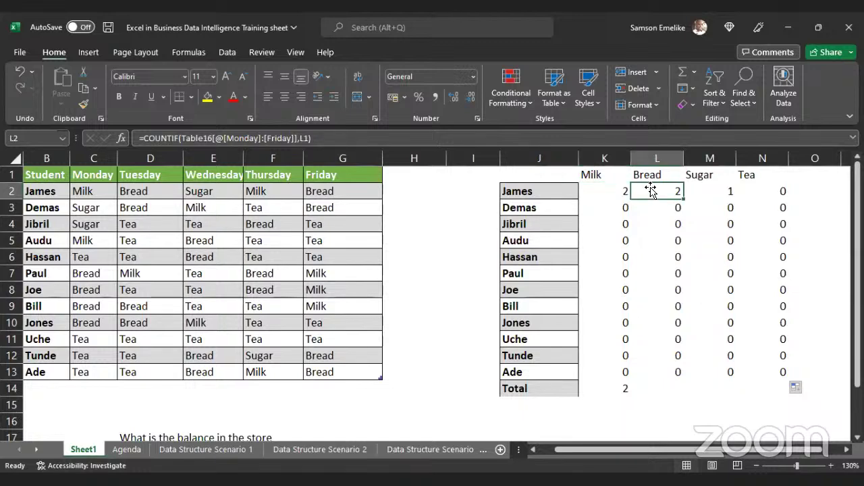
left_click(713, 193)
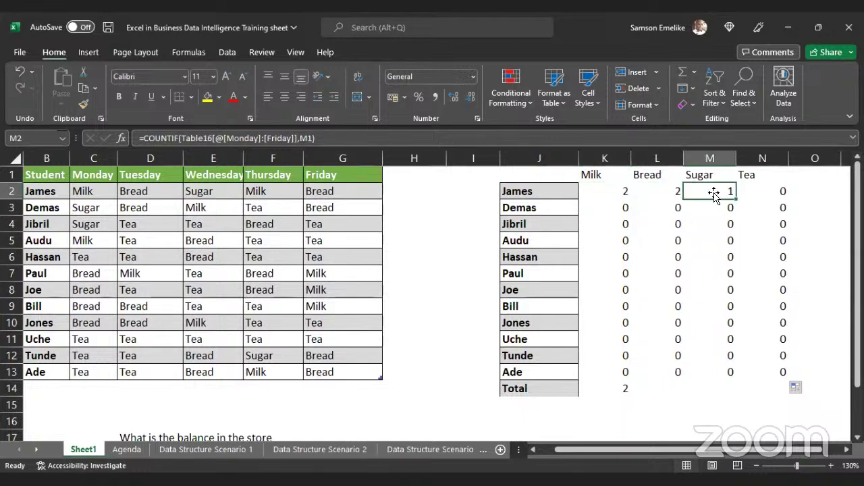
left_click(608, 191)
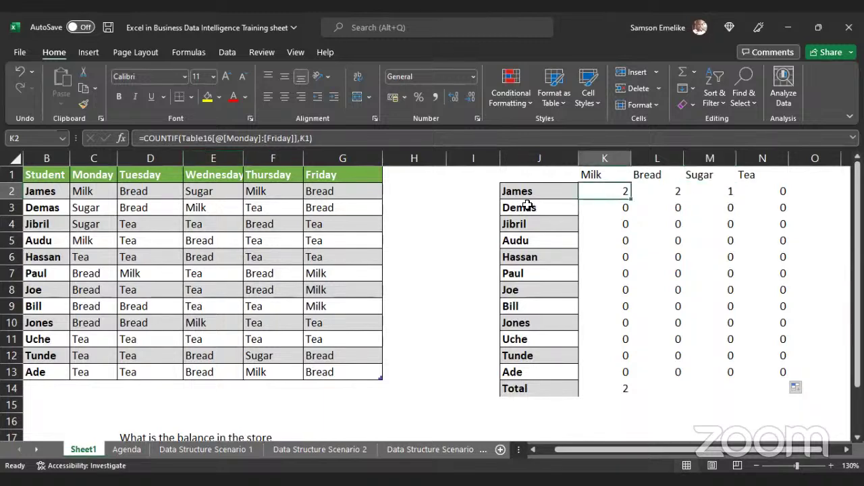
left_click_drag(295, 138, 138, 140)
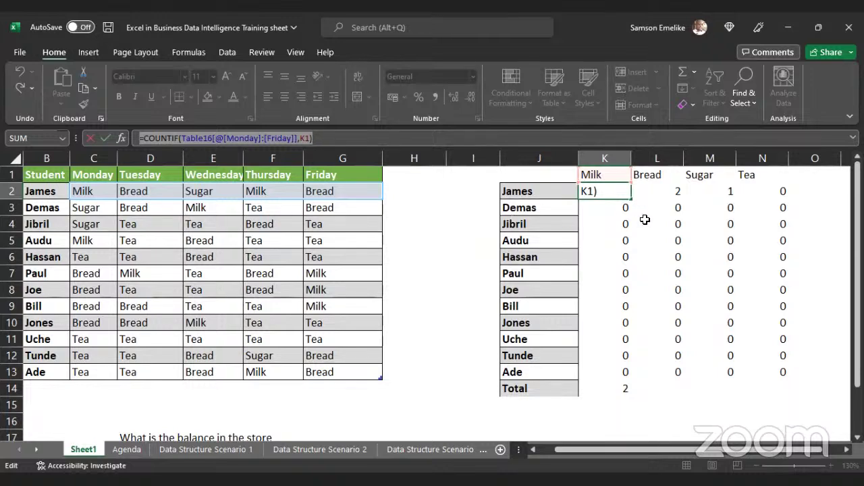
key("ctrl+Return")
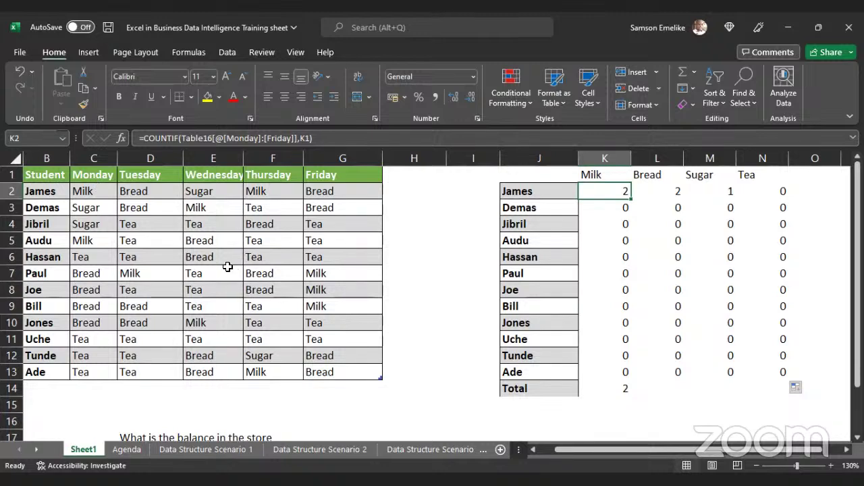
Try to convert the table of students' weekday food items to a normal range.
left_click(150, 223)
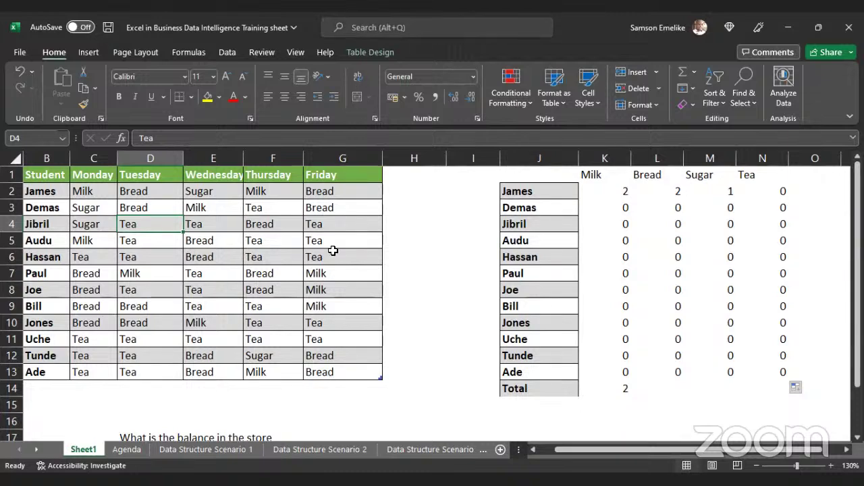
left_click(223, 219)
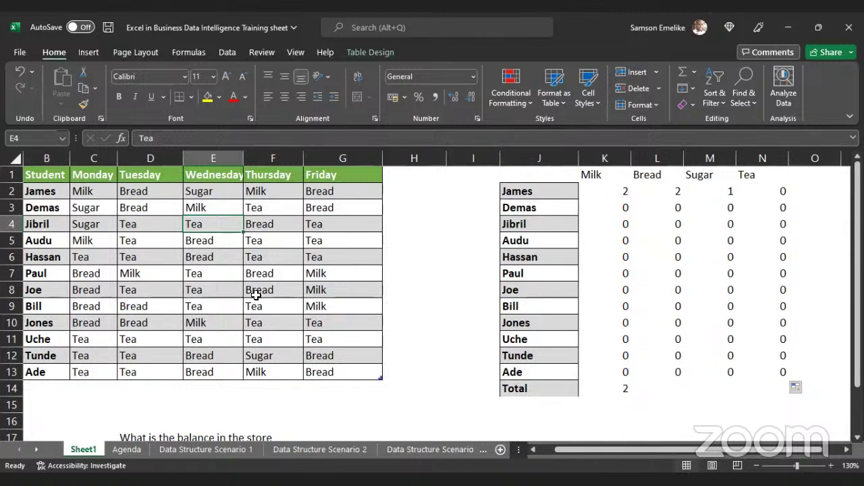
left_click(160, 225)
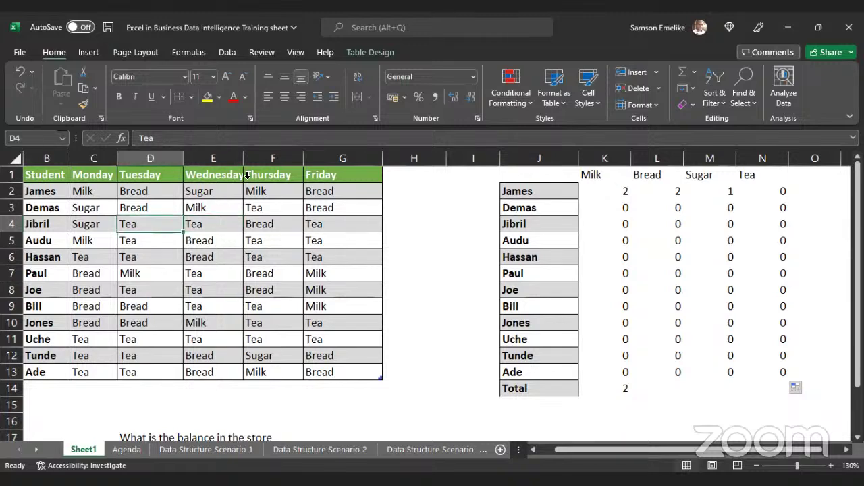
left_click(370, 52)
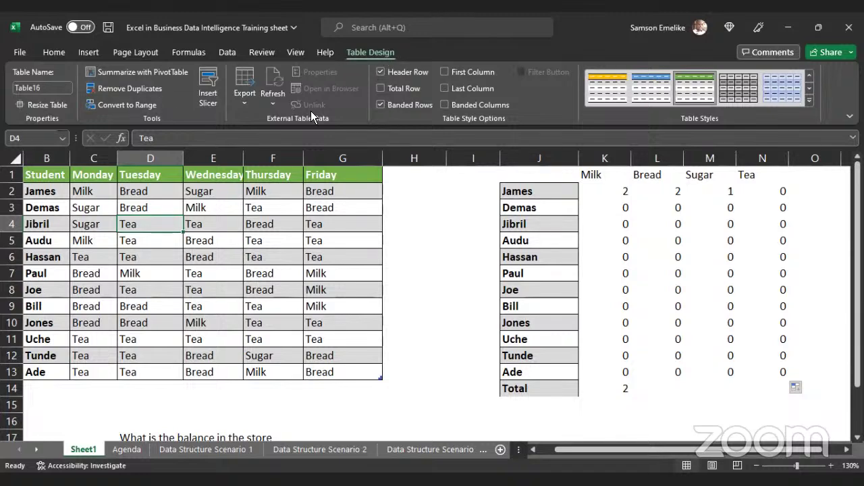
left_click(119, 106)
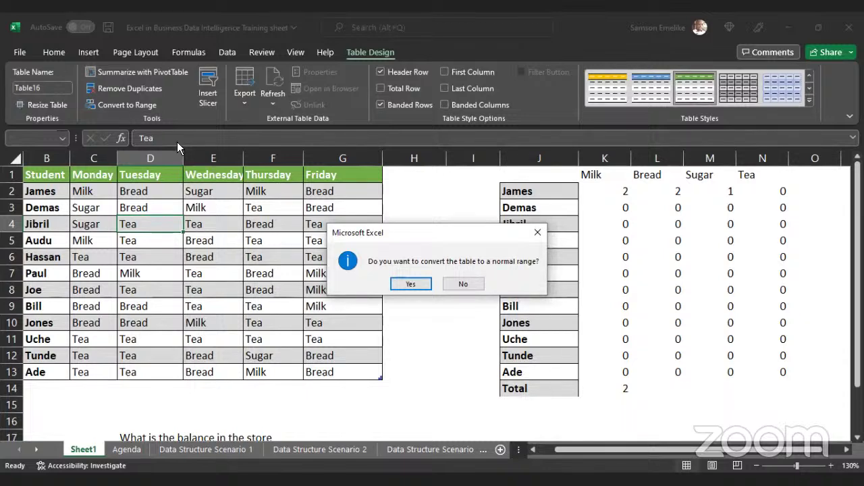
left_click(464, 285)
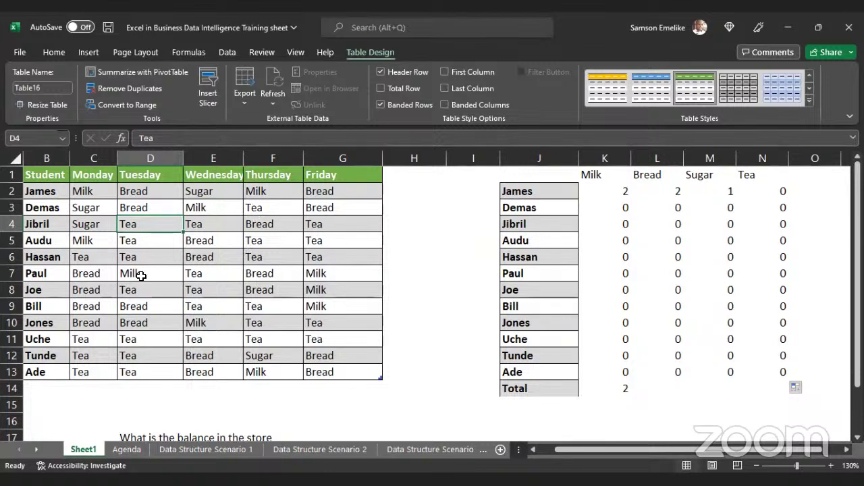
left_click(154, 241)
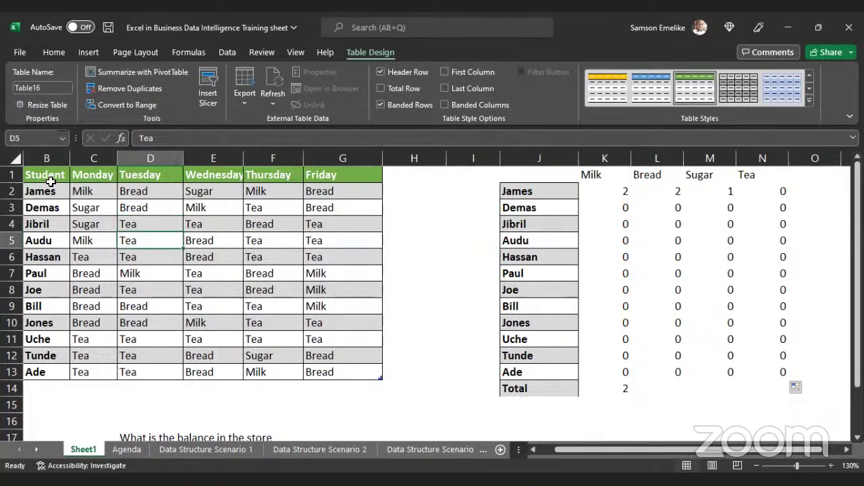
left_click_drag(51, 180, 343, 371)
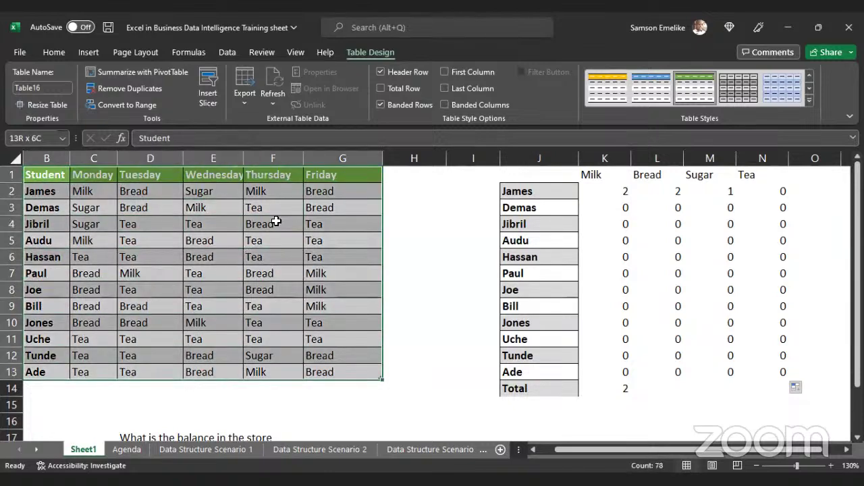
left_click(161, 225)
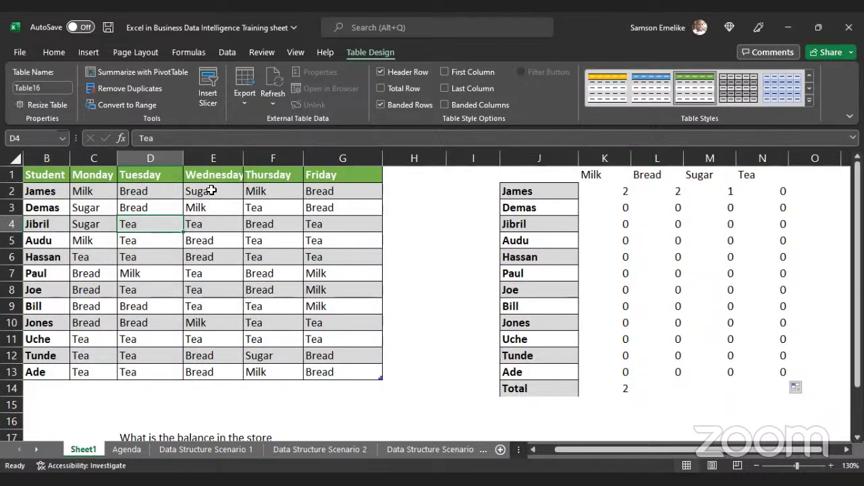
left_click(203, 256)
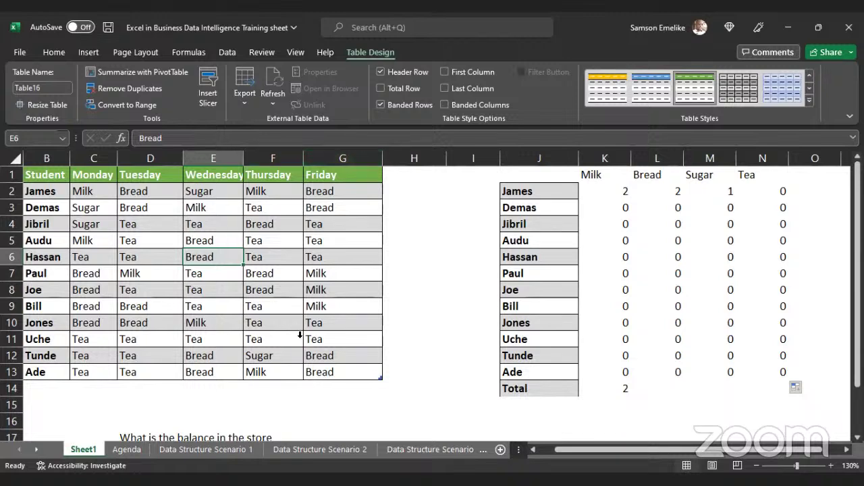
left_click(153, 259)
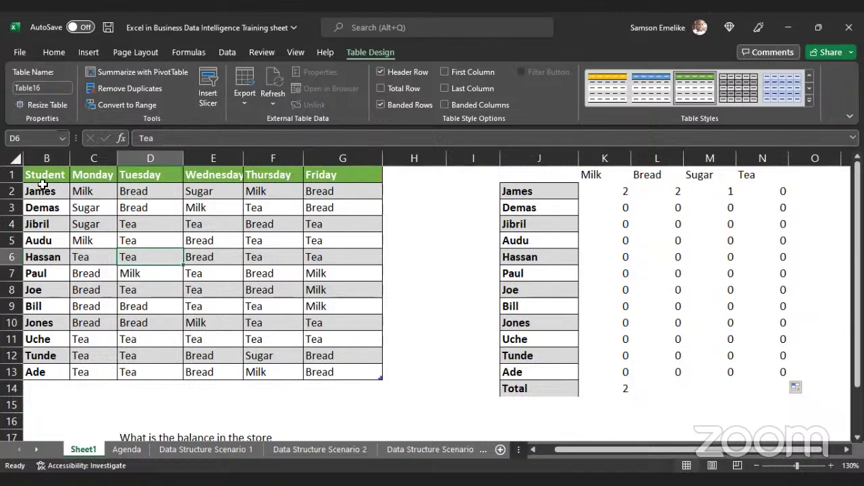
Convert the table of students' weekday food items to a normal range and save the workbook.
left_click_drag(44, 178, 353, 369)
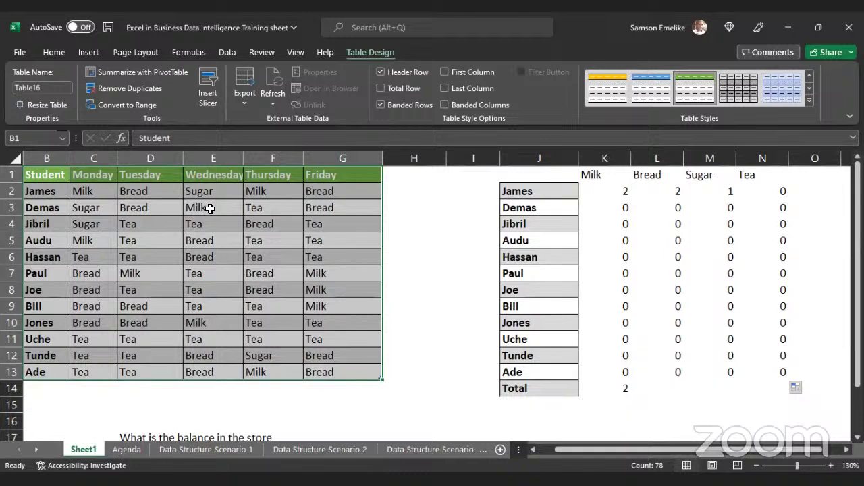
left_click(210, 209)
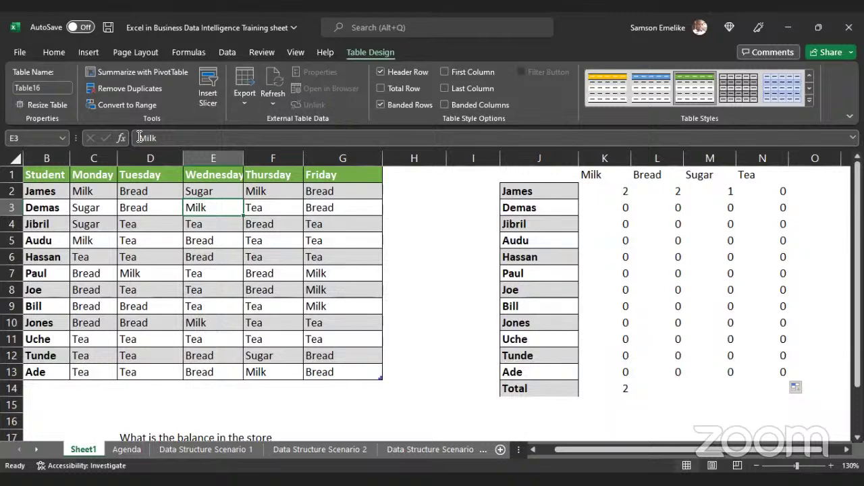
left_click(120, 105)
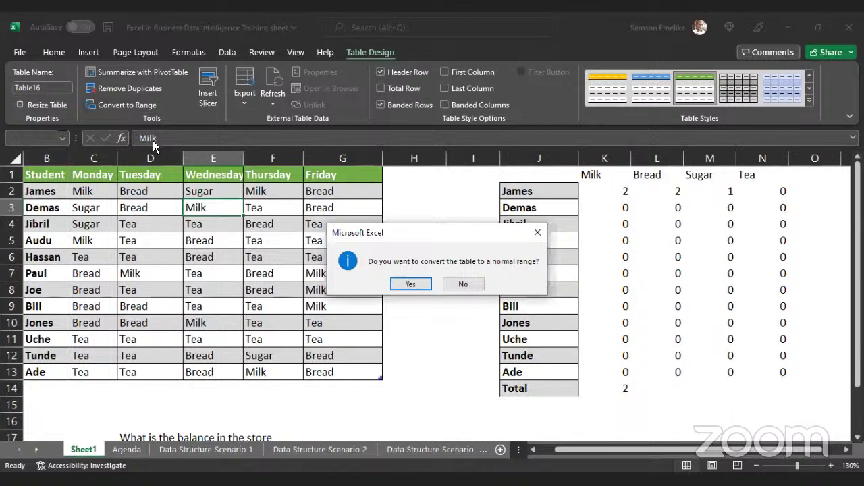
left_click(410, 285)
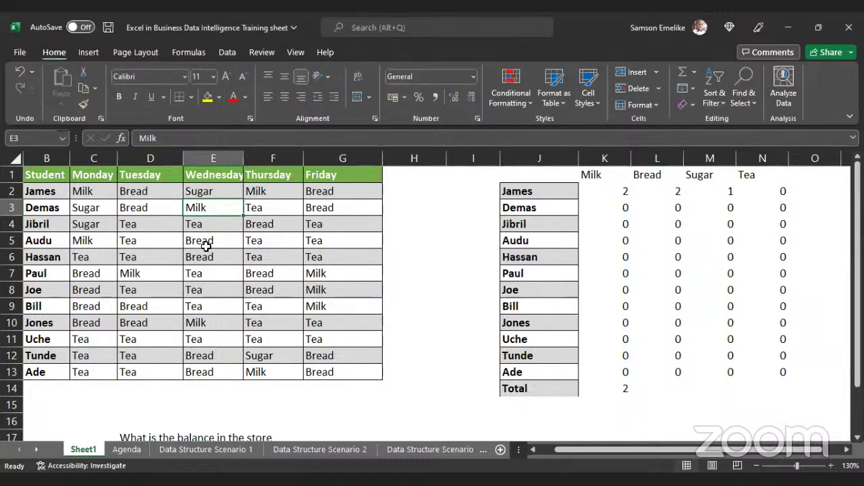
left_click(162, 241)
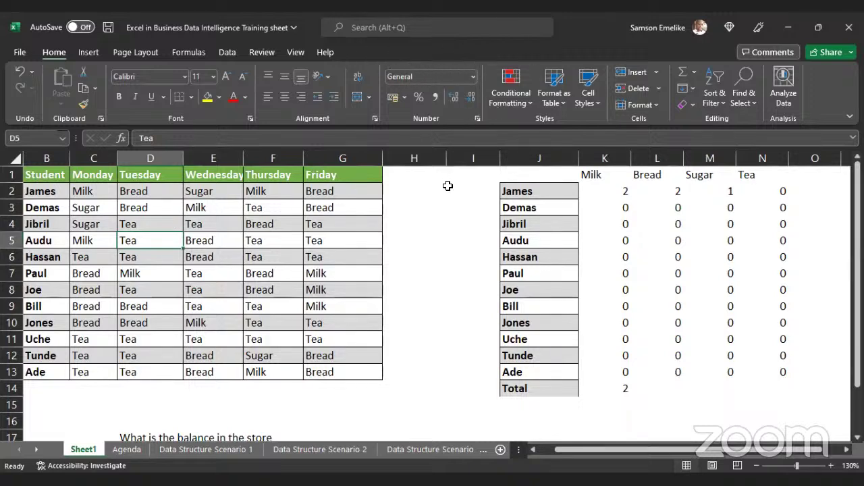
left_click(327, 192)
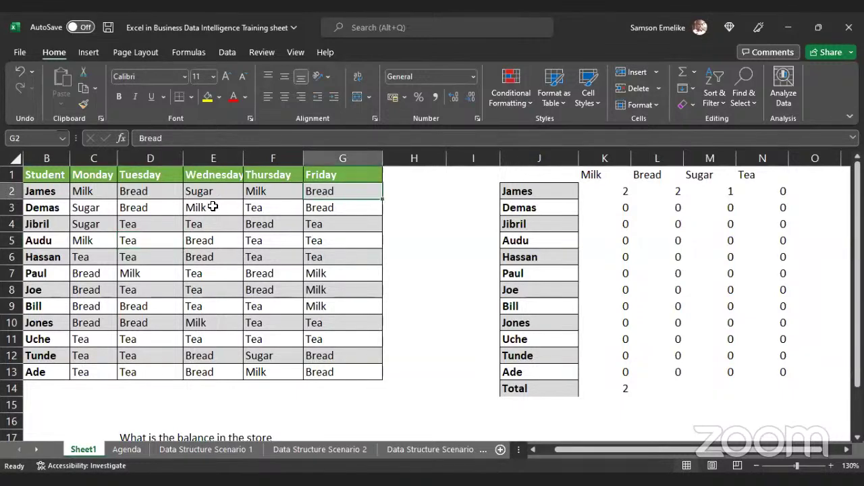
left_click(78, 191)
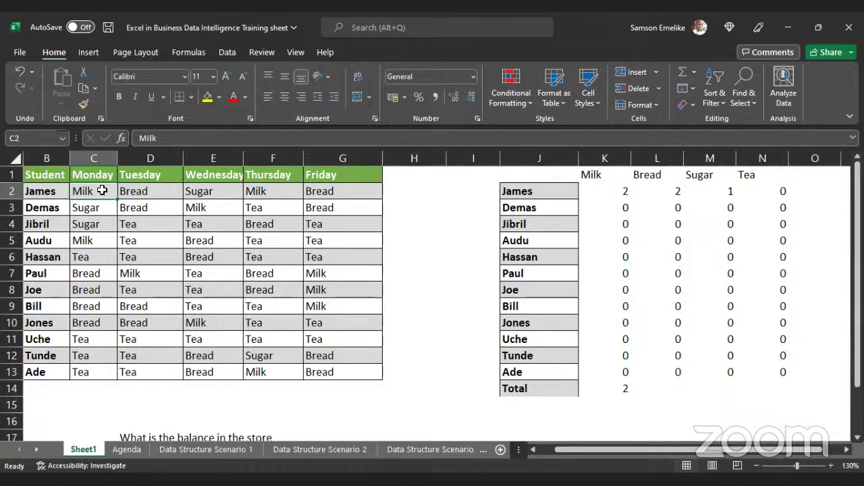
key("ctrl+s")
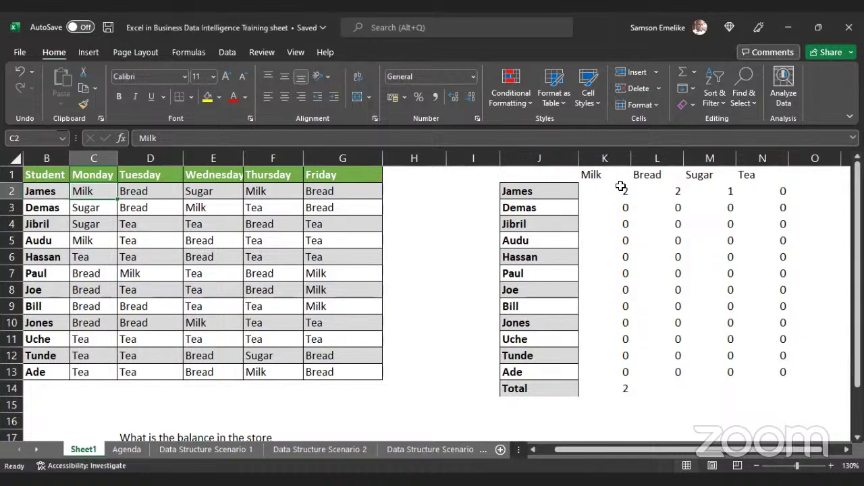
Clear all COUNTIF formulas from K2:N13 in the summary table.
left_click_drag(612, 192, 759, 218)
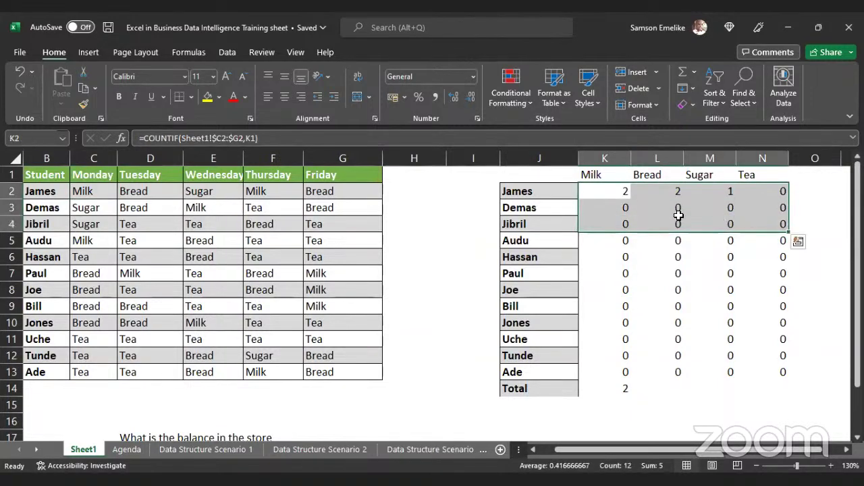
left_click(604, 194)
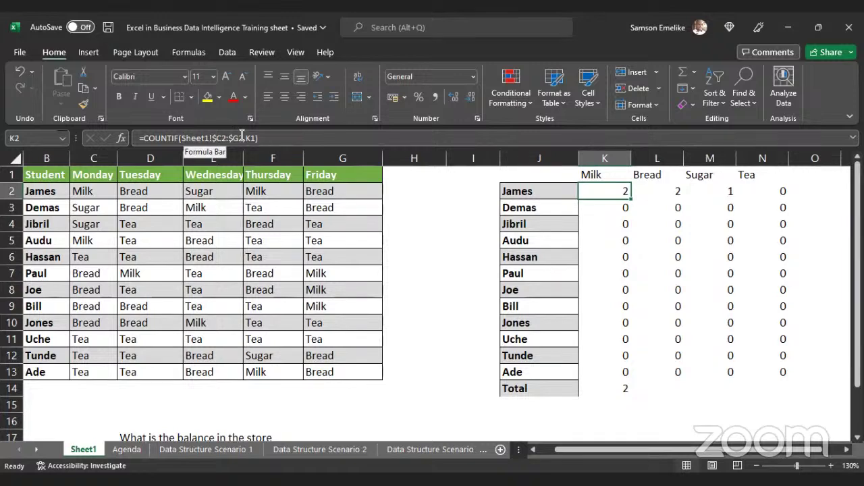
left_click(663, 193)
left_click_drag(600, 191, 763, 206)
left_click_drag(769, 236, 779, 370)
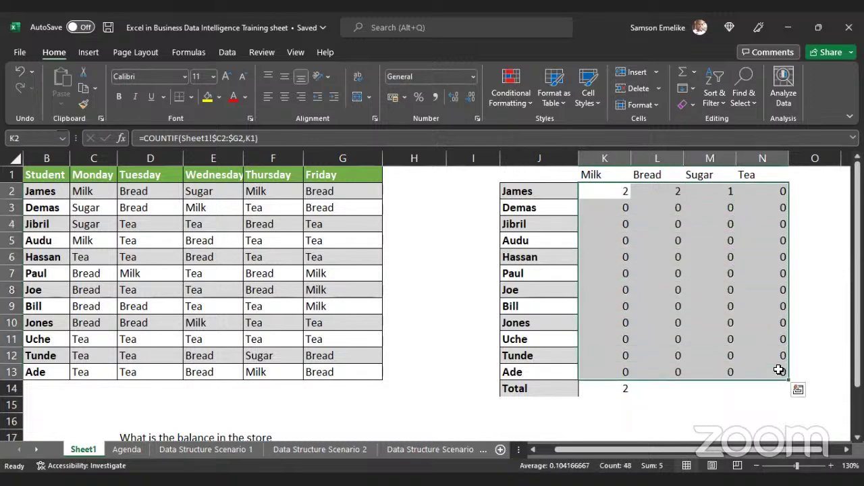
key("Delete")
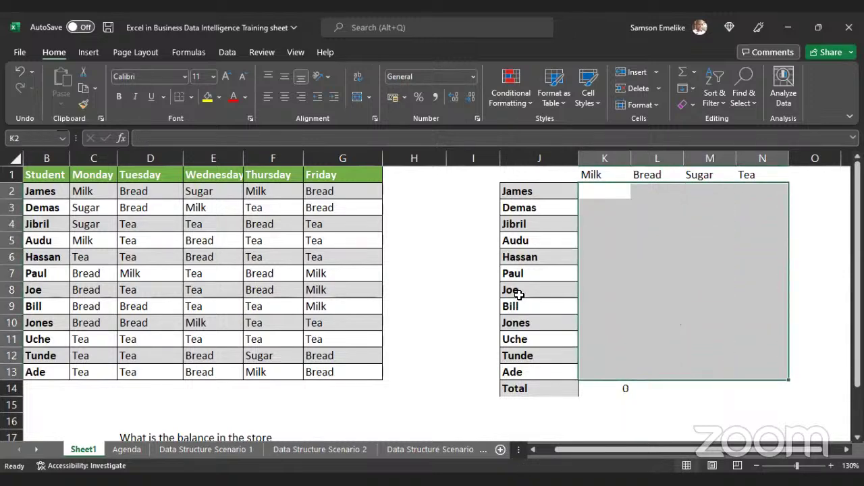
left_click(215, 235)
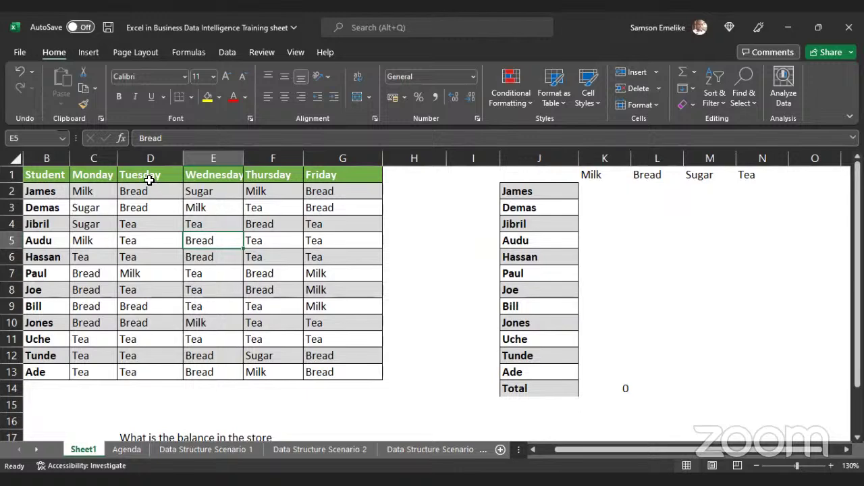
left_click(121, 179)
left_click(57, 178)
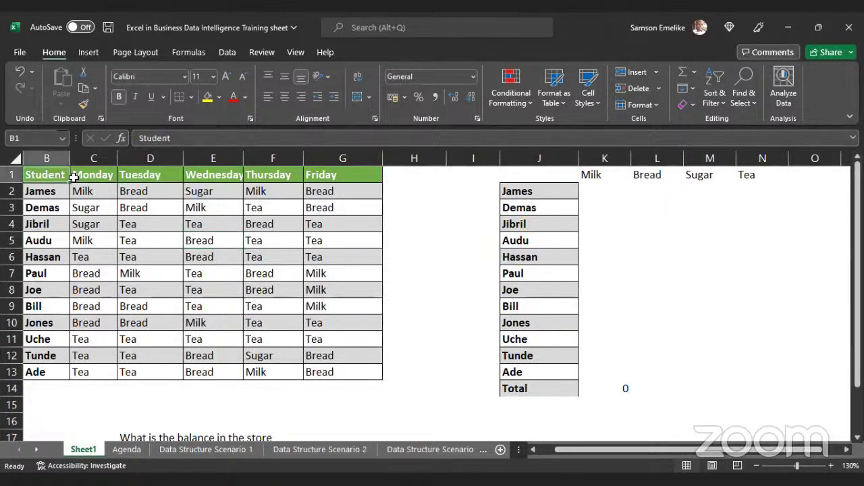
left_click(208, 243)
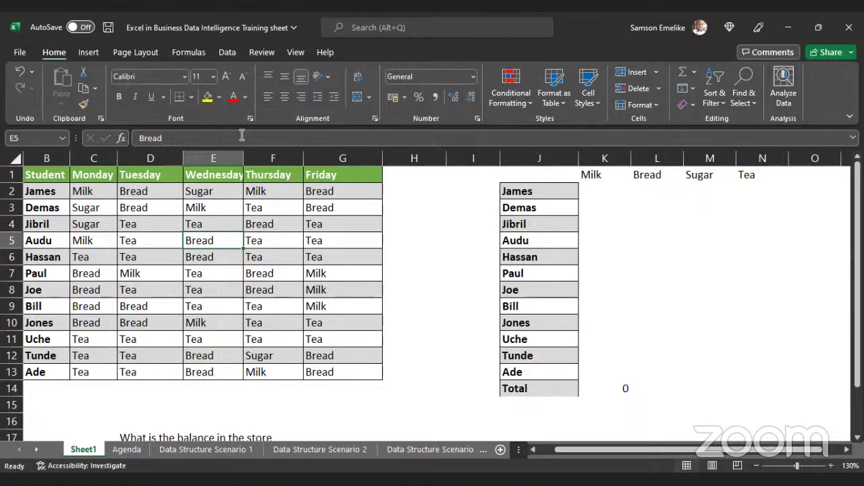
Turn the students' weekday food data in B1:G13 into a table and convert it back to a normal range.
left_click(235, 277)
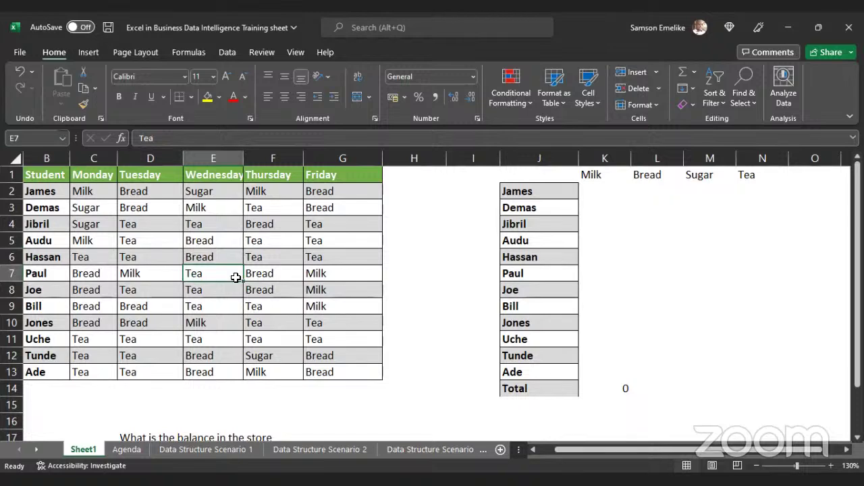
key("ctrl+t")
left_click(241, 363)
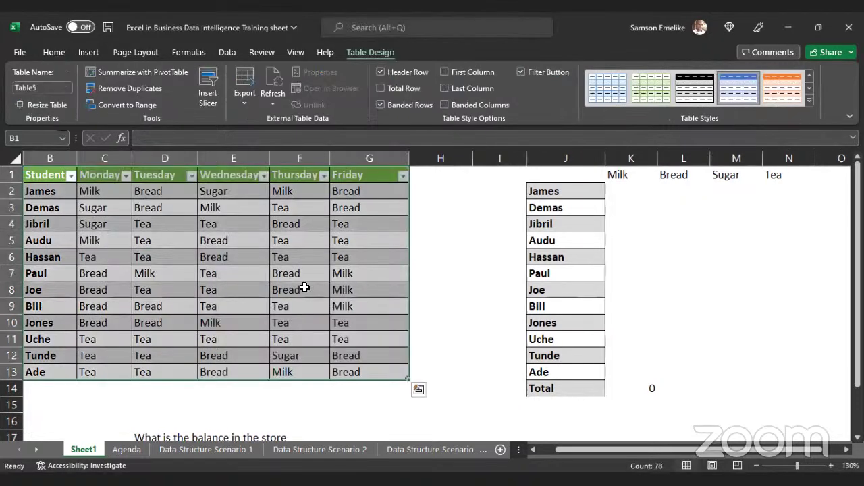
left_click(301, 289)
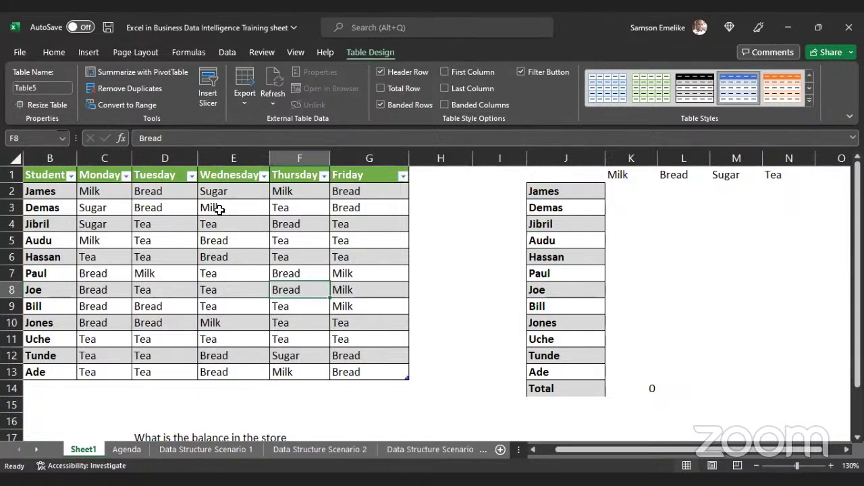
left_click(124, 107)
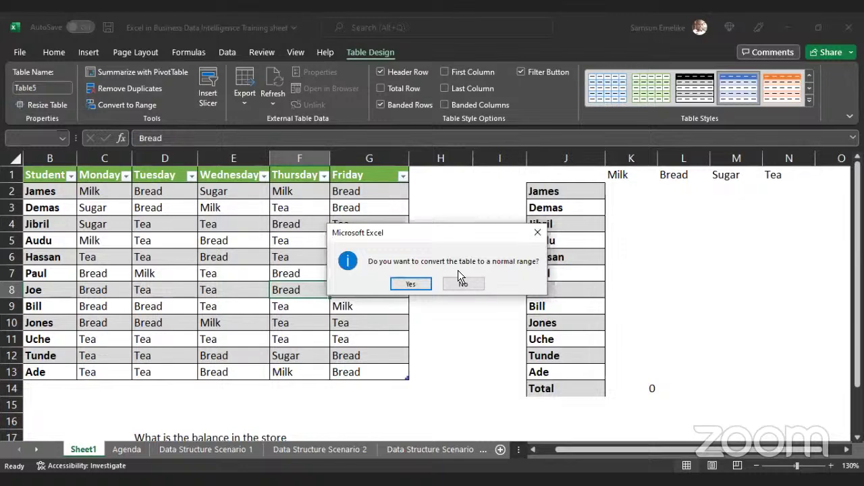
left_click(411, 284)
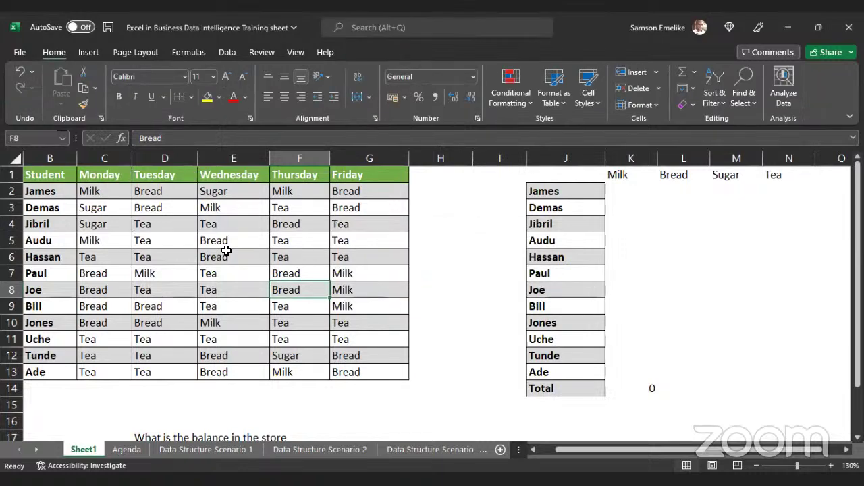
left_click(50, 158)
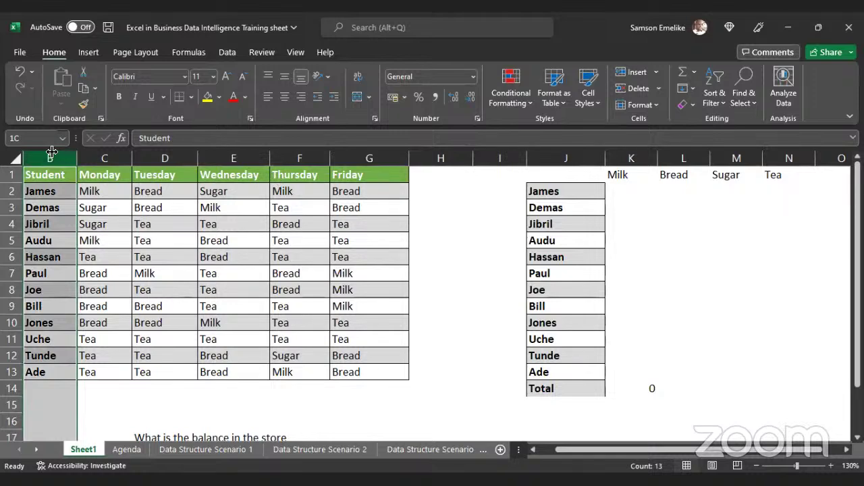
left_click_drag(52, 158, 108, 158)
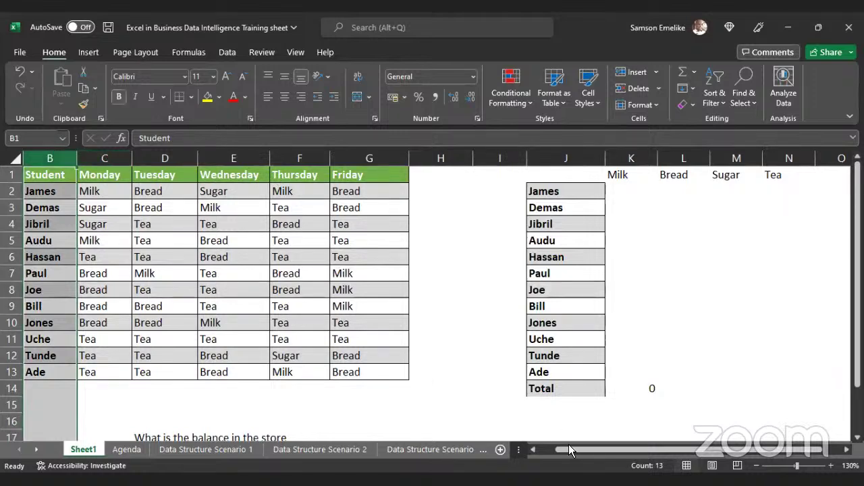
left_click_drag(51, 175, 420, 370)
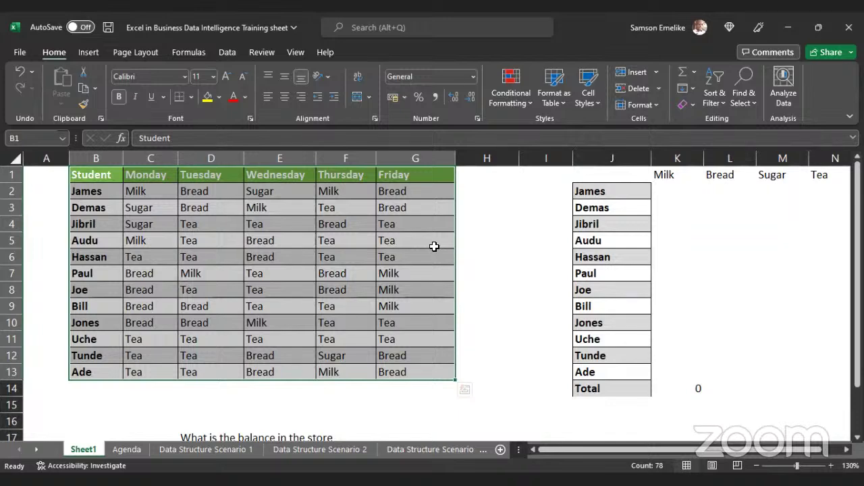
left_click(401, 257)
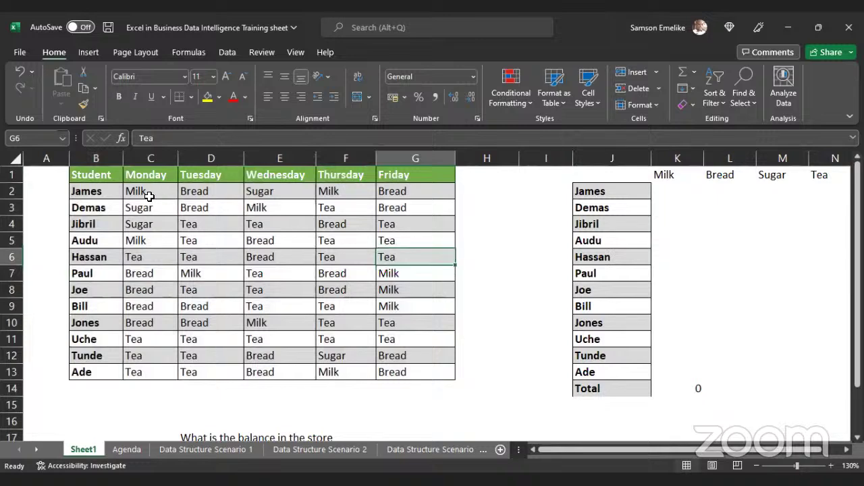
left_click_drag(96, 175, 428, 370)
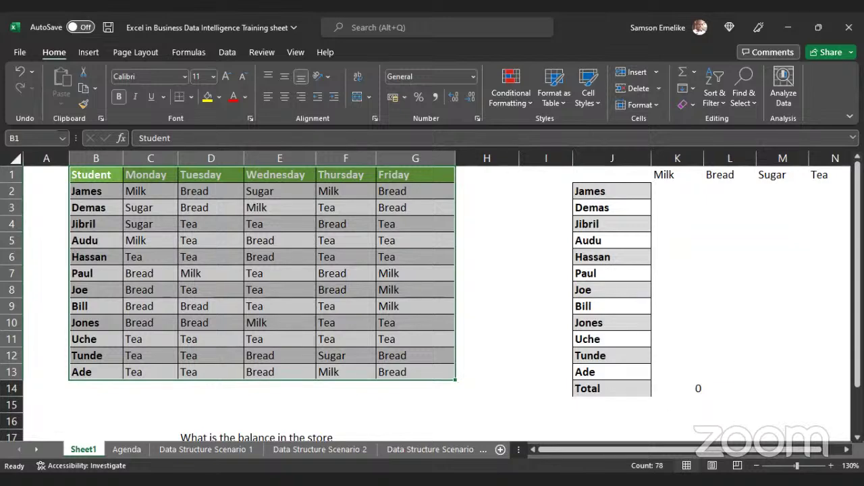
left_click(848, 452)
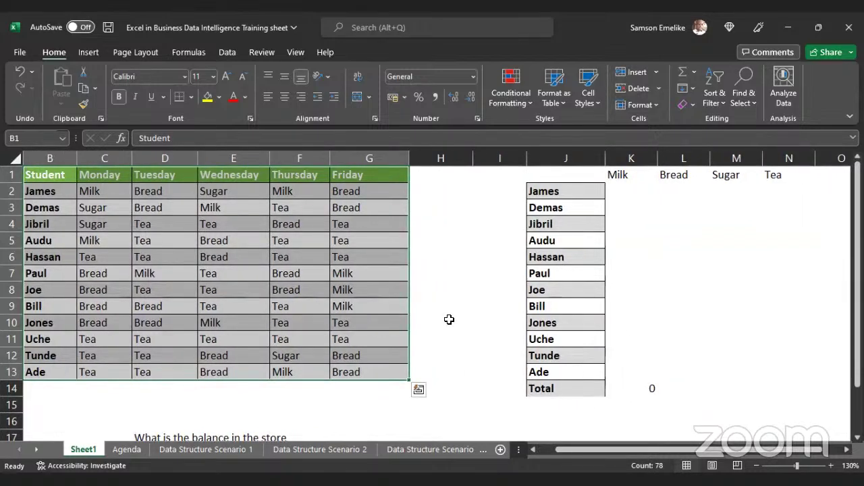
left_click(158, 191)
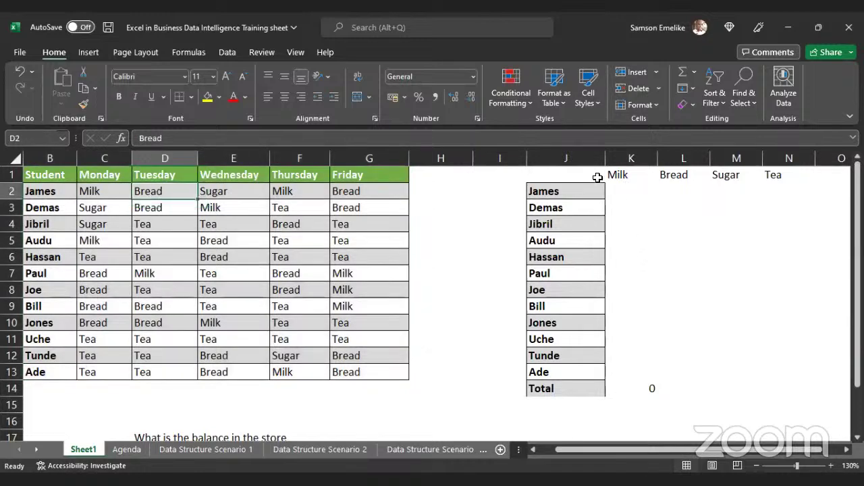
Fit the width of the Friday column to its contents.
left_click(619, 176)
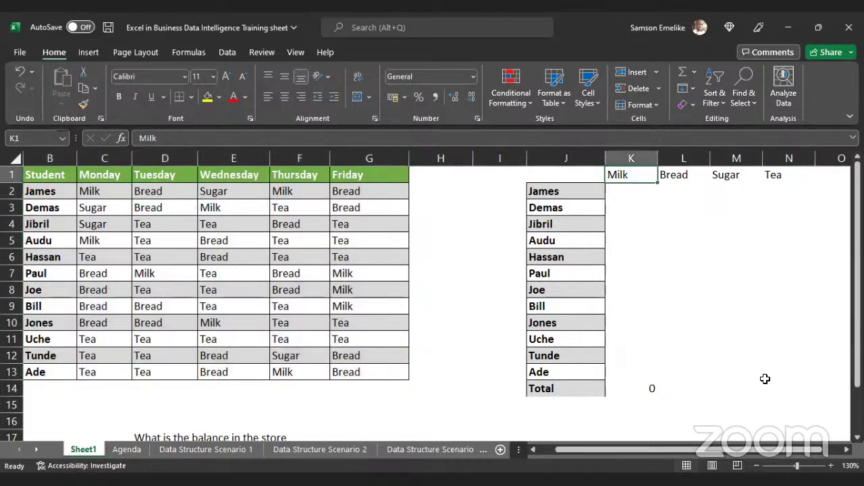
scroll(372, 243, "right", 1)
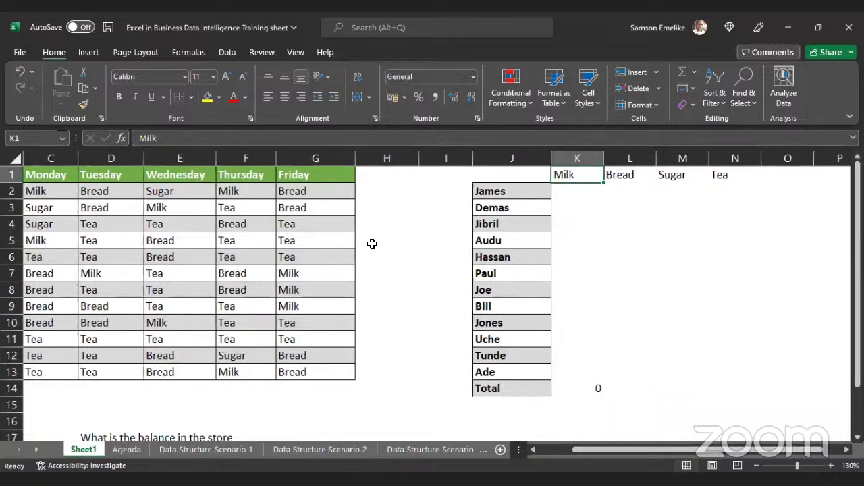
double_click(354, 155)
scroll(354, 155, "down", 1)
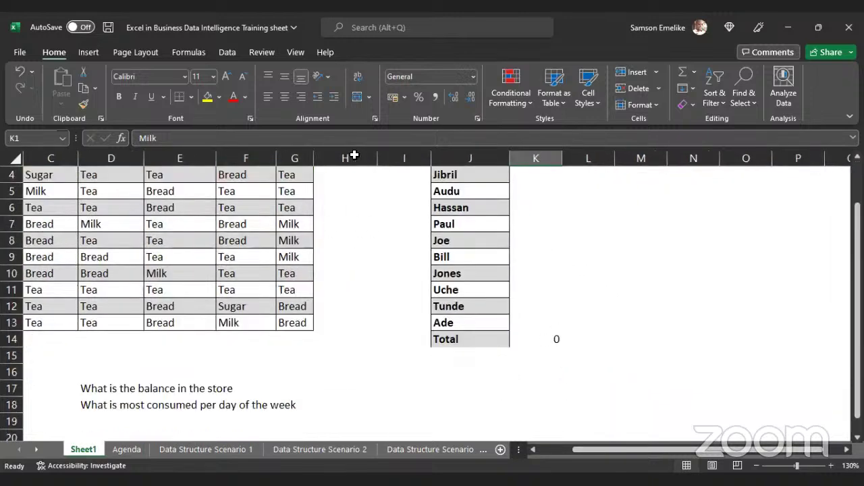
scroll(353, 155, "up", 1)
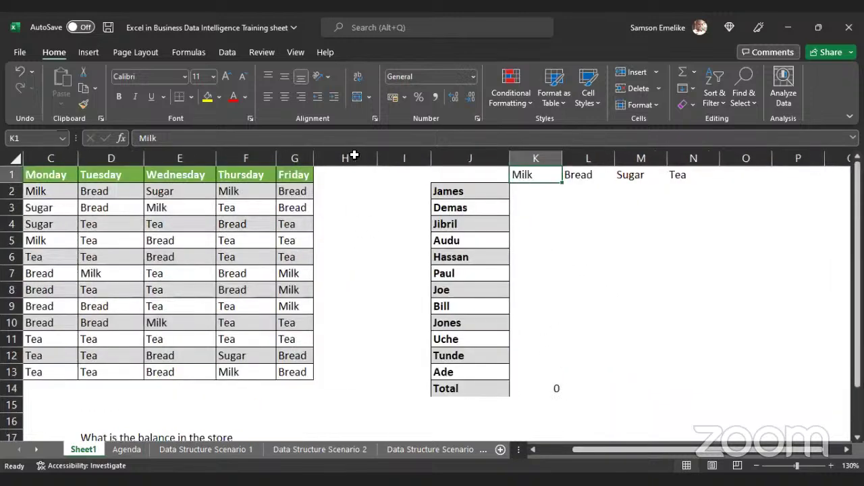
left_click(748, 374)
scroll(653, 312, "left", 2)
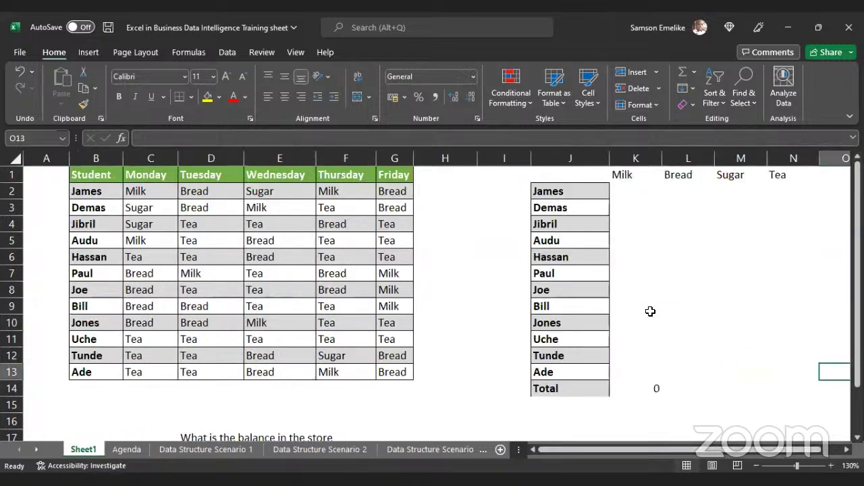
left_click(638, 195)
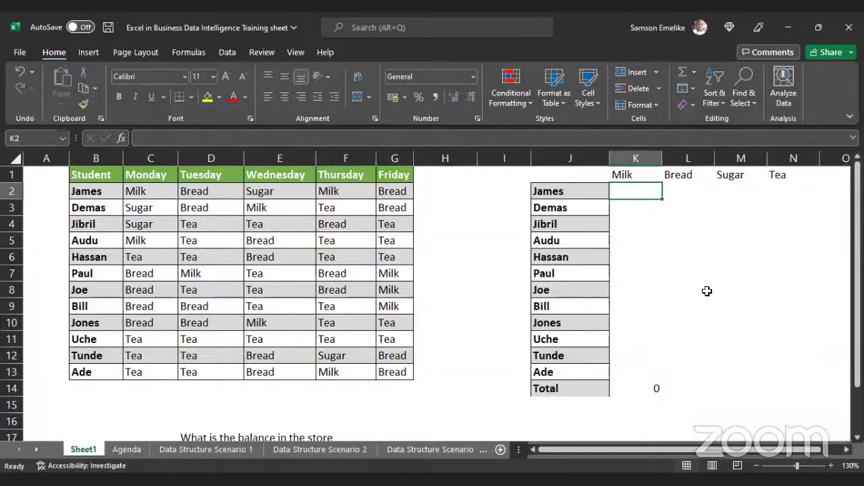
left_click_drag(735, 201, 831, 375)
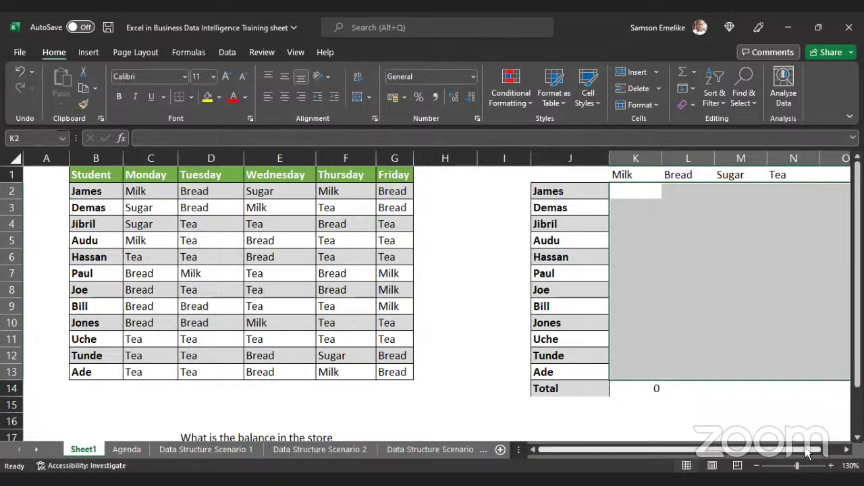
left_click_drag(808, 454, 821, 454)
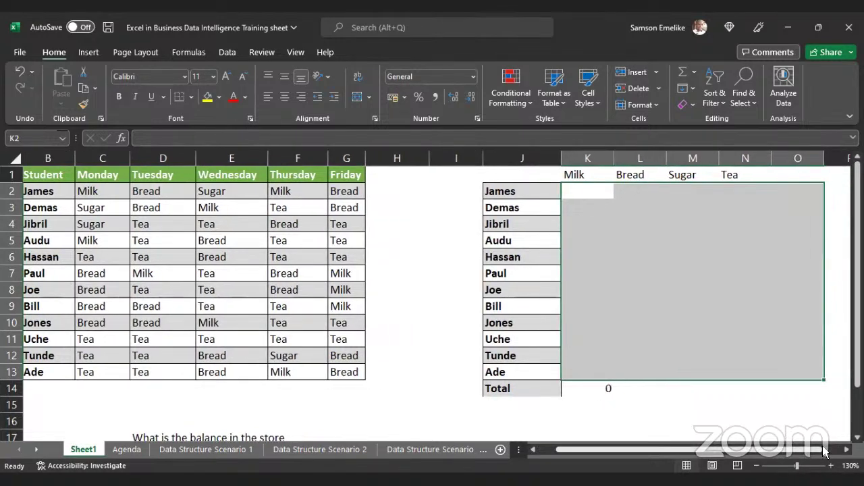
left_click(752, 229)
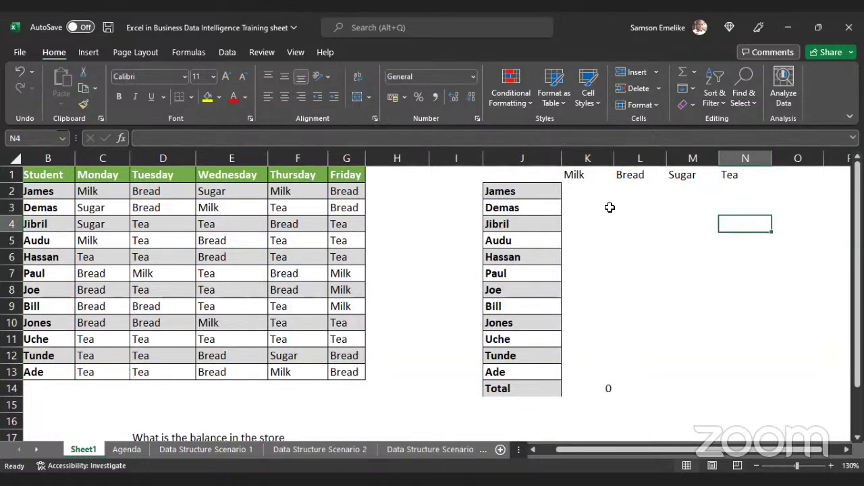
left_click(572, 191)
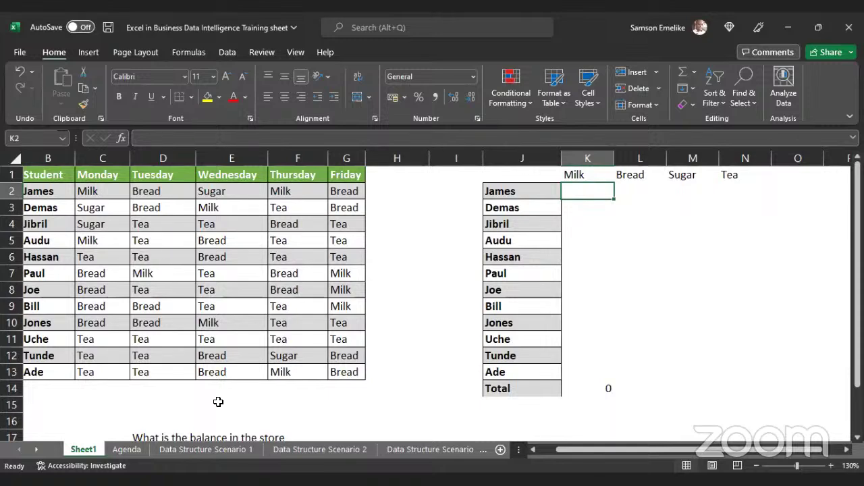
key("alt+Tab")
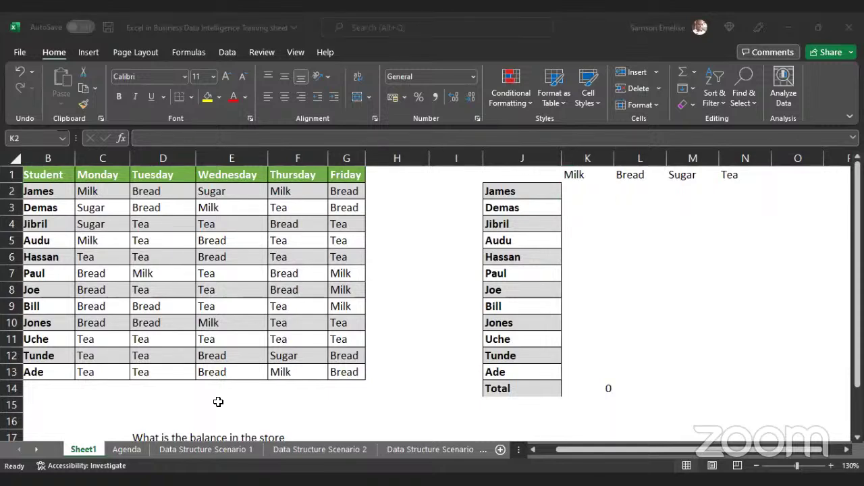
Enter =COUNTIF(C2:G2,K1) in K2 to count the first student's Milk entries across the weekdays.
left_click(585, 194)
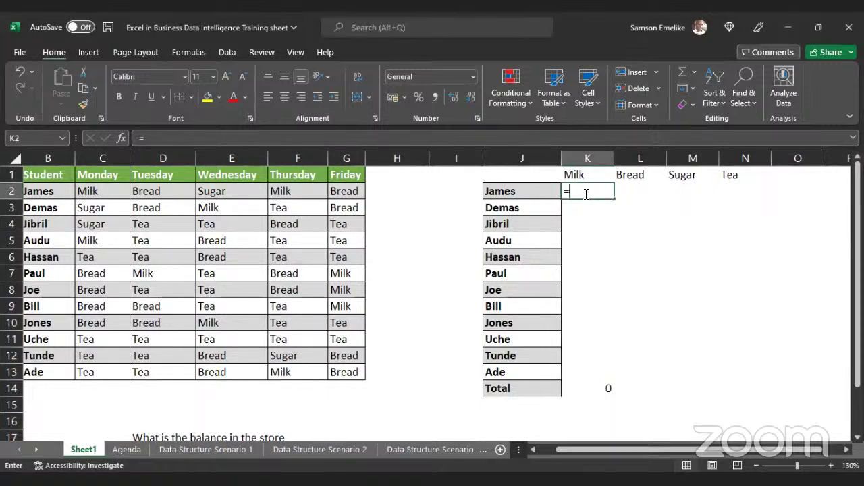
type("=c")
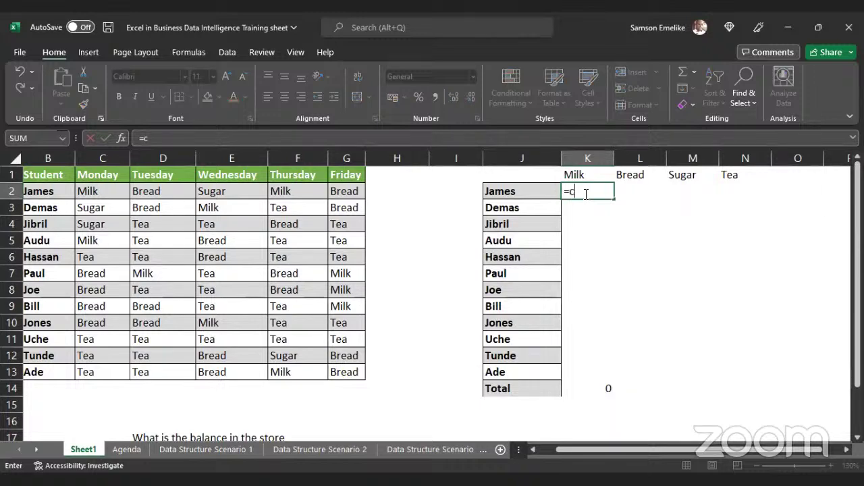
type("ountif(")
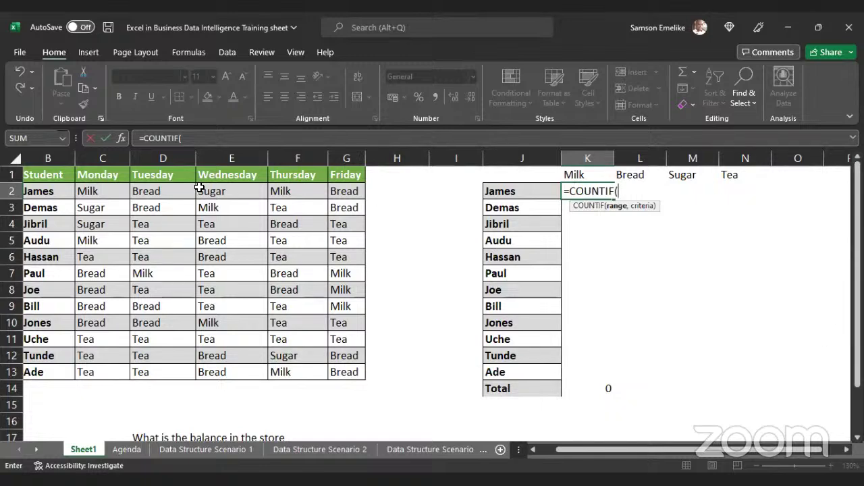
left_click(88, 192)
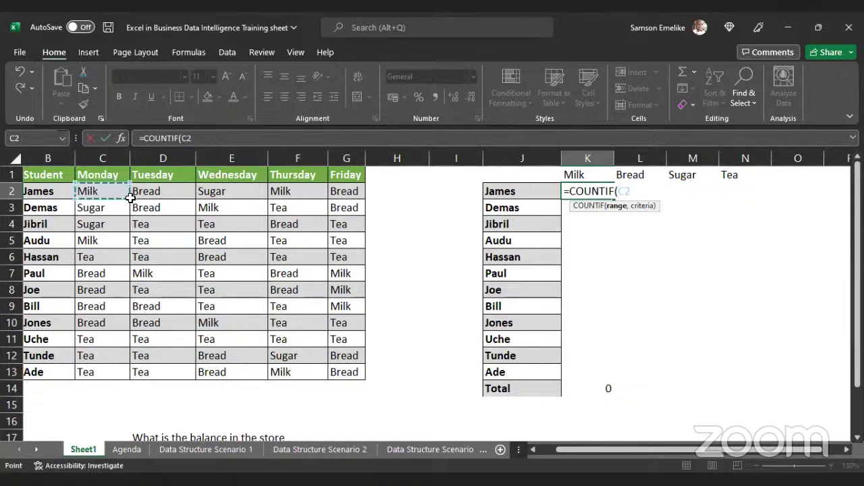
left_click_drag(259, 194, 341, 194)
type(",")
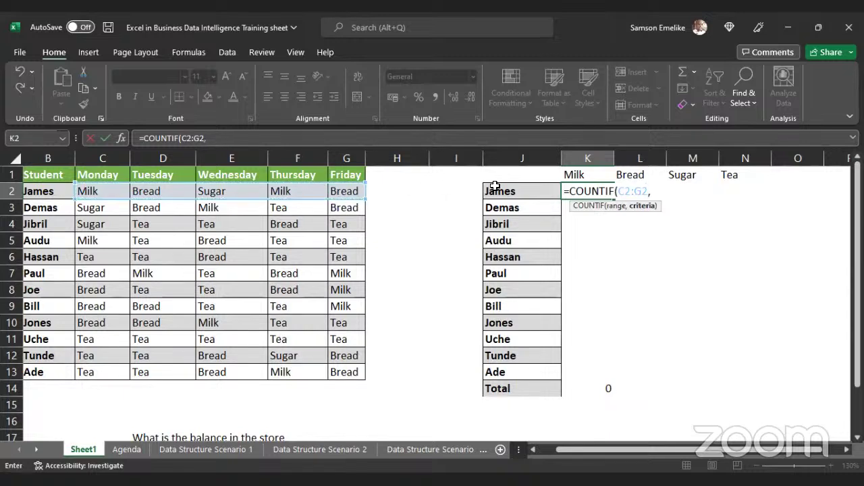
left_click(579, 173)
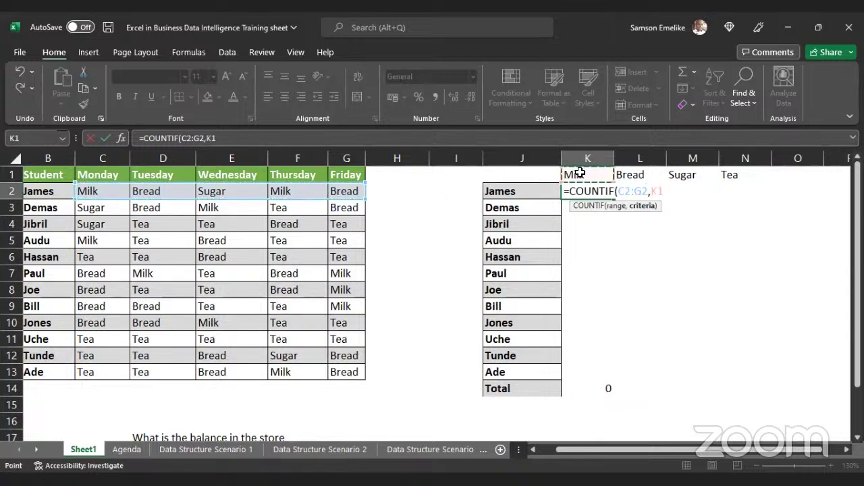
type(")")
key("Return")
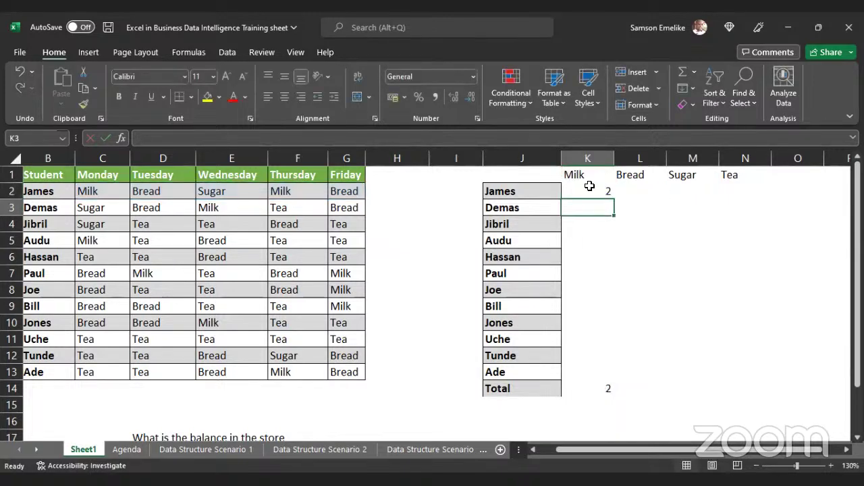
Examine the COUNTIF formula in K2 and the range and criteria cells it references.
left_click(419, 68)
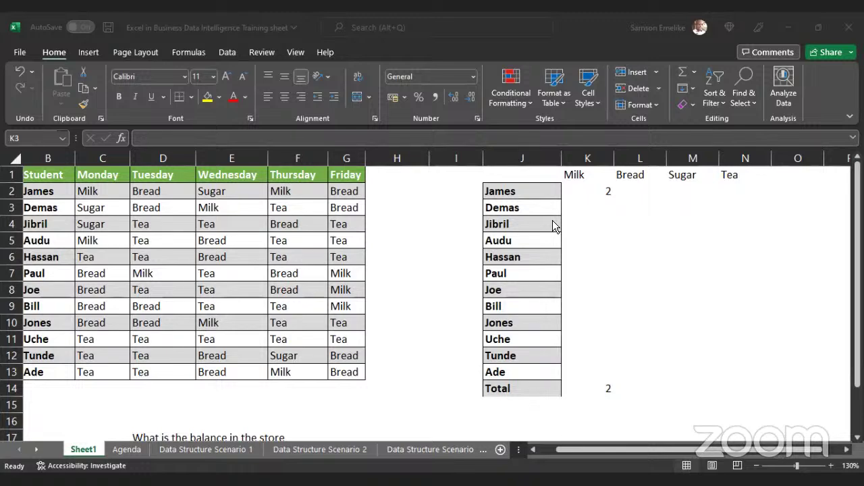
left_click(584, 189)
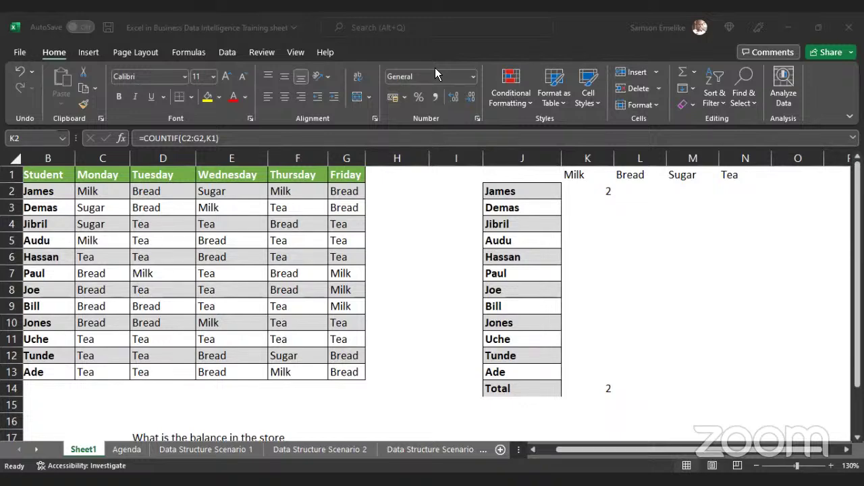
left_click(595, 194)
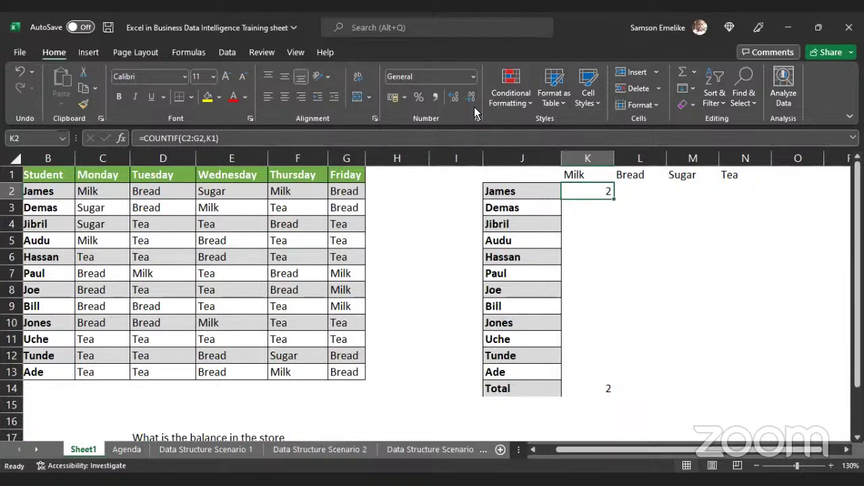
double_click(607, 191)
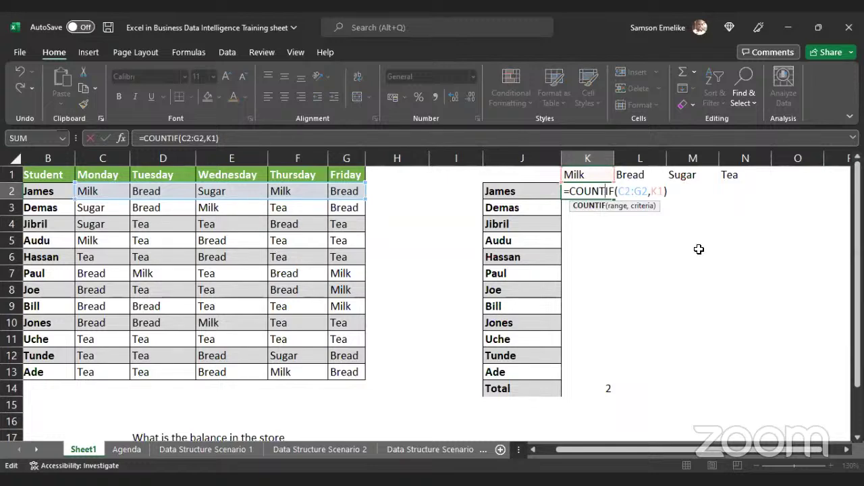
key("Escape")
left_click(621, 254)
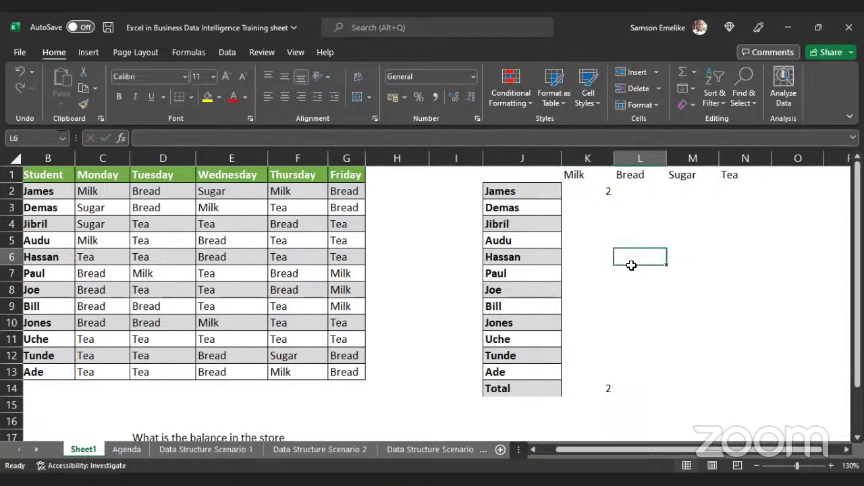
left_click(600, 191)
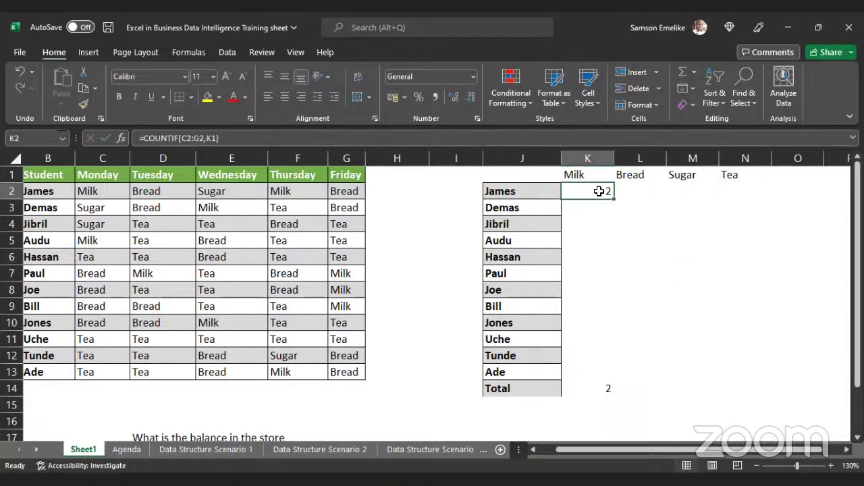
double_click(599, 191)
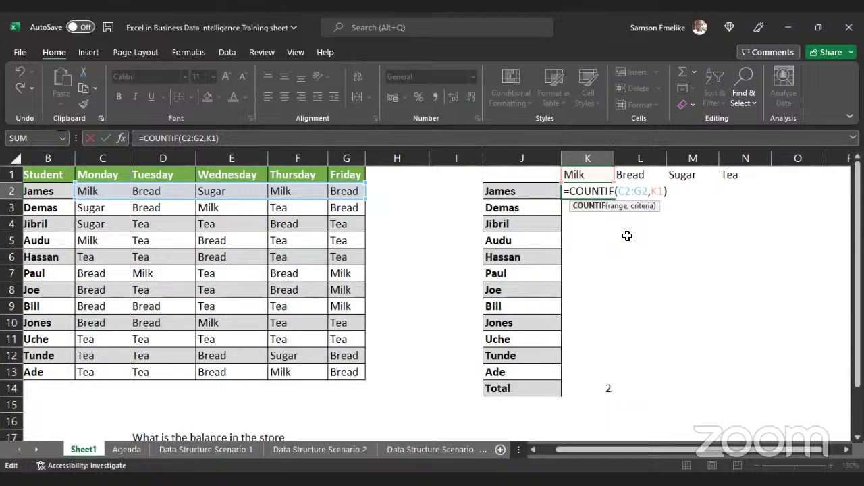
key("Escape")
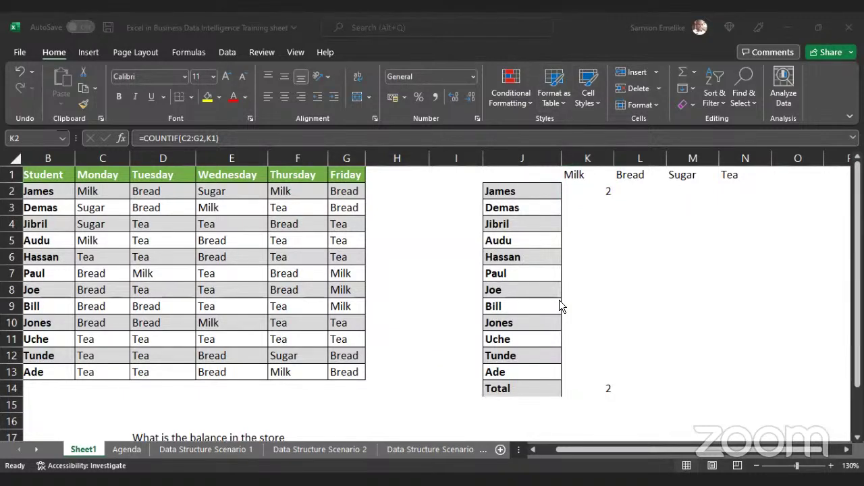
Fill the COUNTIF formula from K2 across to N2 for the Bread, Sugar and Tea columns.
left_click(599, 192)
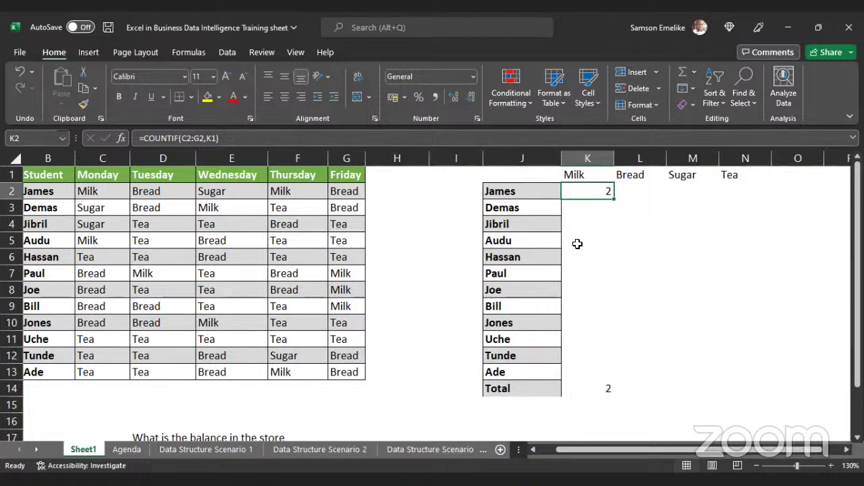
left_click(397, 31)
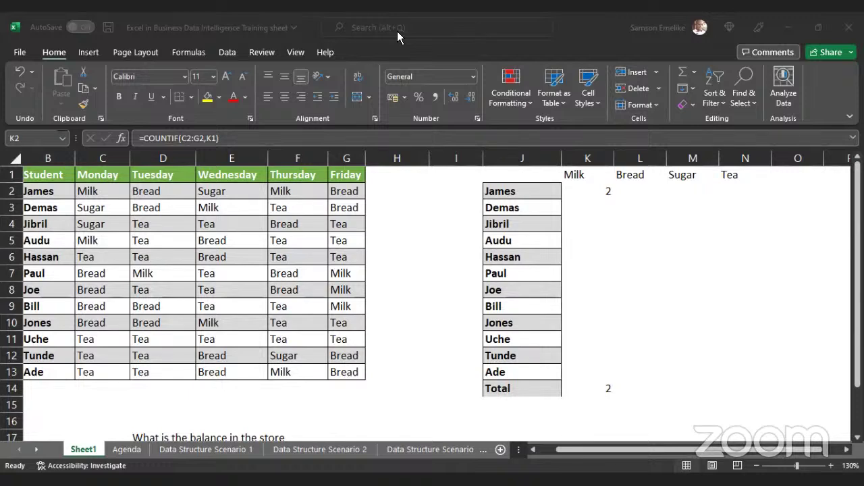
left_click(593, 192)
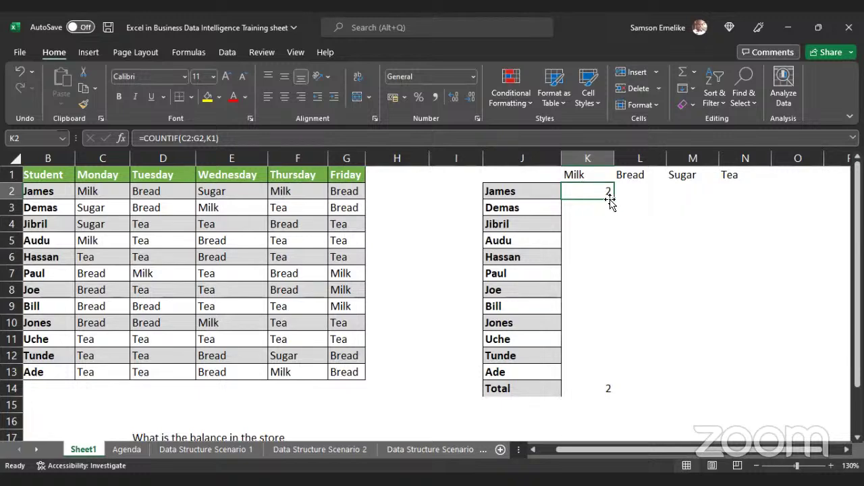
left_click_drag(614, 200, 750, 196)
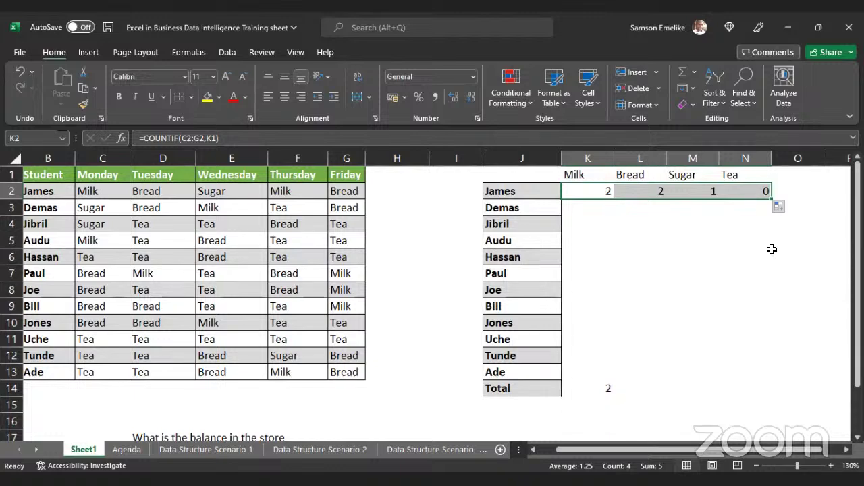
left_click(752, 222)
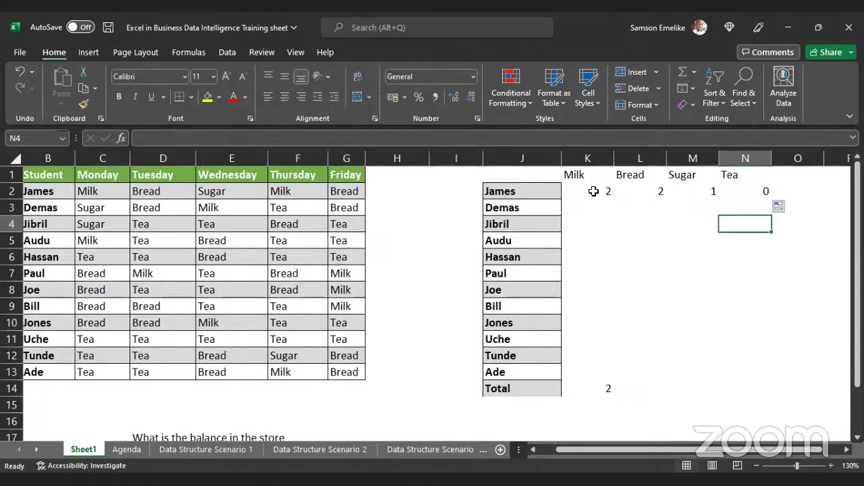
Compare the ranges and criteria referenced by the COUNTIF formulas in K2, L2 and N2 with the item headings.
left_click(594, 193)
double_click(593, 192)
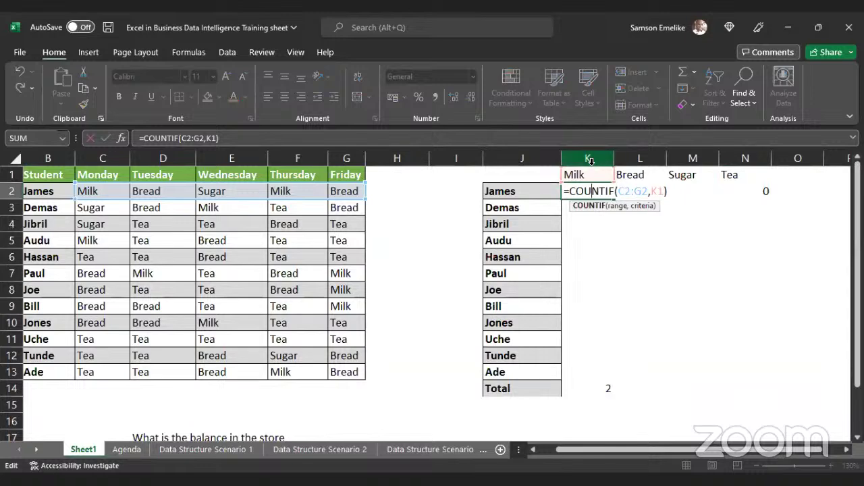
key("Escape")
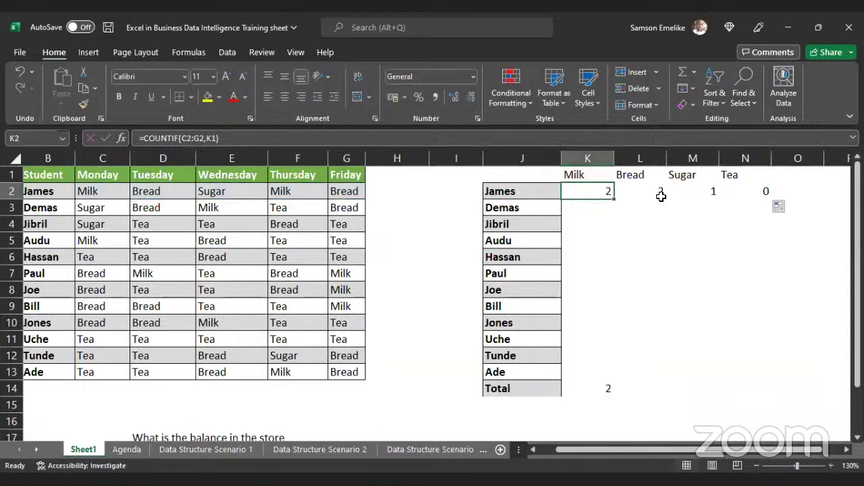
left_click(642, 191)
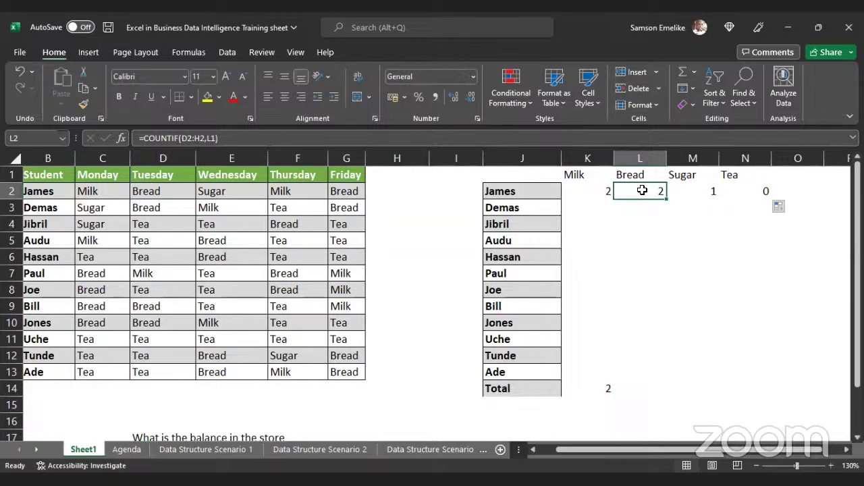
double_click(642, 190)
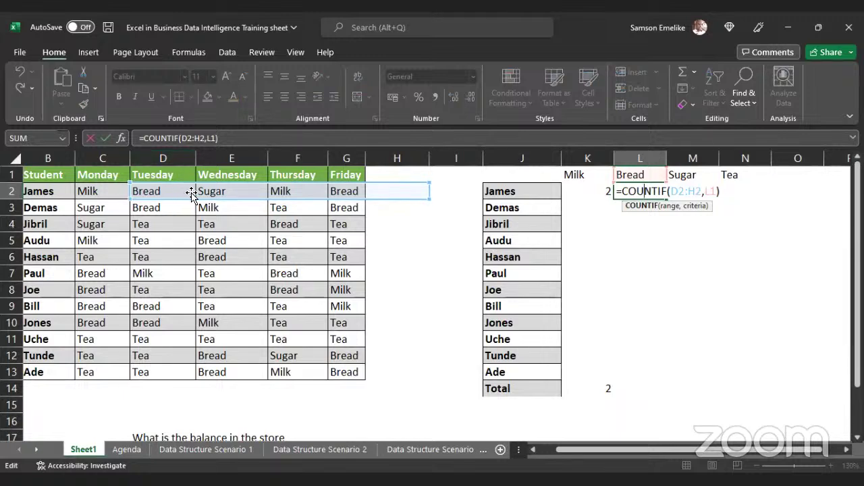
key("ctrl+Return")
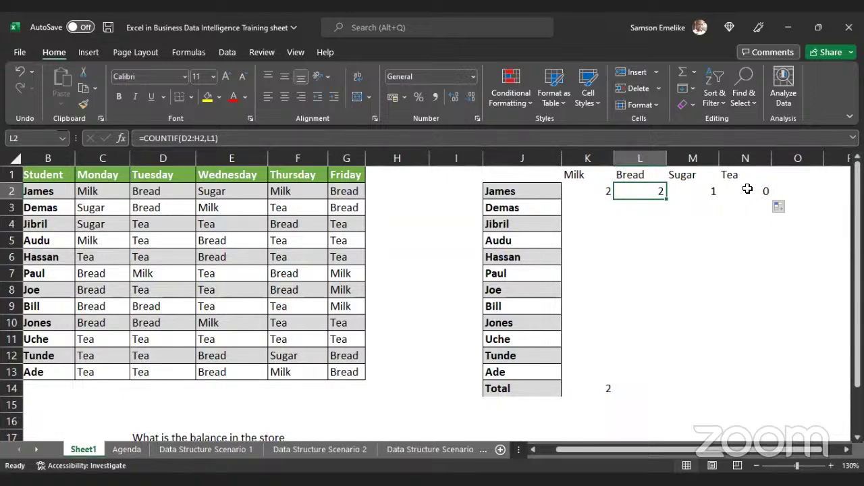
double_click(747, 189)
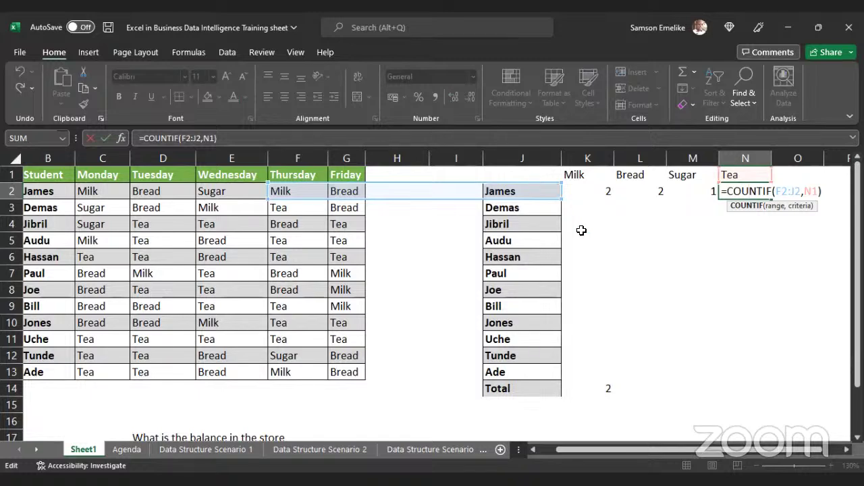
key("ctrl+Return")
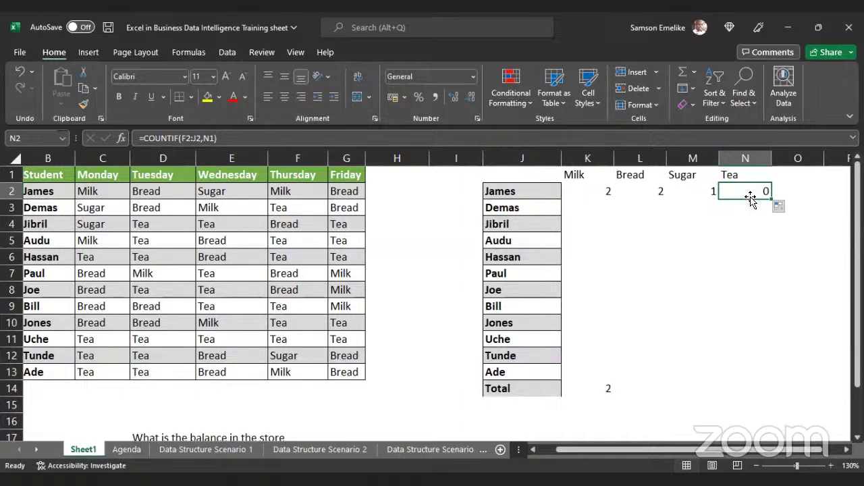
left_click(574, 175)
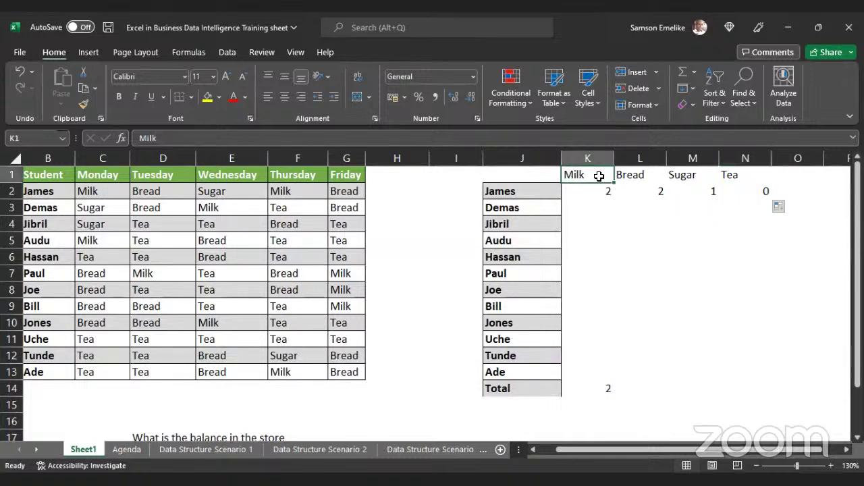
left_click(630, 174)
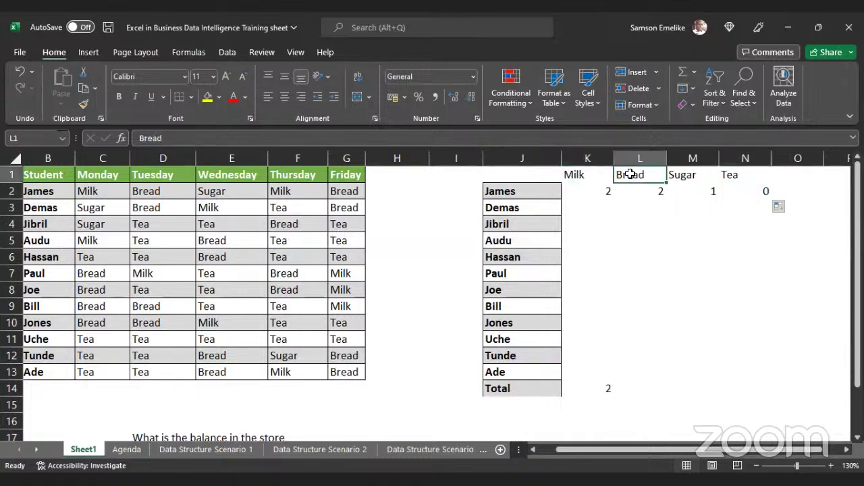
Compare the ranges in the COUNTIF formulas in K2, L2 and M2 with the first student's weekday entries in C2:G2 and the item headings.
left_click(692, 175)
left_click(739, 174)
left_click_drag(92, 196, 341, 190)
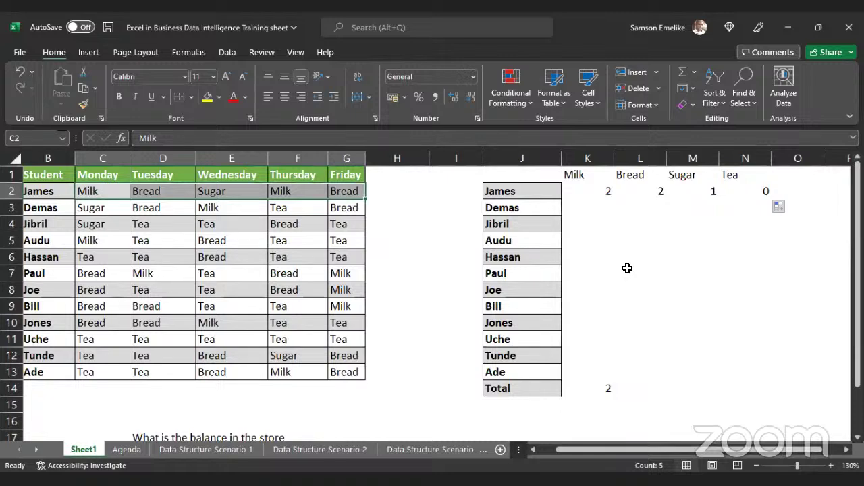
left_click(394, 65)
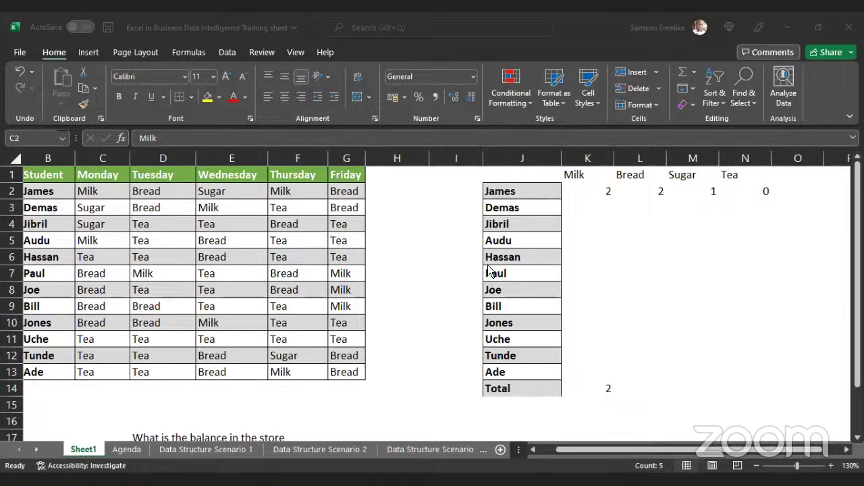
left_click(591, 186)
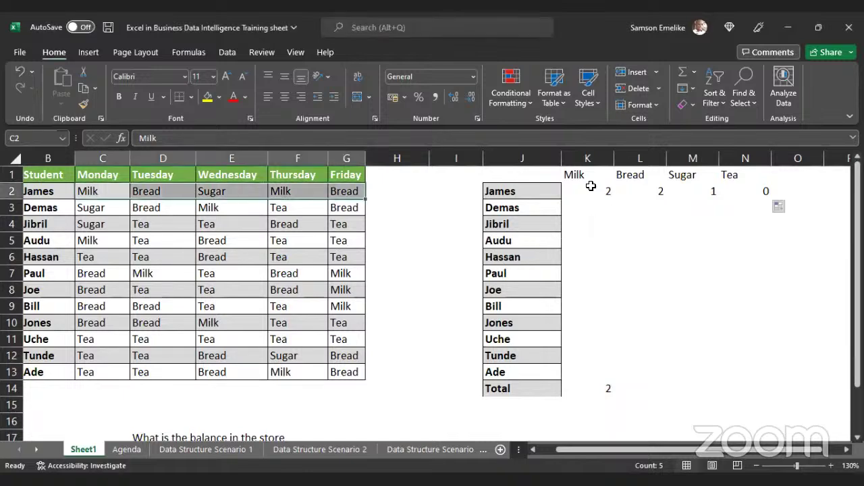
left_click(592, 193)
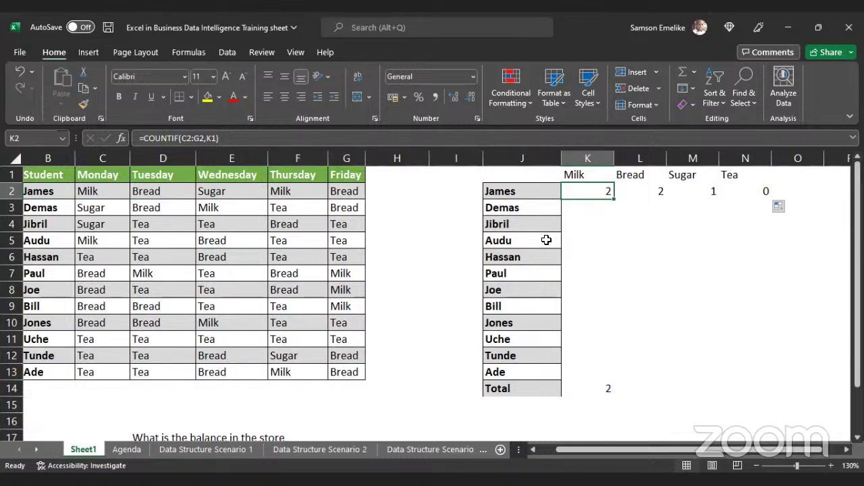
left_click(657, 192)
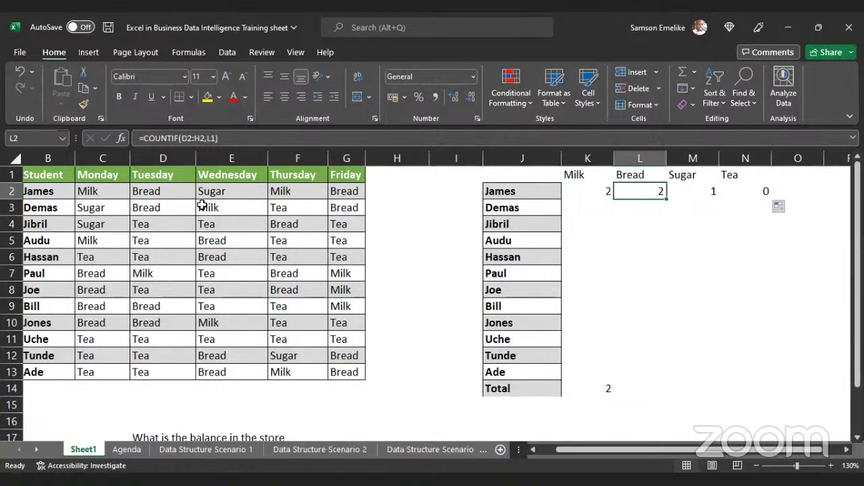
left_click_drag(83, 189, 339, 189)
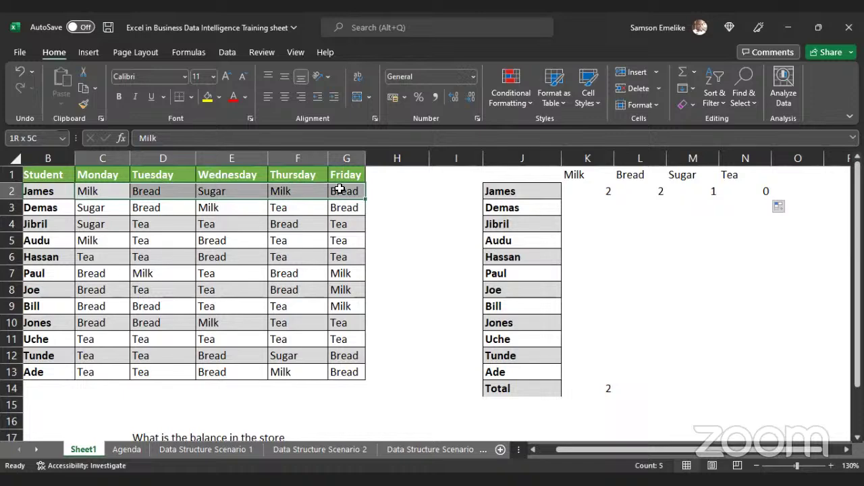
left_click(706, 191)
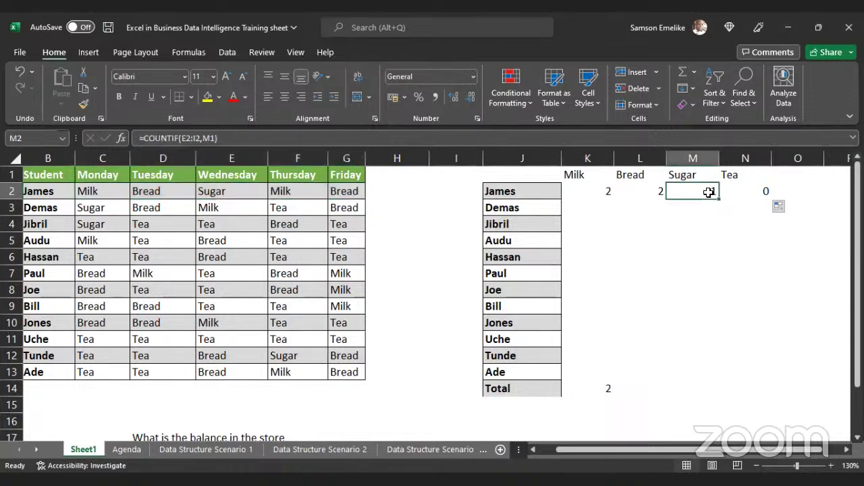
left_click_drag(95, 191, 343, 191)
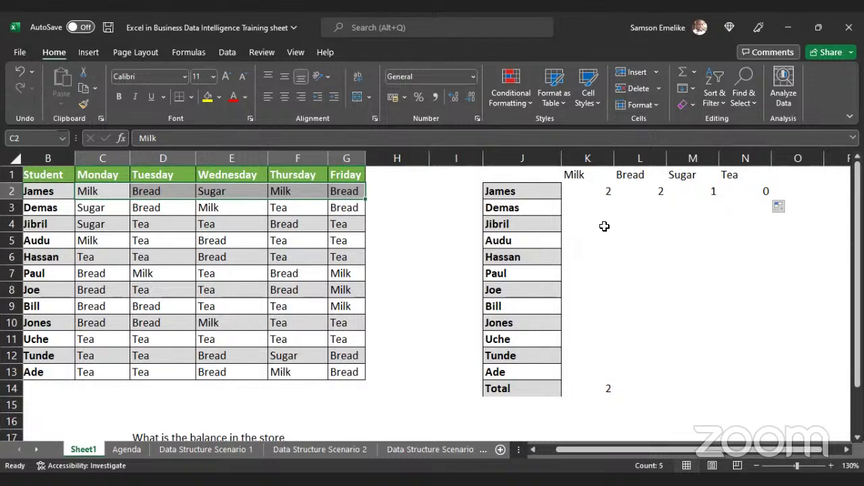
Clear the filled COUNTIF formulas from L2:N2, keeping only the Milk formula in K2.
left_click_drag(650, 194, 767, 192)
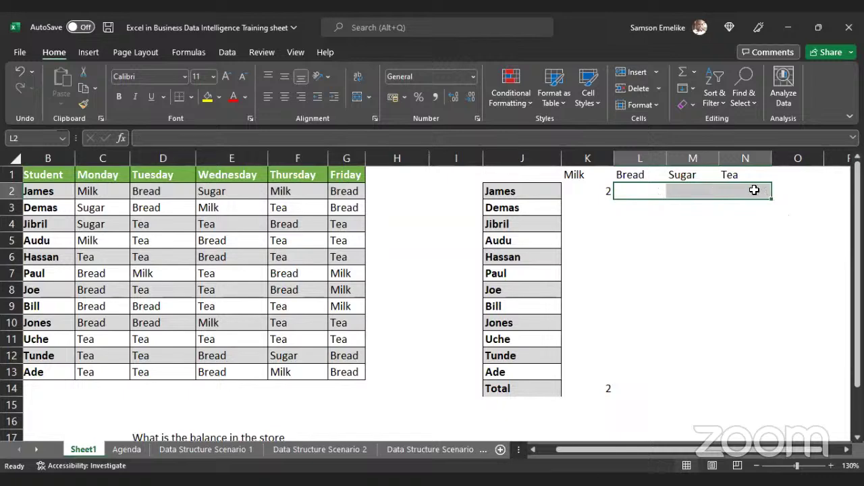
key("ctrl+z")
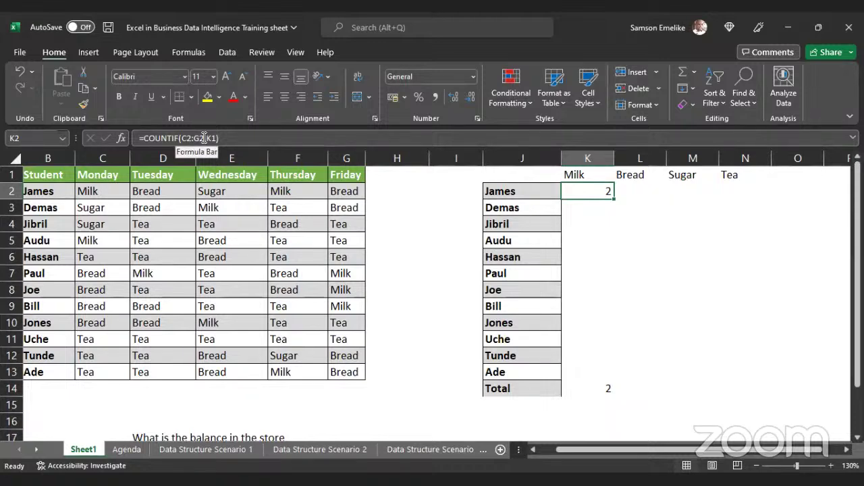
left_click_drag(205, 137, 181, 137)
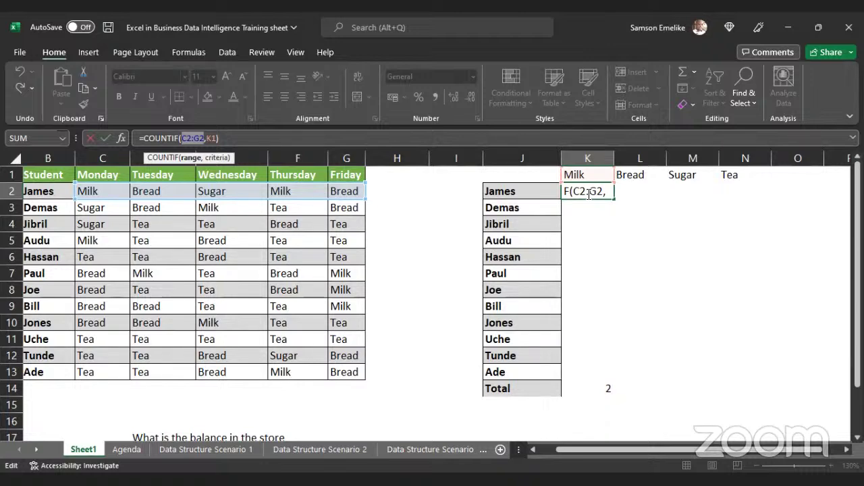
key("F4")
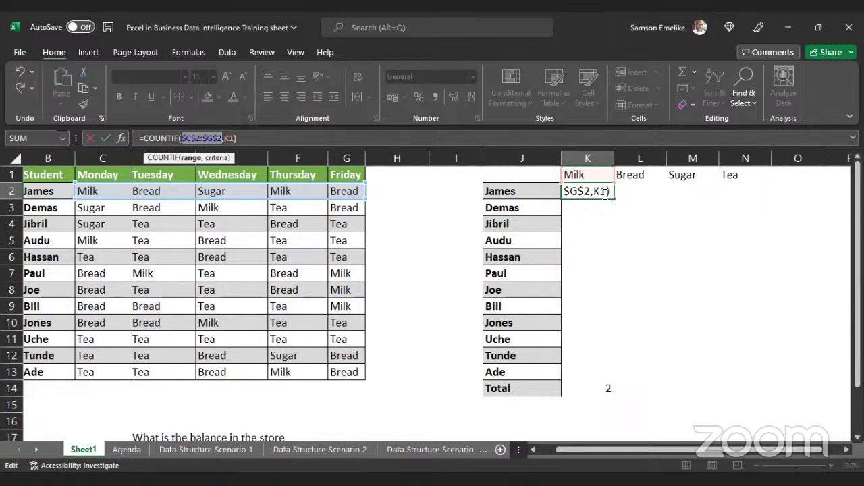
key("Escape")
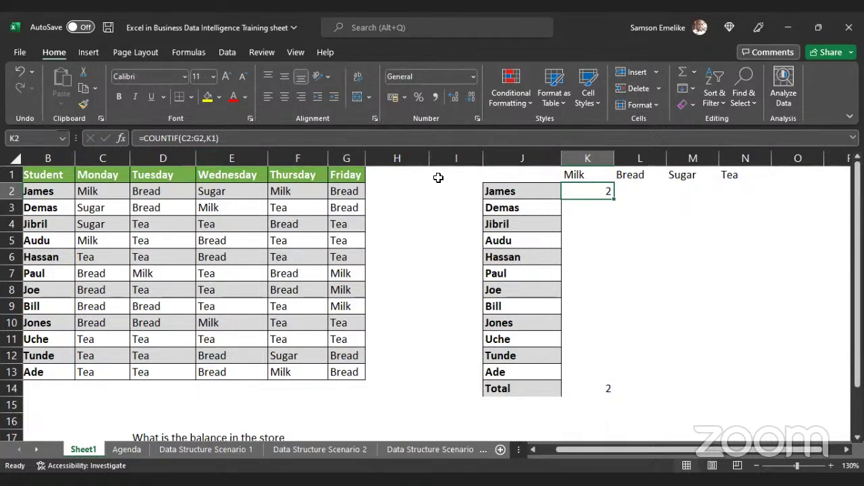
Open the COUNTIF formula in K2 for editing.
double_click(593, 192)
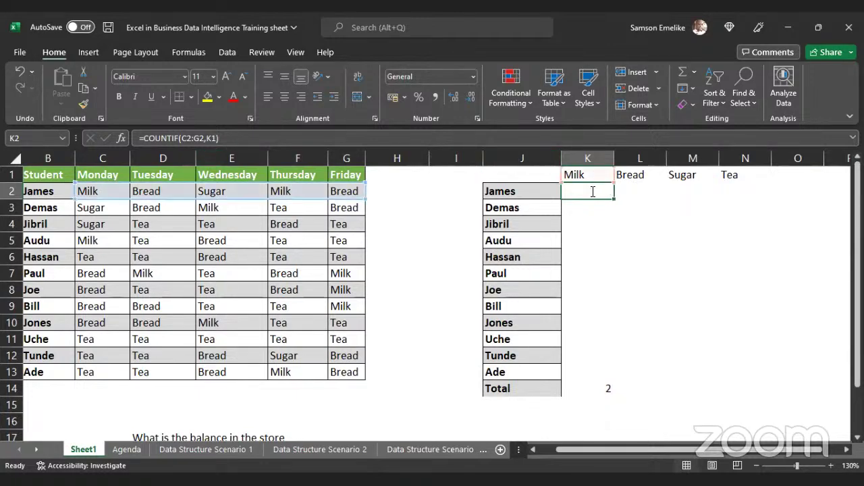
Make the range absolute in K2's formula so that it reads =COUNTIF($C$2:$G$2,K1).
double_click(642, 195)
left_click_drag(648, 192, 621, 189)
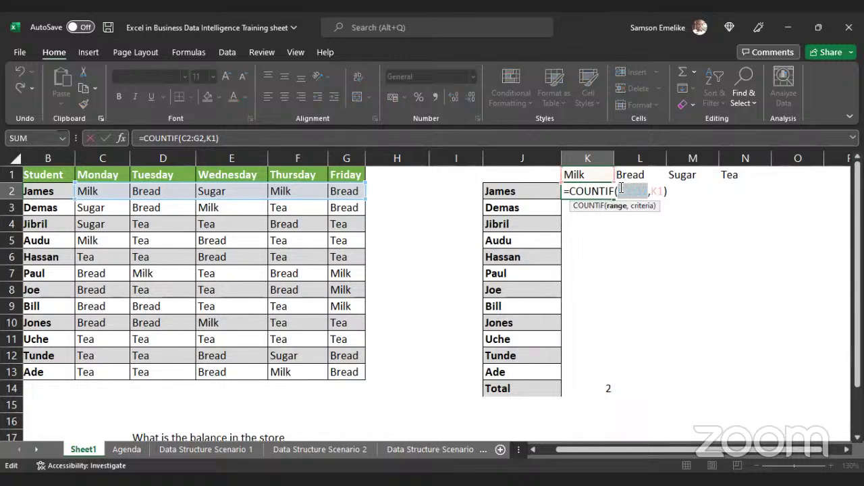
key("F4")
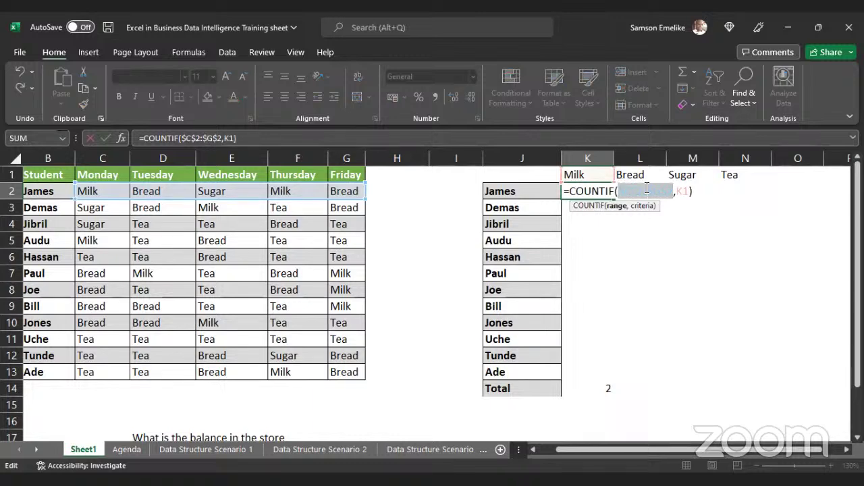
left_click(682, 191)
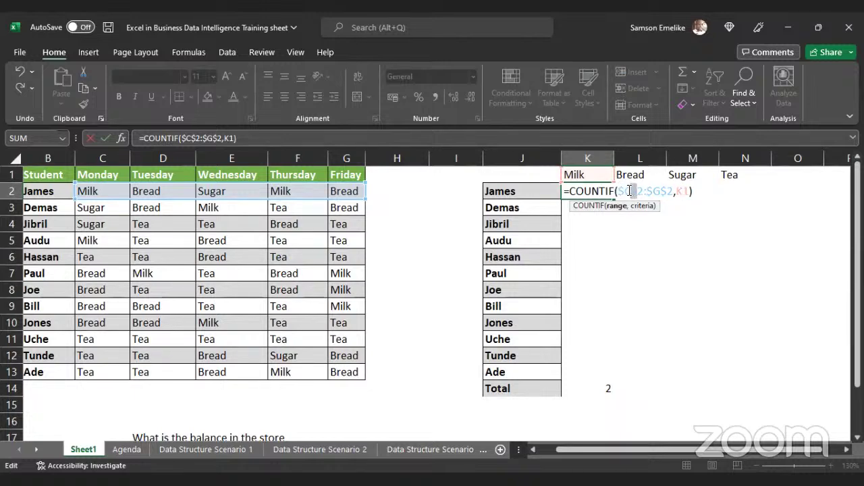
left_click_drag(642, 191, 618, 190)
left_click(652, 189)
left_click_drag(656, 191, 672, 191)
left_click(673, 191)
key("Return")
left_click(585, 187)
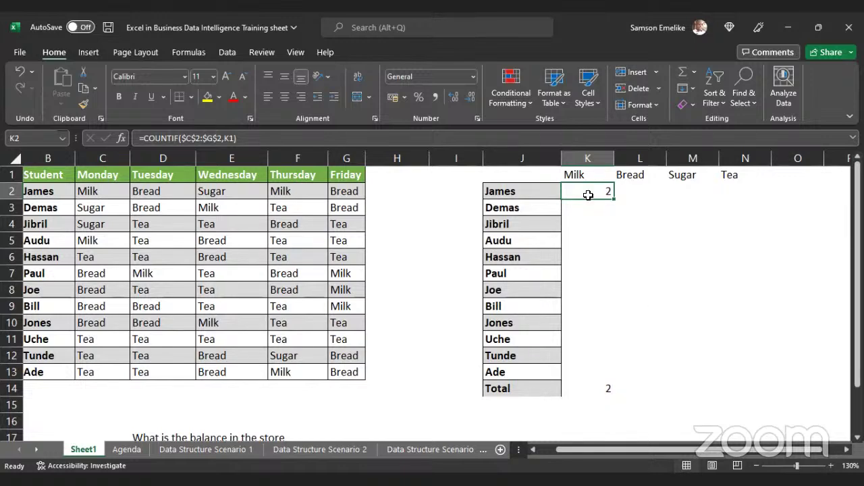
Examine the whole COUNTIF formula in K2 and its absolute range $C$2:$G$2.
left_click(195, 137)
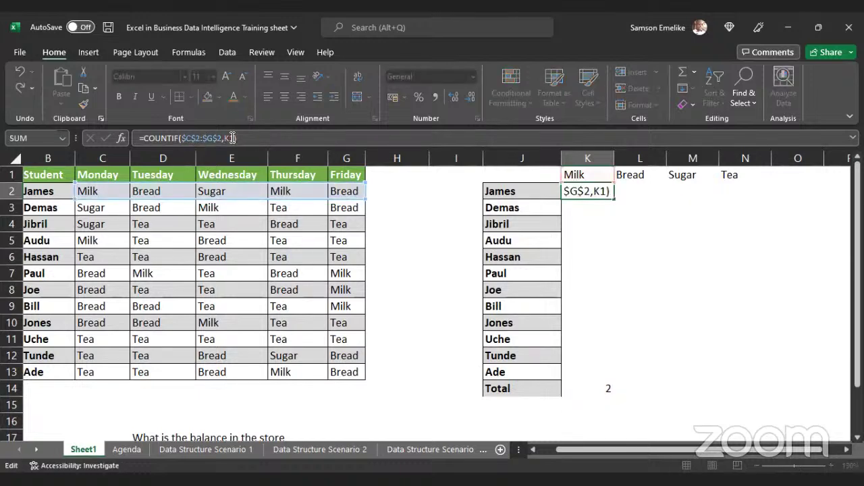
left_click_drag(236, 138, 139, 137)
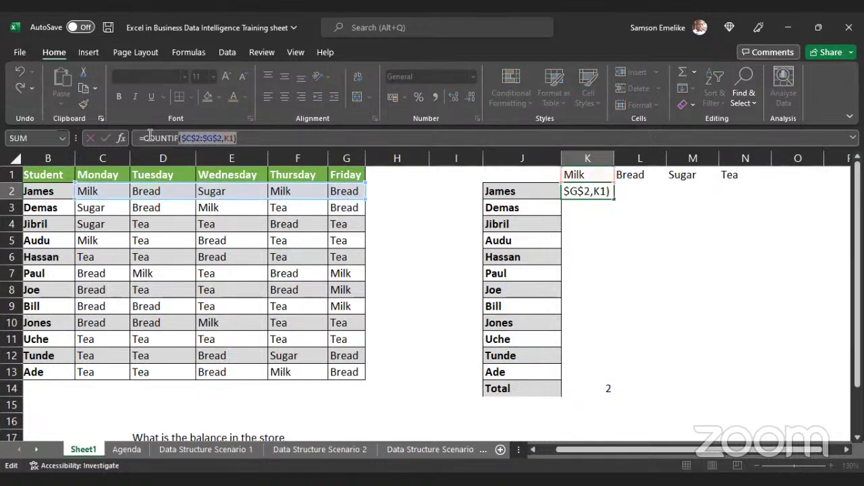
left_click(180, 138)
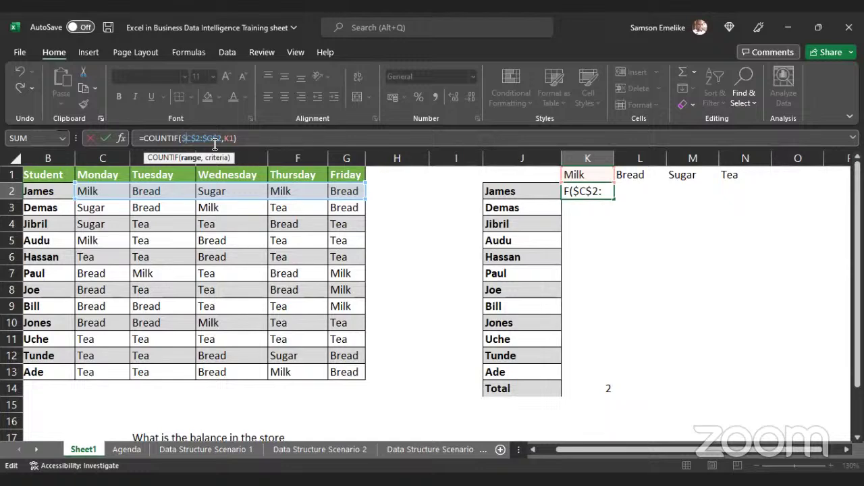
left_click_drag(222, 137, 185, 140)
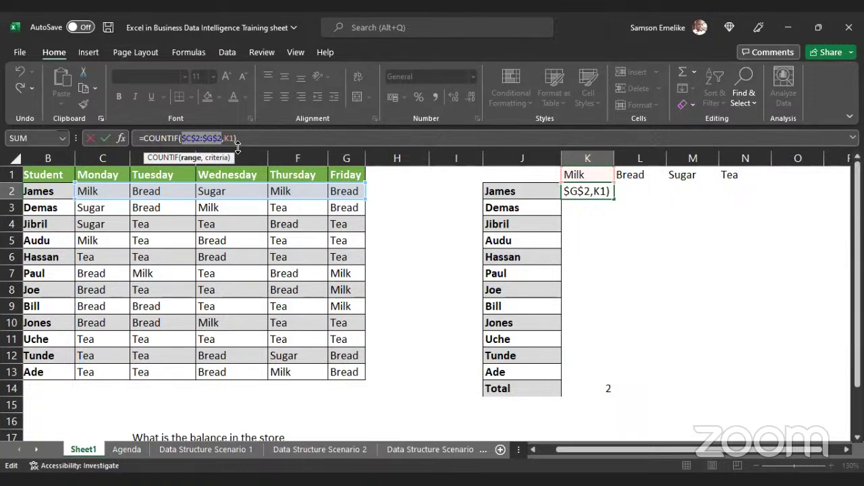
left_click(186, 138)
left_click_drag(187, 138, 200, 138)
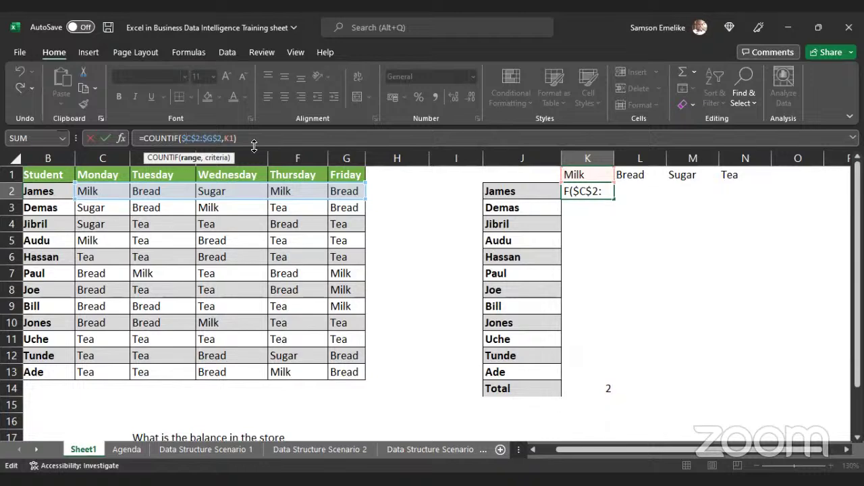
left_click(283, 138)
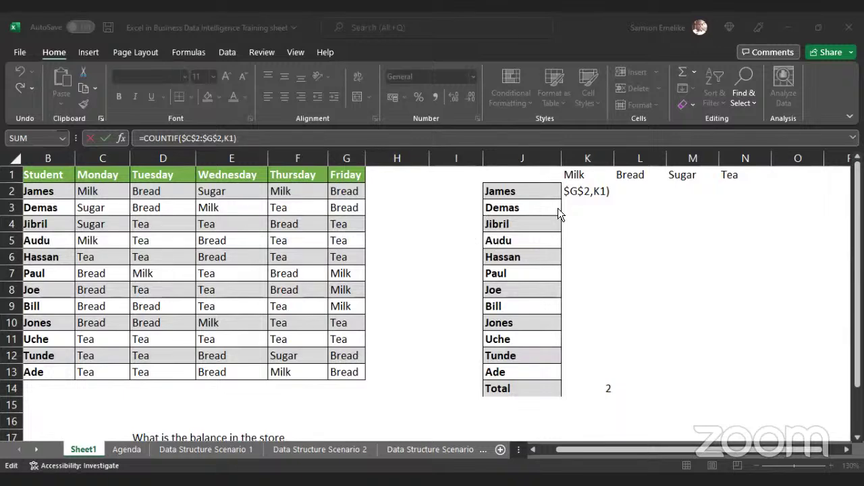
left_click(290, 135)
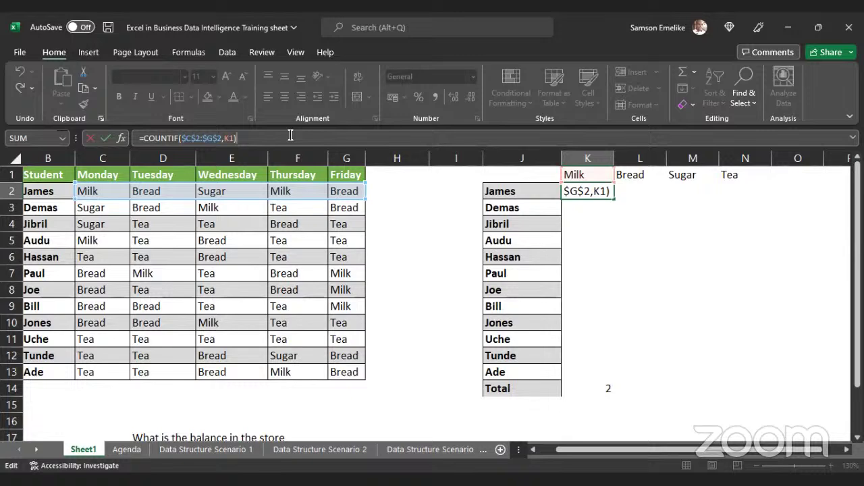
left_click(280, 64)
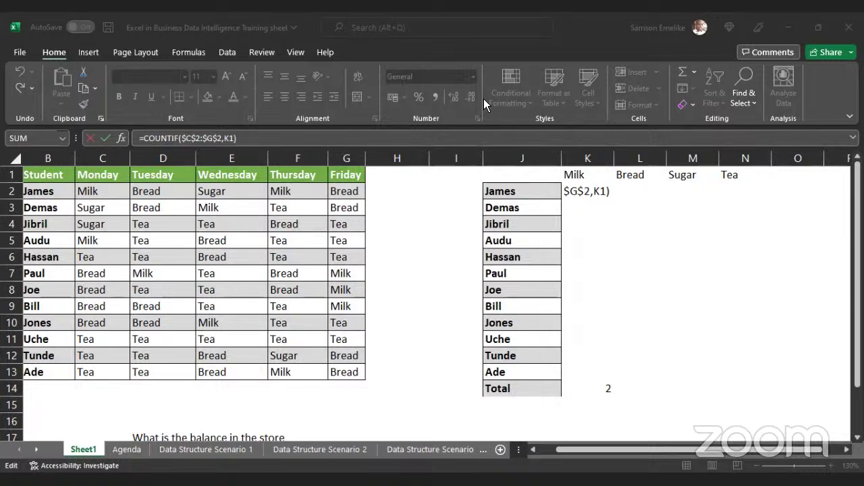
Clear the COUNTIF formula from K2.
left_click(643, 198)
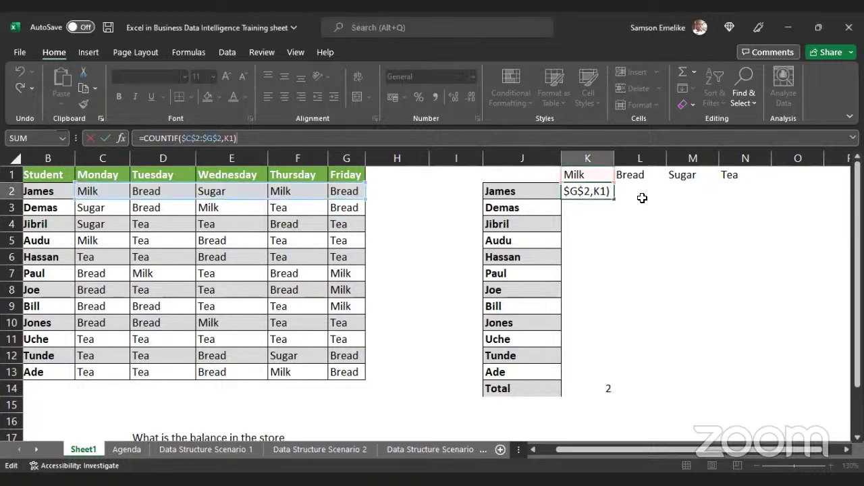
key("BackSpace")
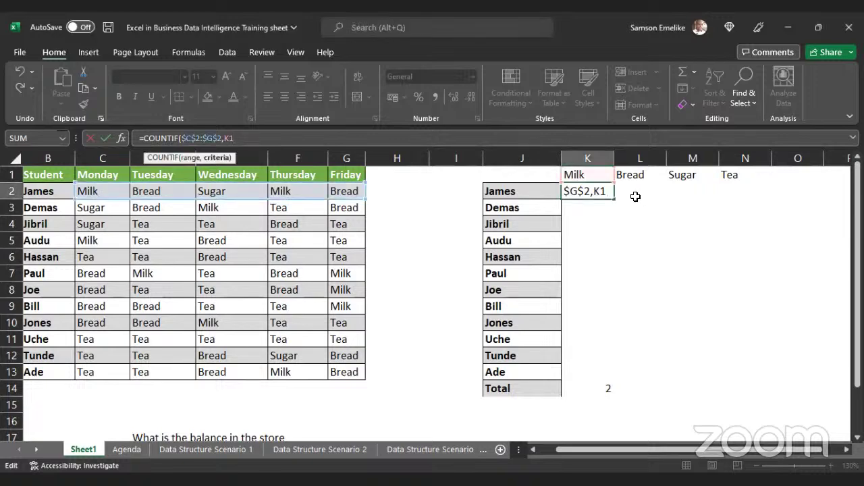
key("Return")
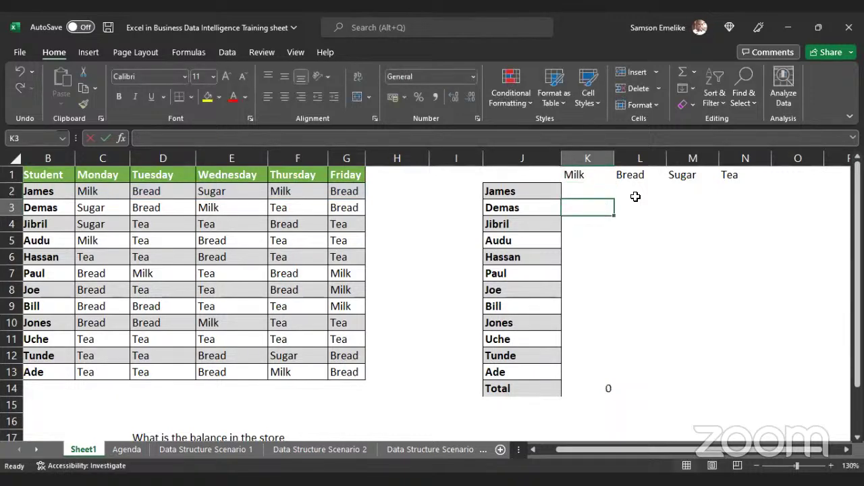
left_click(588, 190)
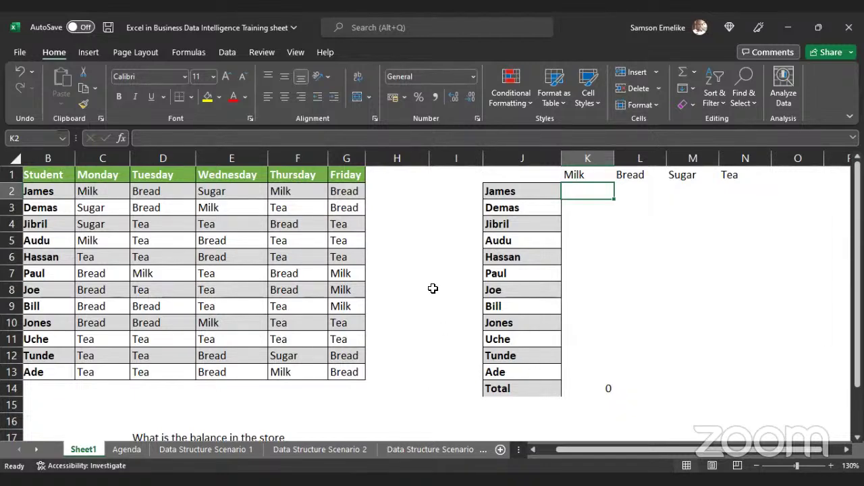
Remove the fill colour from the student table B1:G13 and set its font colour to black.
left_click(138, 208)
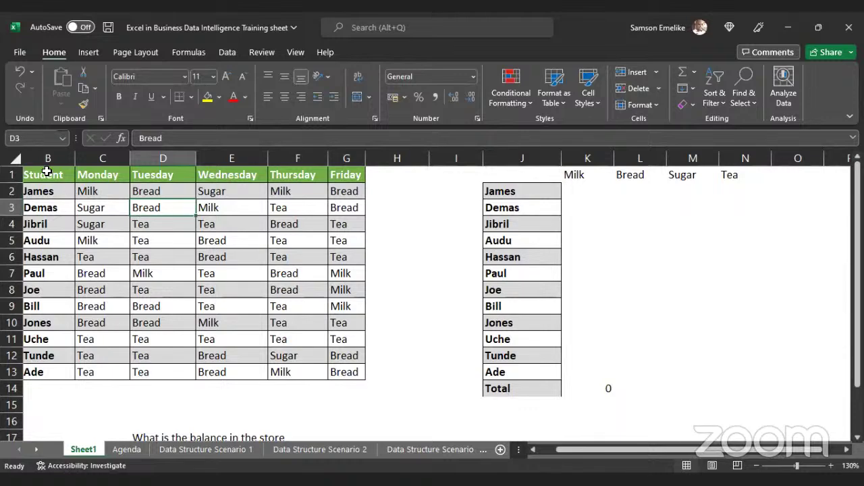
left_click_drag(46, 175, 344, 372)
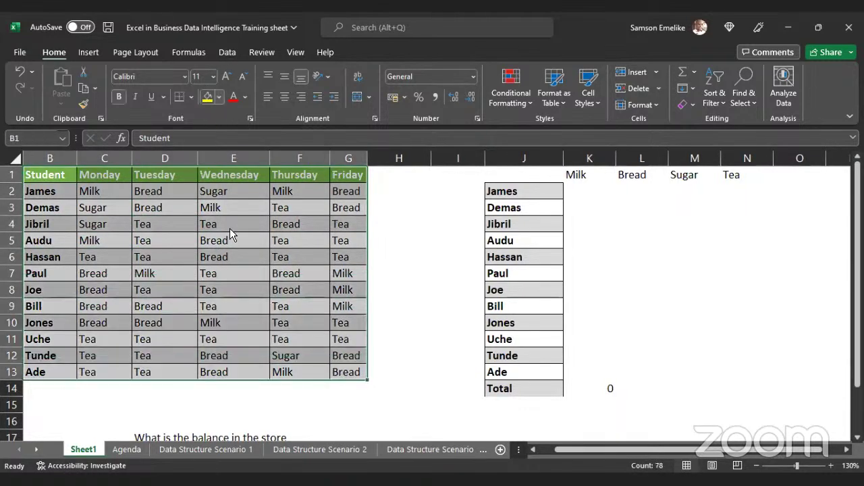
key("ctrl+z")
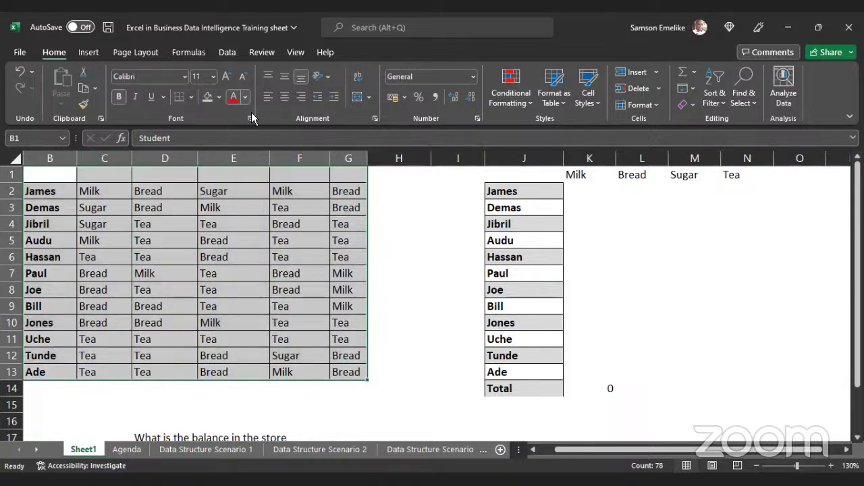
key("ctrl+z")
left_click(301, 256)
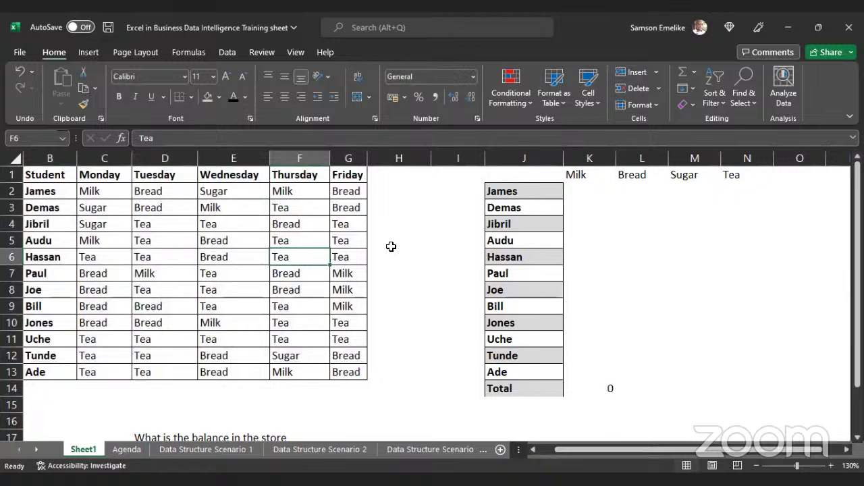
Delete the empty column I and adjust the width of the blank column H between the two tables.
left_click(453, 155)
right_click(452, 157)
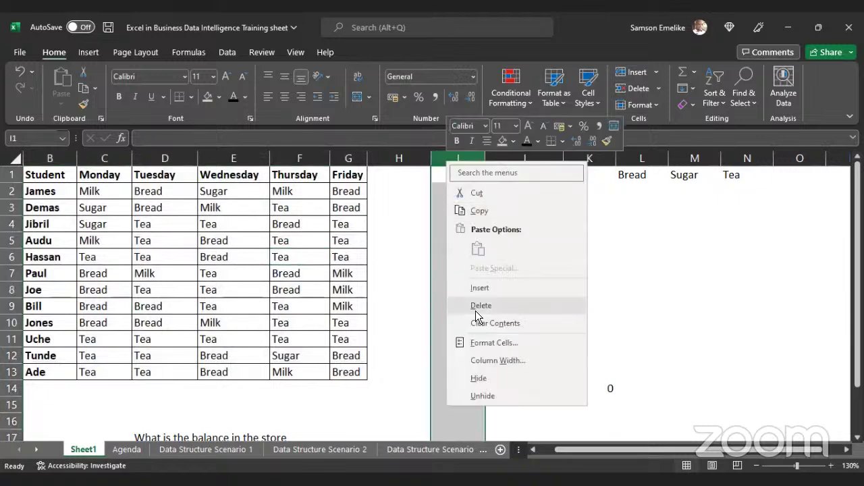
left_click(476, 304)
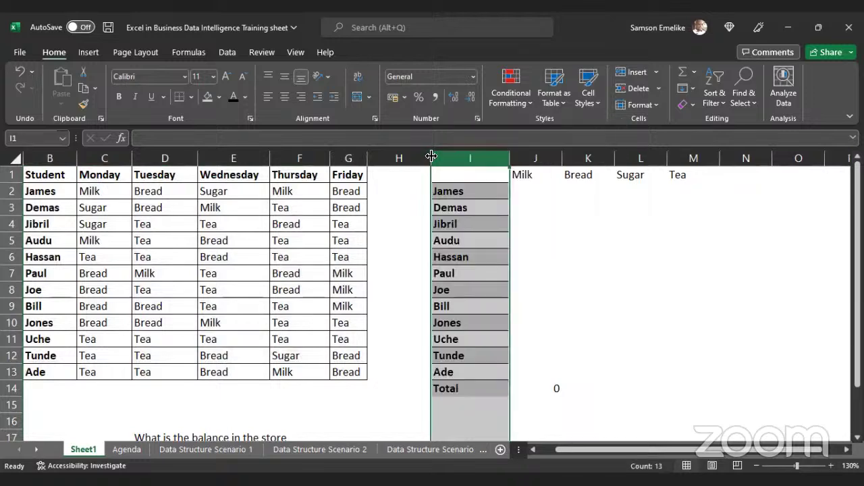
left_click_drag(431, 156, 382, 157)
left_click(592, 241)
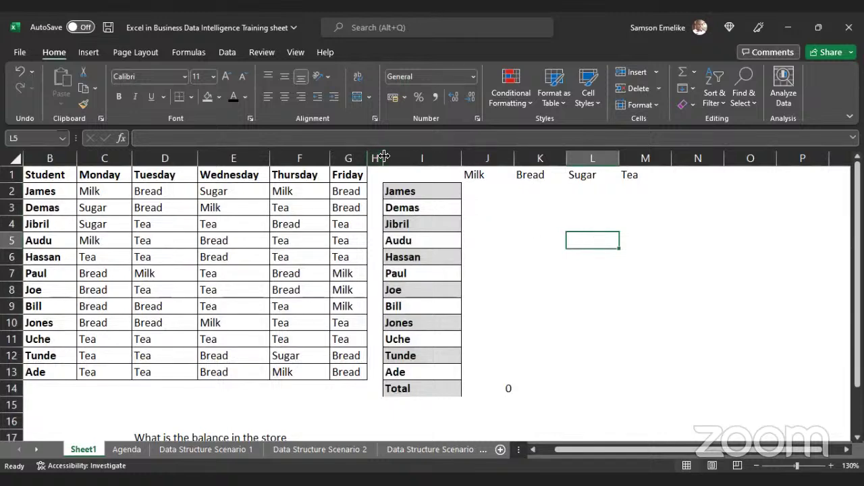
left_click_drag(383, 158, 434, 162)
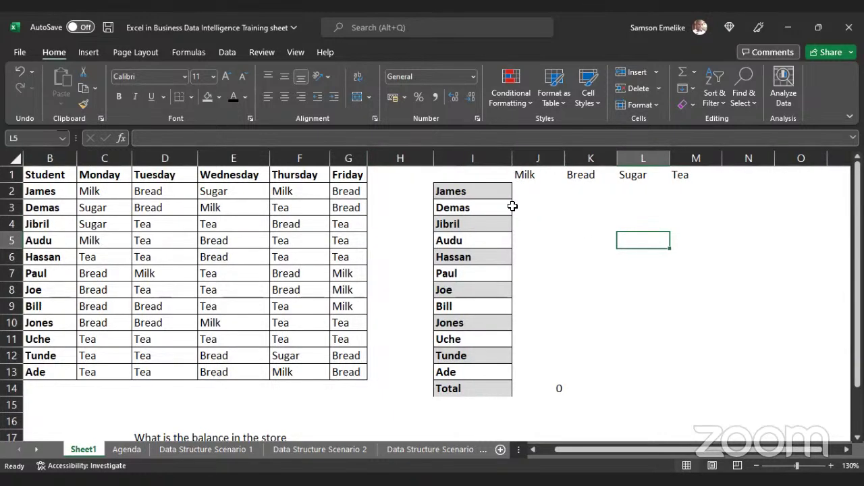
Enter the sample values 2 in L7 and 3 in M7.
left_click(527, 192)
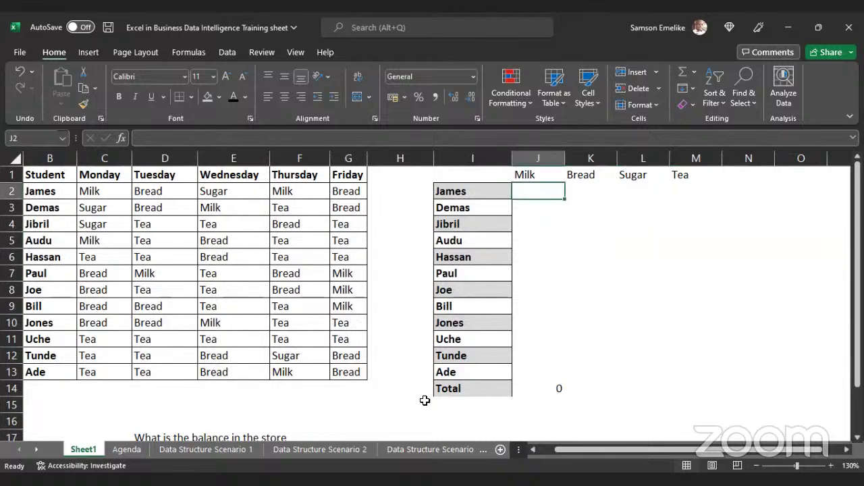
scroll(314, 384, "down", 2)
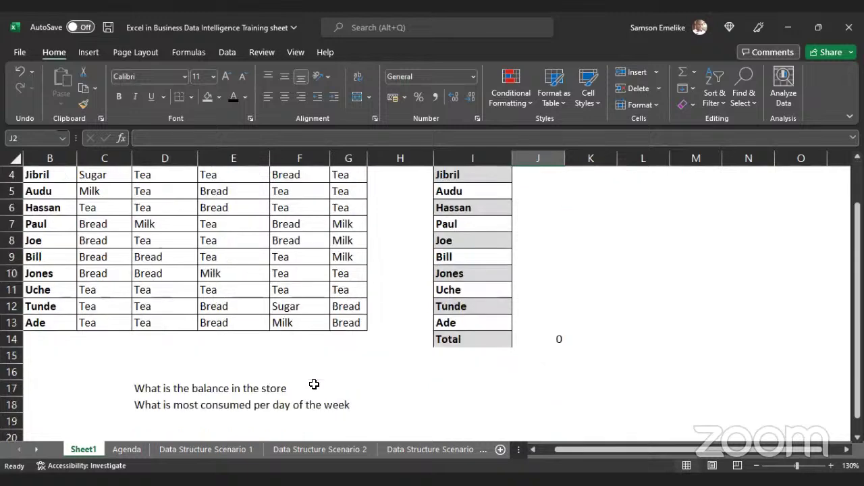
scroll(667, 264, "up", 2)
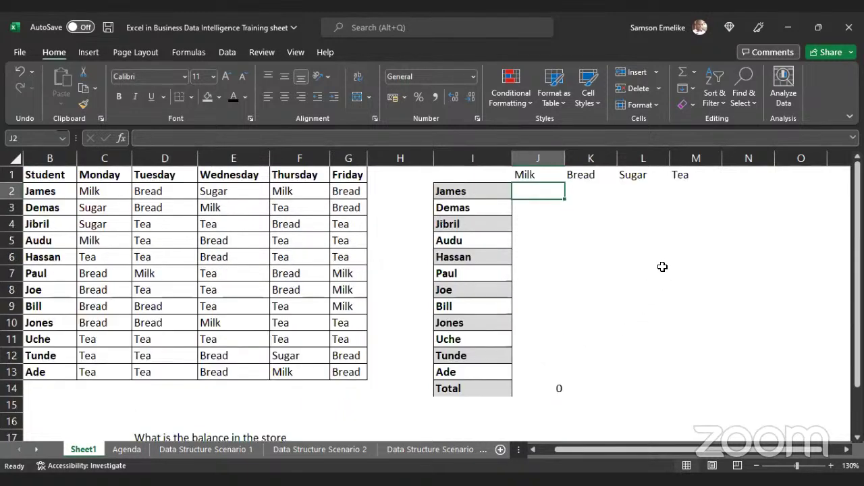
left_click(661, 267)
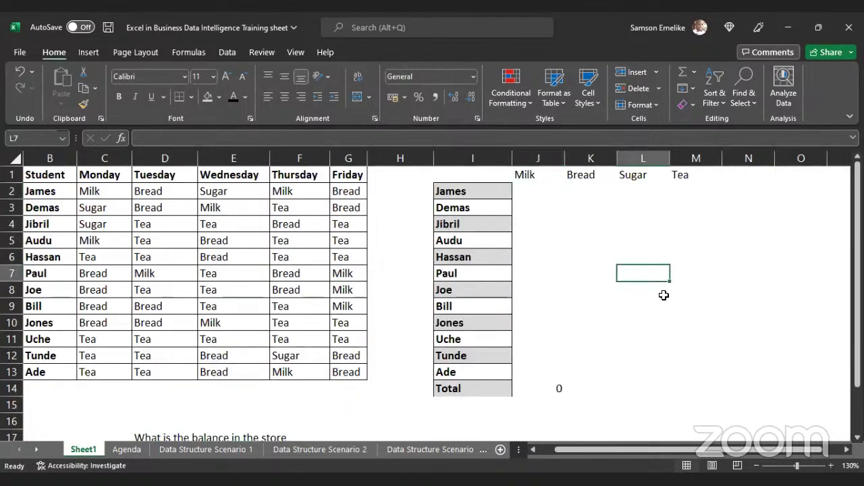
type("2")
key("Tab")
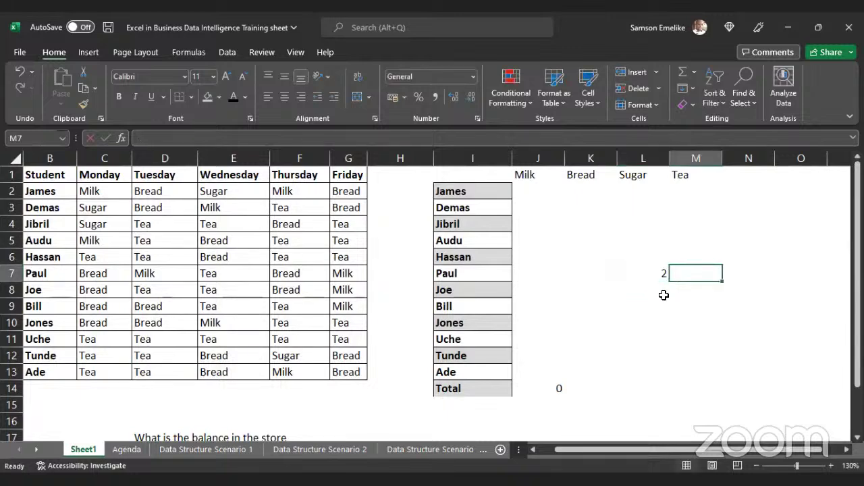
type("3")
key("Tab")
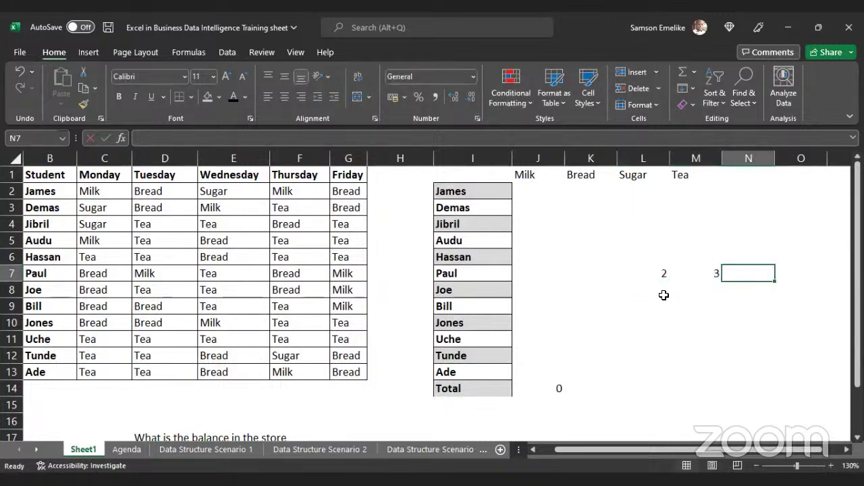
key("Tab")
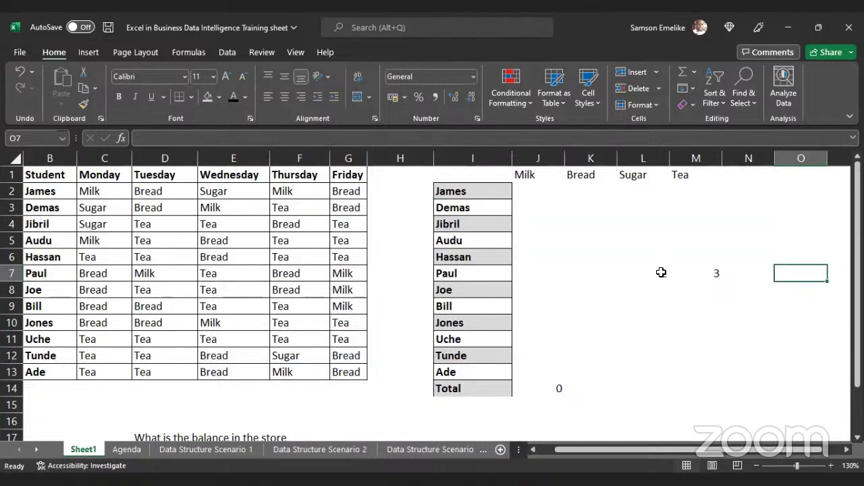
Move the sample values in L7:M7 one column over to K7:L7.
left_click_drag(660, 273, 698, 273)
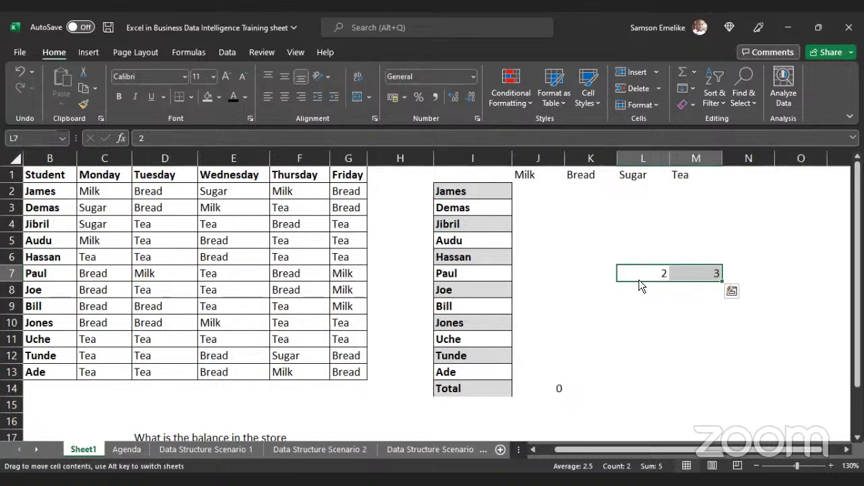
left_click_drag(640, 285, 587, 285)
left_click(790, 272)
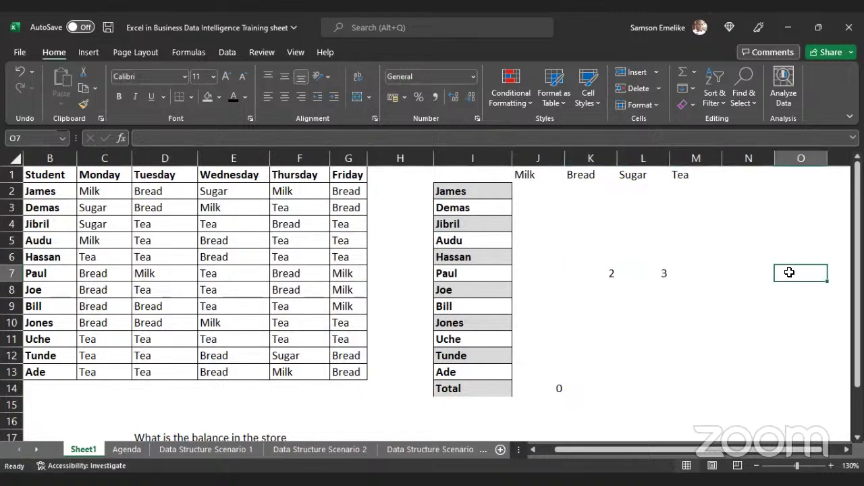
Enter the label "total" in O6.
left_click(797, 255)
type("total")
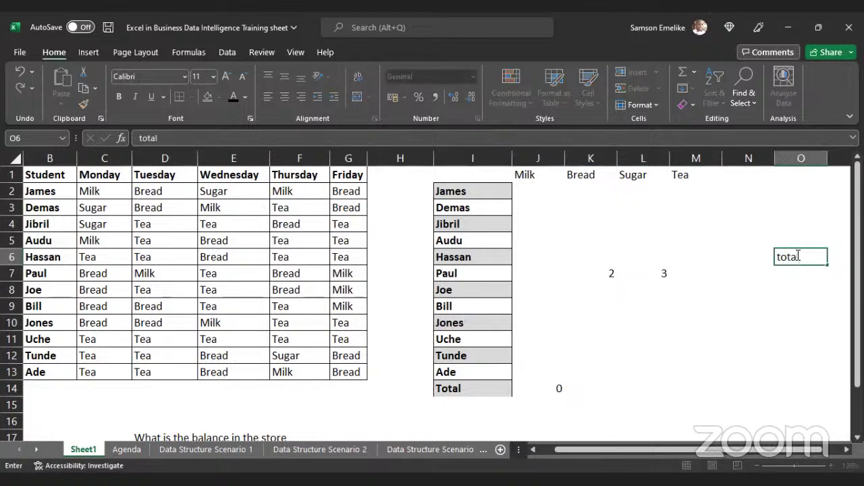
key("Return")
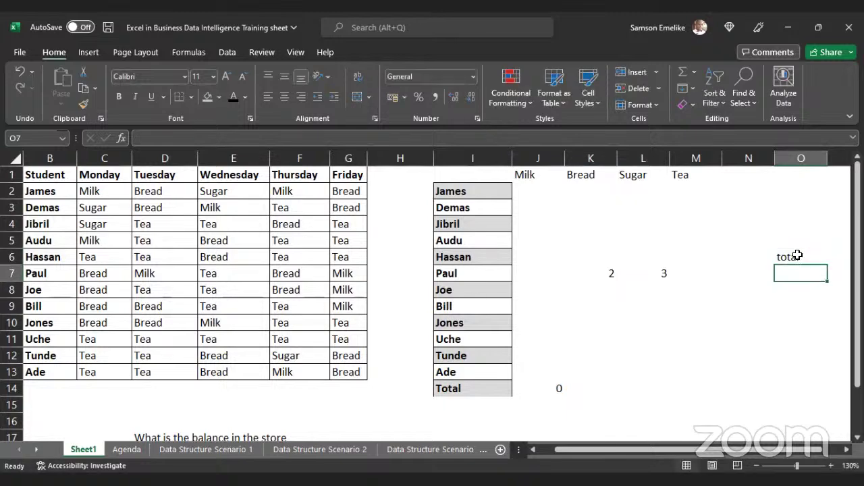
Enter the formula =K7+L7 in O7 to add the first row's two sample values.
type("=")
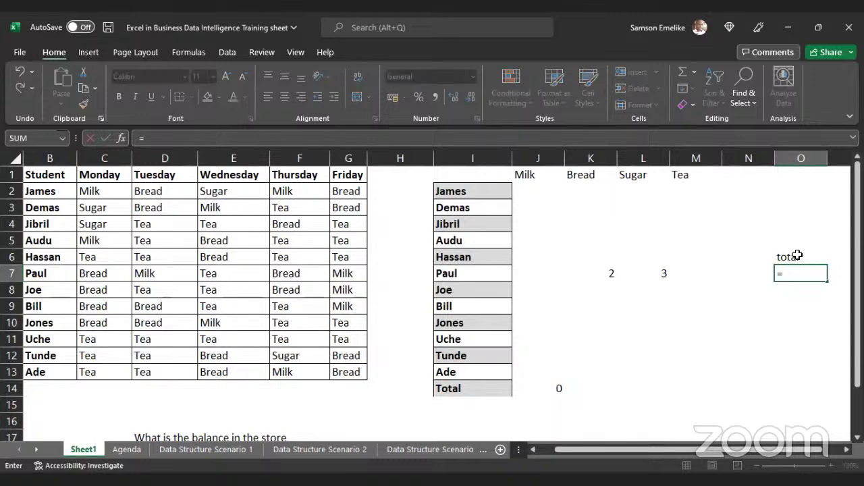
left_click(612, 273)
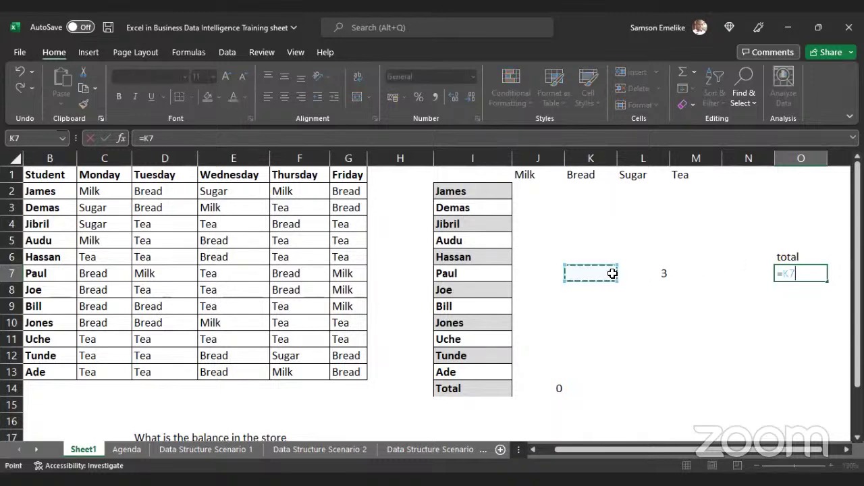
type("+")
left_click(639, 271)
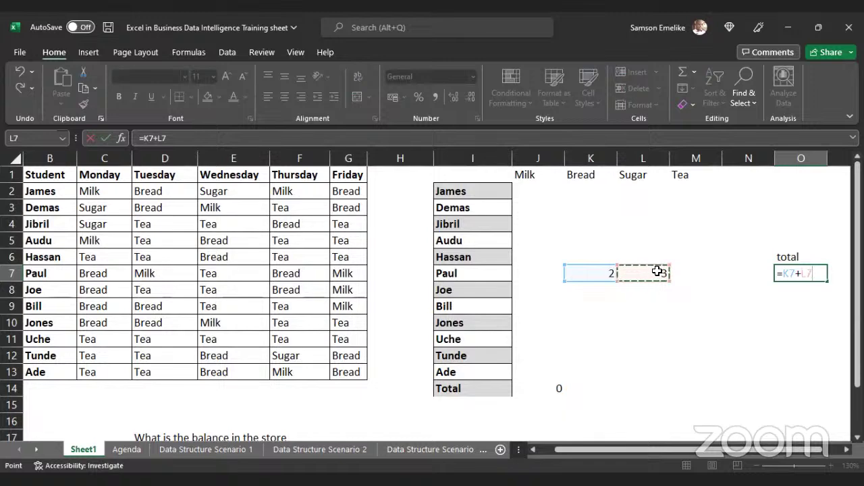
key("Return")
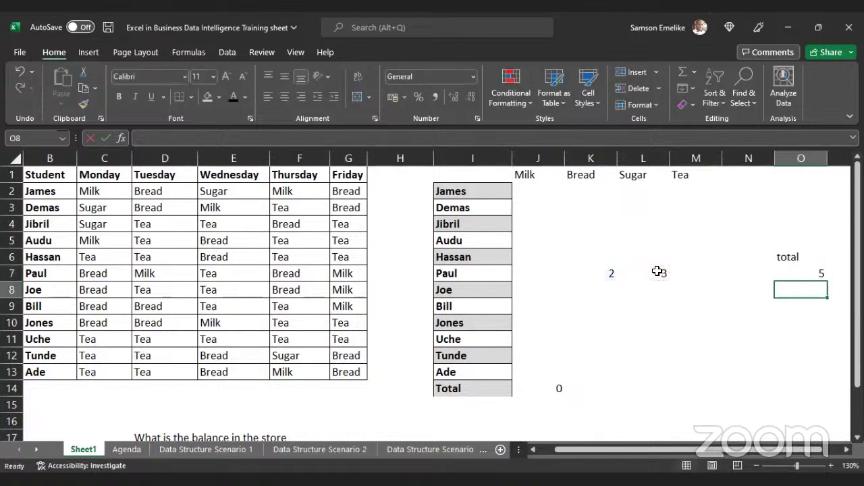
Add two more rows of sample values: 3 and 7 in K8:L8, 2 and 9 in K9:L9.
left_click(614, 295)
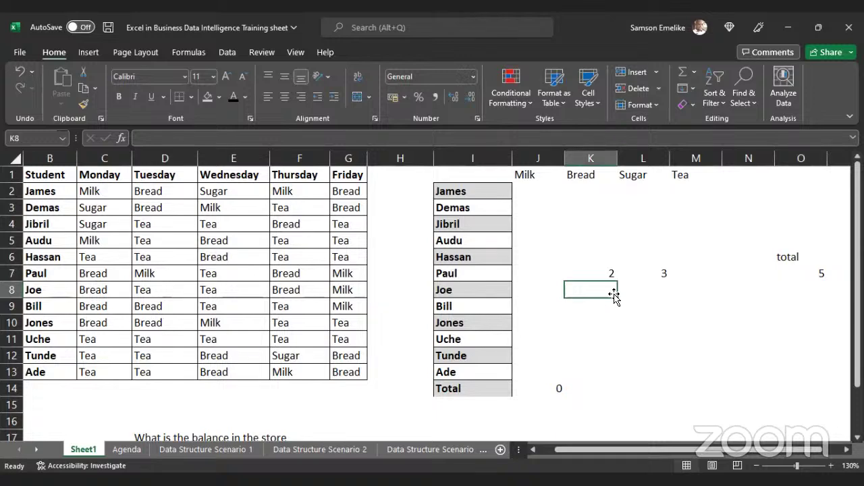
type("2")
key("Tab")
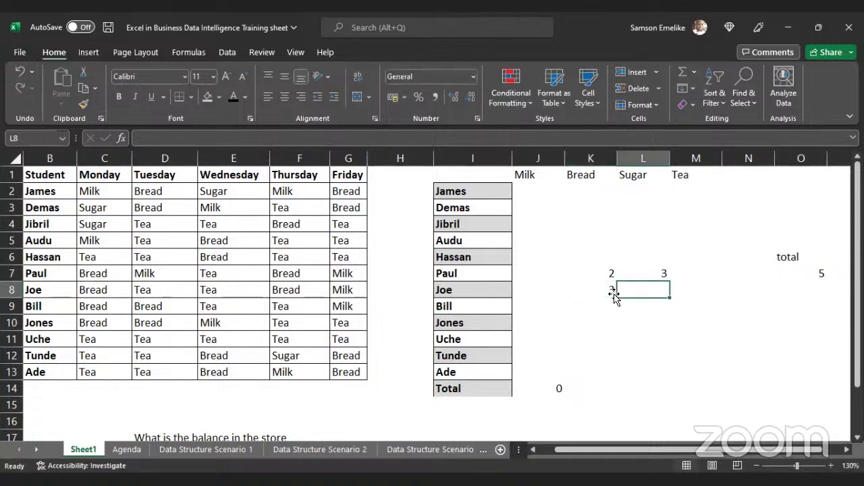
type("7")
key("Return")
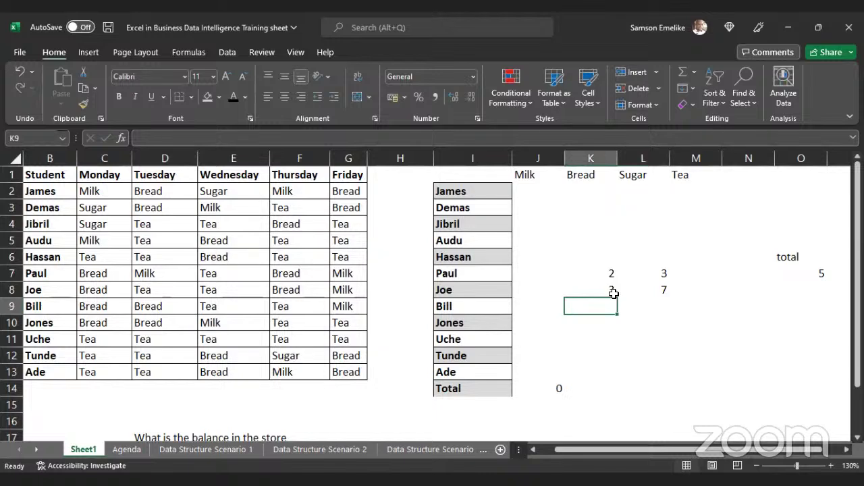
type("2")
key("Tab")
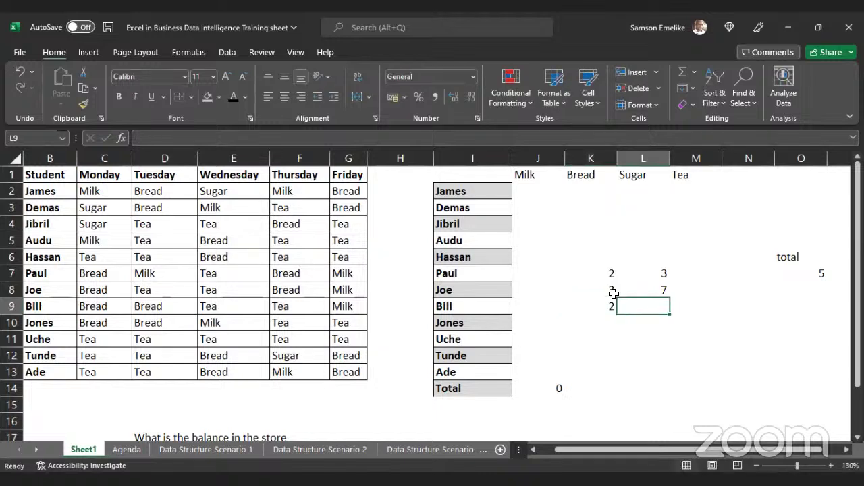
type("9")
key("Return")
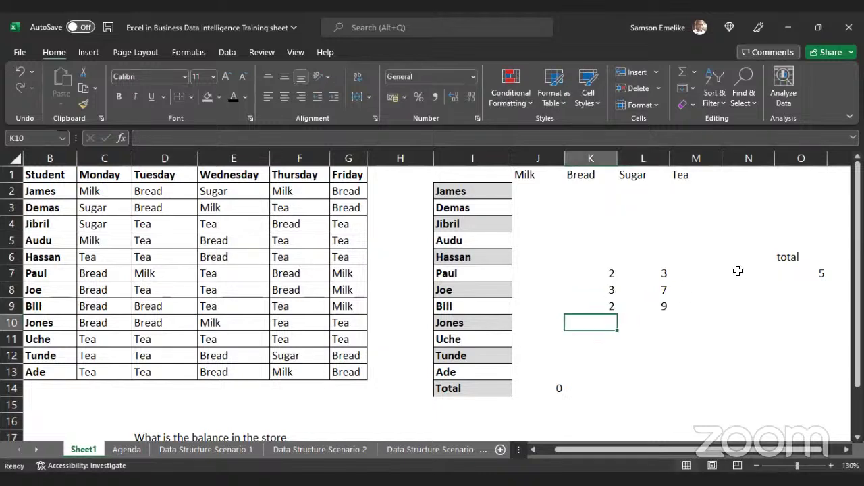
Apply borders to all cells of K6:O9 and shade the total column O6:O9 light blue-grey.
left_click_drag(642, 259, 800, 315)
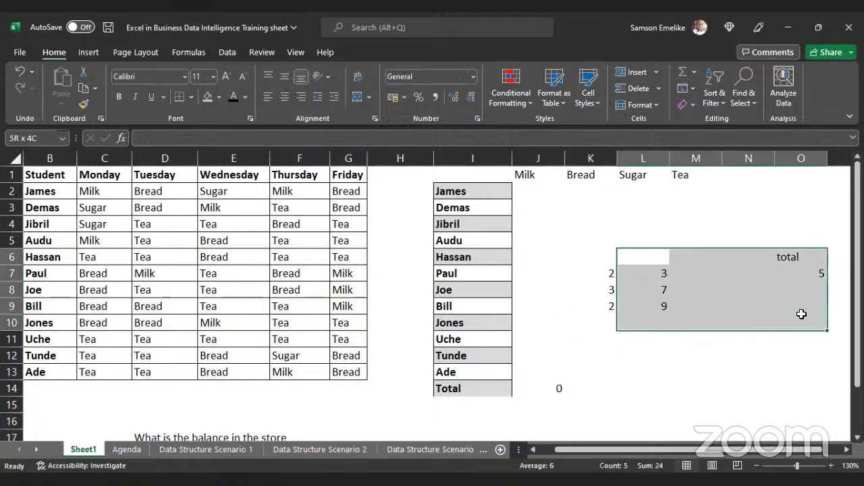
left_click_drag(604, 254, 800, 312)
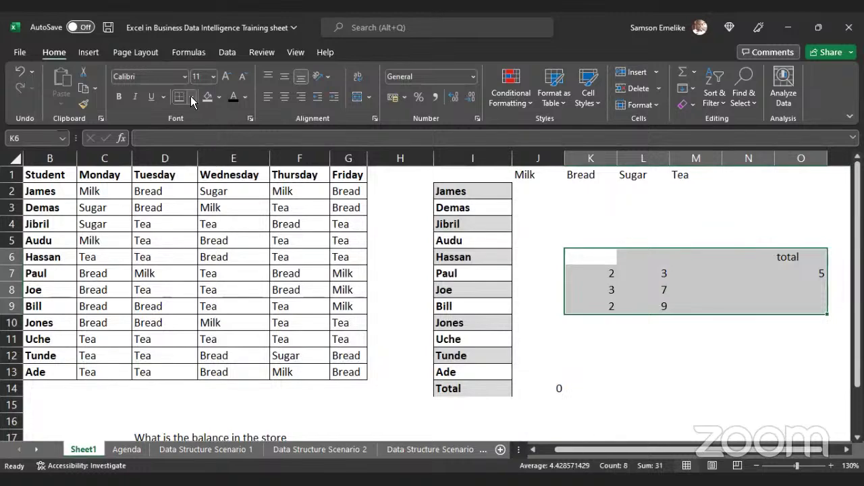
left_click(782, 272)
left_click_drag(801, 257, 804, 309)
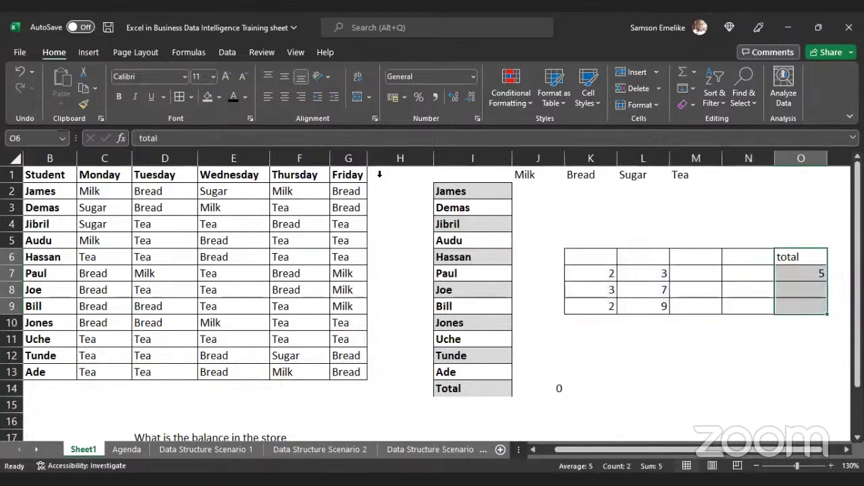
left_click(220, 100)
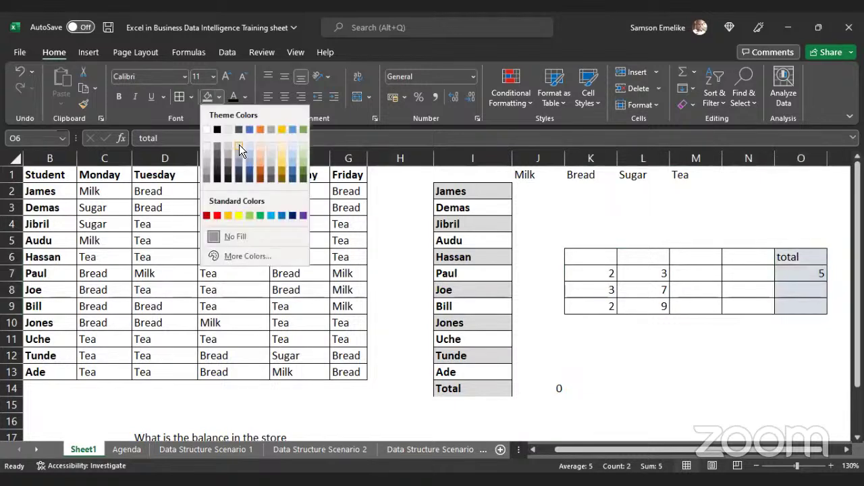
Copy the total formula in O7 down through O9.
left_click(809, 273)
left_click(810, 274)
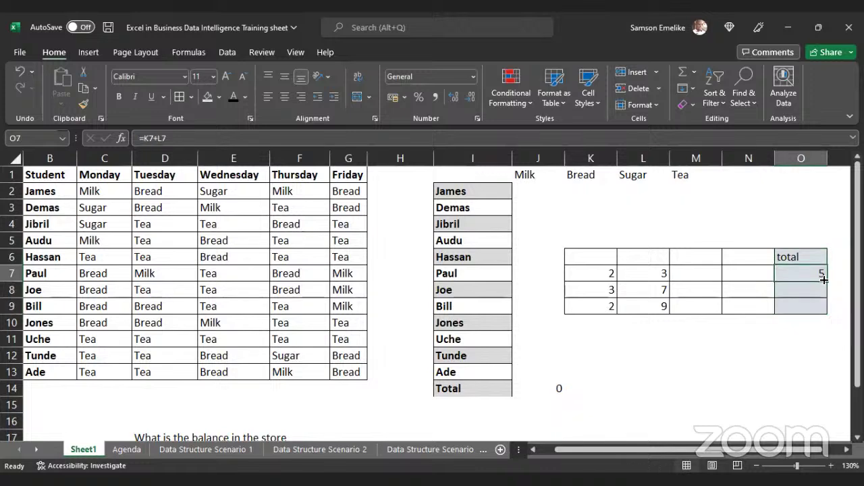
left_click_drag(827, 282, 823, 312)
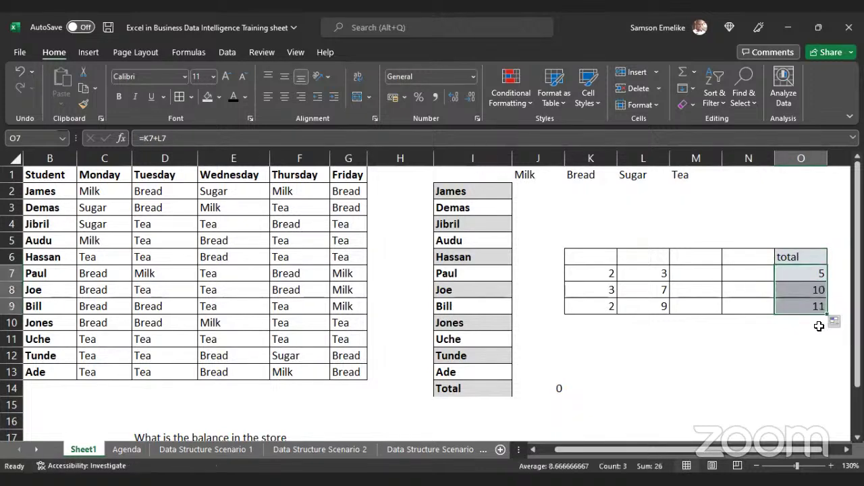
Examine the formulas in O7, O8 and O9 to compare which cells each total refers to.
double_click(804, 274)
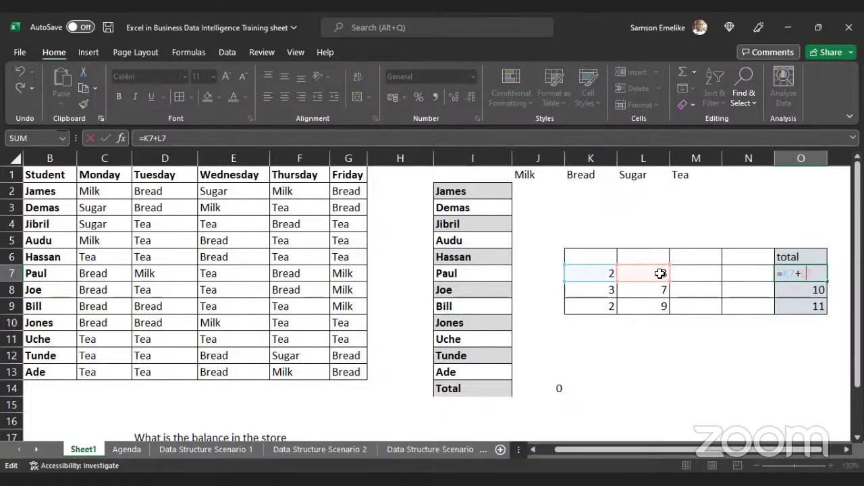
key("Escape")
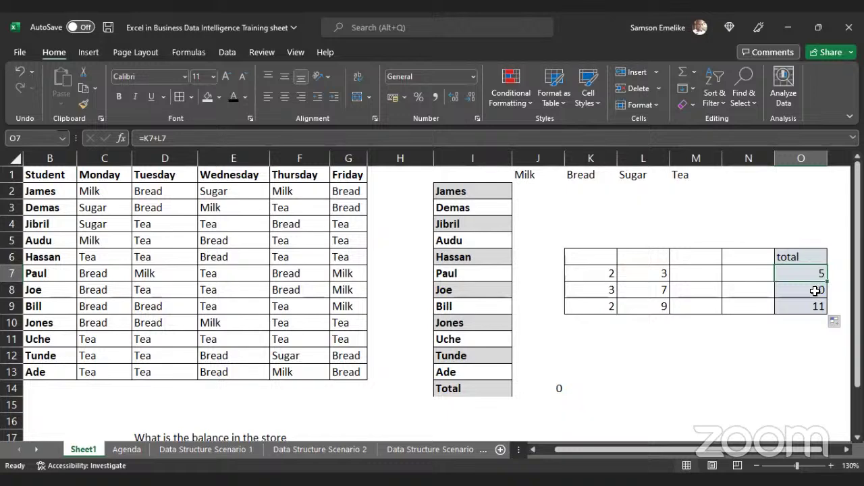
double_click(817, 290)
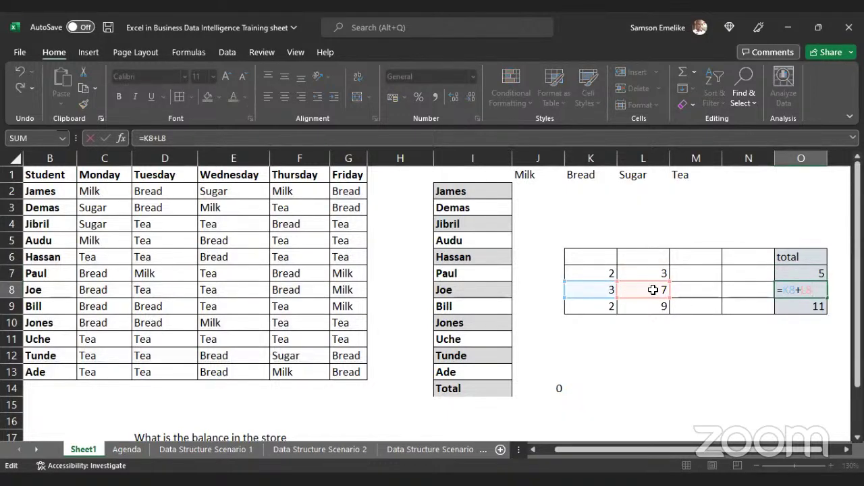
key("Escape")
double_click(816, 305)
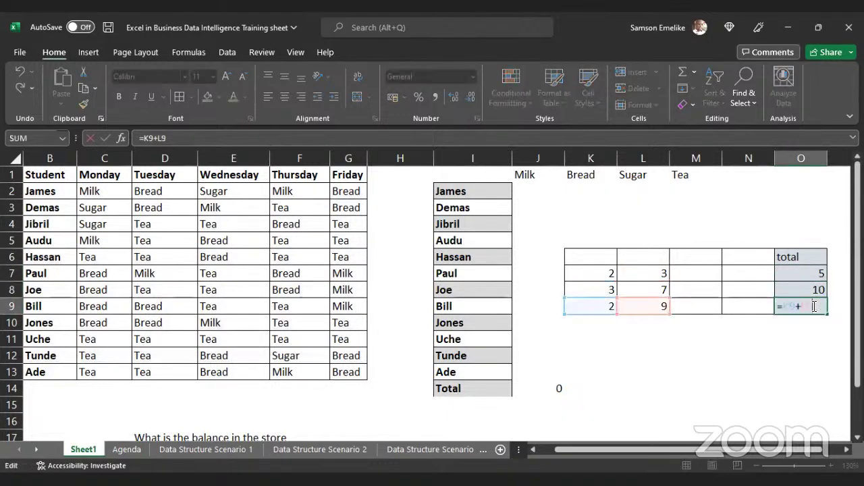
key("Escape")
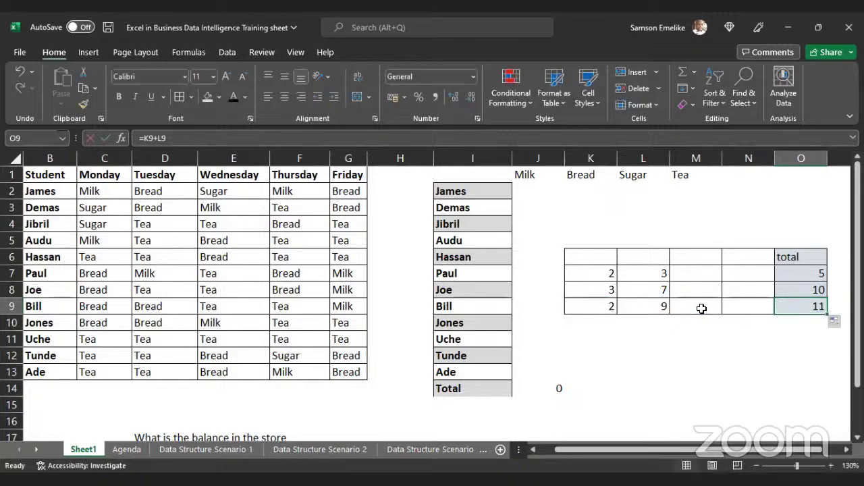
left_click(804, 272)
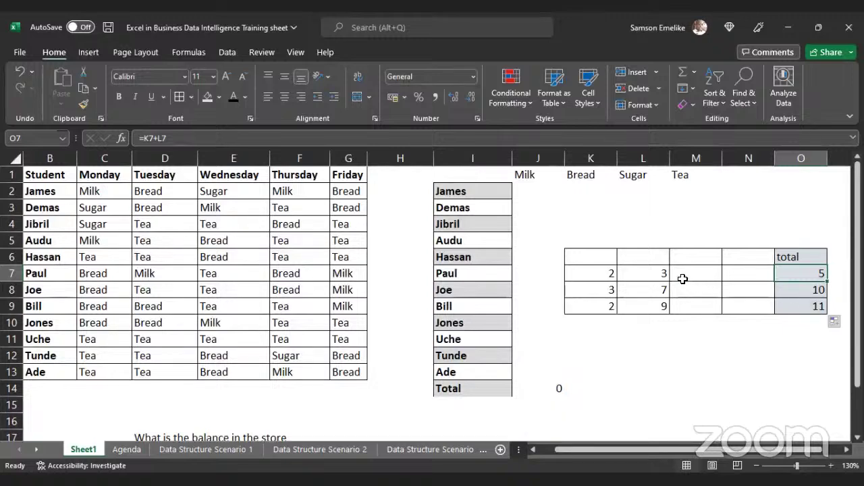
Enter the constant value 10 in M5, above the sample table.
left_click(676, 218)
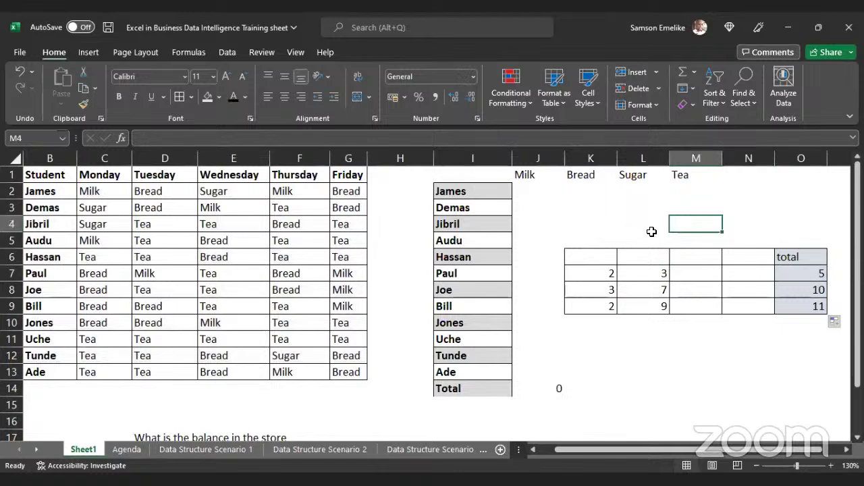
left_click(692, 238)
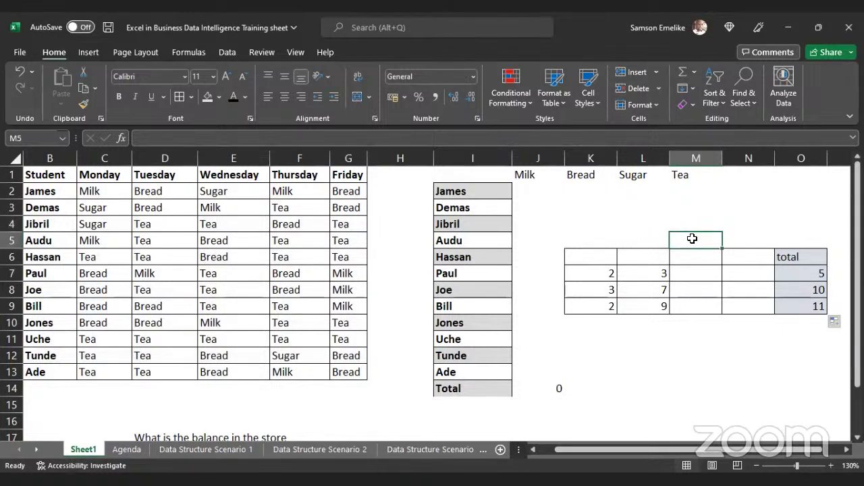
type("10")
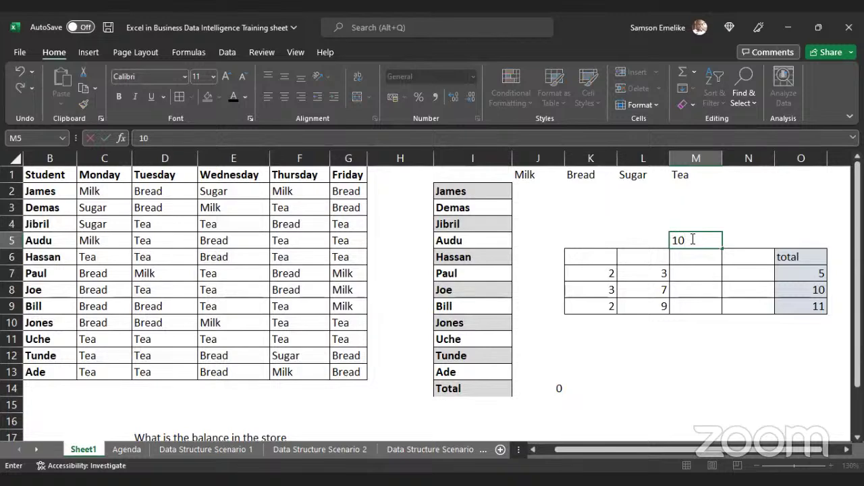
key("Return")
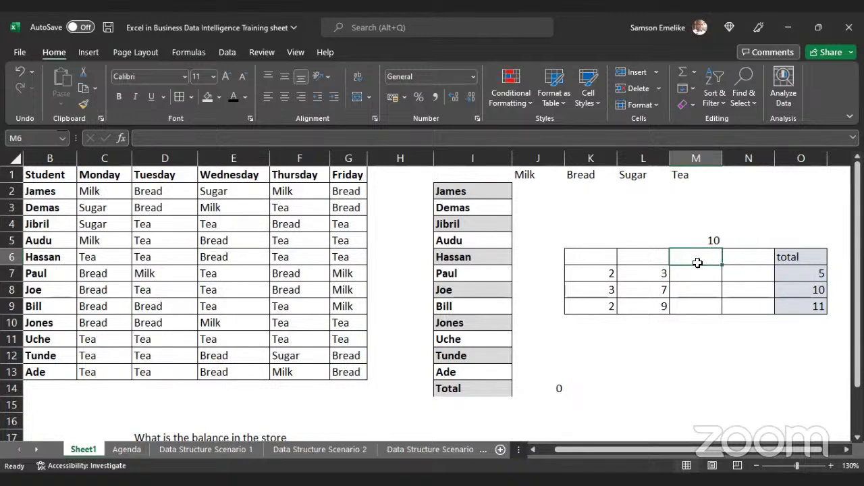
Label the sample table's columns 1st, 2nd and 3rd in K6:M6.
left_click(578, 254)
type("15")
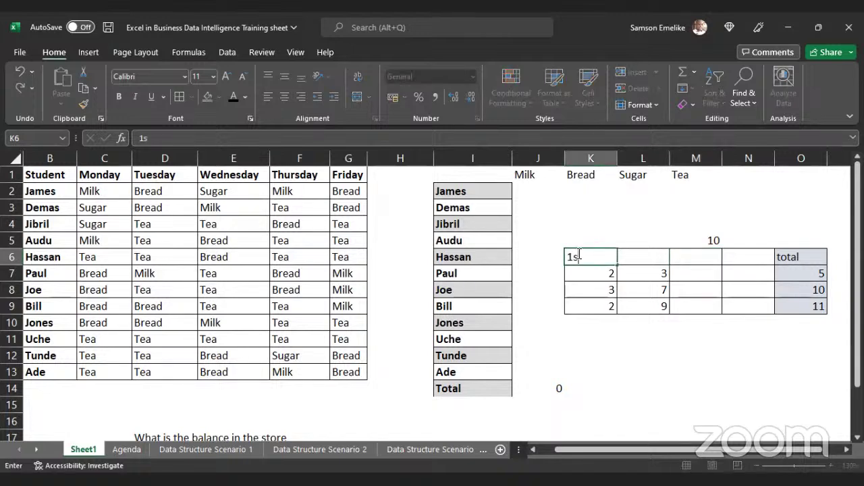
key("Tab")
type("2nd")
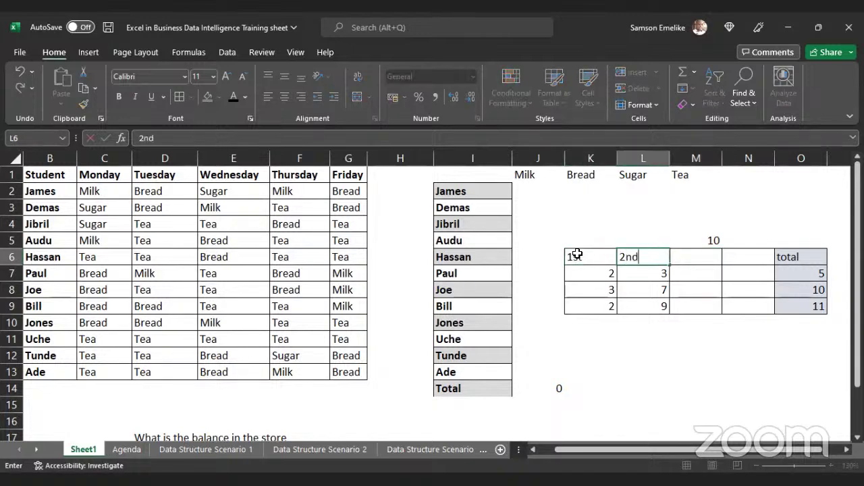
key("Tab")
type("3rd")
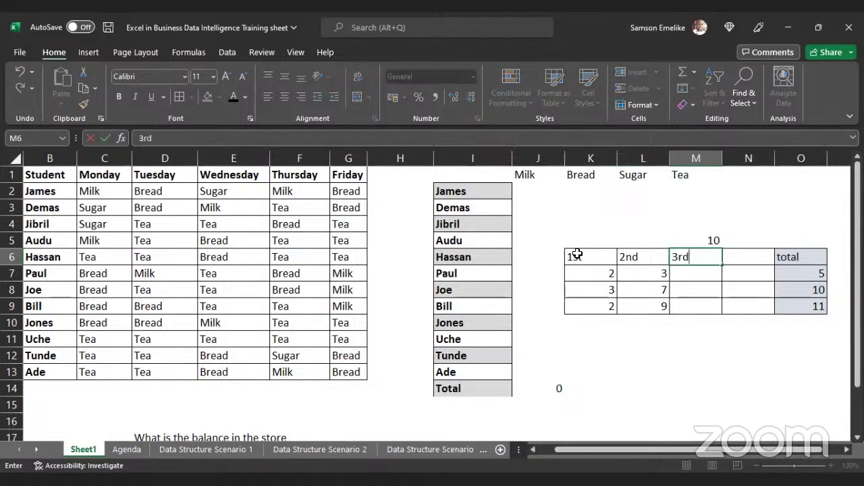
key("Return")
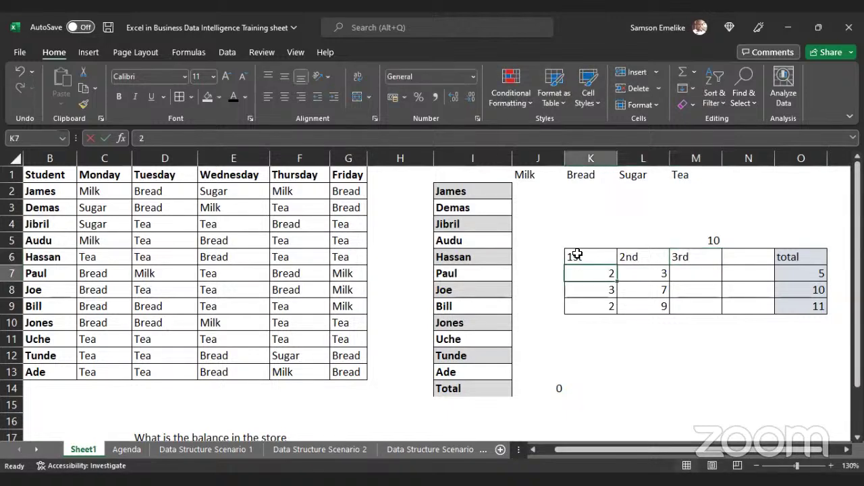
Enter the formula =L7*M5 in M7 to multiply the row's 2nd value by the constant above the table.
left_click(703, 274)
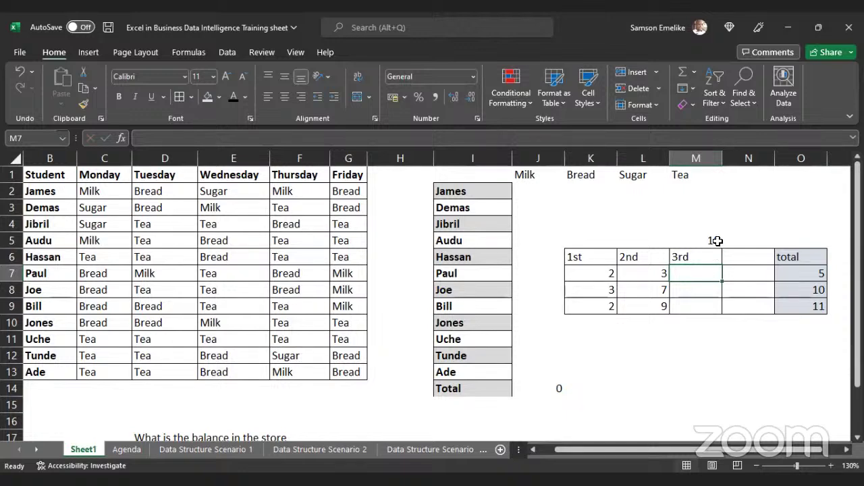
left_click(654, 275)
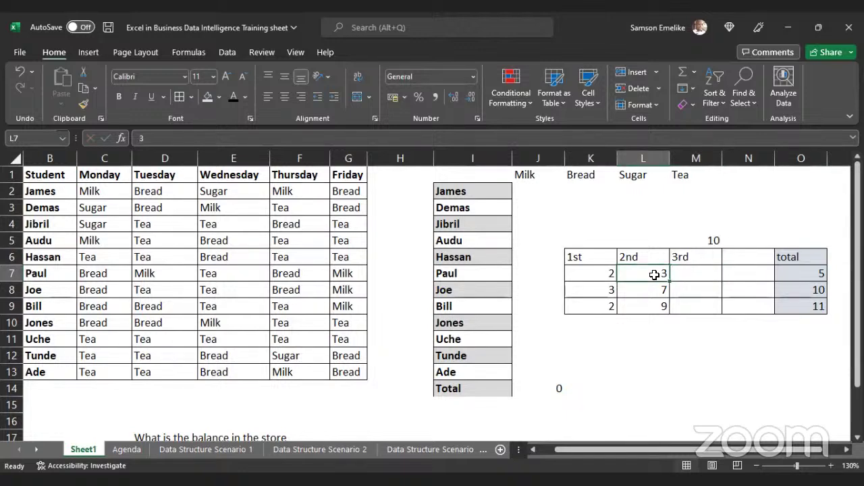
left_click(693, 270)
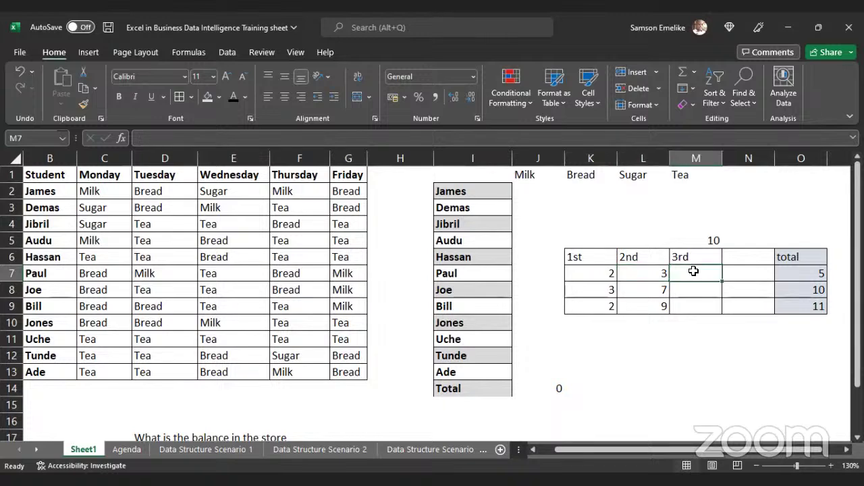
type("=")
left_click(656, 273)
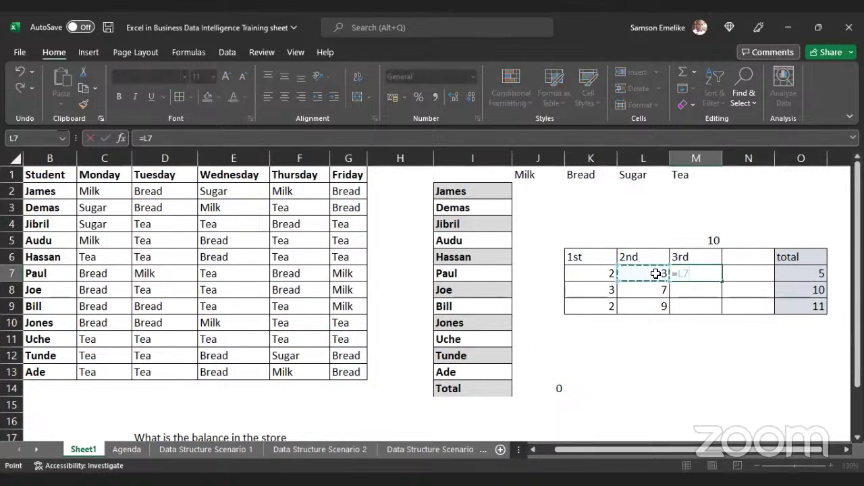
type("*")
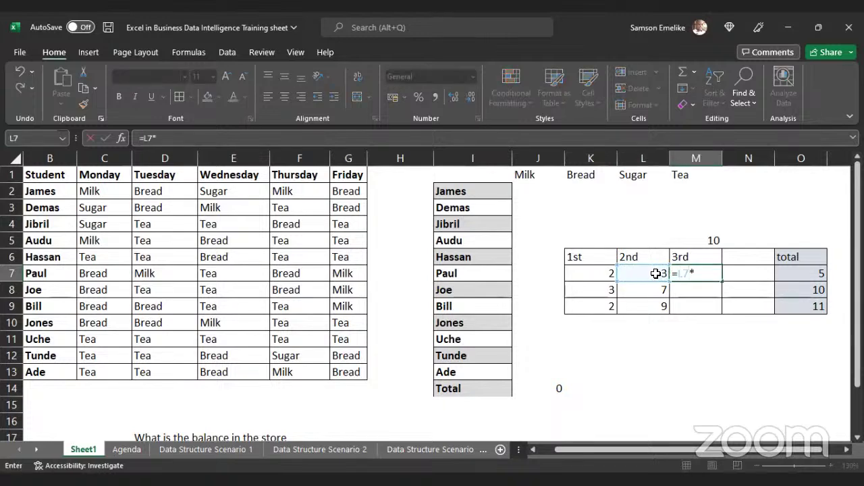
left_click(711, 236)
key("Return")
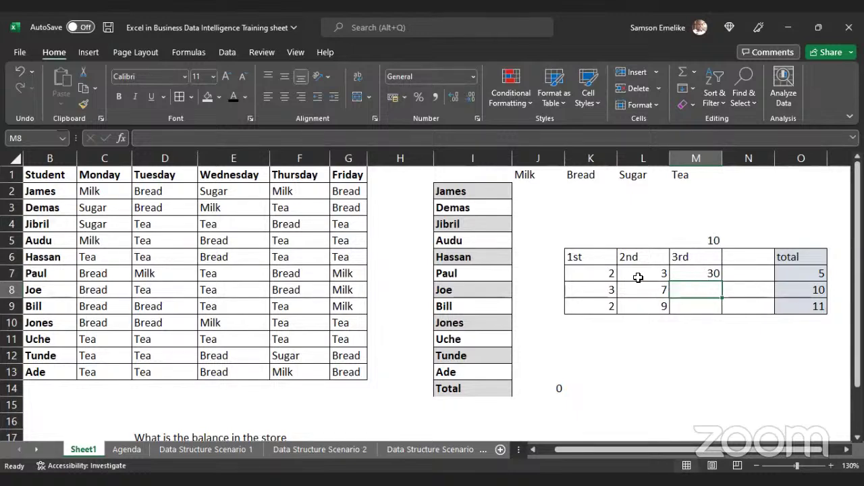
Fill the multiplication formula in M7 down through M9 with its relative reference to the constant in M5.
left_click(702, 236)
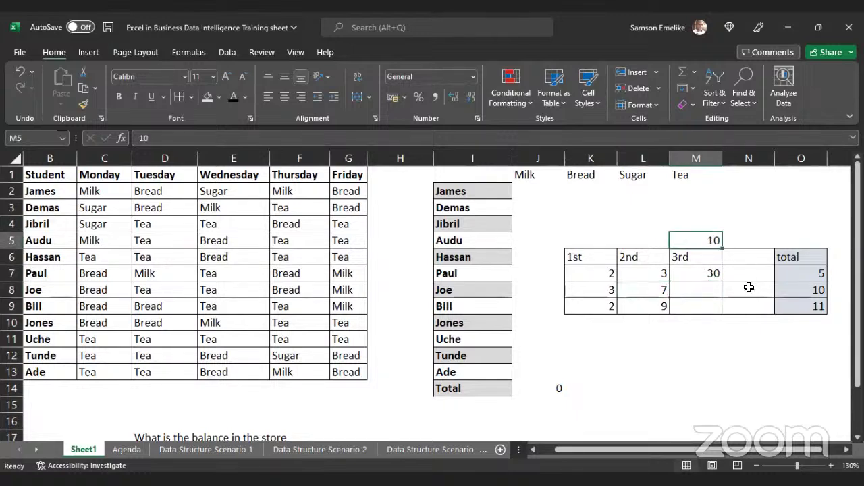
left_click(702, 307)
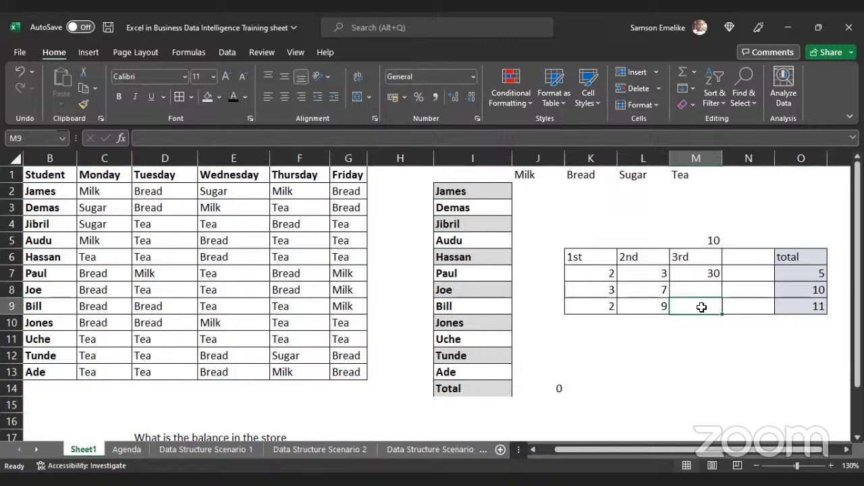
left_click(660, 305)
left_click(712, 238)
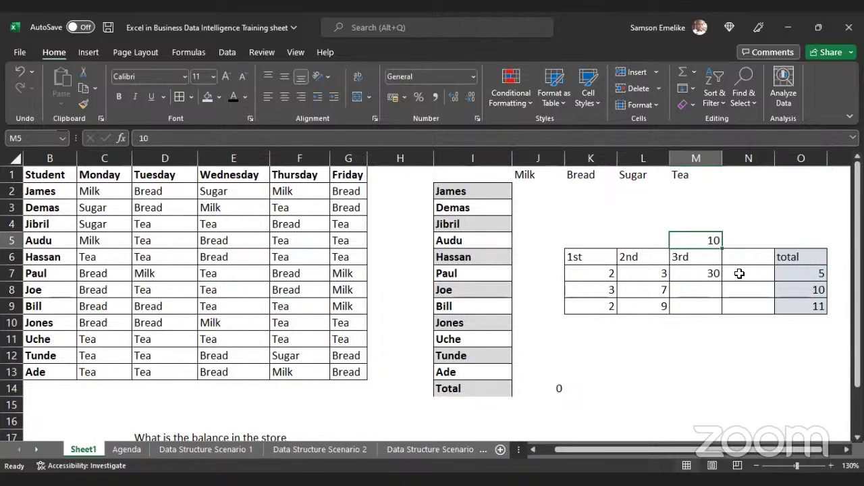
left_click(713, 272)
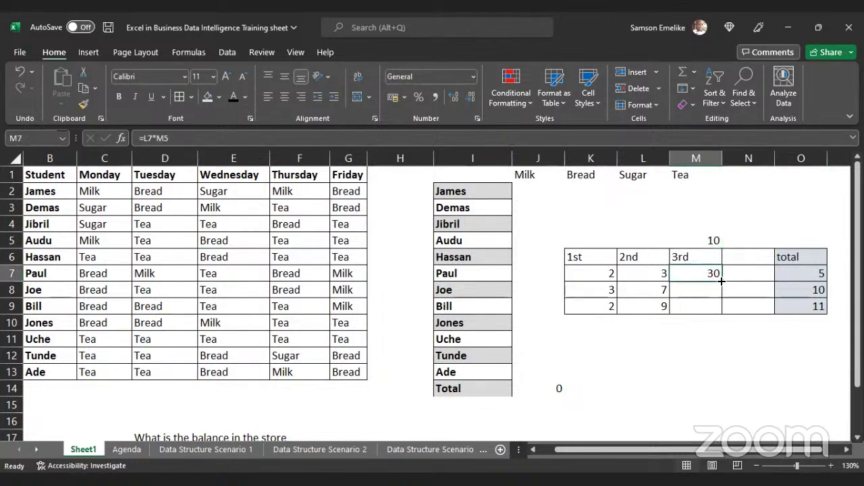
left_click_drag(721, 280, 722, 314)
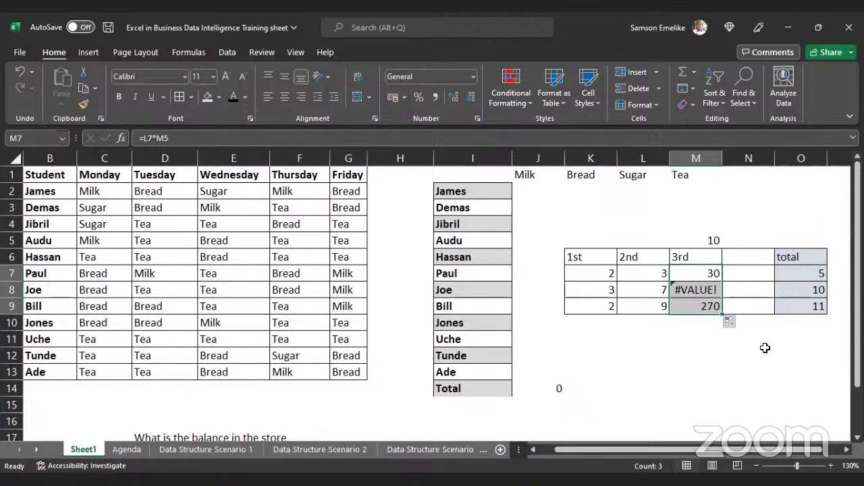
left_click(702, 349)
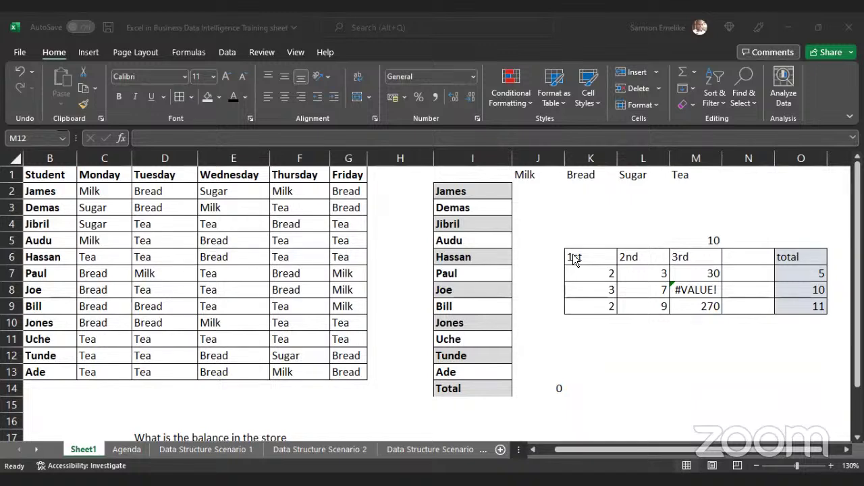
Examine the formulas in M7, M8 and M9 to compare which cells each multiplication refers to.
left_click(702, 292)
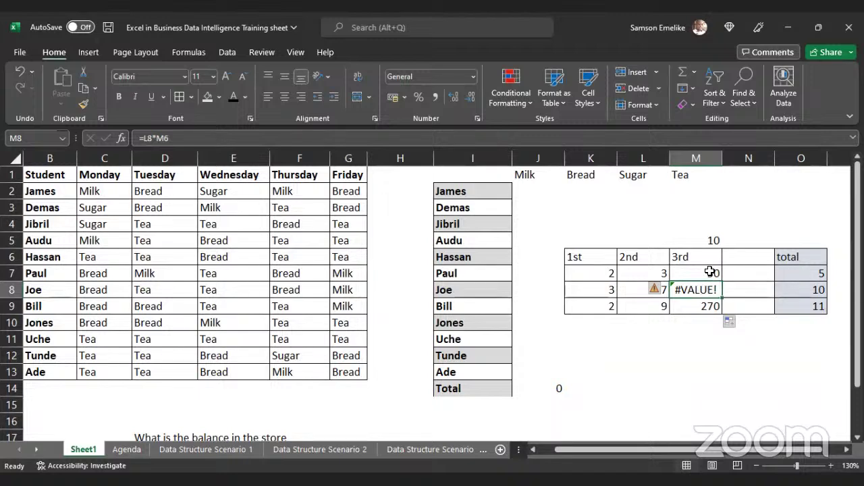
double_click(710, 272)
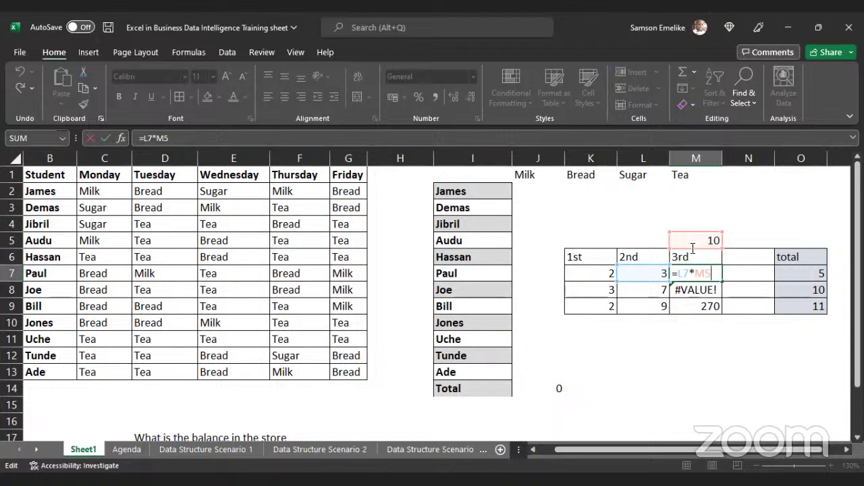
key("Return")
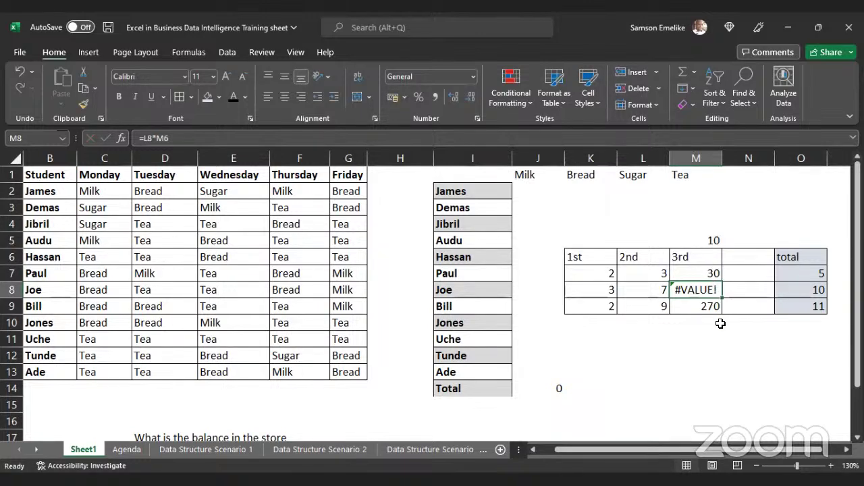
double_click(705, 289)
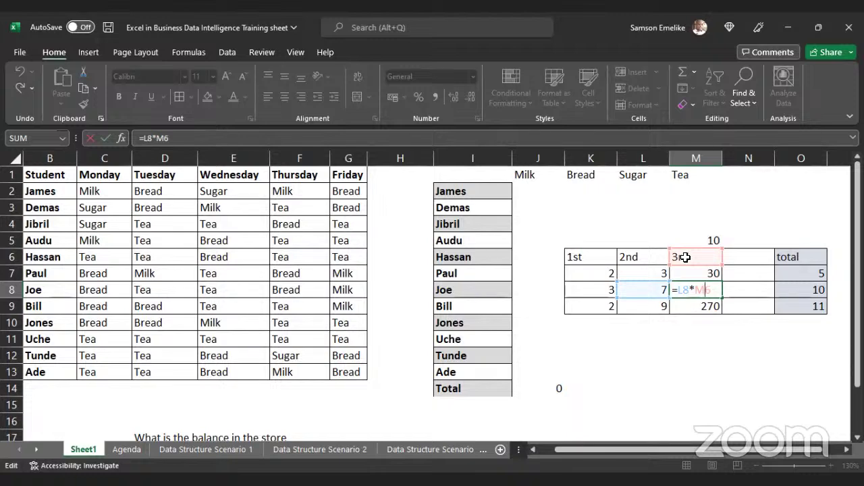
key("Return")
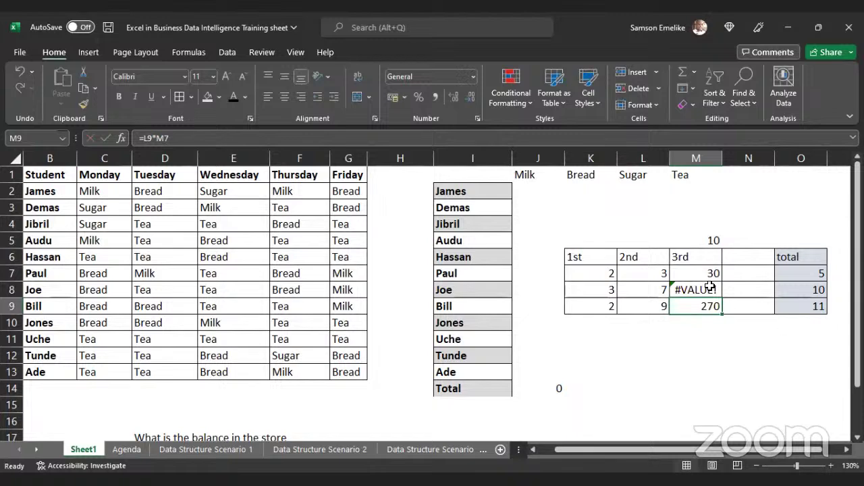
double_click(712, 305)
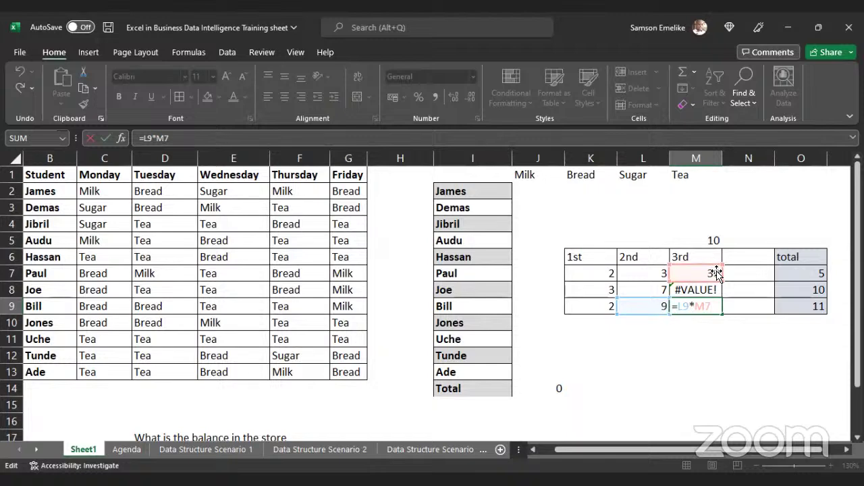
key("ctrl+Return")
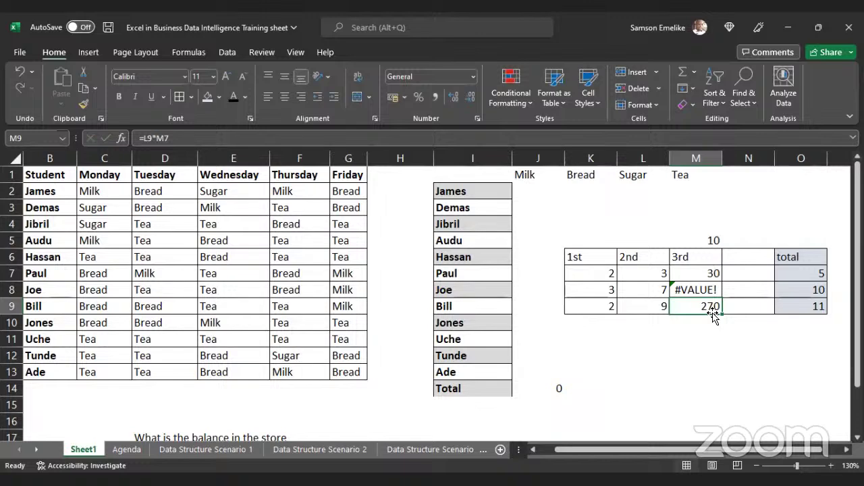
Trace each row's 2nd value against the constant in M5 to check which cells the 3rd column should multiply.
left_click(705, 291)
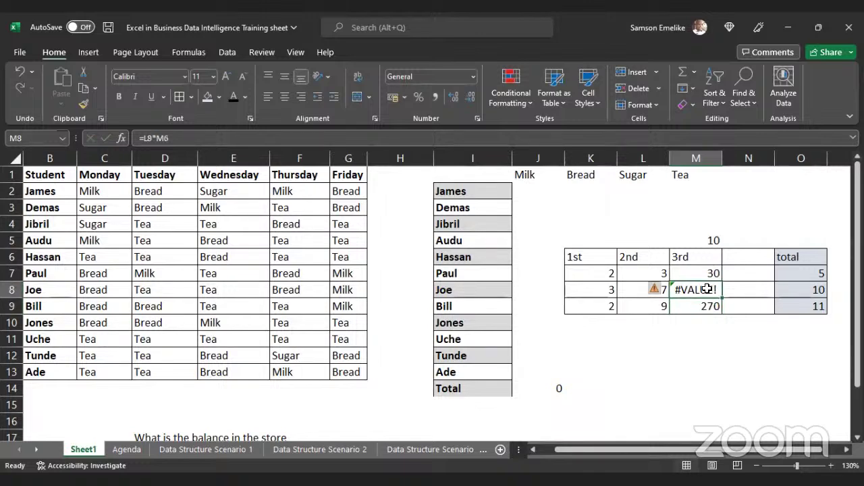
left_click(638, 289)
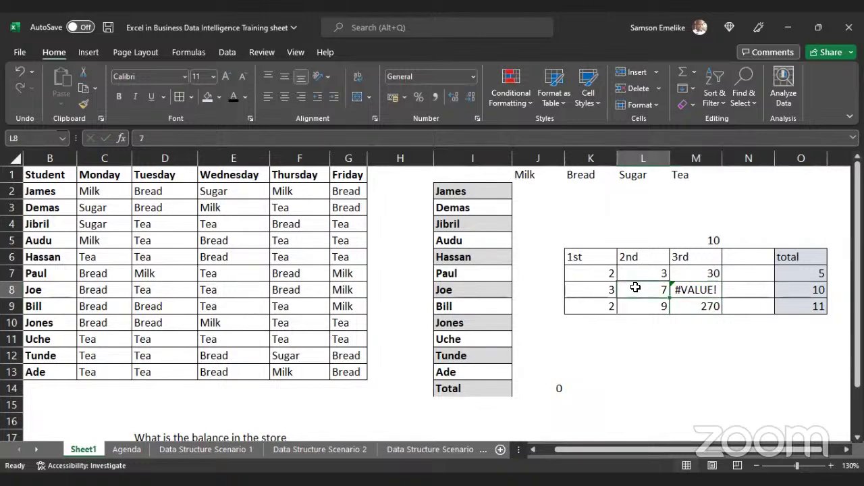
left_click(712, 237)
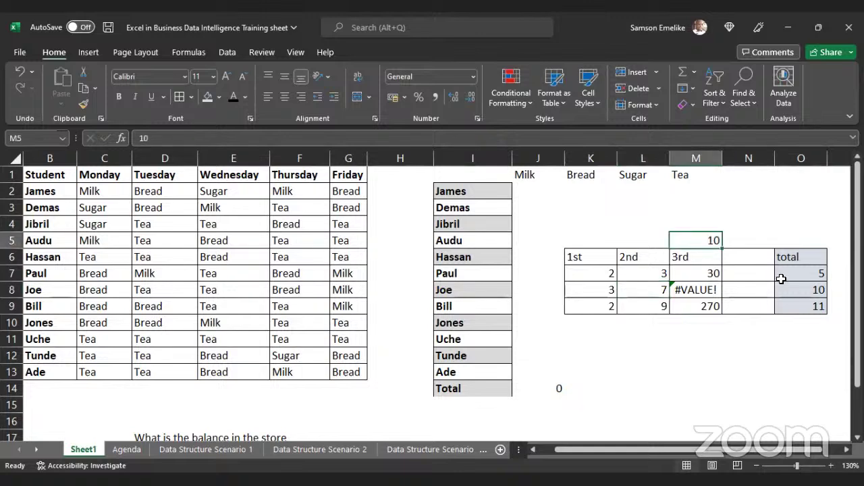
left_click(706, 309)
left_click(658, 307)
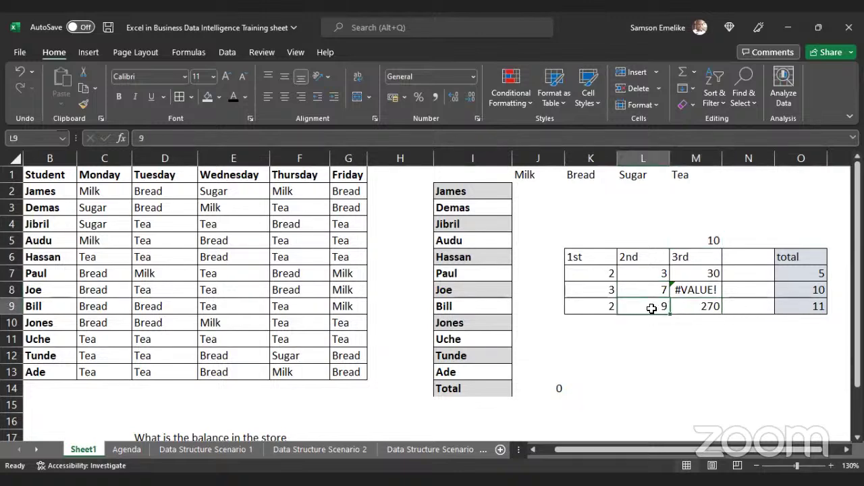
left_click(709, 237)
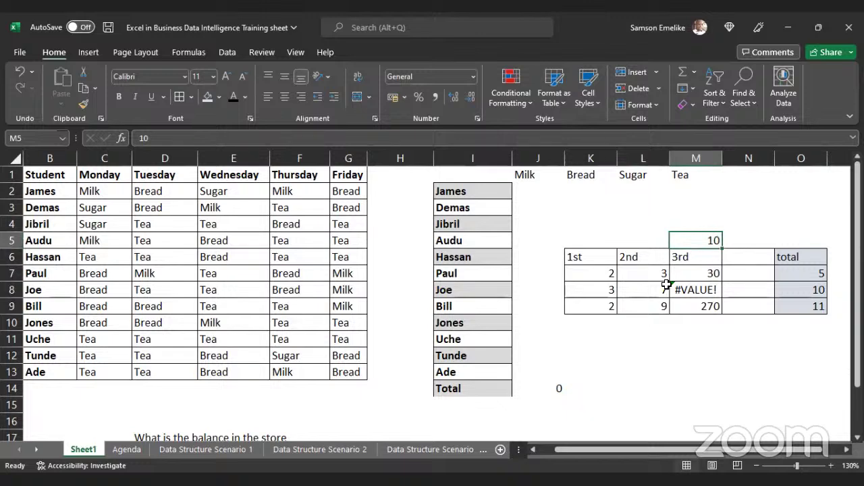
left_click(653, 308)
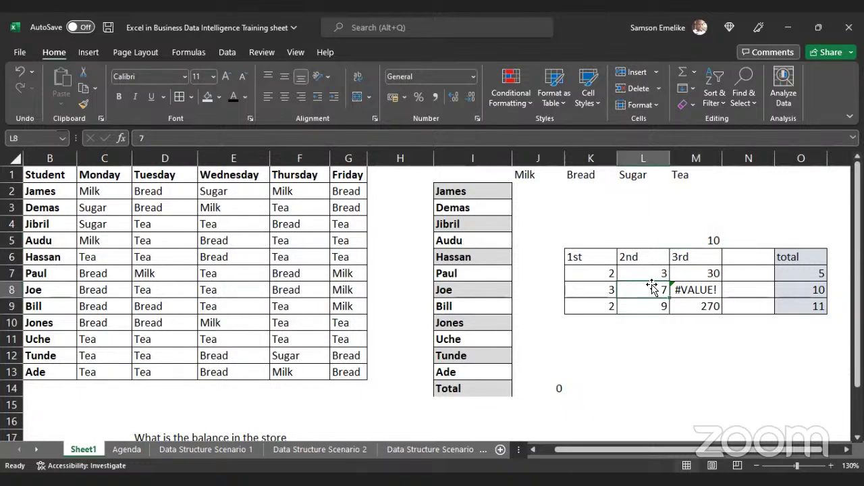
left_click(652, 274)
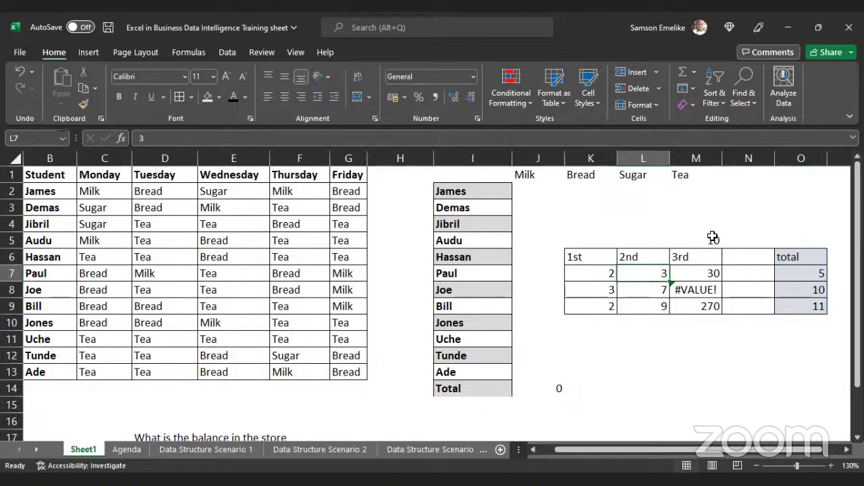
left_click(711, 238)
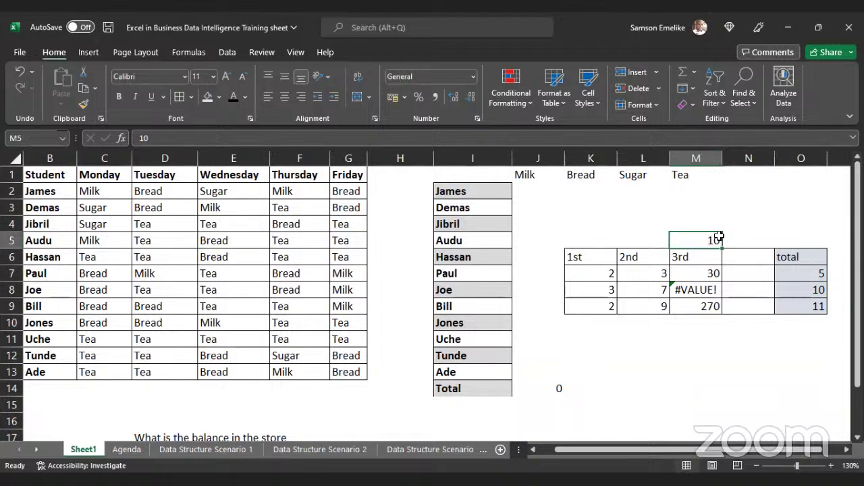
left_click(475, 31)
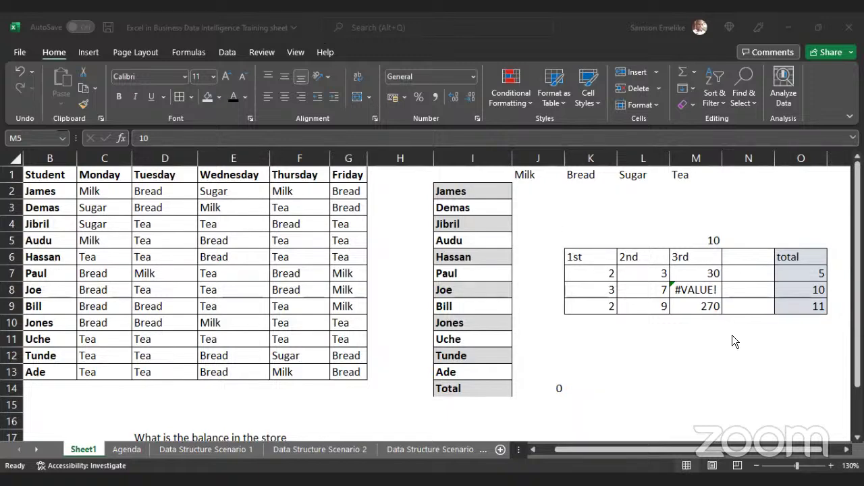
Make the constant's reference absolute by changing M7 to =L7*$M$5, and fill the formula down through M9.
left_click(700, 273)
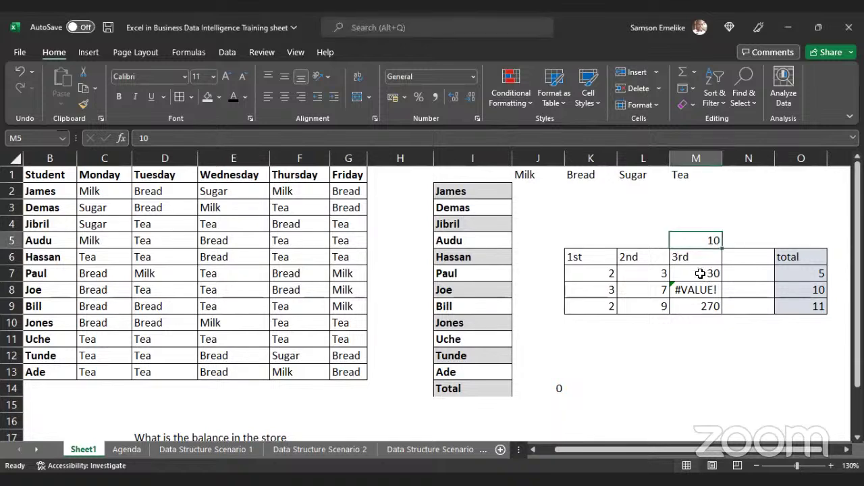
left_click(700, 273)
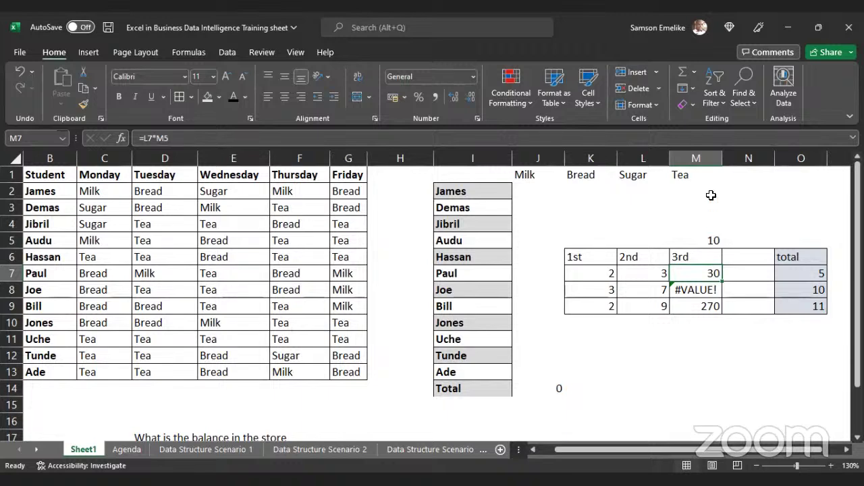
double_click(706, 273)
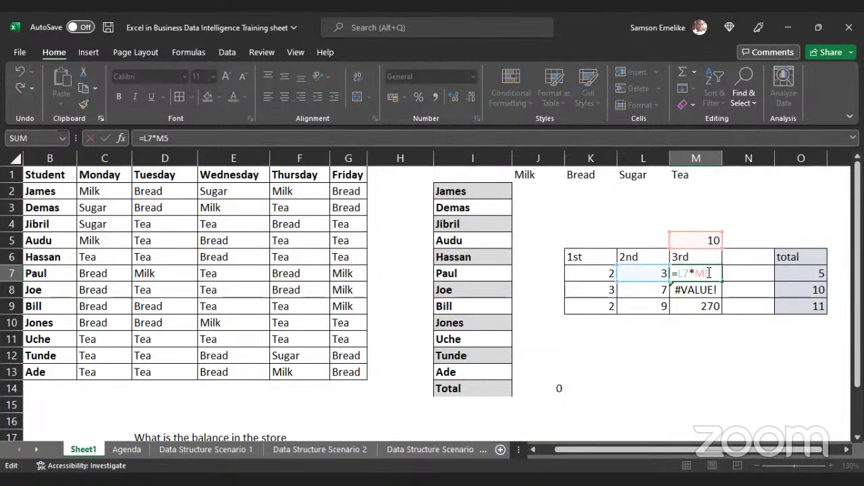
left_click_drag(708, 272, 697, 272)
left_click(696, 272)
type("$M$")
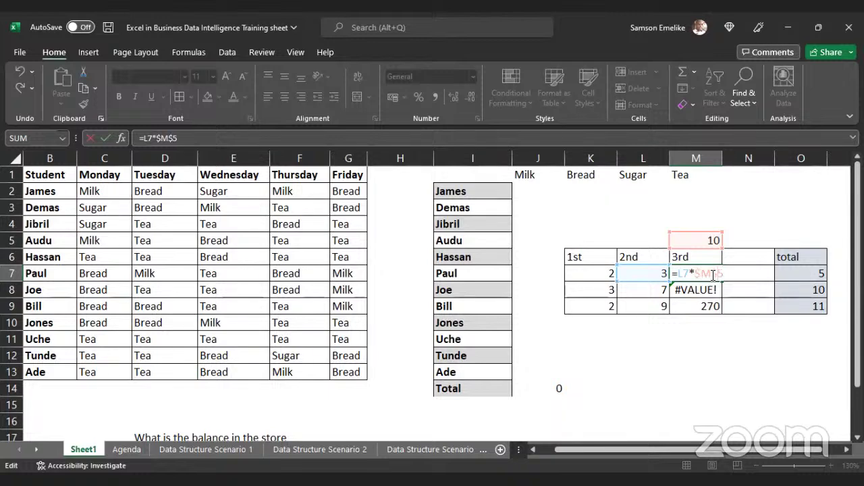
key("Return")
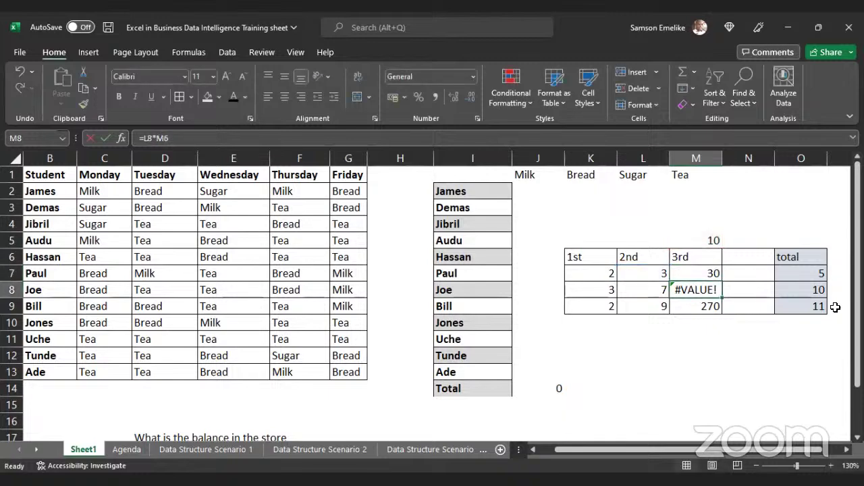
left_click(705, 271)
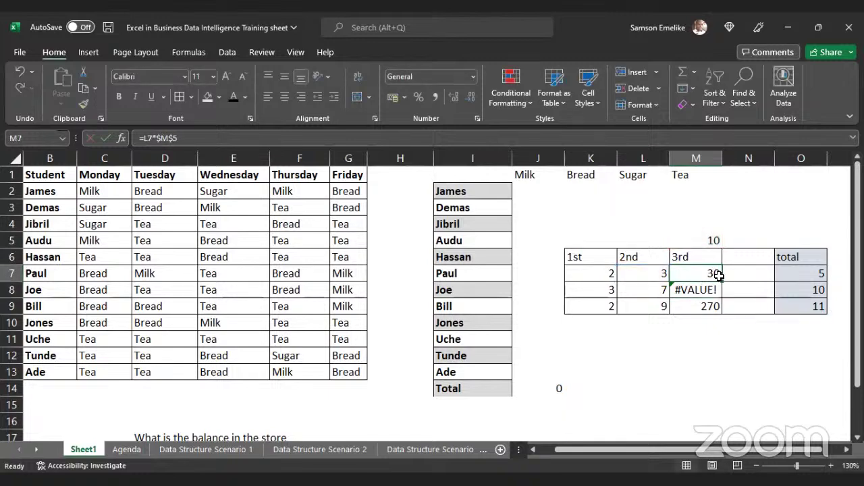
left_click_drag(722, 281, 724, 308)
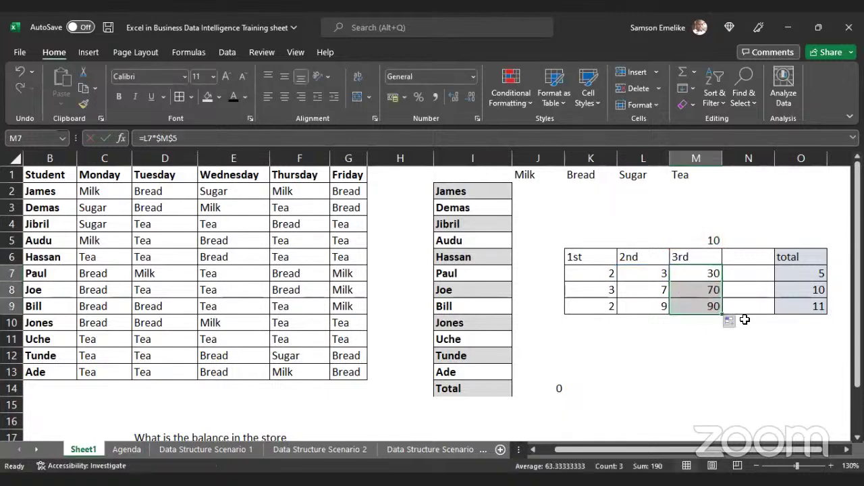
Inspect the filled formulas in M7:M9 to compare the relative 2nd-column references with the absolute $M$5 reference.
double_click(707, 275)
key("Escape")
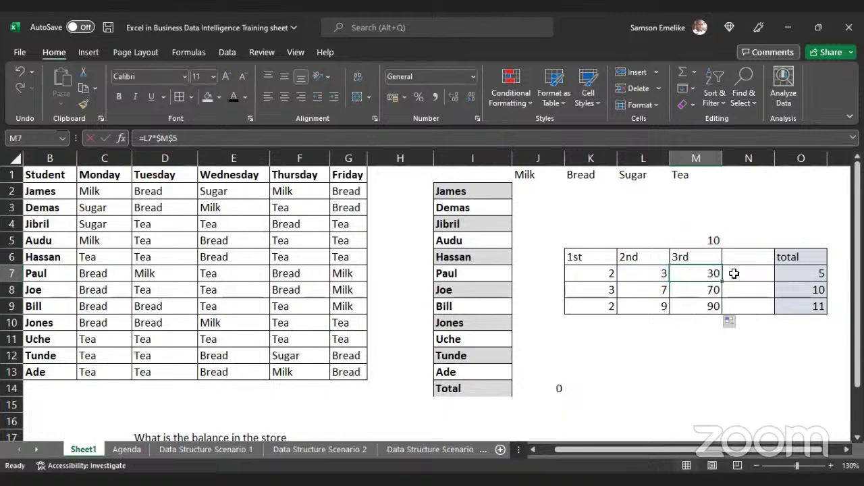
double_click(715, 288)
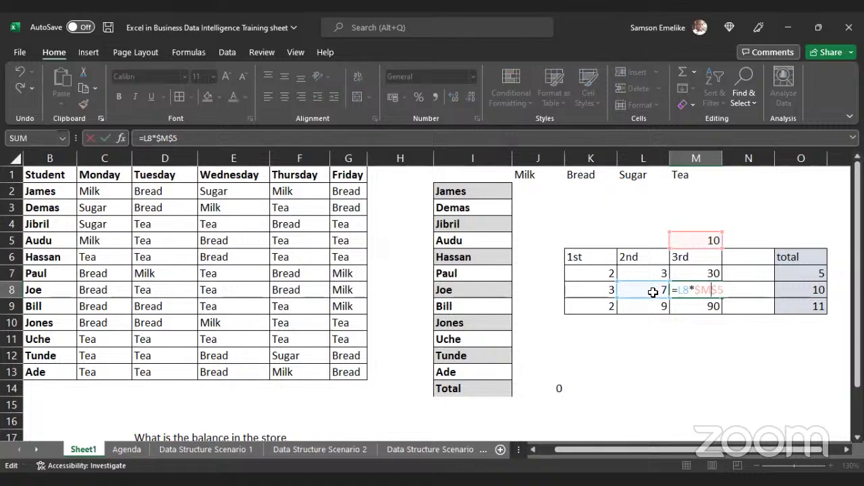
key("Escape")
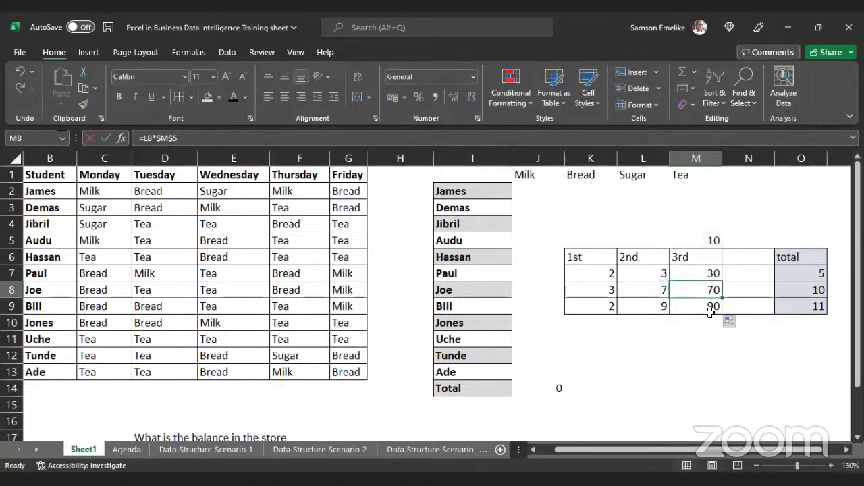
double_click(714, 307)
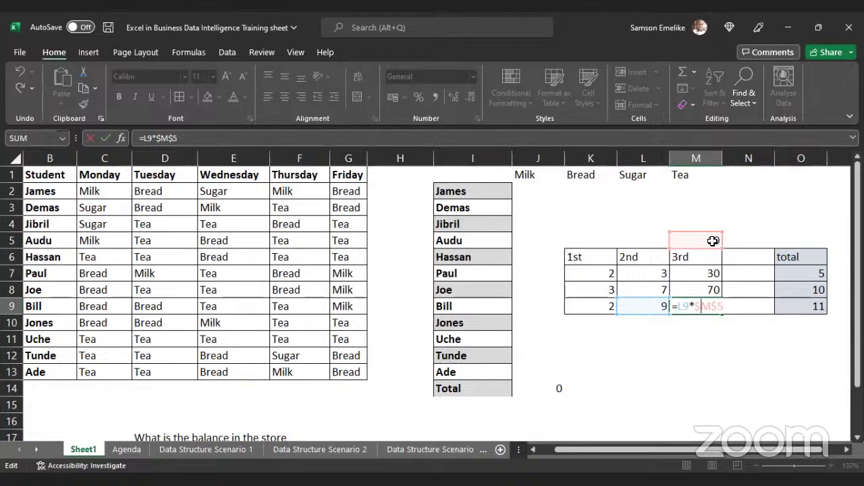
key("ctrl+Return")
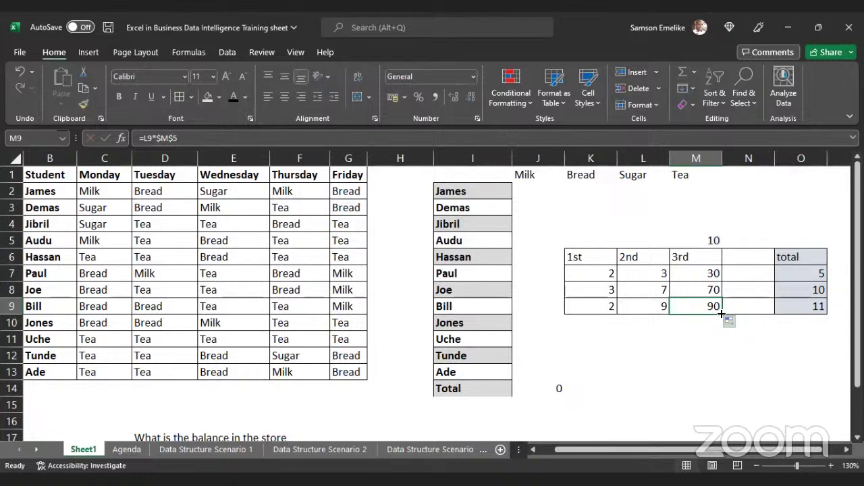
Extend the absolute-reference formula from M9 down through M15, below the sample table.
left_click_drag(721, 314, 721, 411)
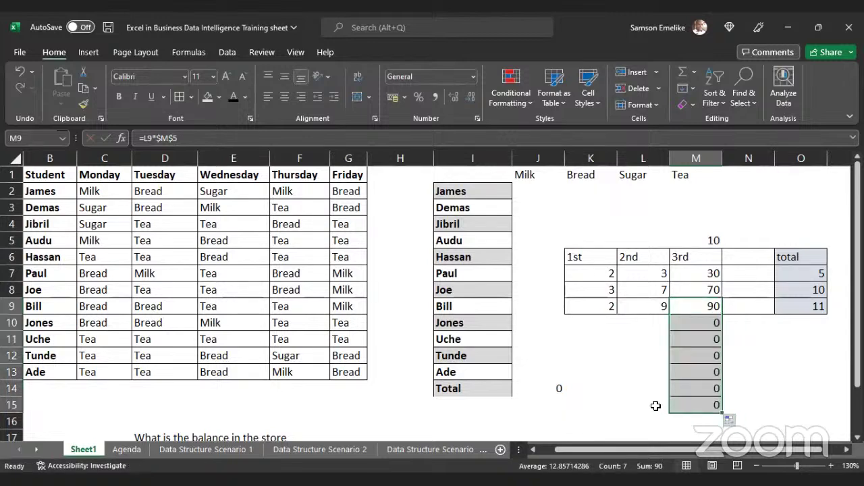
Check the filled formula in M15, and clear all contents and formatting from the sample table and the cells below it.
double_click(702, 404)
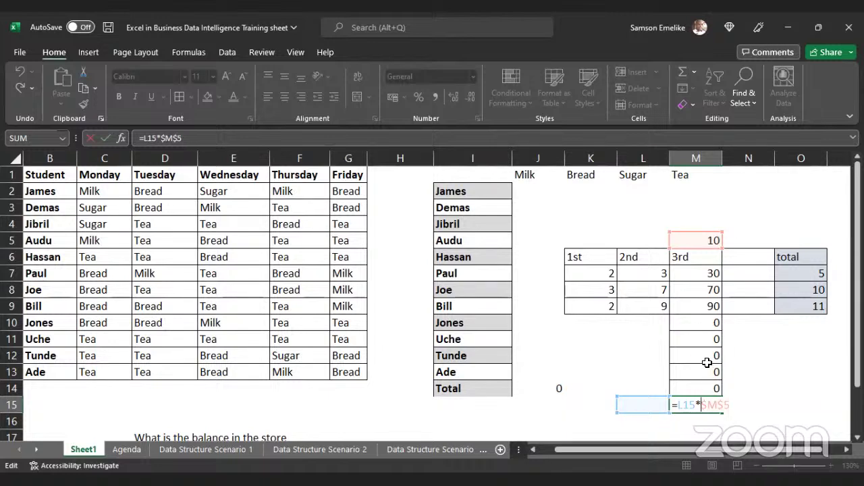
key("ctrl+Return")
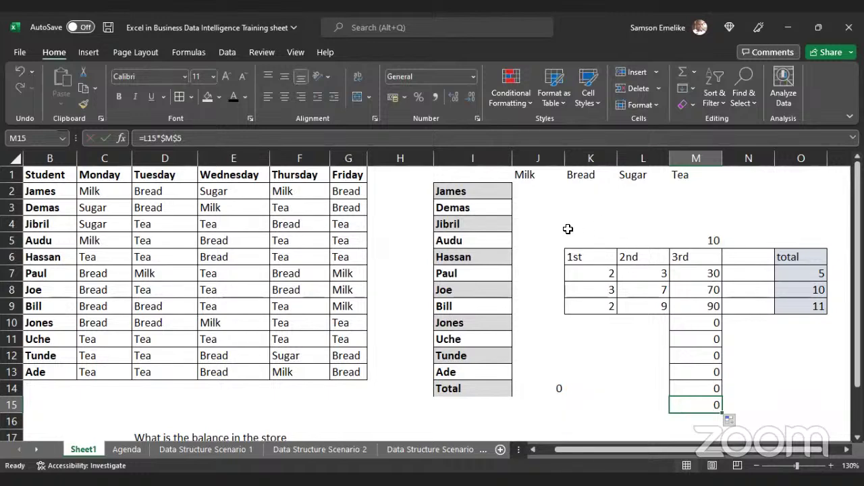
left_click_drag(560, 230, 839, 332)
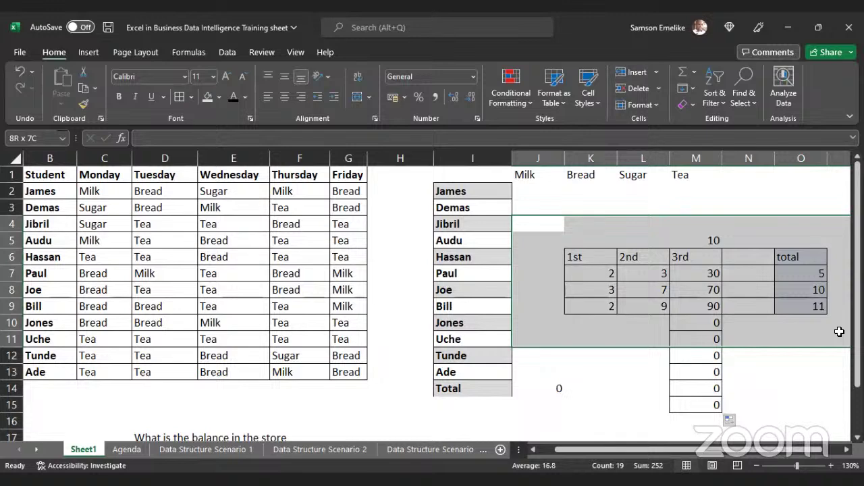
left_click_drag(839, 331, 839, 332)
left_click_drag(666, 326, 703, 419)
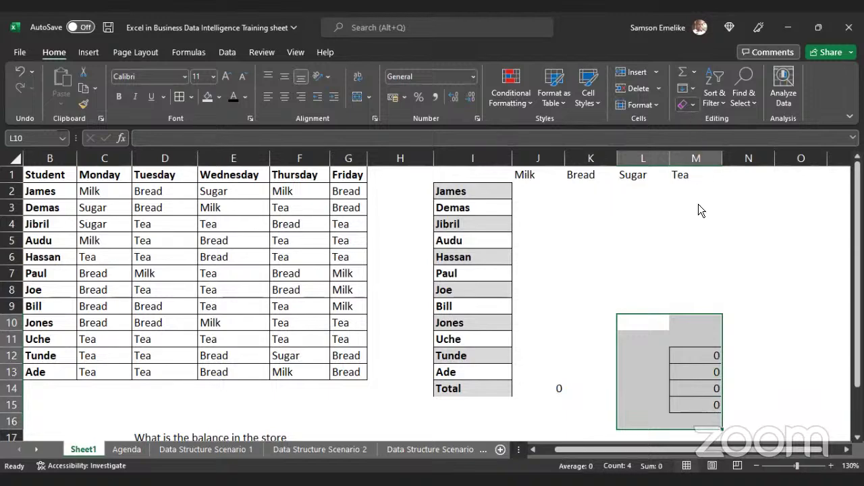
left_click(687, 105)
left_click(715, 120)
left_click(650, 258)
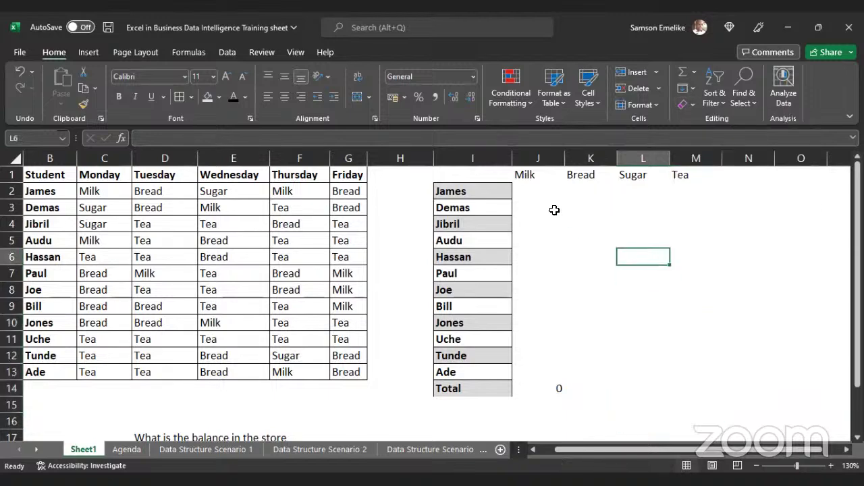
Start a COUNTIF formula in J2 with the first student's Monday-to-Friday items as its range, locked as $C$2:$G$2.
left_click(532, 189)
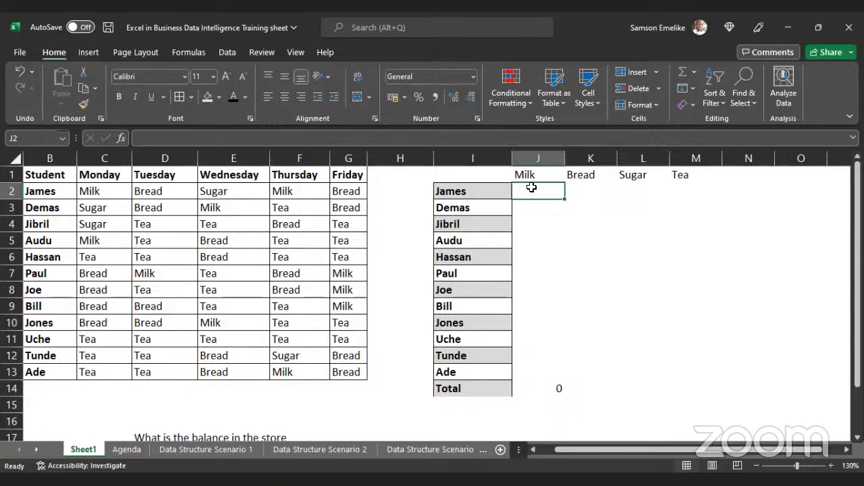
type("=c")
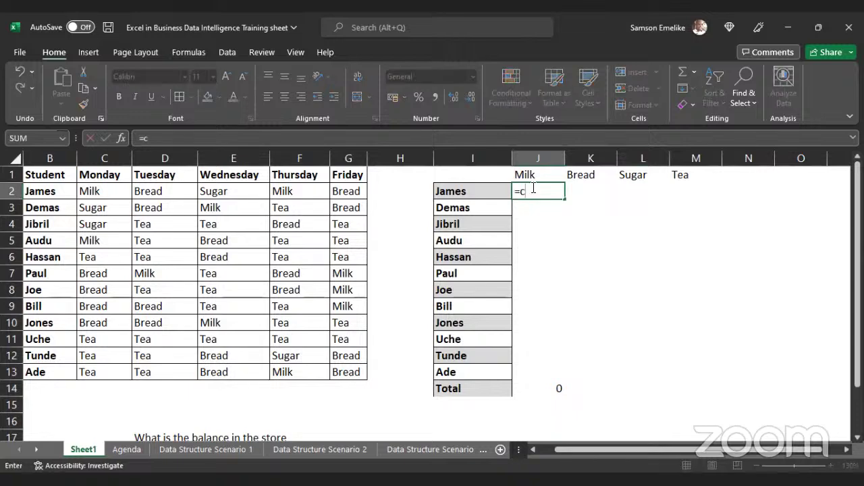
type("oun")
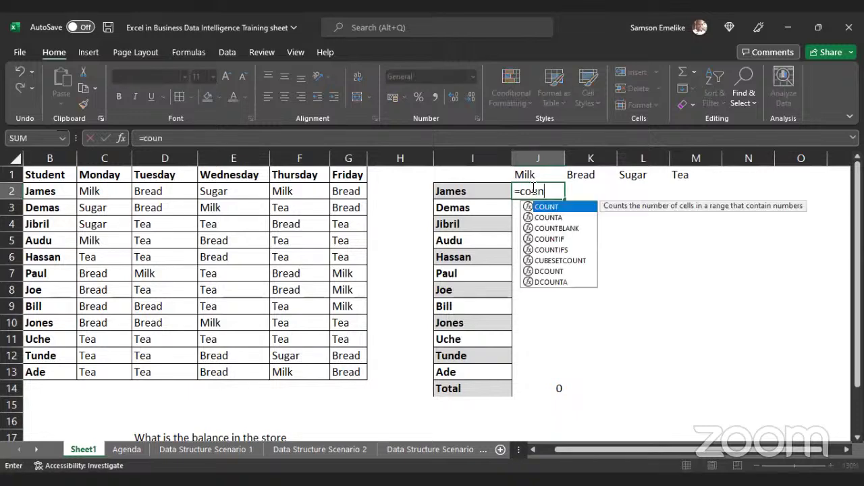
type("tif")
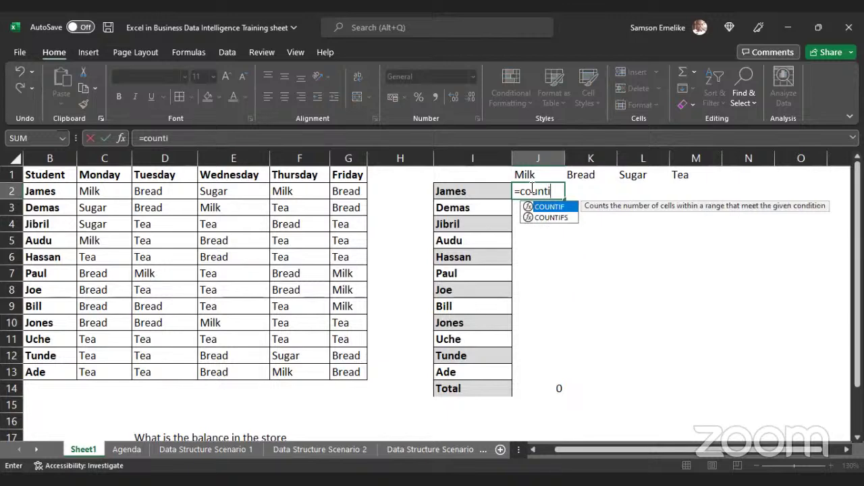
key("Tab")
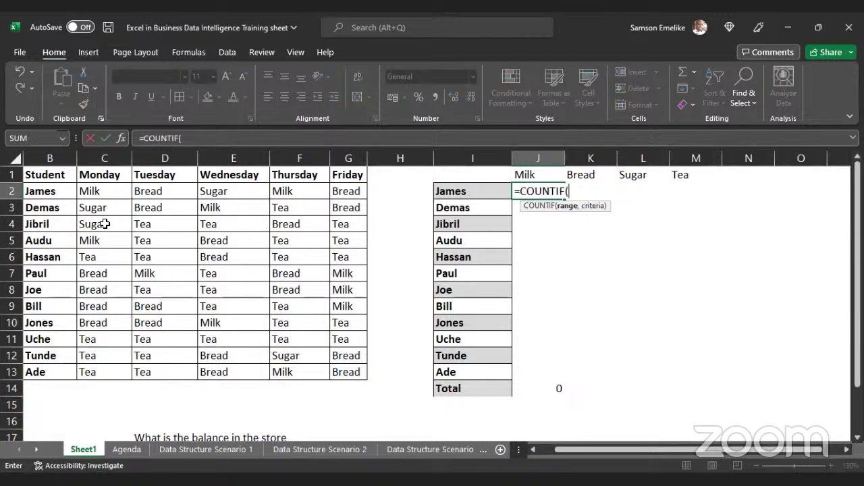
left_click(91, 191)
left_click_drag(143, 190, 342, 189)
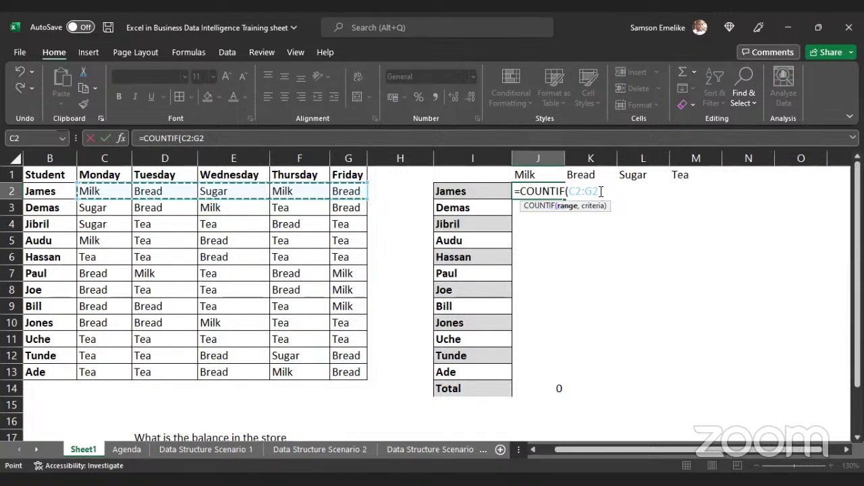
left_click_drag(602, 194, 573, 193)
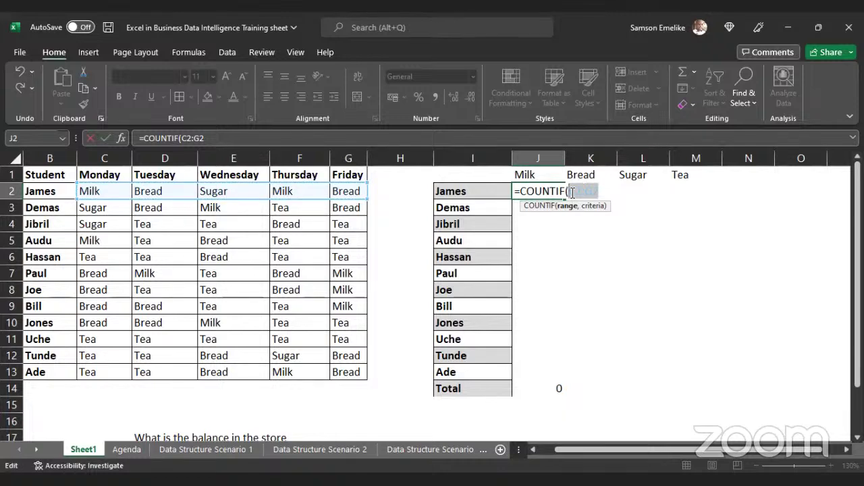
key("F4")
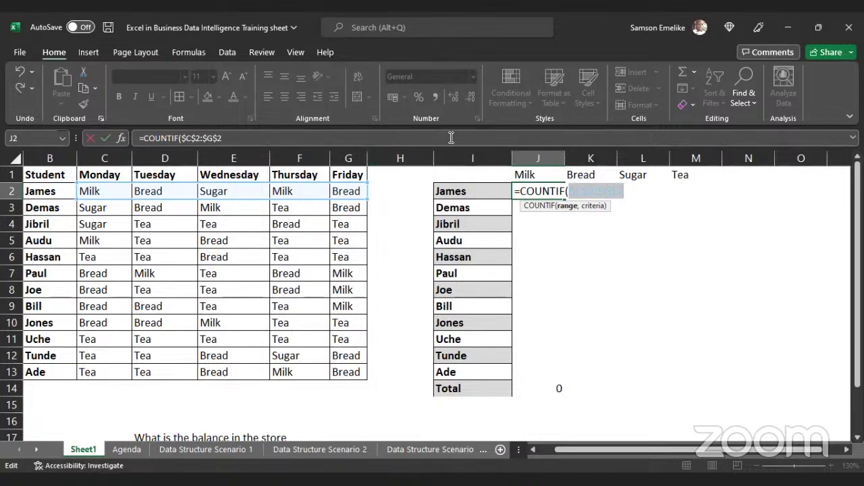
Complete J2 as =COUNTIF($C$2:$G$2,J1) using the Milk header as the criteria, and fill it across through M2.
type(",")
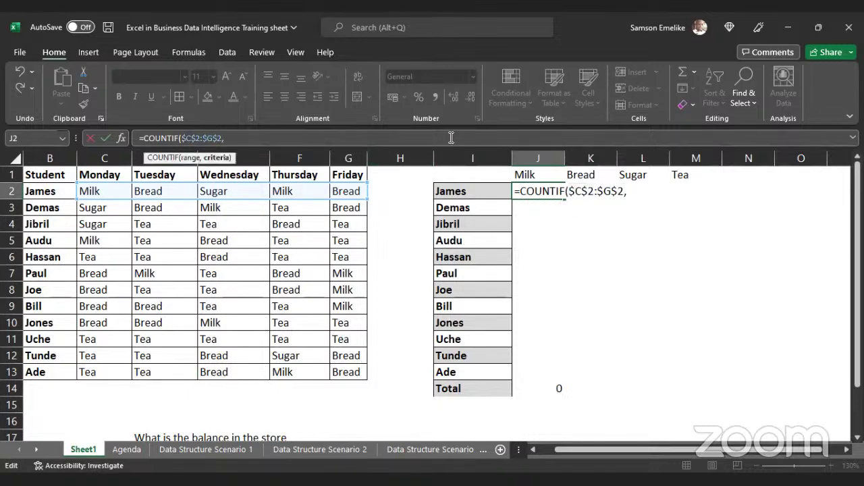
left_click(537, 175)
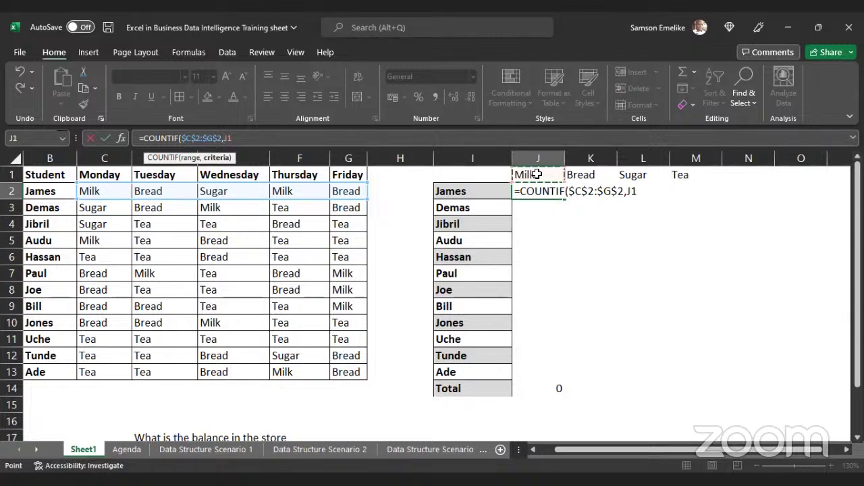
type(")")
key("Return")
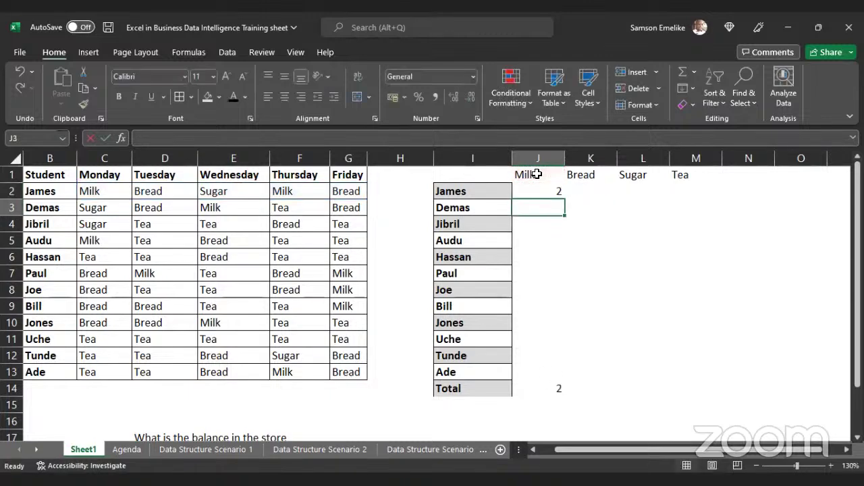
left_click(533, 194)
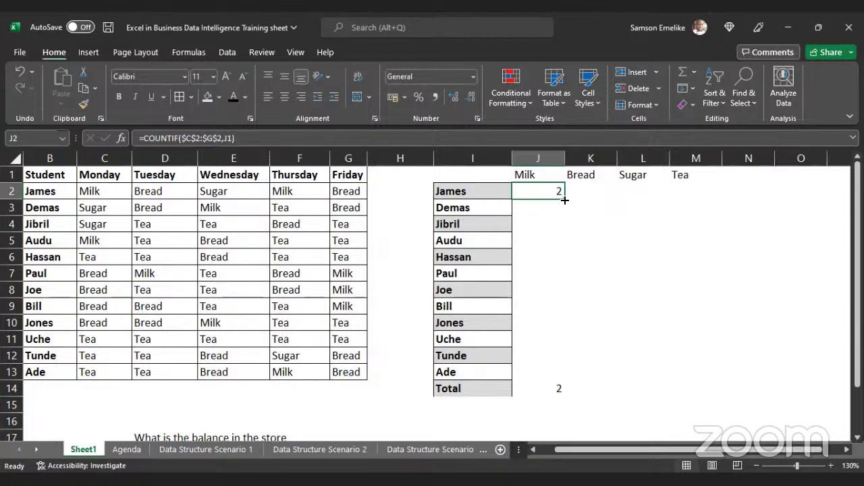
left_click_drag(564, 197, 719, 198)
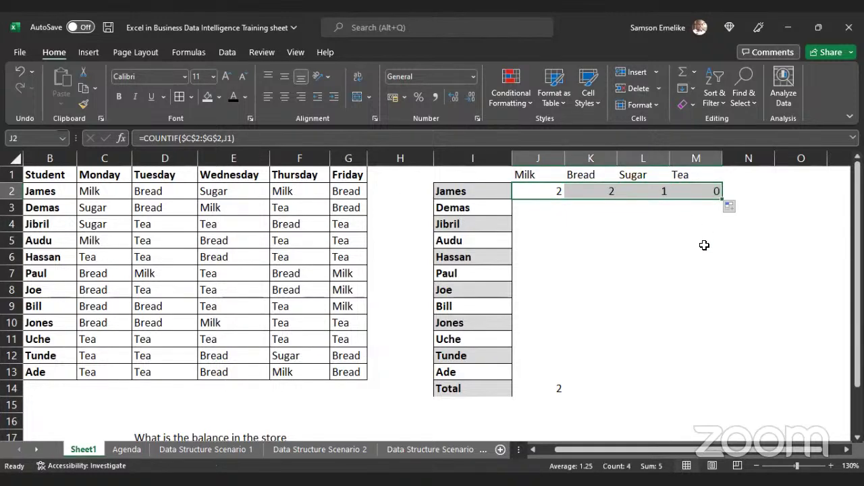
Inspect the COUNTIF formulas in J2:M2 to compare the absolute range with the relative header reference in each column.
double_click(533, 192)
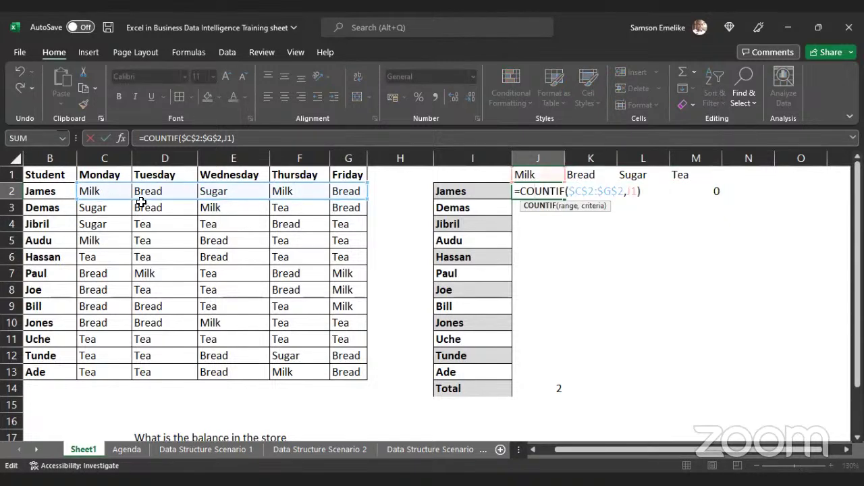
key("Escape")
left_click(602, 190)
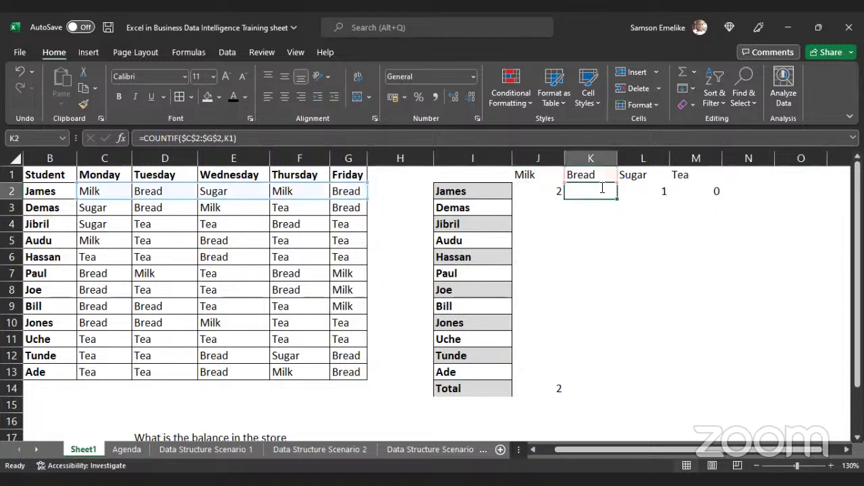
double_click(602, 190)
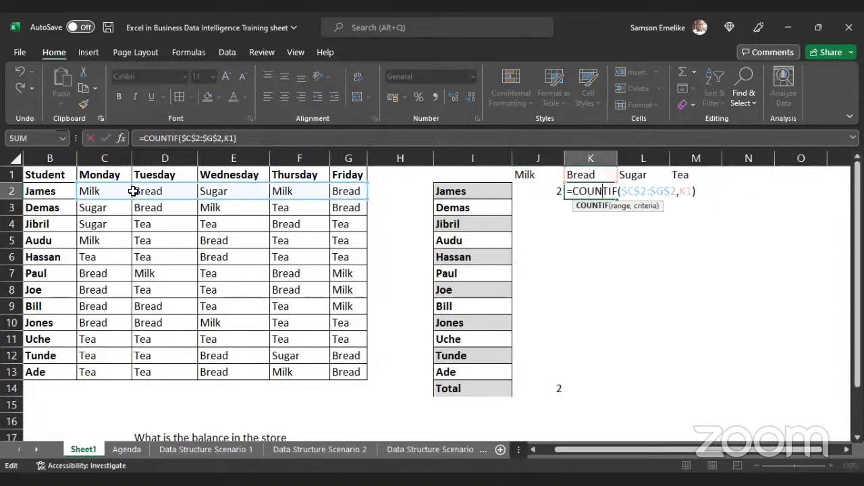
left_click(652, 189)
key("F2")
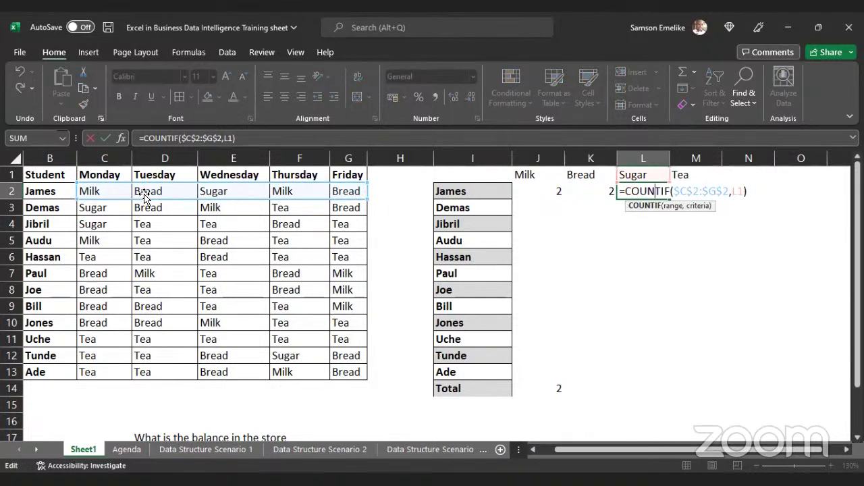
left_click(709, 190)
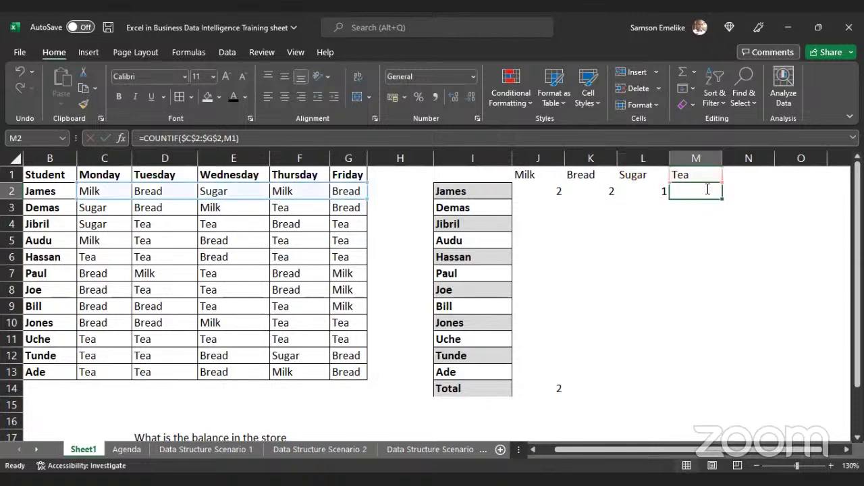
double_click(708, 190)
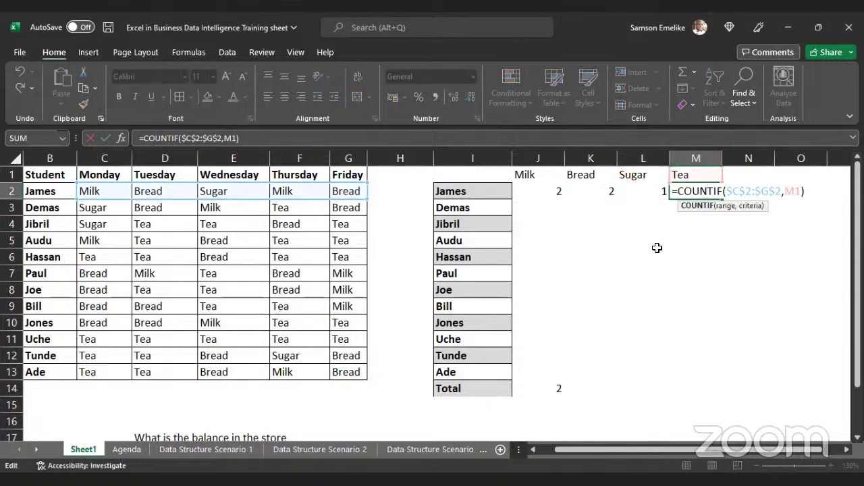
key("ctrl+Return")
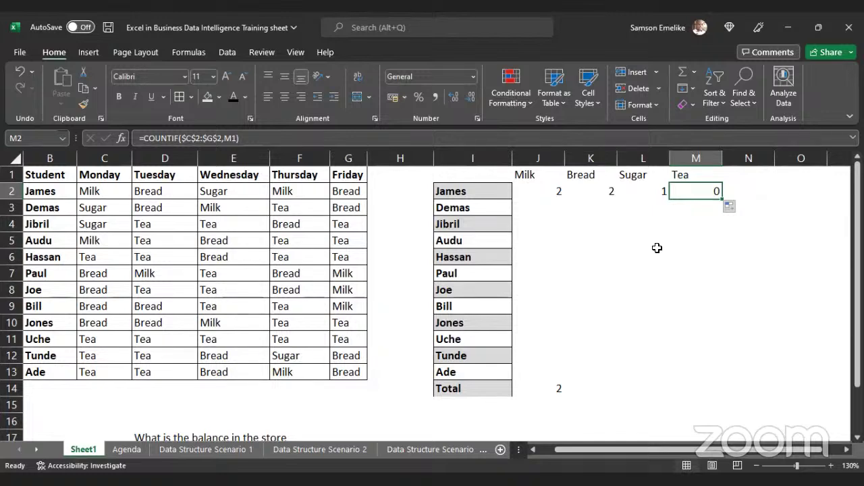
left_click(463, 73)
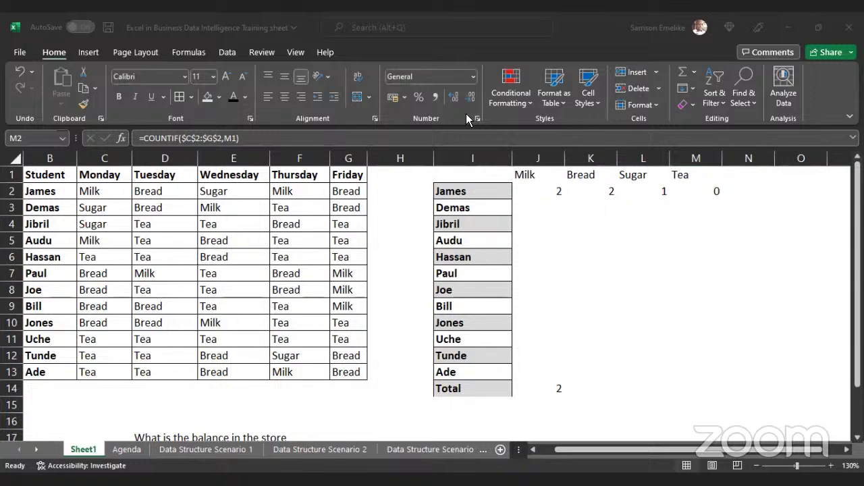
left_click(718, 198)
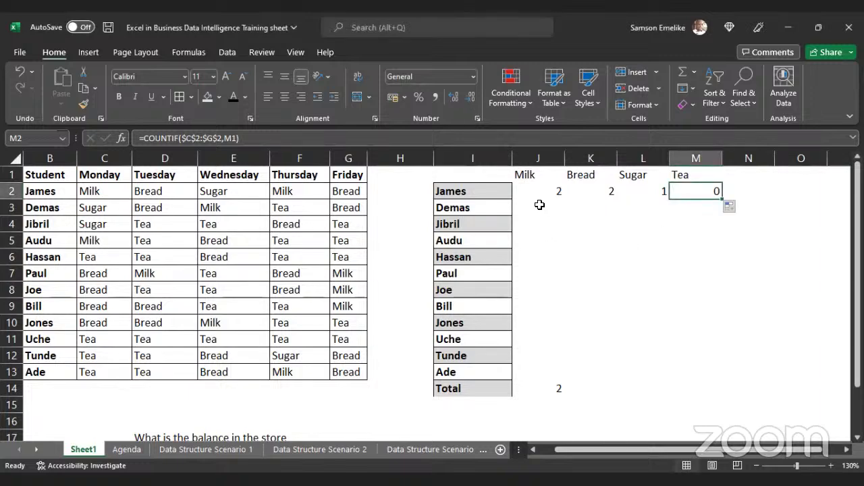
Fill the first student's COUNTIF formulas in J2:M2 down through row 13 for all the remaining students.
left_click_drag(538, 203, 546, 371)
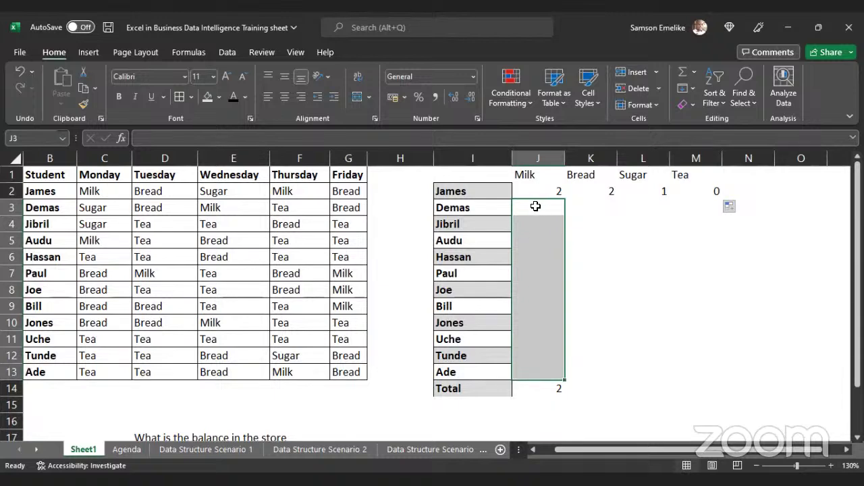
left_click_drag(538, 191, 693, 189)
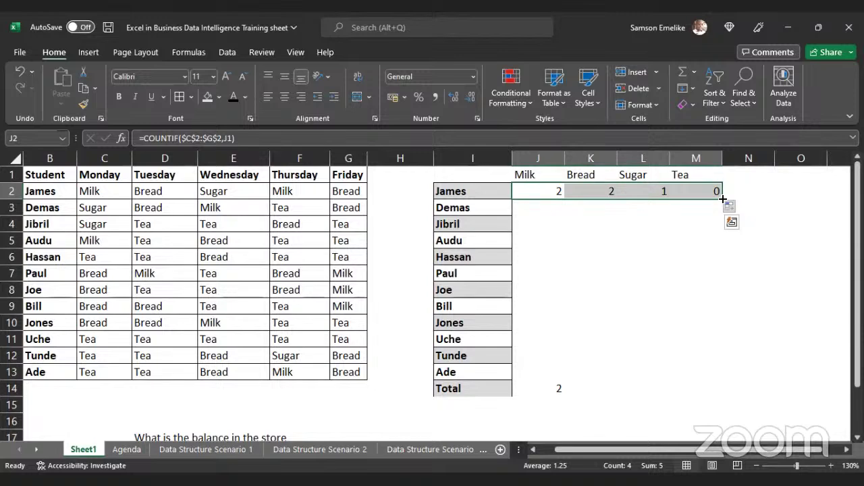
left_click_drag(725, 203, 713, 378)
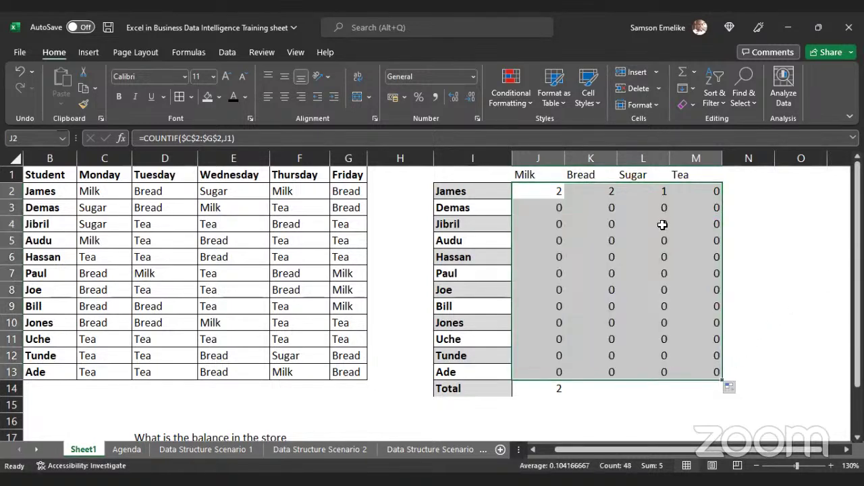
Inspect the formulas in J3, J12 and the Milk total to see which range and criteria cells the filled formulas reference.
left_click(532, 208)
key("F2")
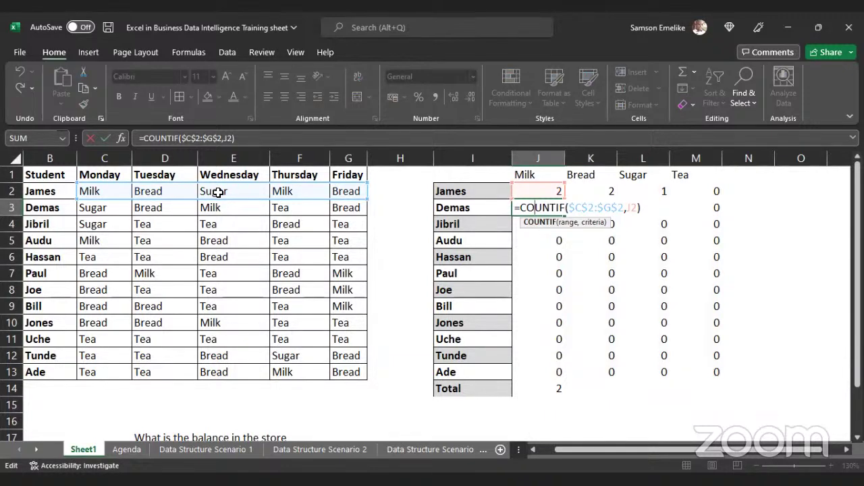
left_click(555, 388)
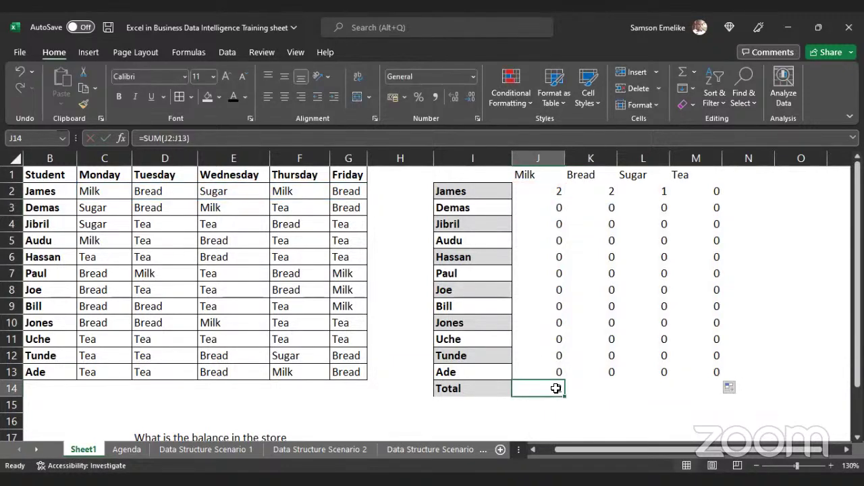
left_click(544, 354)
double_click(544, 354)
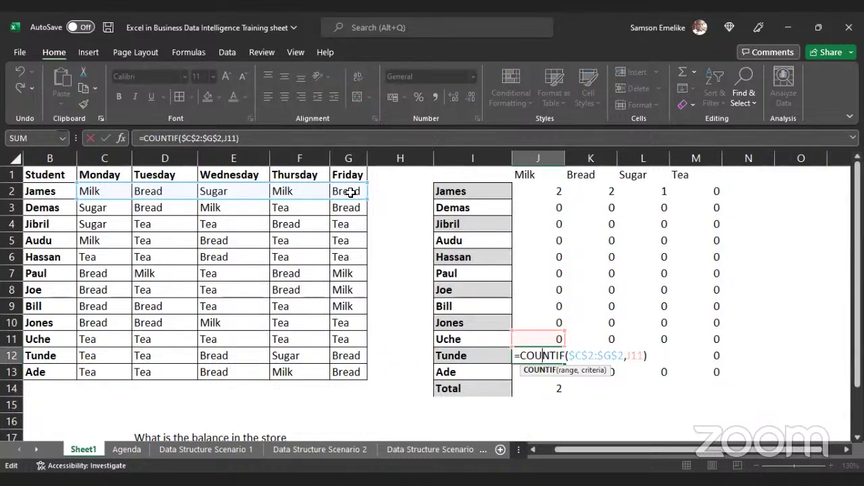
key("Escape")
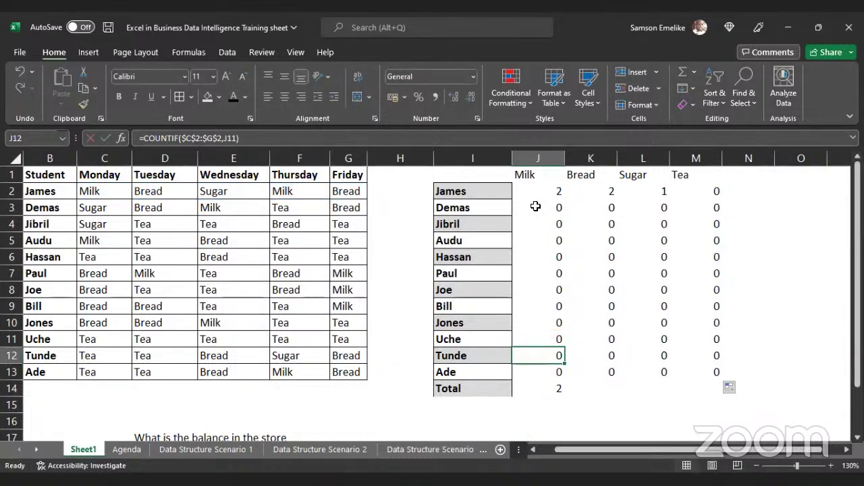
left_click(535, 206)
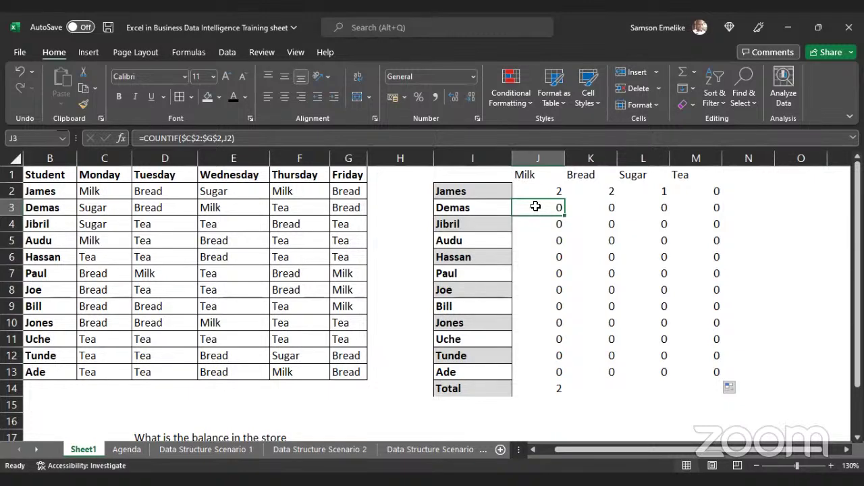
Examine the second student's counts in J3:M3 and the formulas filled into J4 and J3.
left_click_drag(535, 206, 717, 206)
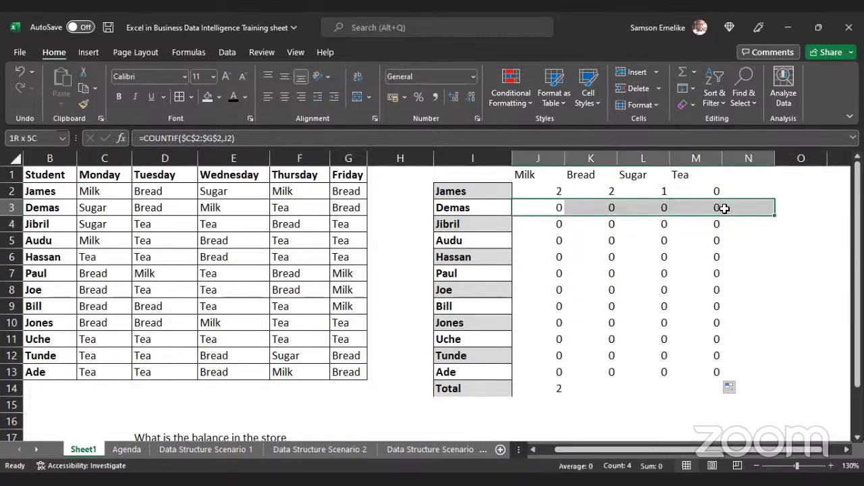
left_click(526, 224)
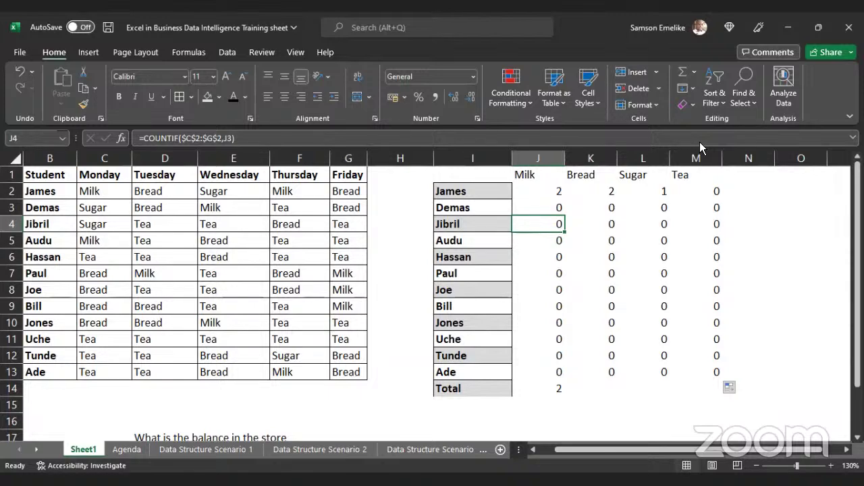
left_click(642, 93)
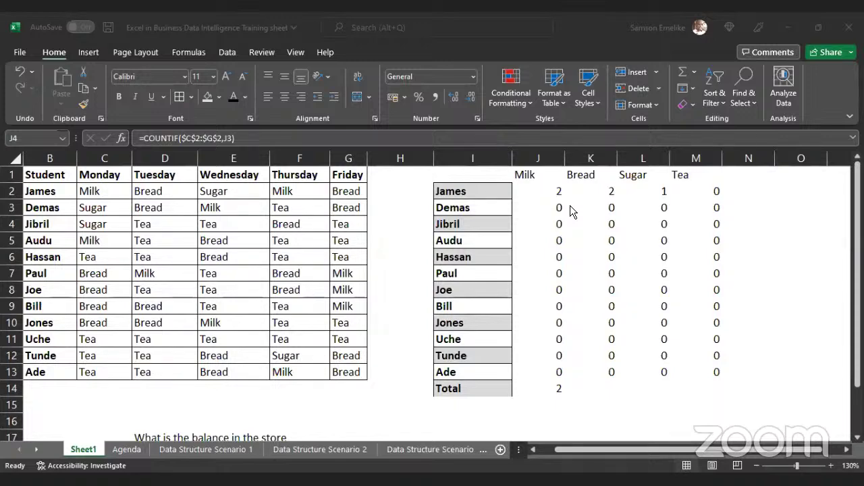
left_click(650, 372)
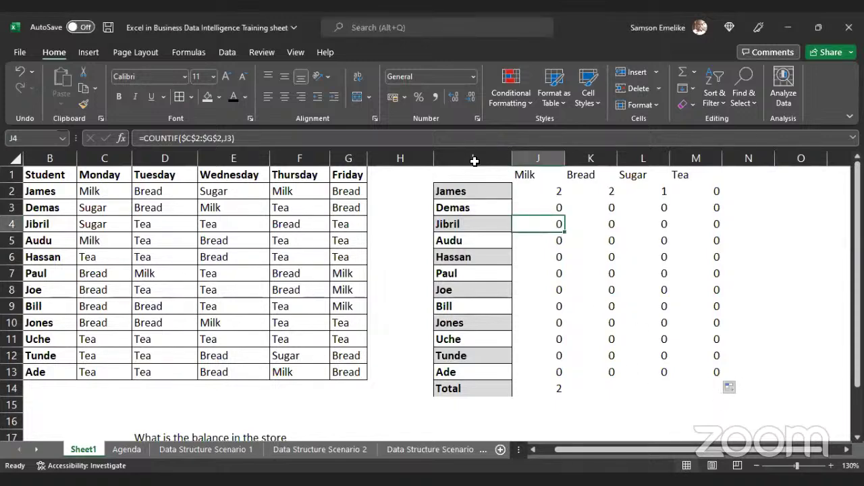
left_click(538, 206)
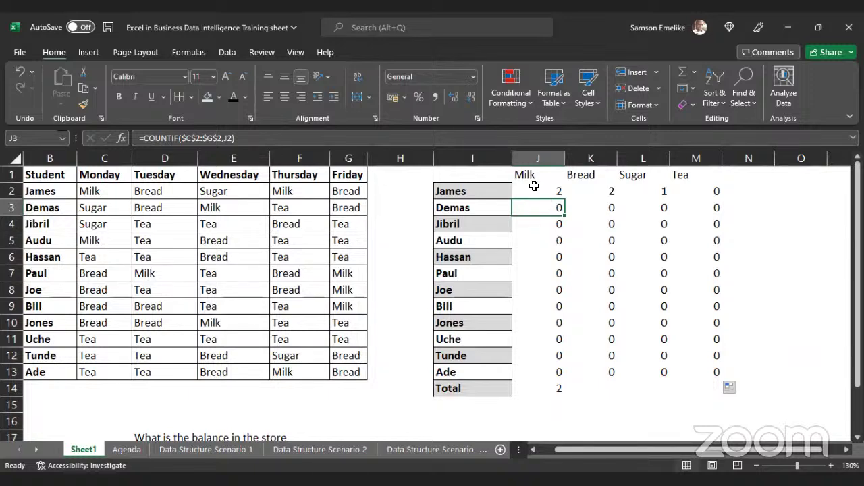
Make the COUNTIF range in J2 fully relative as C2:G2.
left_click(534, 186)
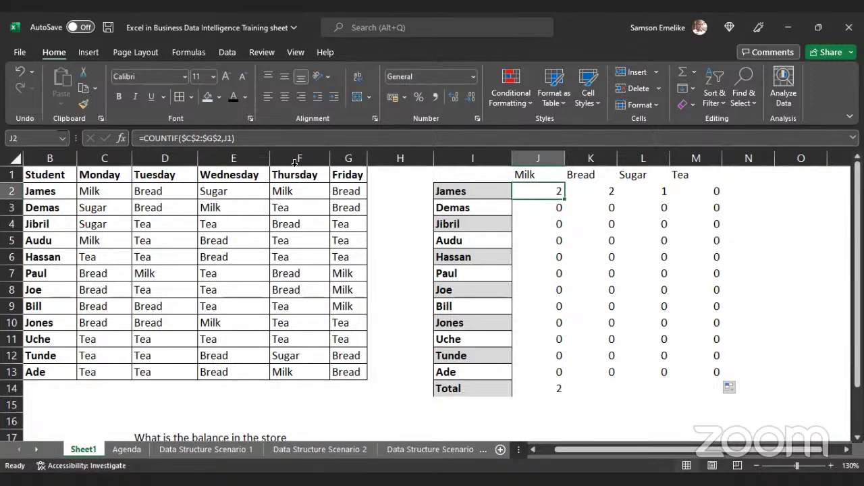
left_click(222, 138)
left_click_drag(222, 138, 185, 137)
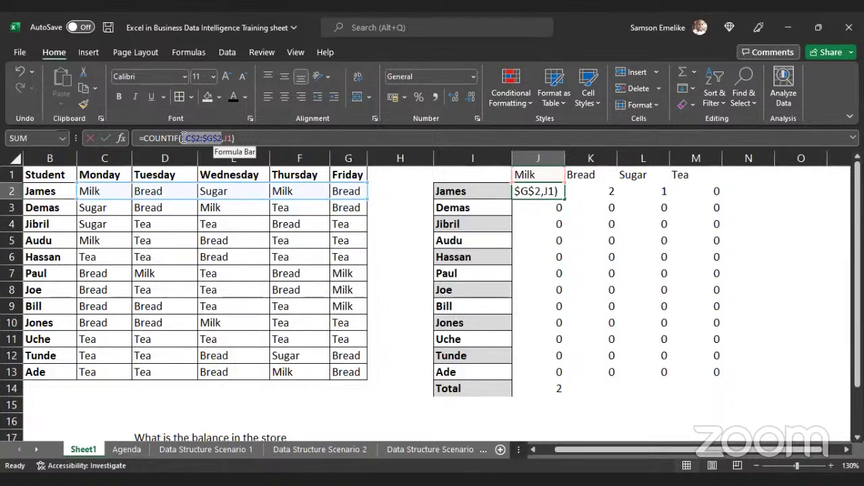
left_click_drag(183, 138, 183, 137)
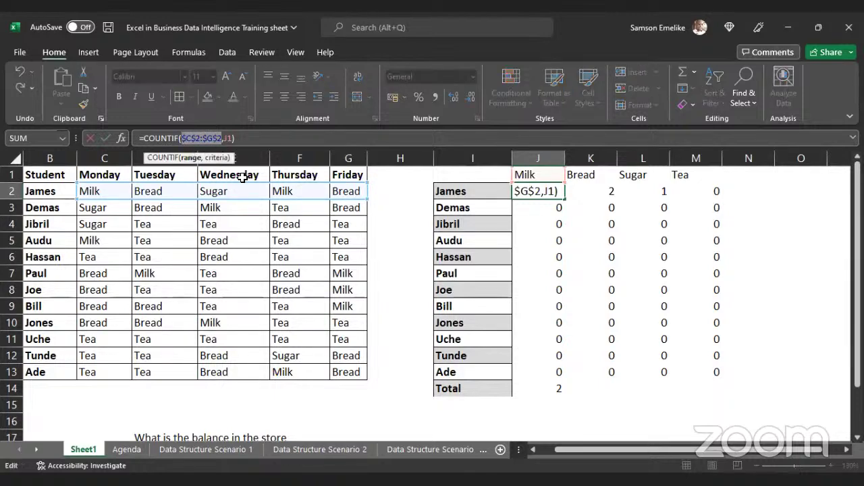
key("F4")
key("F4")
key("F4")
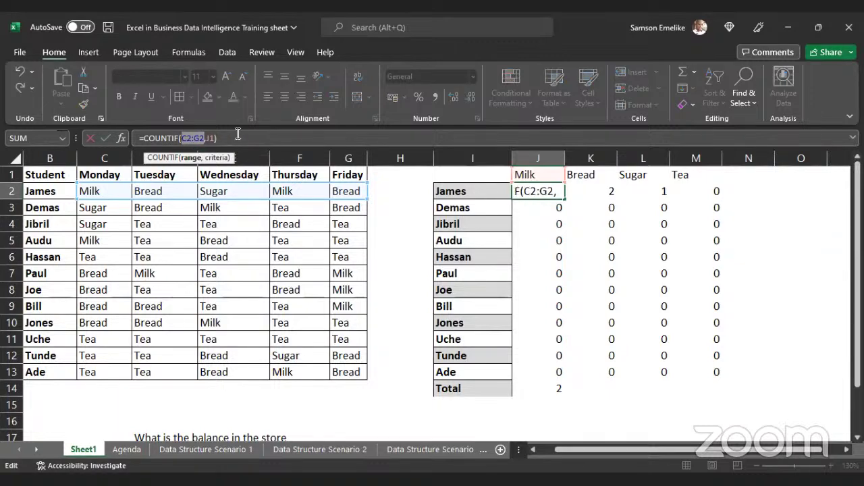
Lock the criteria in J2 as $J$1 and fill the formula down the Milk column through row 13.
left_click(215, 138)
type(")")
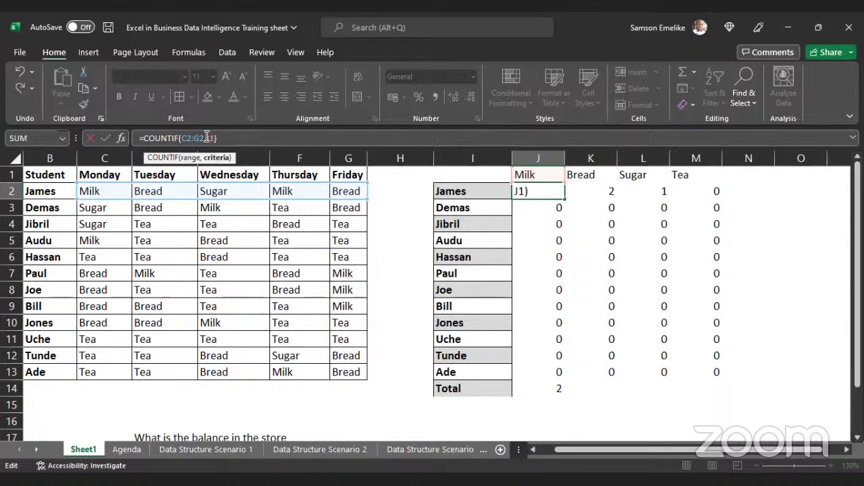
left_click_drag(207, 138, 212, 137)
key("F4")
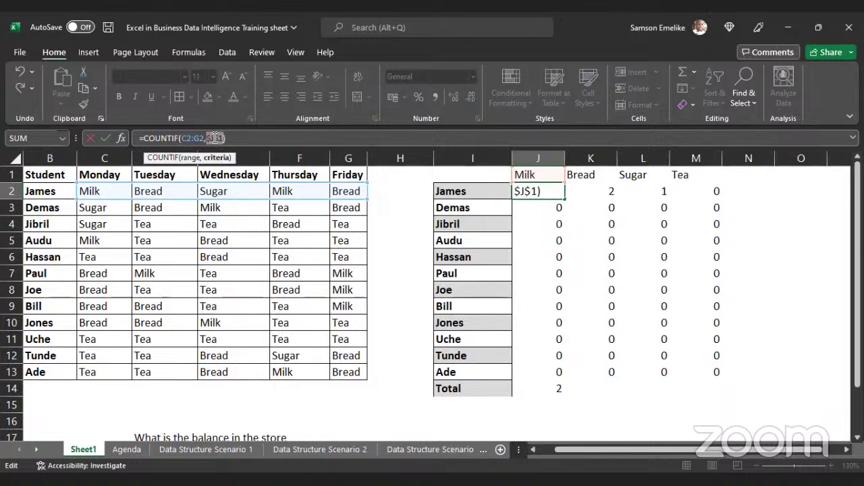
key("Return")
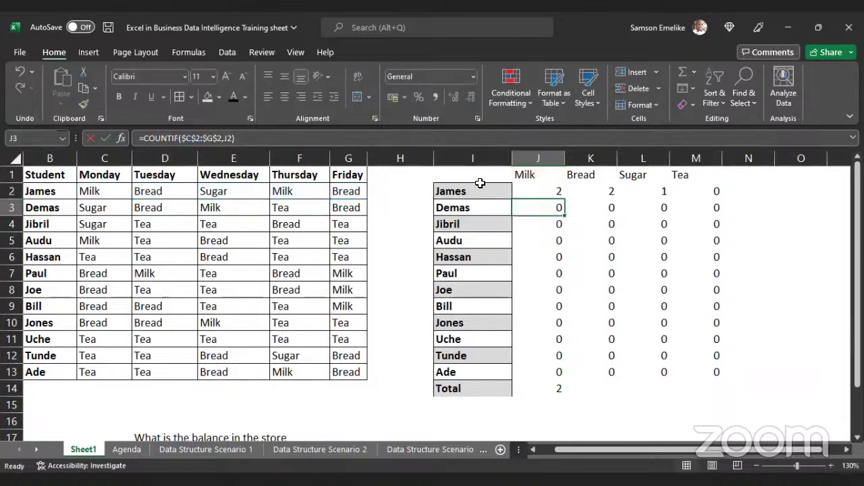
left_click(555, 191)
double_click(564, 198)
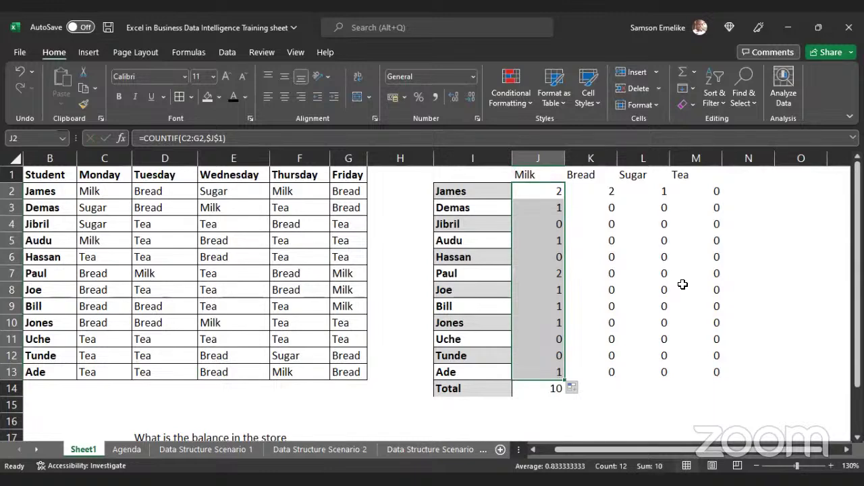
Inspect the filled Milk formulas in J4 and J11 to check the row range and header each one references.
left_click(527, 225)
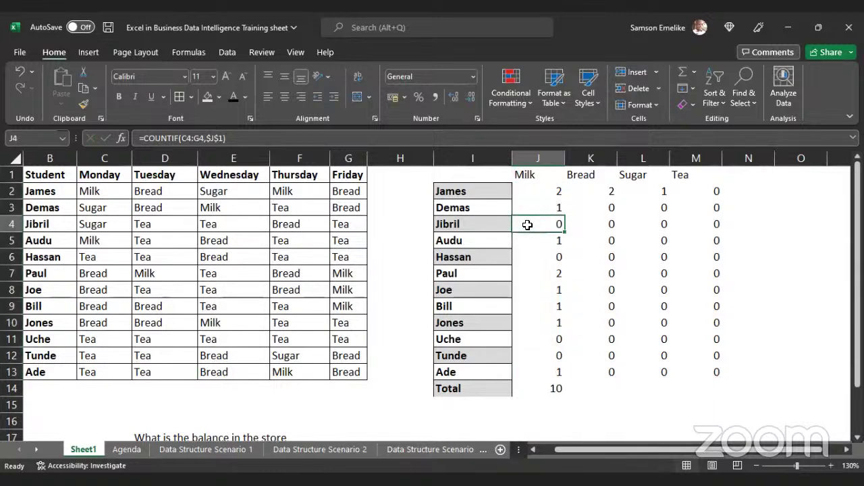
key("F2")
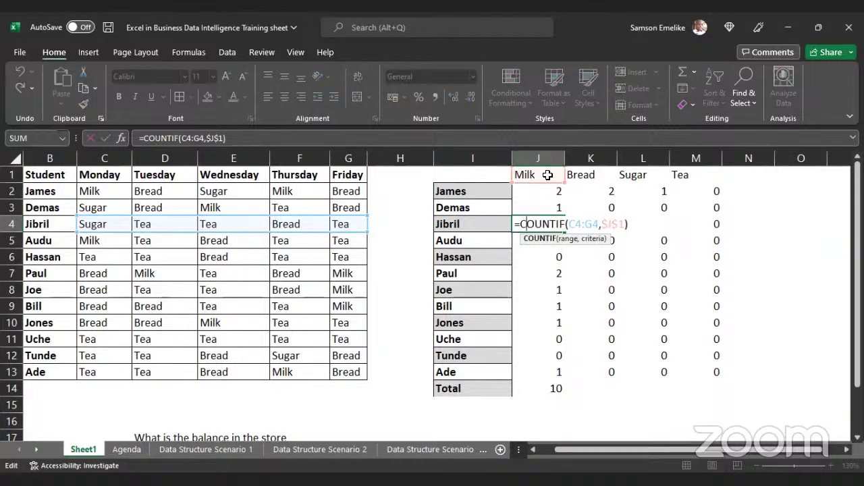
key("Escape")
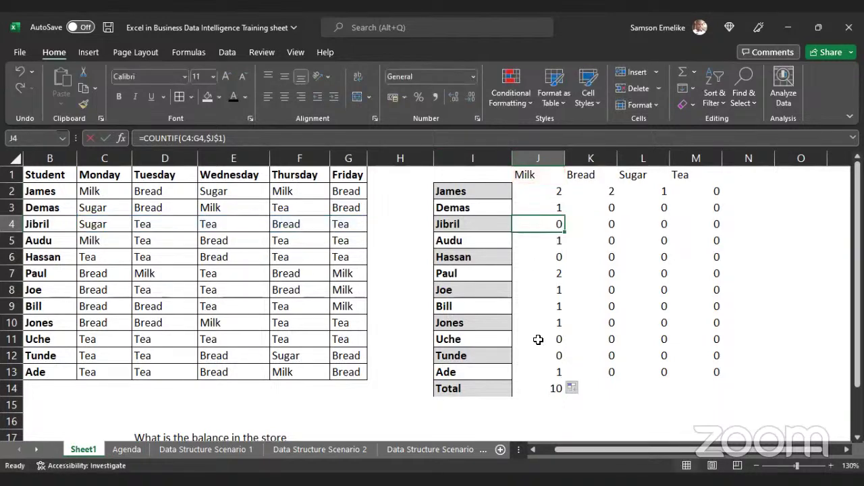
left_click(538, 339)
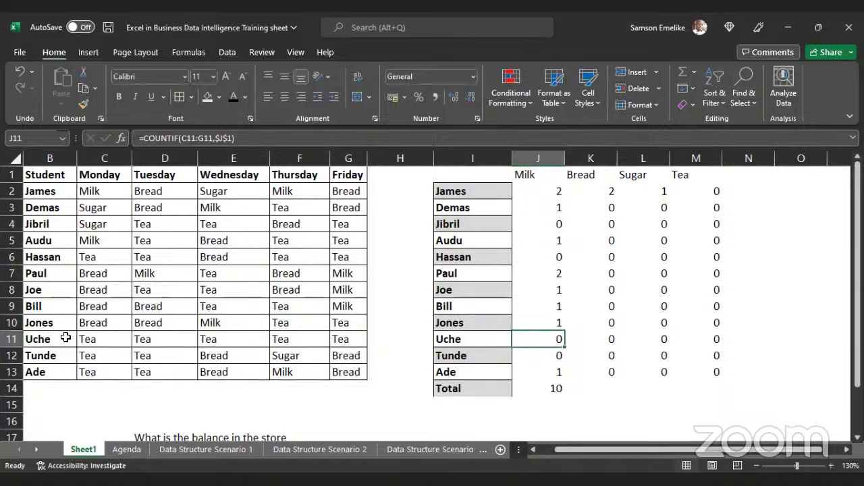
key("F2")
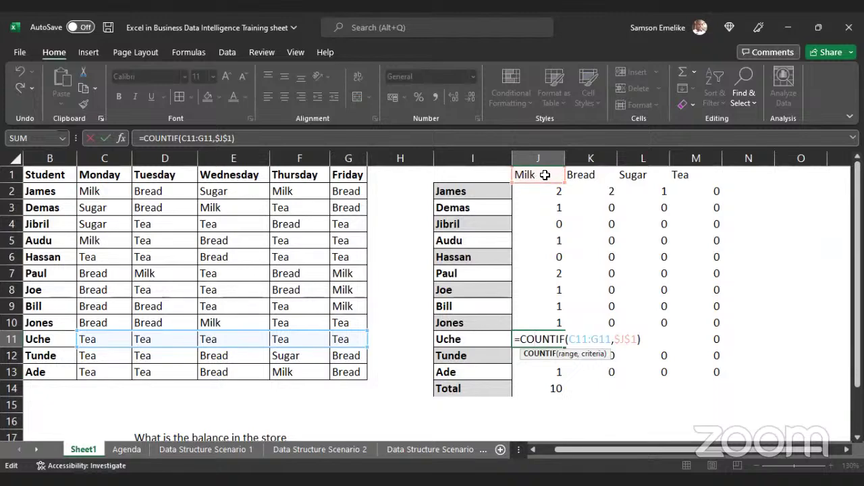
key("Escape")
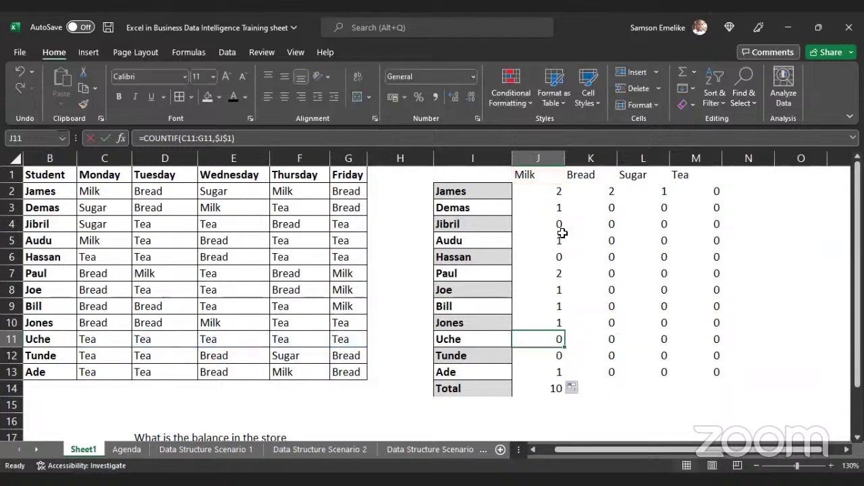
Compare the Milk formula in J3 with the Bread formula in K3.
left_click(537, 207)
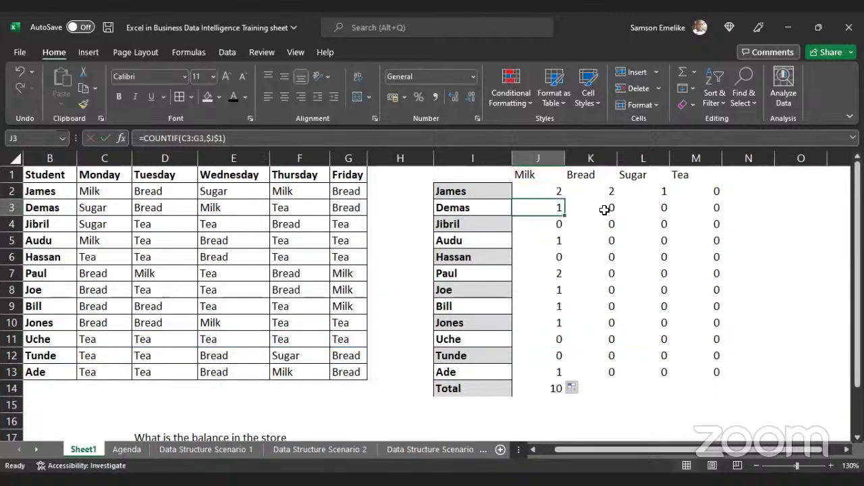
left_click(593, 206)
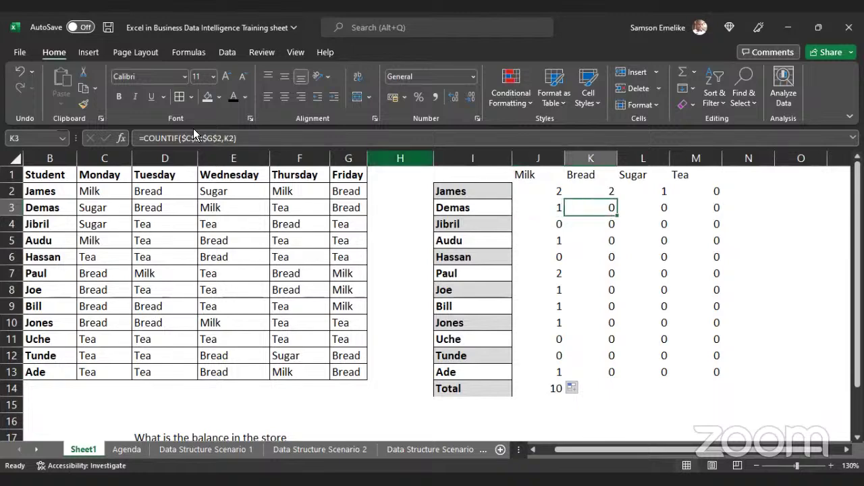
left_click(542, 205)
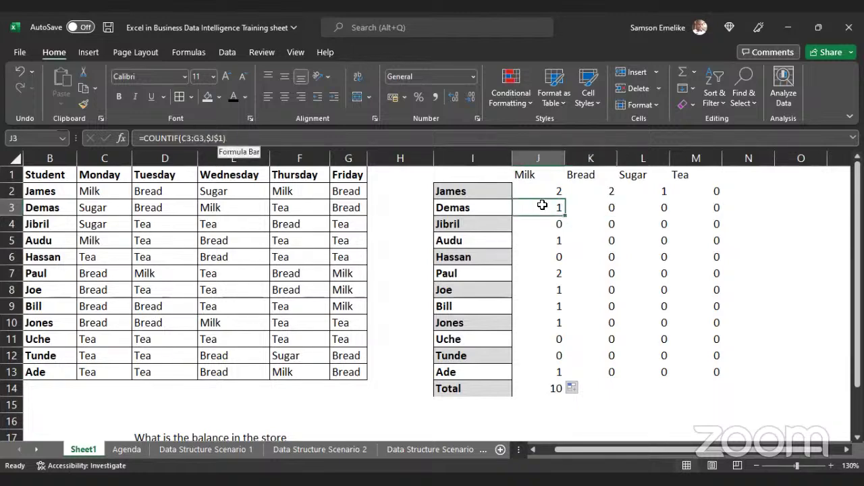
Change the COUNTIF range in the Bread formula in K3 to the relative reference C2:G2.
left_click(587, 207)
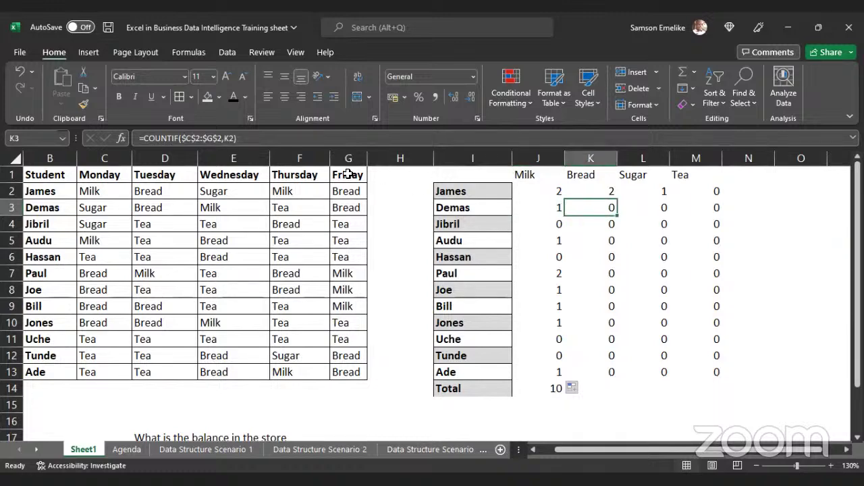
left_click(206, 137)
left_click_drag(206, 138, 180, 137)
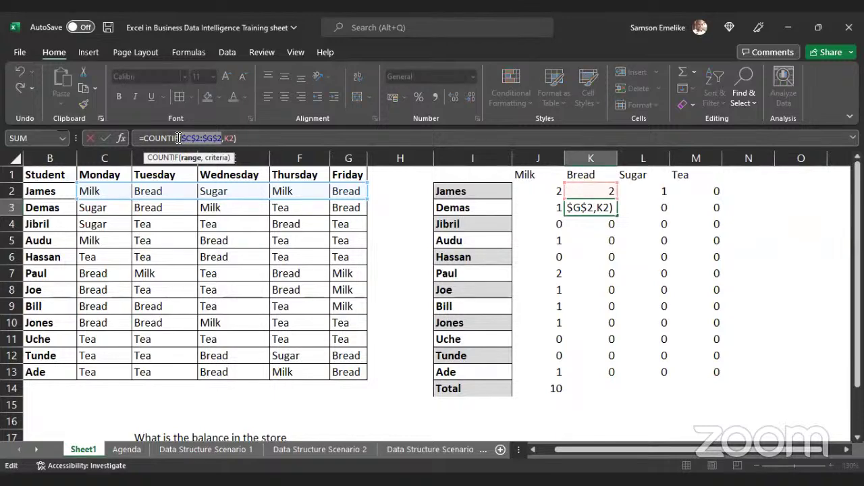
key("F4")
key("F4")
key("F4")
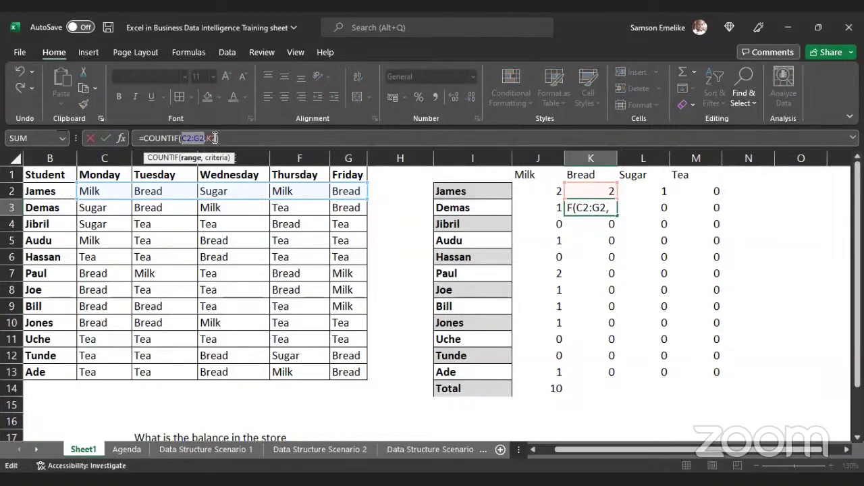
Make the criteria in K3 absolute as $K$2 and fill the formula down the Bread column through row 13.
left_click(212, 138)
type("K2")
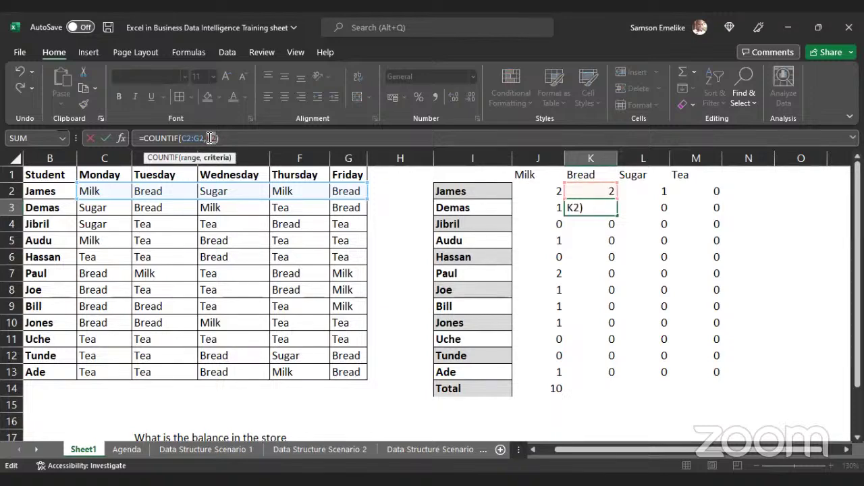
key("F4")
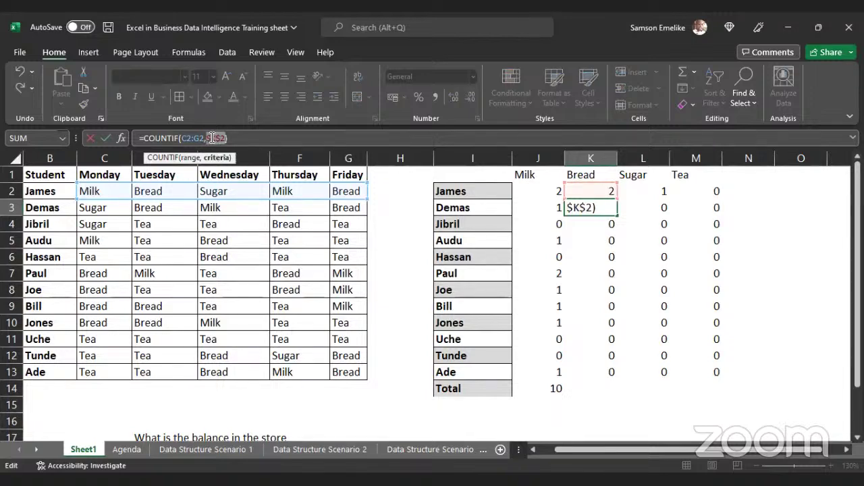
key("Tab")
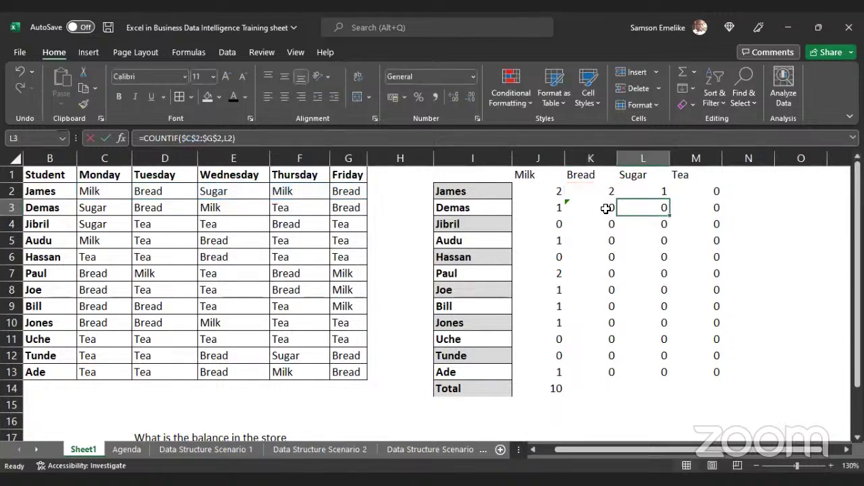
left_click(604, 209)
double_click(617, 215)
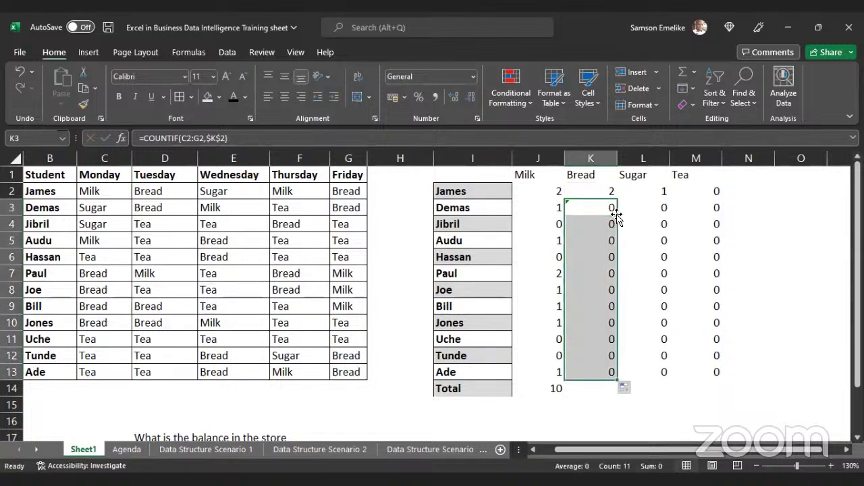
Inspect the Bread formulas in K3, K4 and K2 to see which range and criteria cells they reference.
left_click(592, 206)
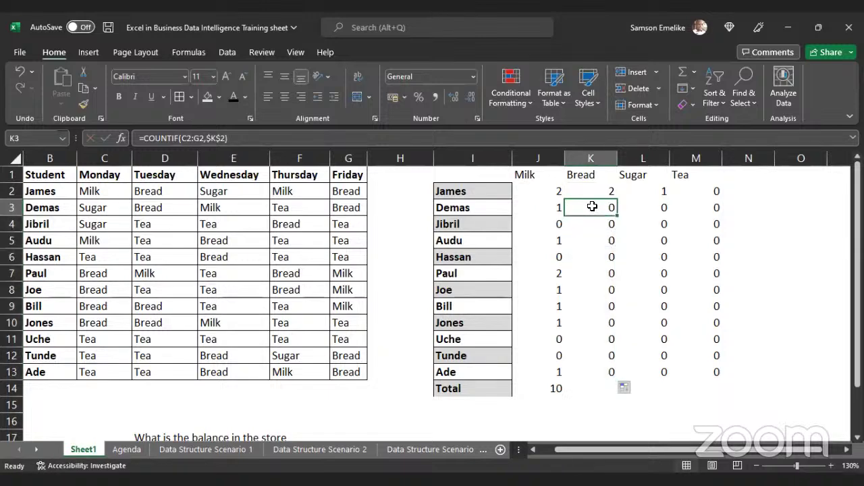
double_click(607, 226)
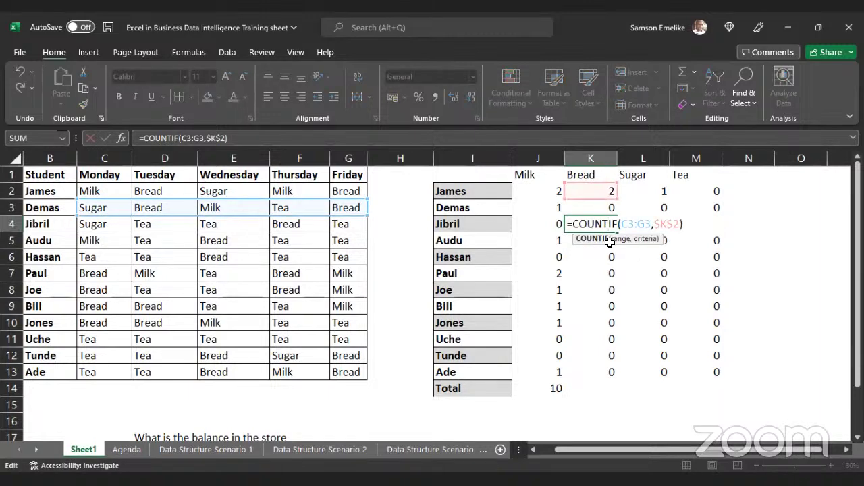
key("Escape")
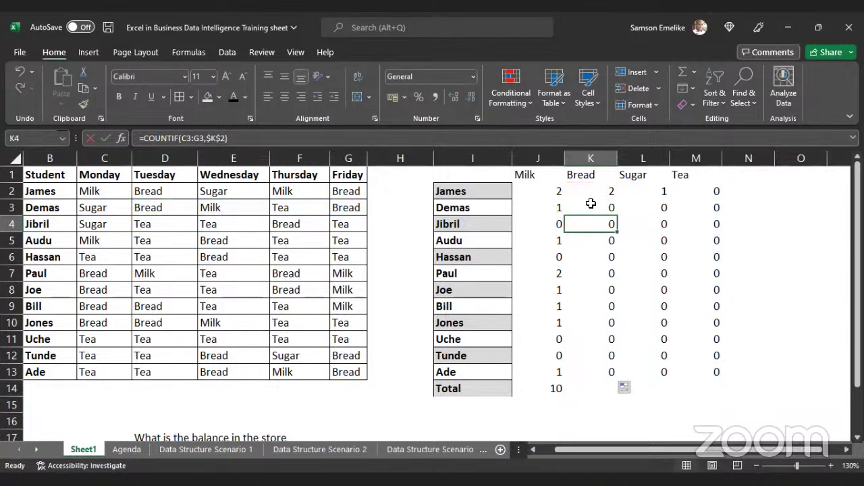
double_click(590, 203)
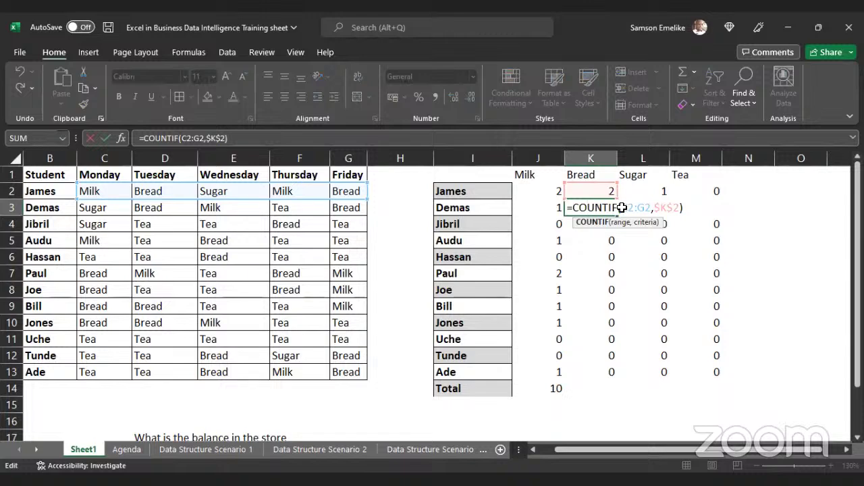
key("Escape")
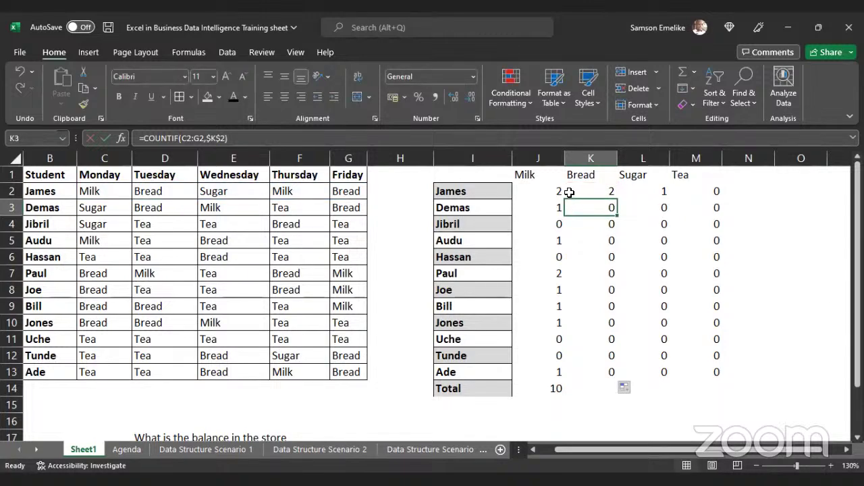
left_click(598, 190)
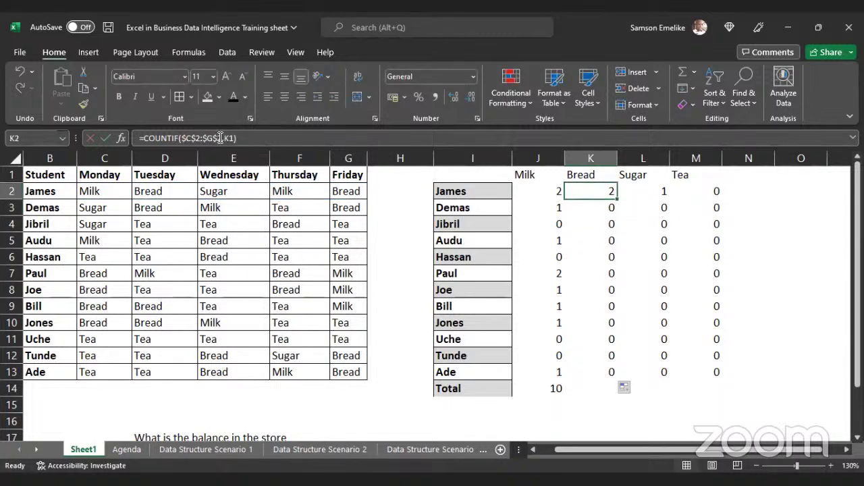
Change the COUNTIF range in the Bread formula in K2 to the relative reference C2:G2.
left_click_drag(220, 138, 182, 138)
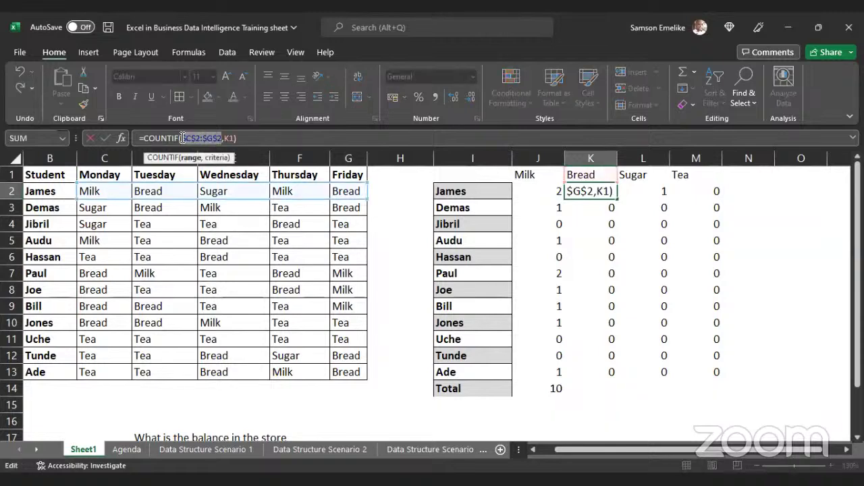
key("F4")
key("F4")
key("F4")
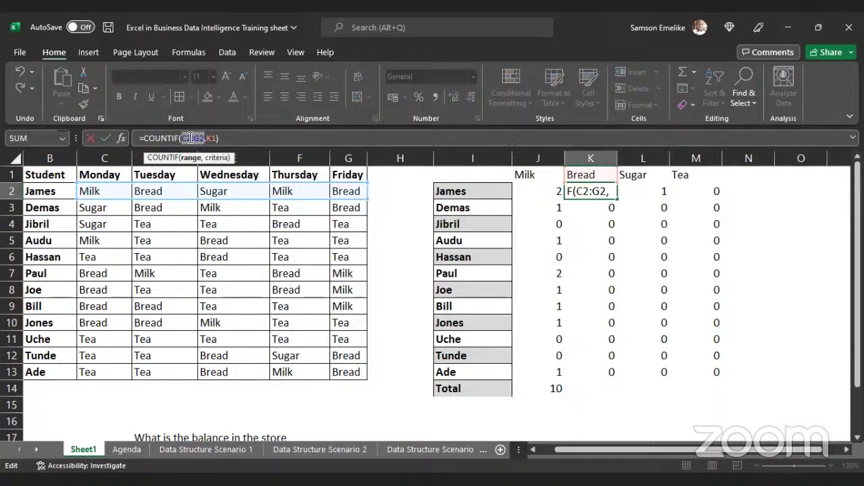
Lock the criteria in K2 as $K$1 and fill the formula down the Bread column through row 13.
double_click(210, 138)
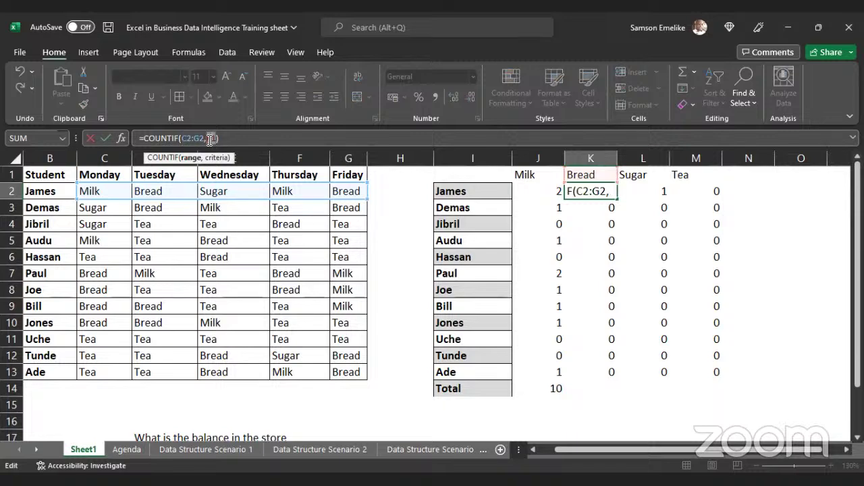
key("F4")
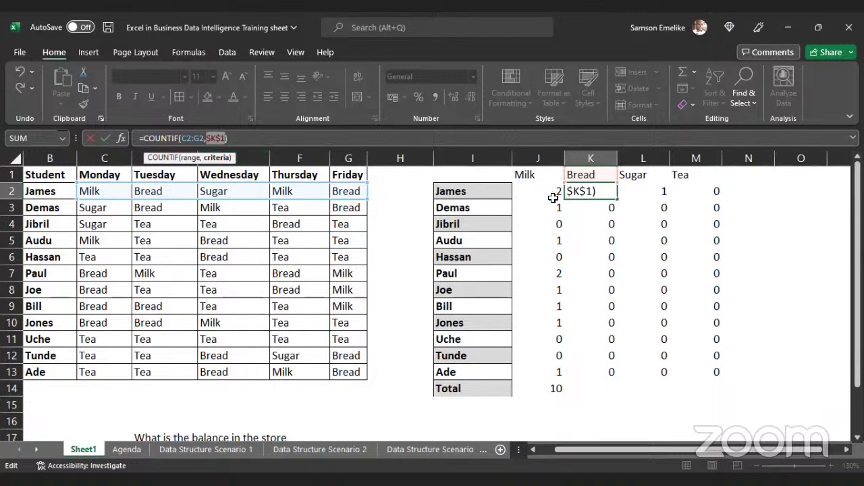
key("Return")
left_click(609, 194)
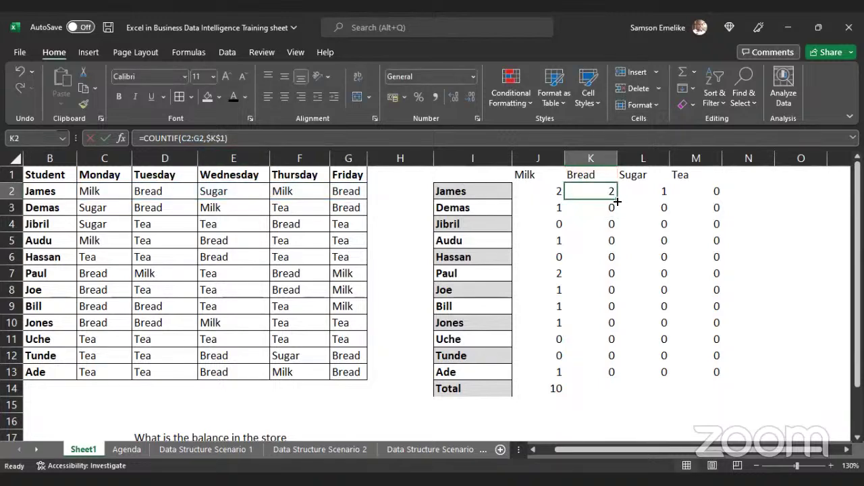
double_click(616, 200)
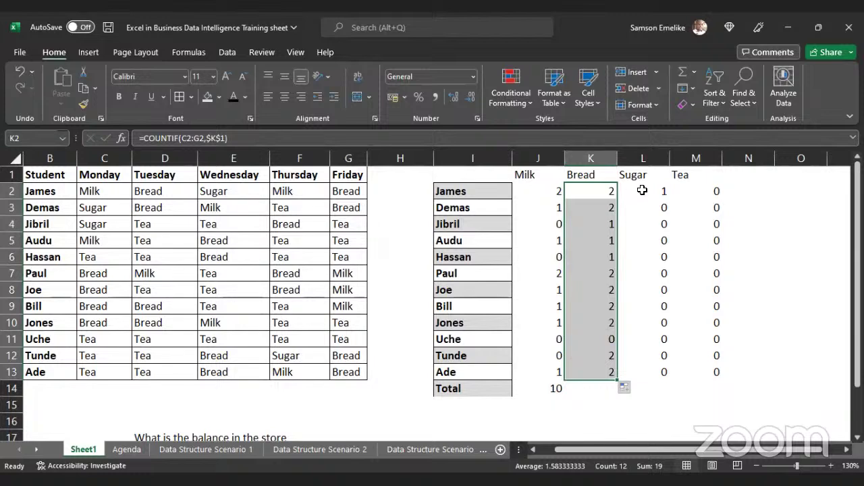
Change the COUNTIF range in the Sugar formula in L2 to the relative reference C2:G2.
left_click(642, 190)
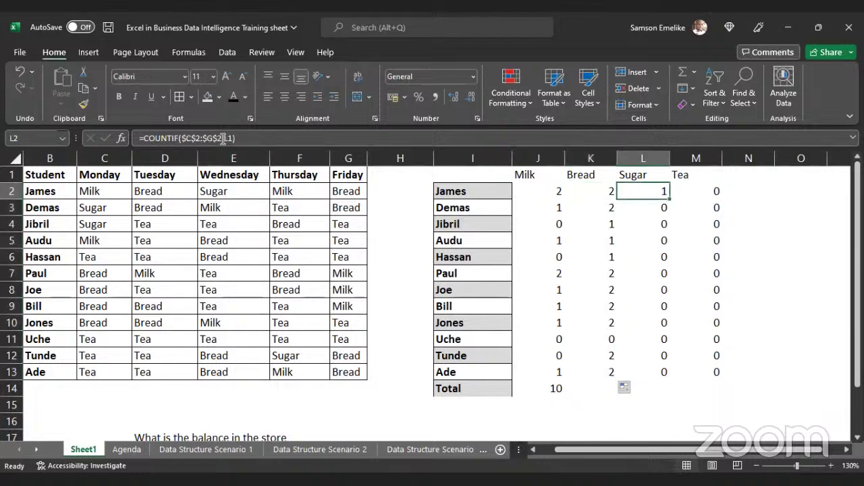
left_click_drag(222, 138, 185, 138)
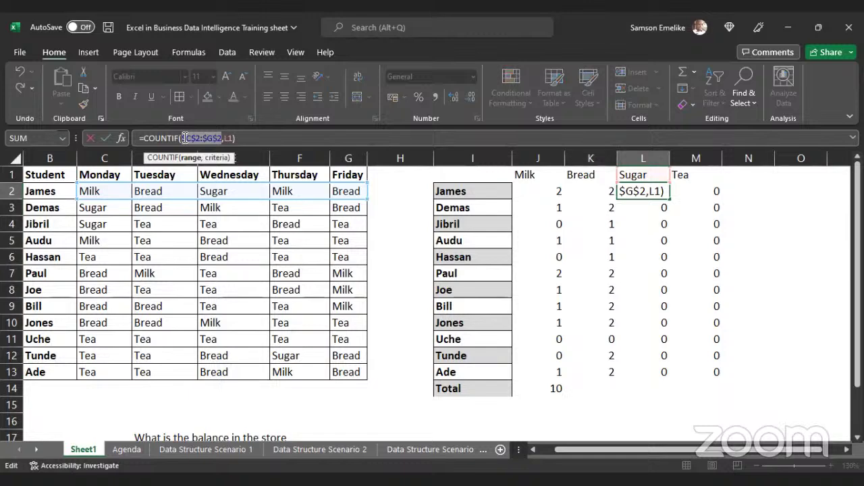
key("F4")
key("F4")
key("F4")
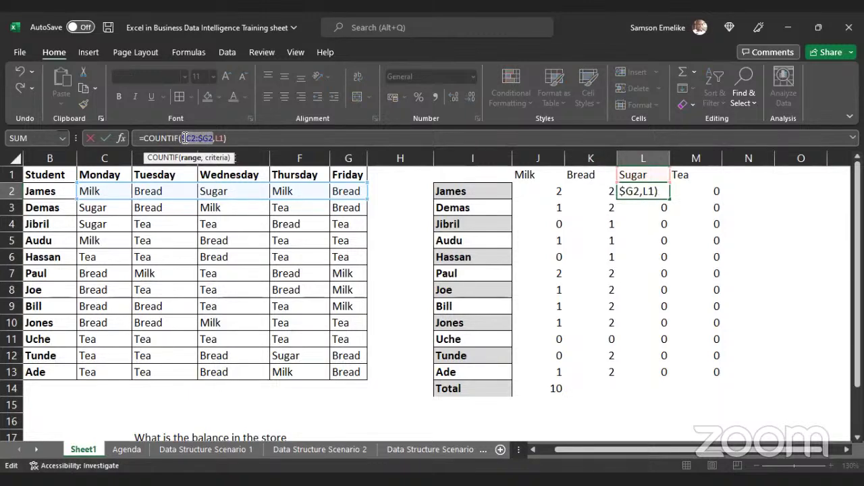
Lock the criteria in L2 as $L$1, fill the formula down the Sugar column through row 13 and check the copy in L5.
double_click(210, 138)
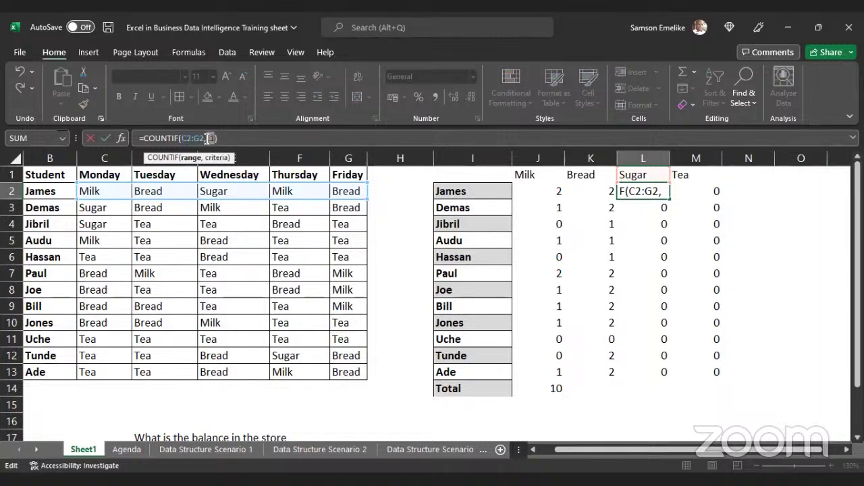
left_click_drag(208, 138, 205, 139)
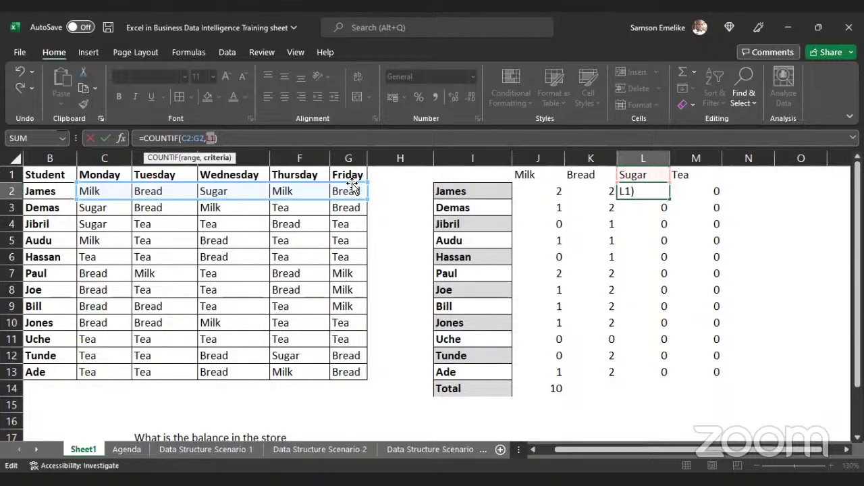
key("F4")
key("Return")
left_click(662, 193)
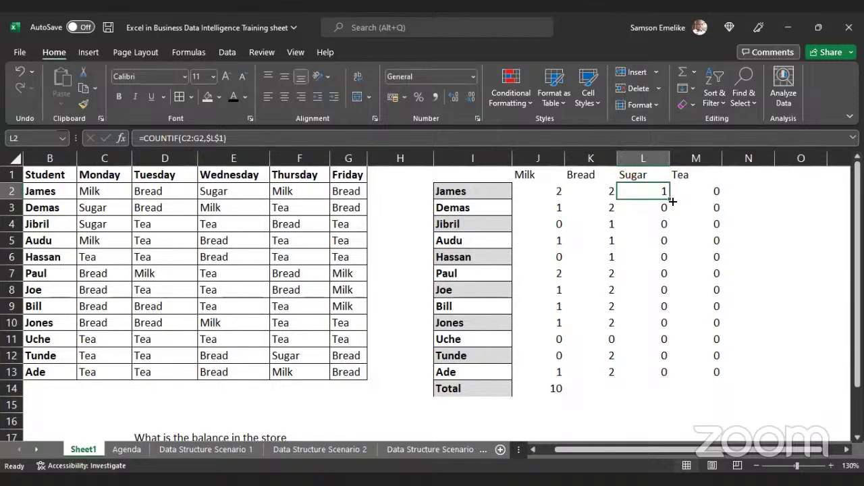
double_click(671, 201)
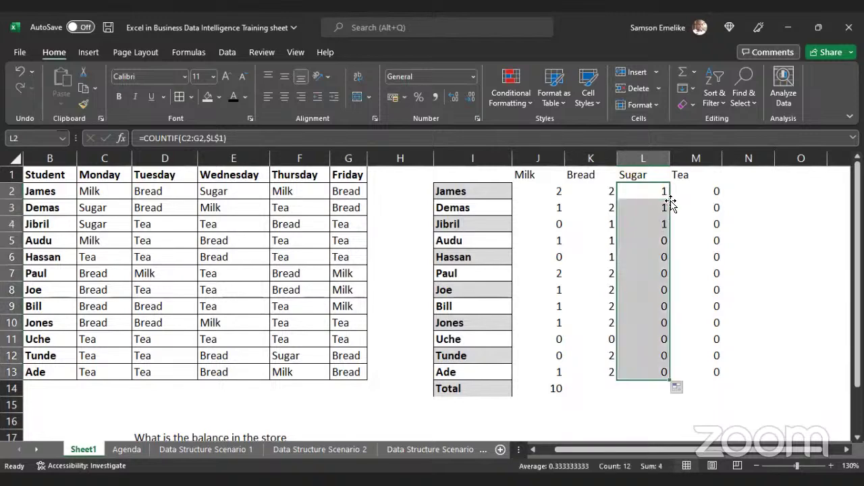
double_click(656, 241)
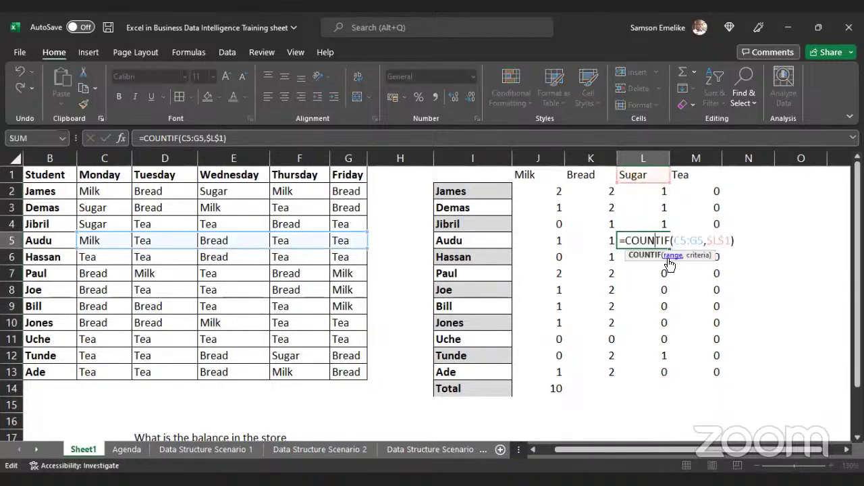
key("Escape")
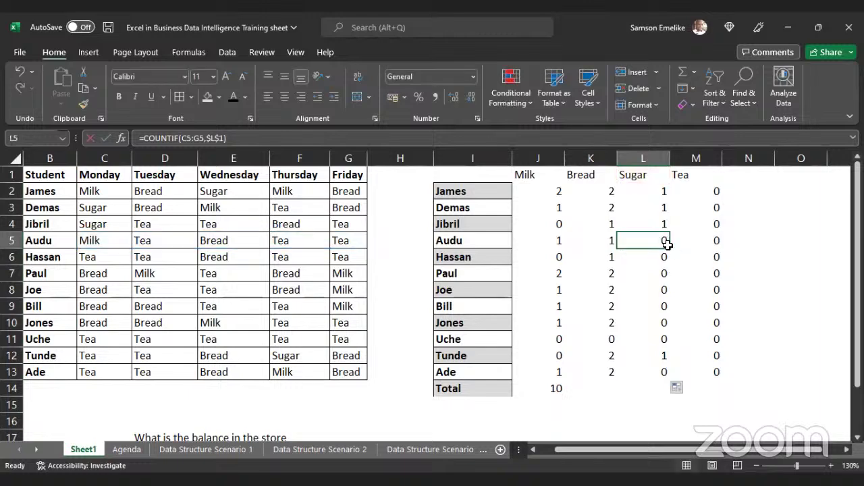
Change the COUNTIF range in the Tea formula in M2 to the relative reference C2:G2.
left_click(690, 190)
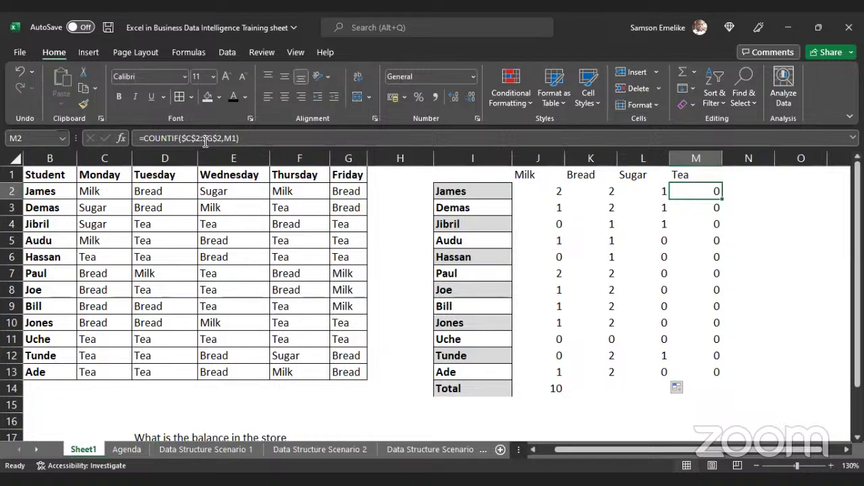
left_click_drag(222, 138, 182, 138)
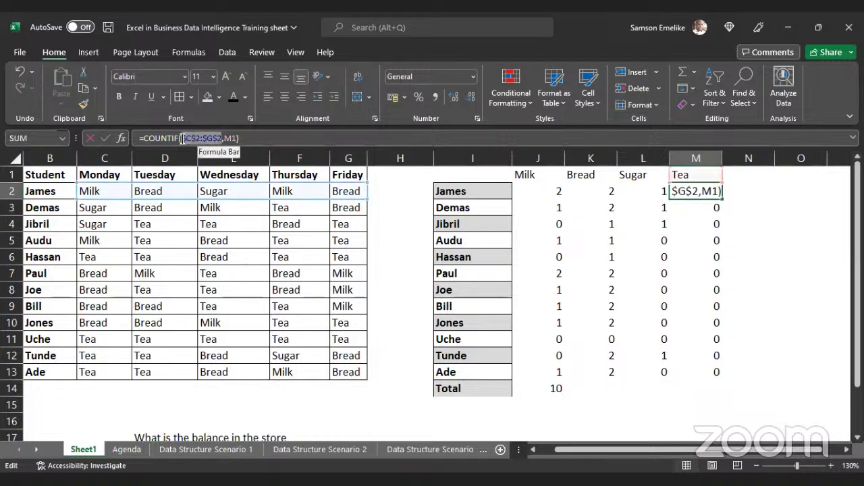
key("F3")
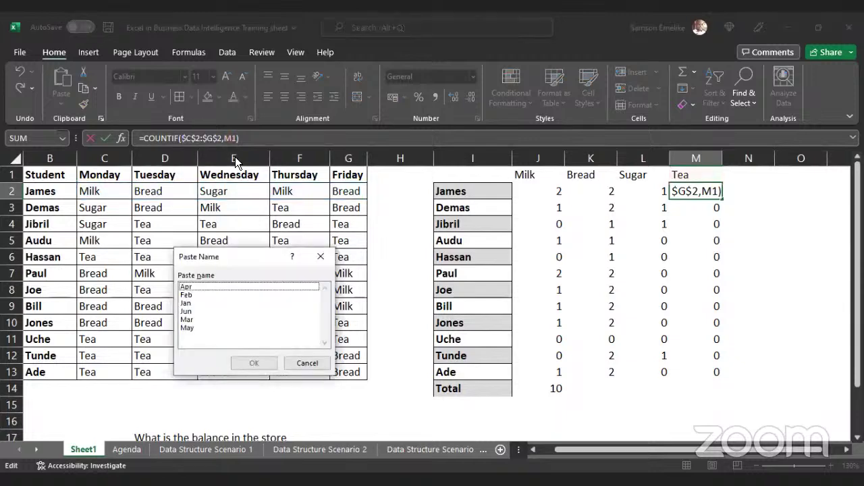
key("Escape")
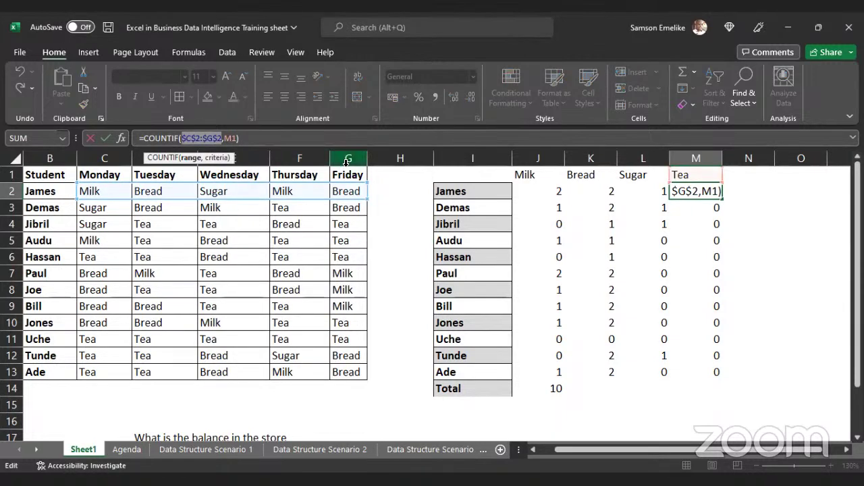
key("F4")
key("F4")
key("F4")
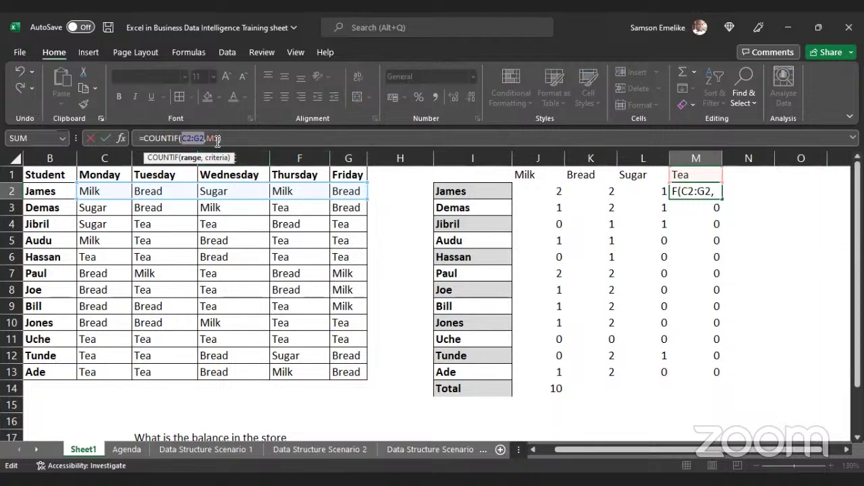
Lock the criteria in M2 as $M$1 and fill the formula down the Tea column through row 13.
left_click(216, 139)
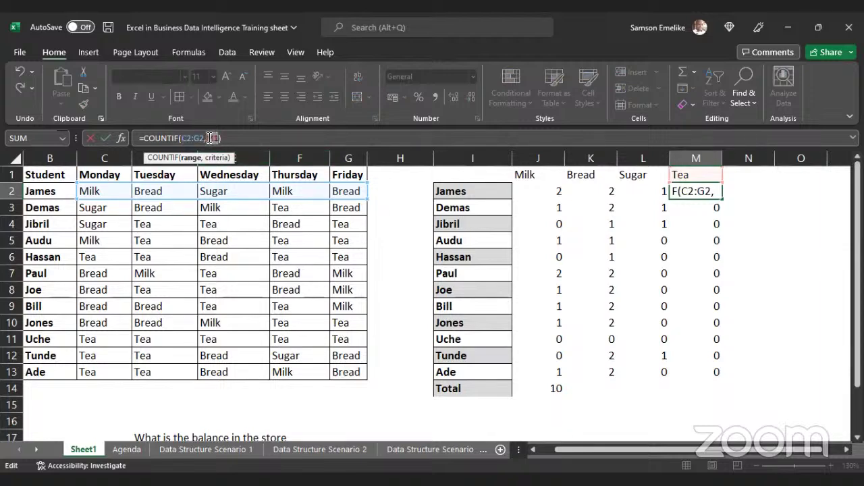
key("F4")
key("Return")
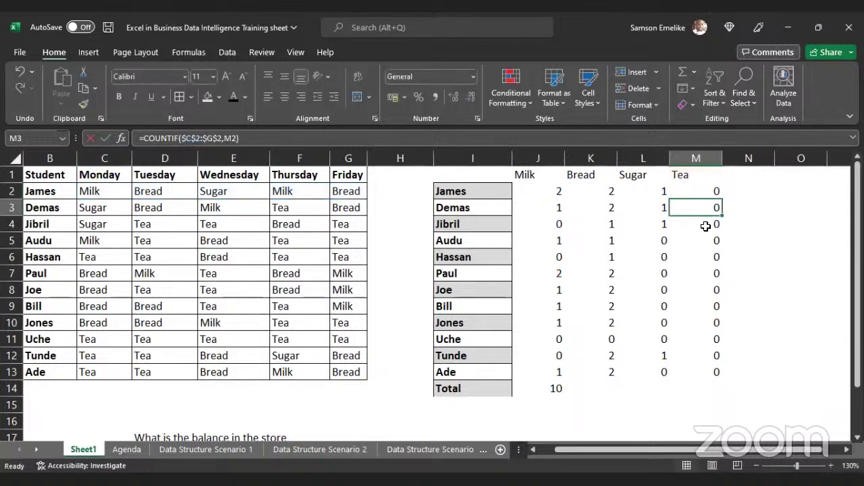
left_click(699, 191)
double_click(721, 200)
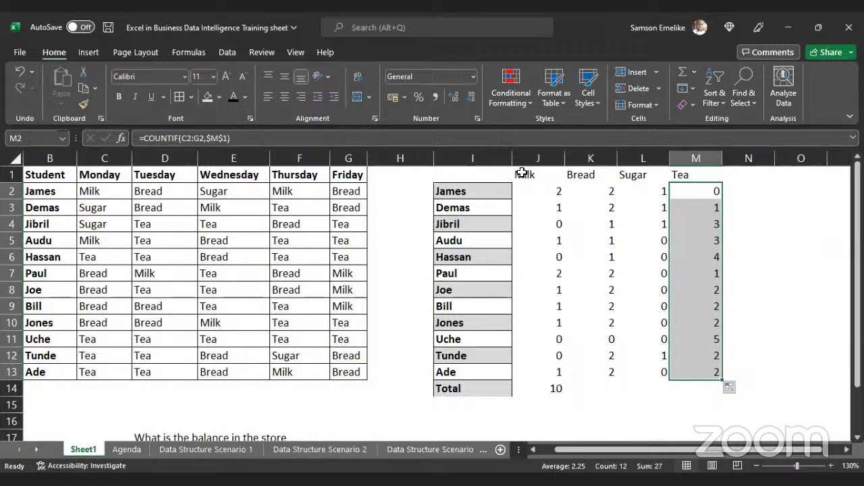
Inspect the item headers and the filled formulas in M5 and K11 for their row ranges and header criteria.
left_click_drag(523, 173, 679, 175)
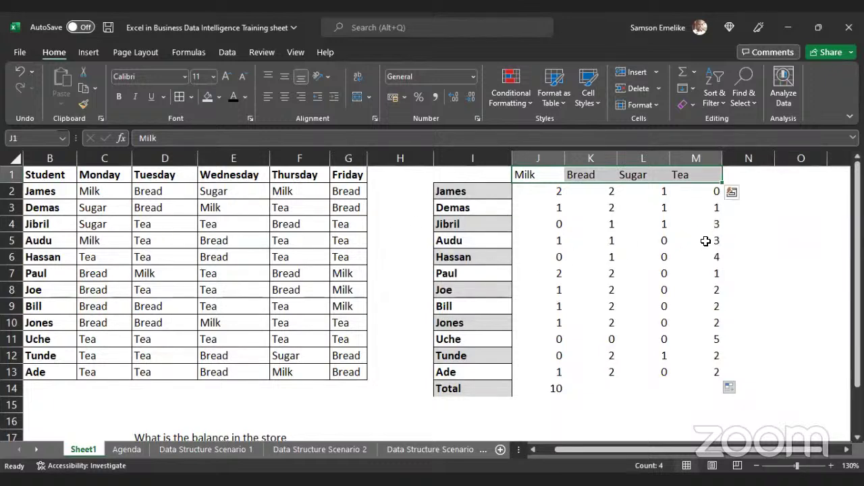
left_click(709, 240)
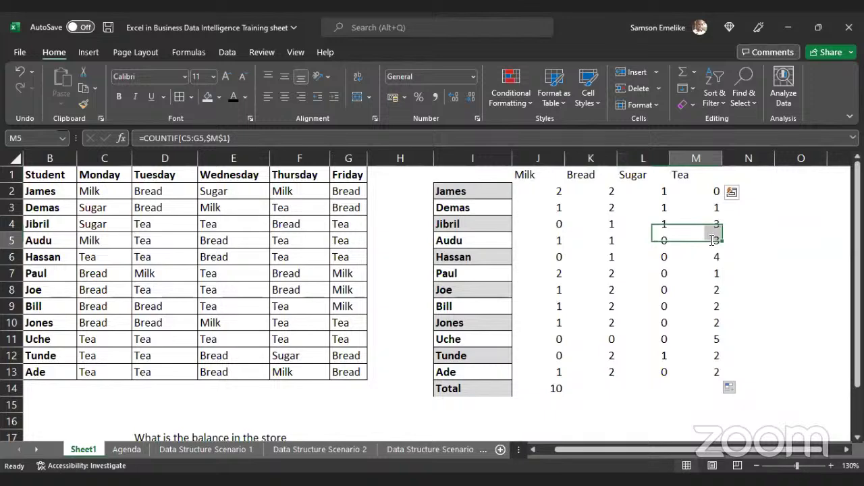
double_click(712, 241)
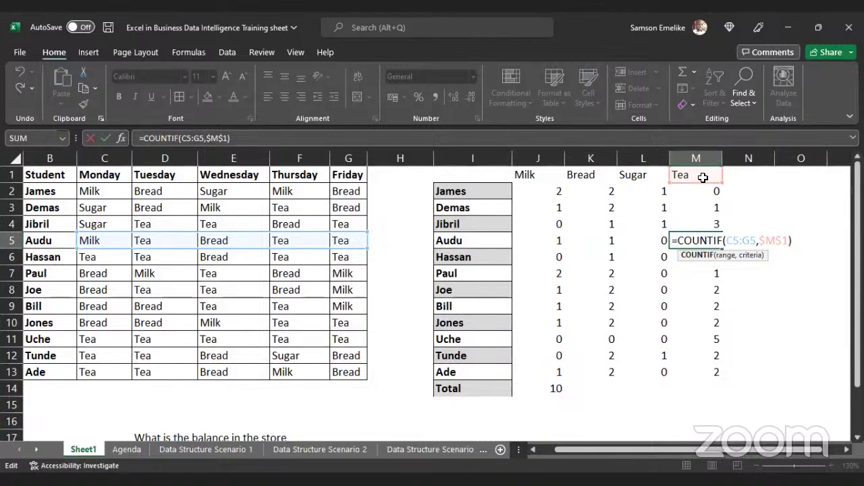
key("Escape")
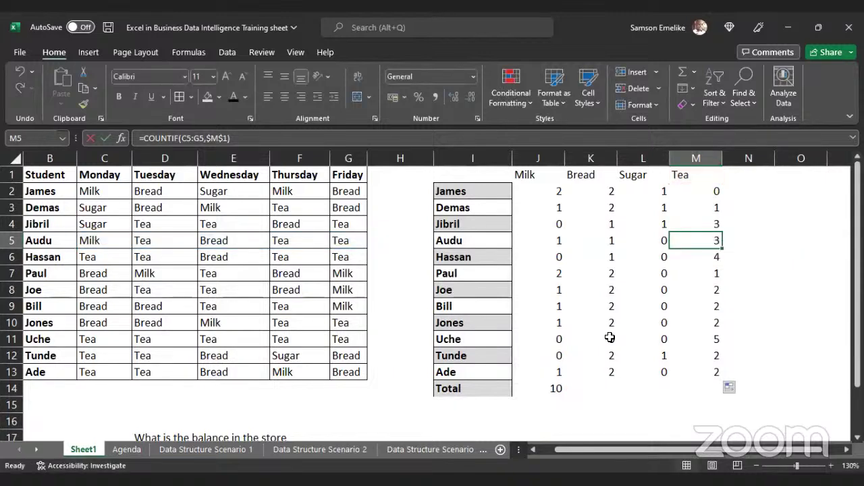
double_click(609, 337)
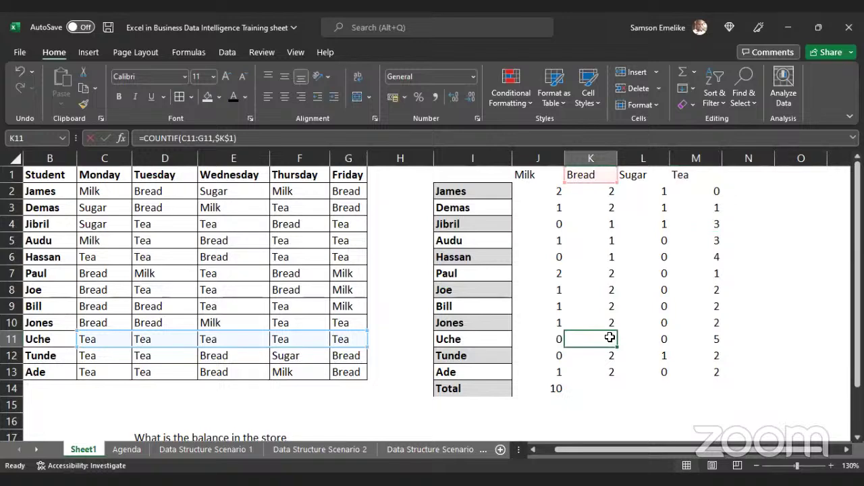
Fill the Total sum from J14 across to M14 and add borders to all cells of the summary range J1:M14.
left_click(555, 388)
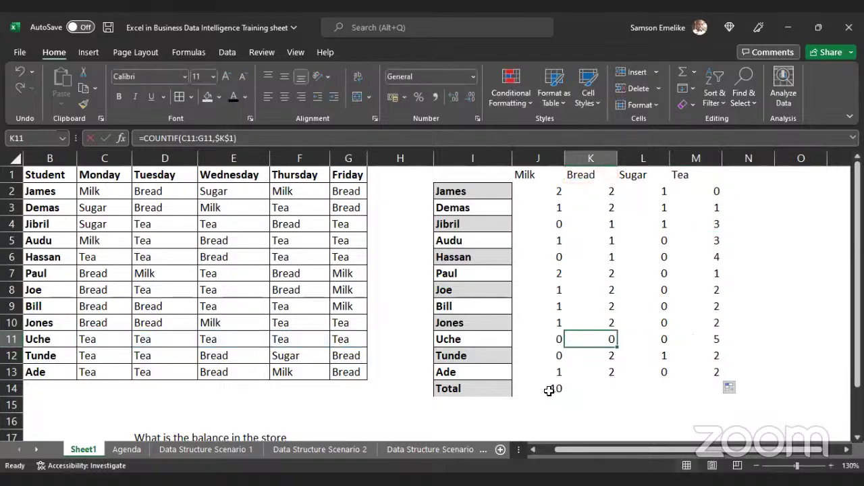
left_click_drag(564, 396, 734, 388)
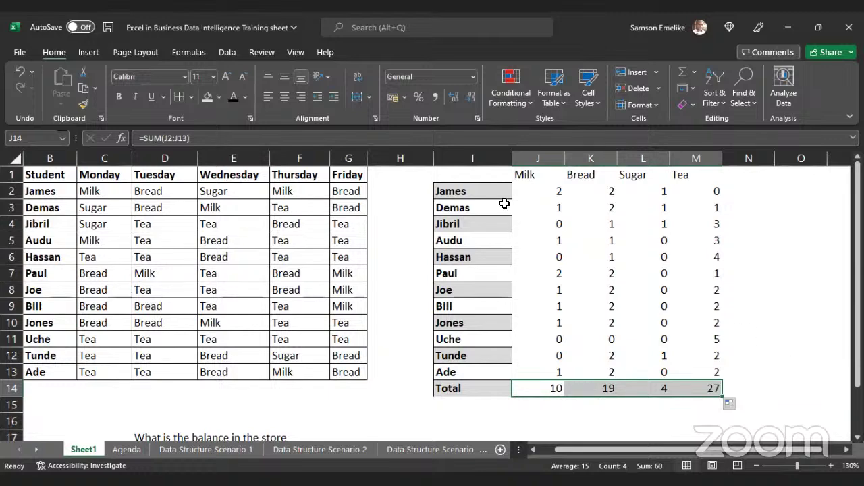
left_click_drag(523, 174, 711, 394)
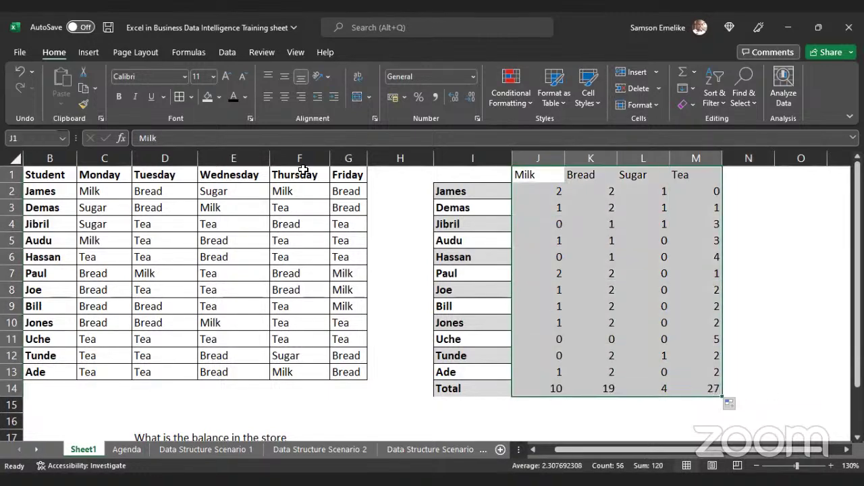
left_click(761, 275)
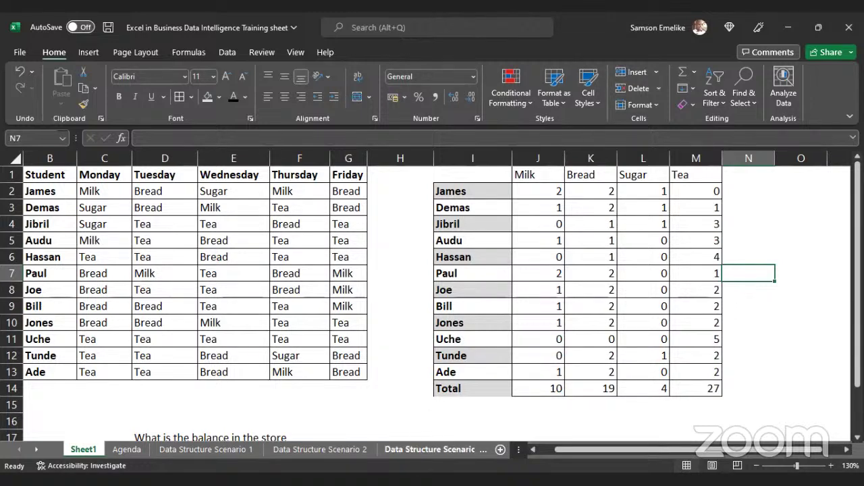
key("alt+Tab")
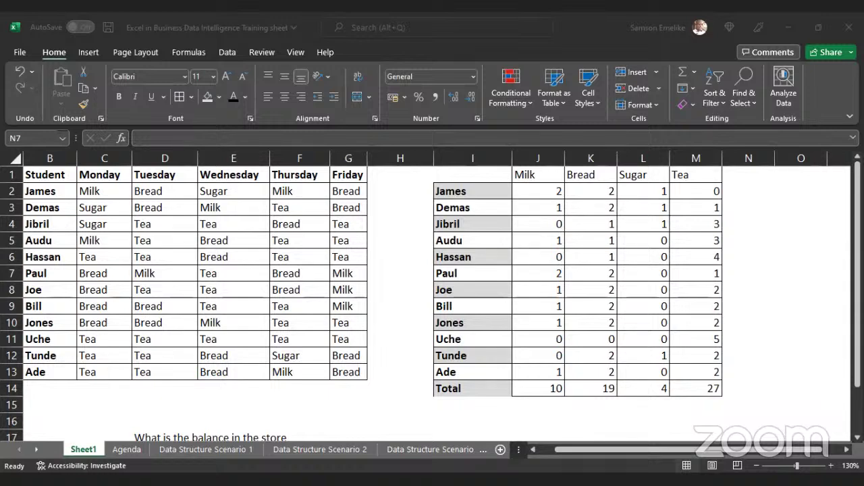
key("alt+Tab")
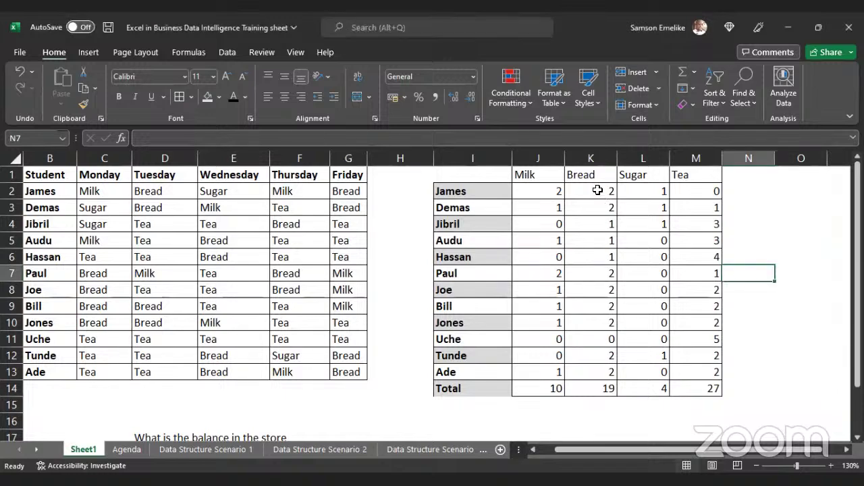
Inspect the Bread formula in K2 for its relative range and absolute criteria.
left_click(598, 191)
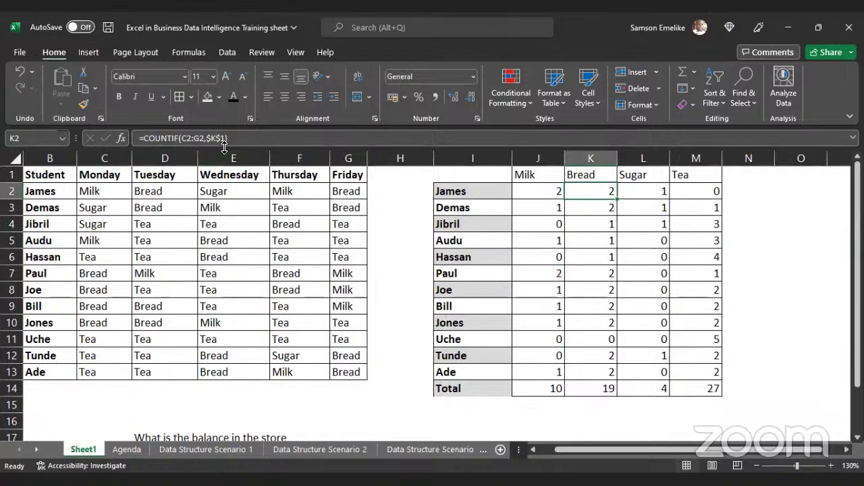
Examine the COUNTIF formulas in K2 and J2 along with the item headers and the first student's counts in row 2.
left_click_drag(232, 138, 148, 132)
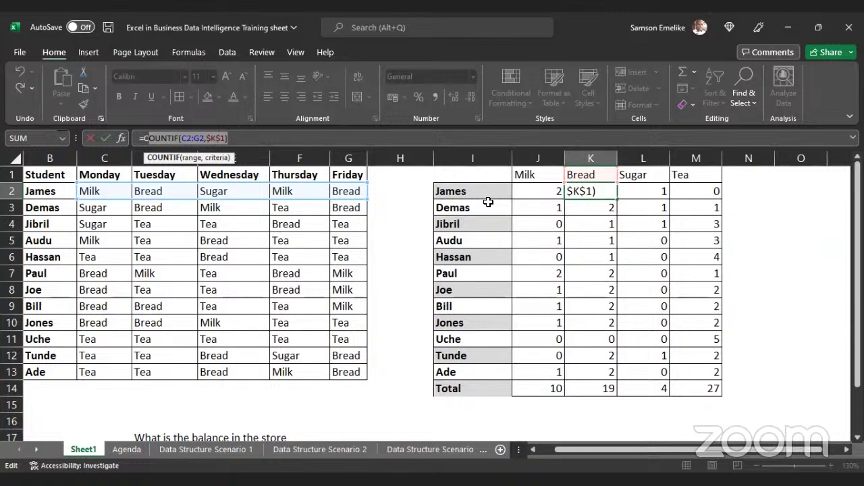
left_click(262, 229)
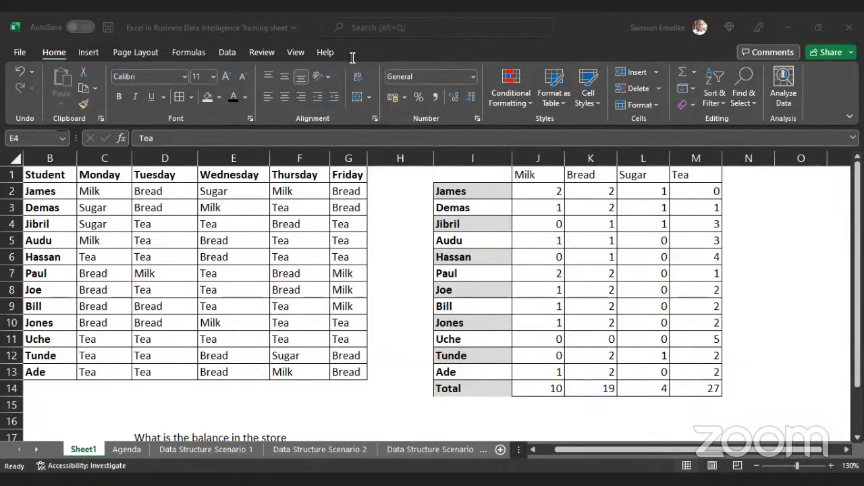
left_click(555, 193)
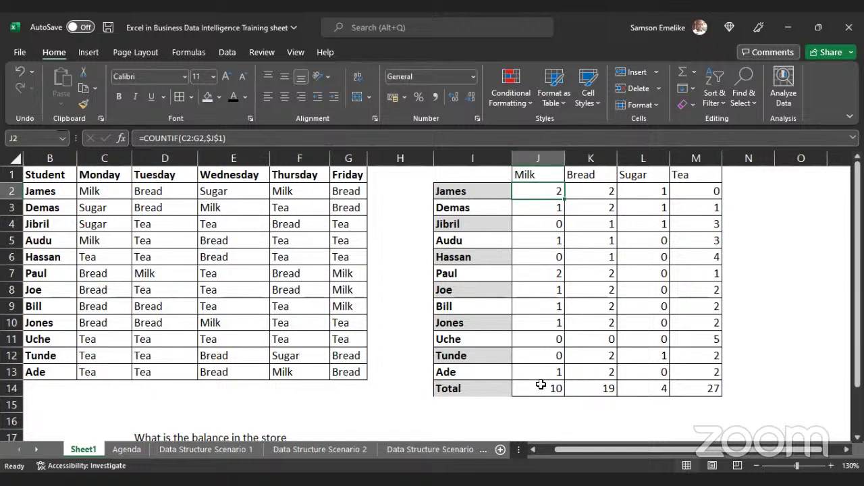
left_click(532, 175)
left_click(578, 174)
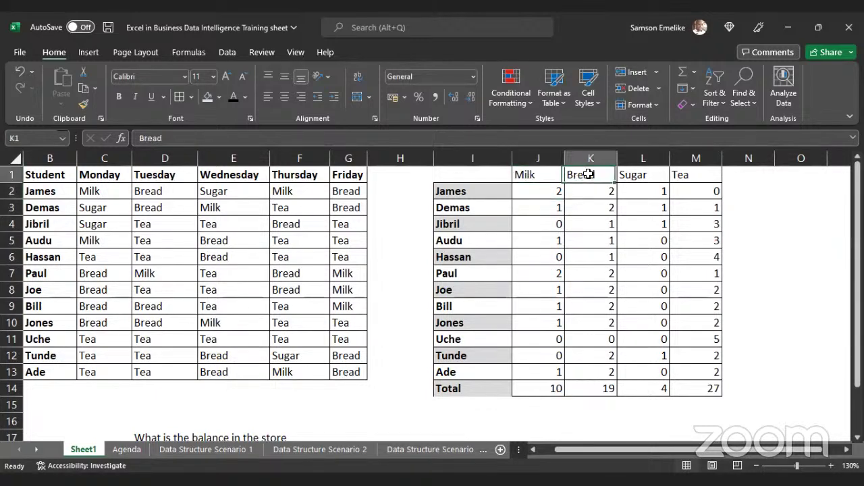
left_click(648, 174)
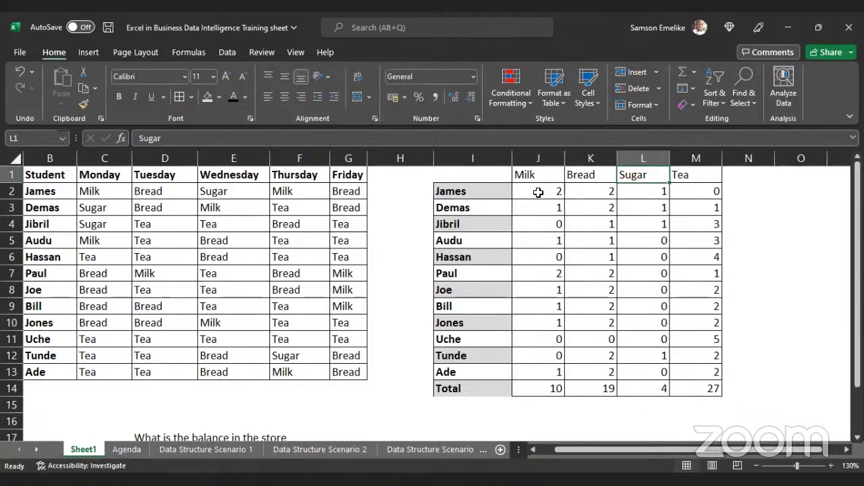
left_click_drag(539, 191, 730, 195)
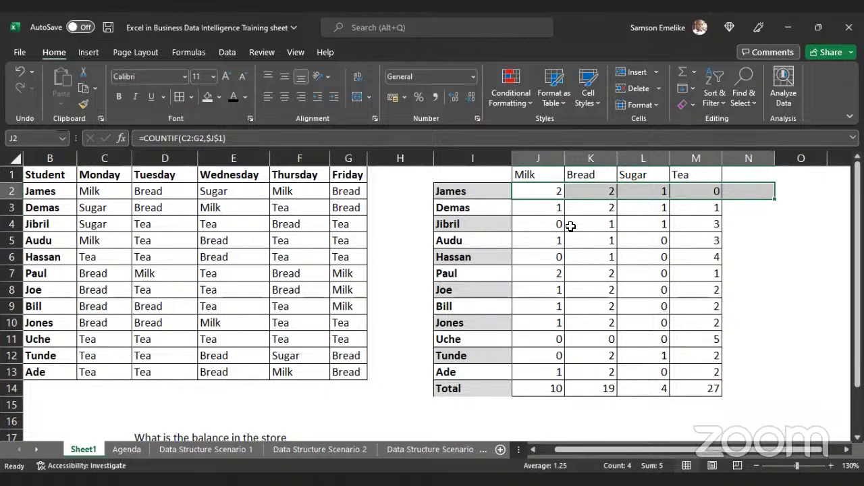
left_click(409, 54)
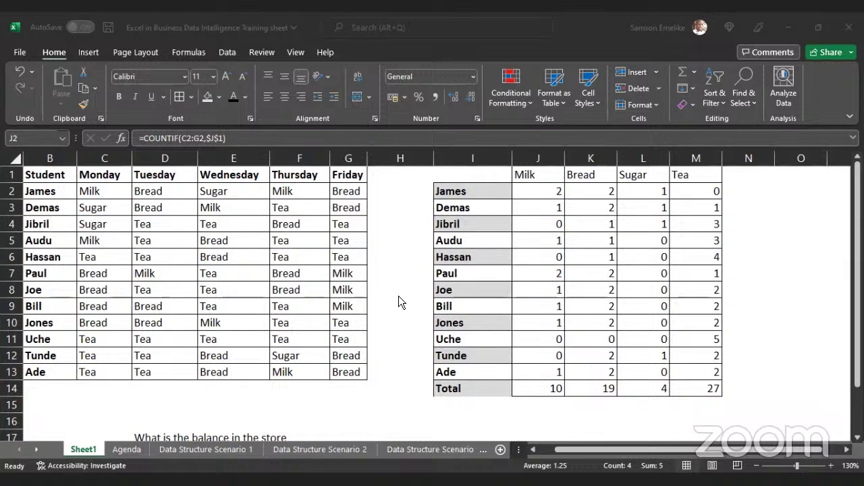
Convert the student purchase data in B1:G13 into an Excel table with headers.
left_click(51, 174)
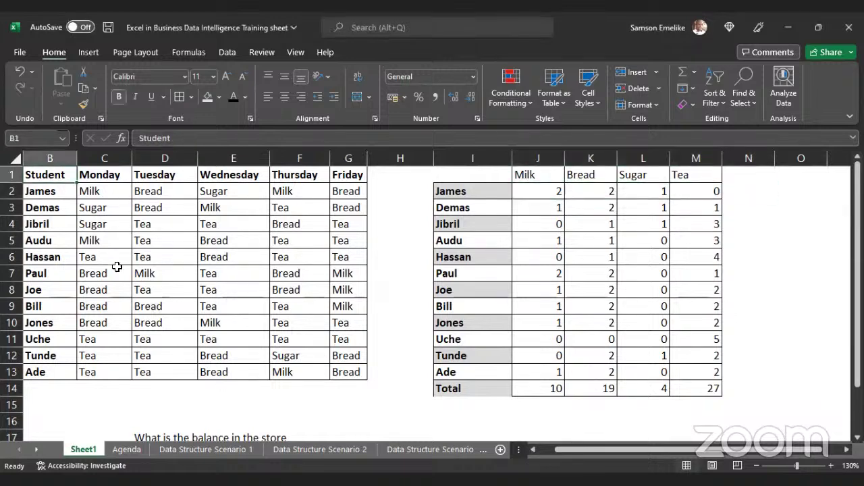
left_click(533, 450)
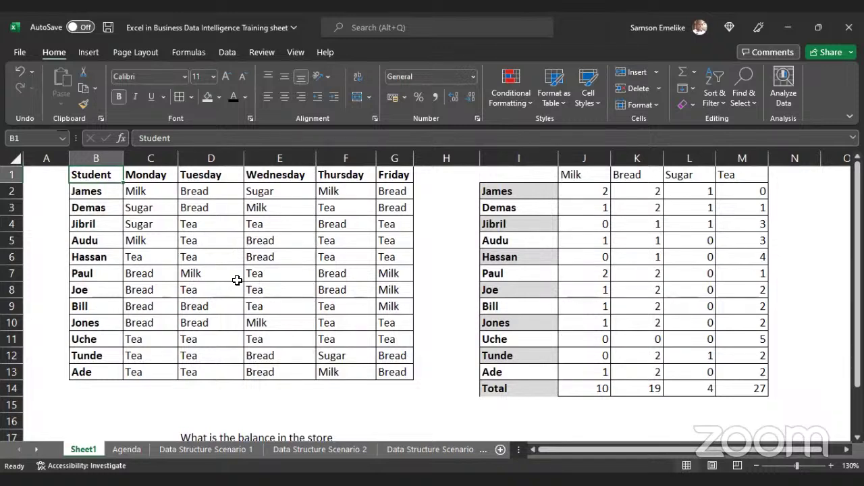
left_click(165, 205)
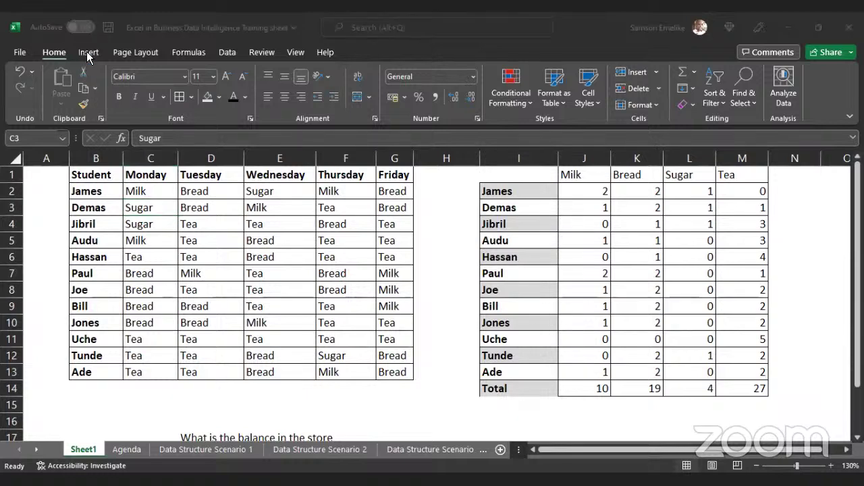
left_click(88, 54)
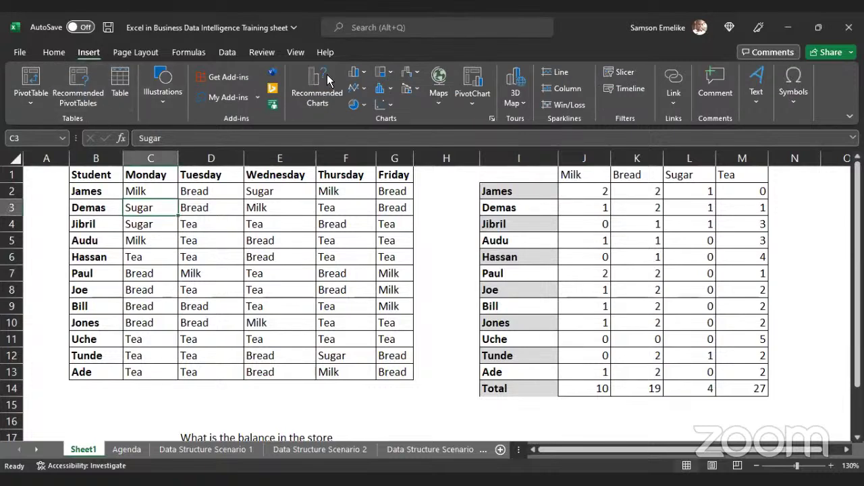
left_click(367, 39)
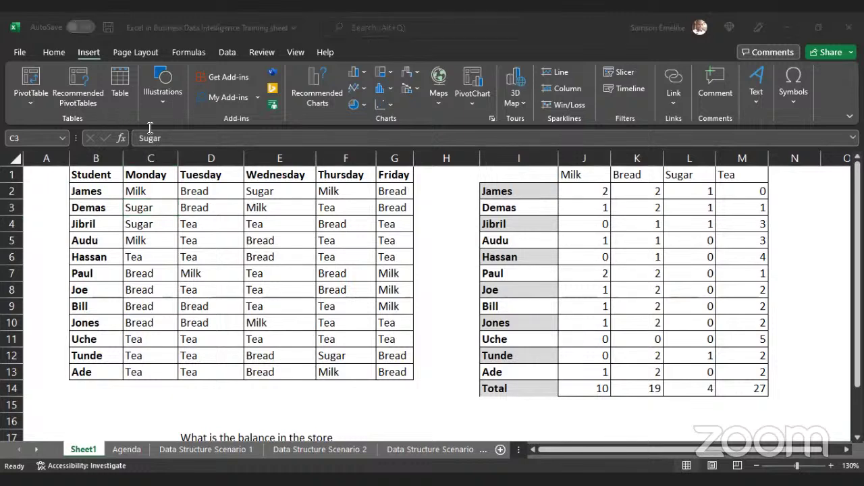
left_click(119, 89)
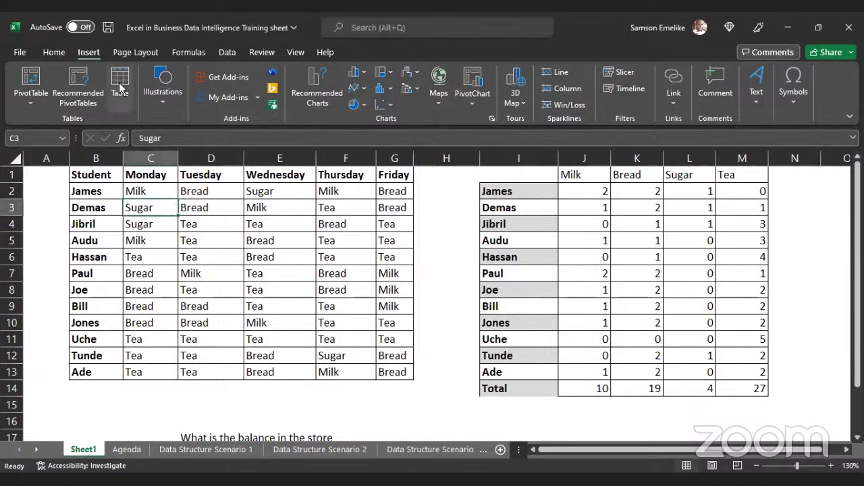
left_click(120, 89)
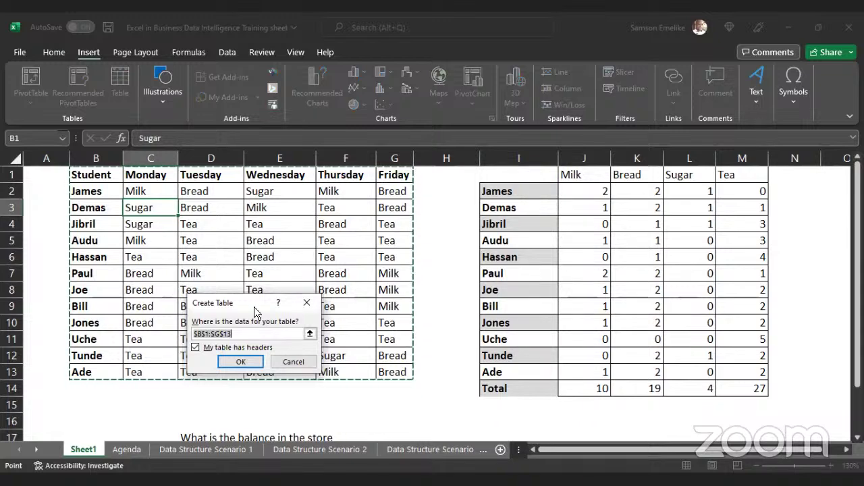
left_click_drag(582, 221, 465, 196)
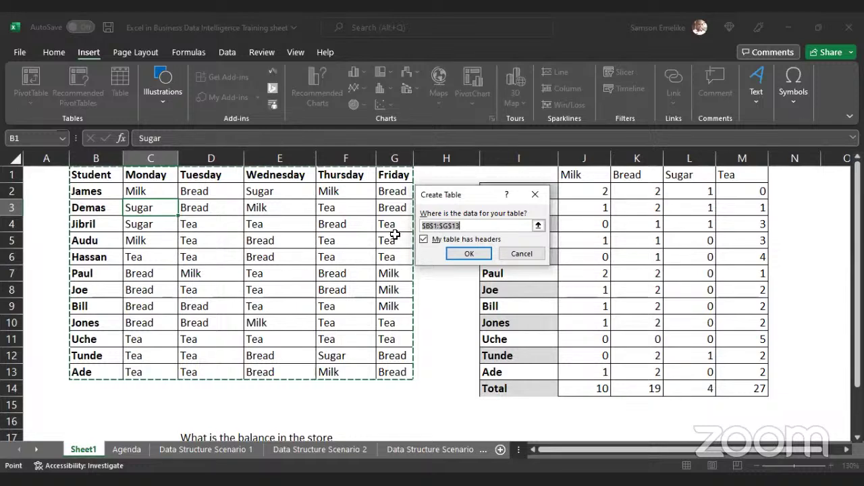
left_click(466, 253)
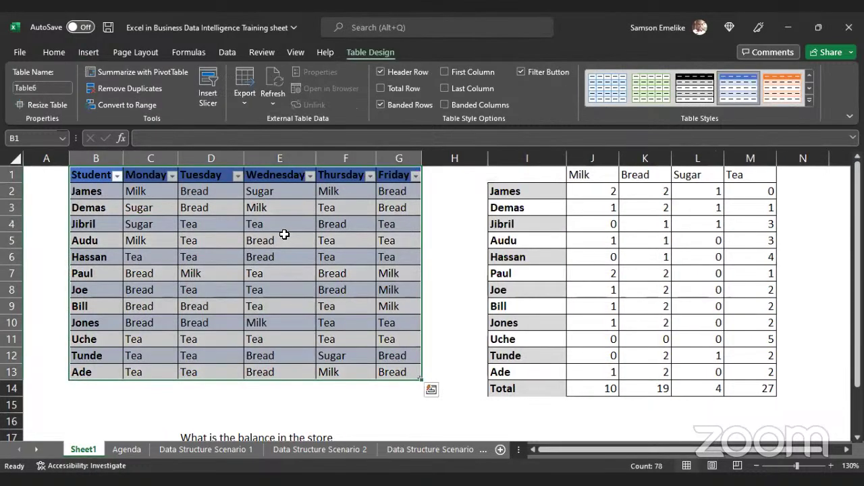
Compare the table design options available for cells inside the student table with those for cells outside it.
left_click(284, 235)
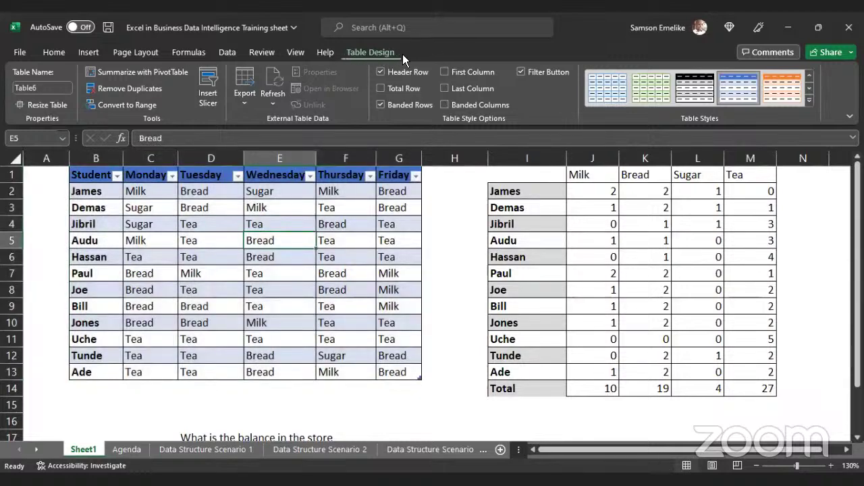
left_click(463, 223)
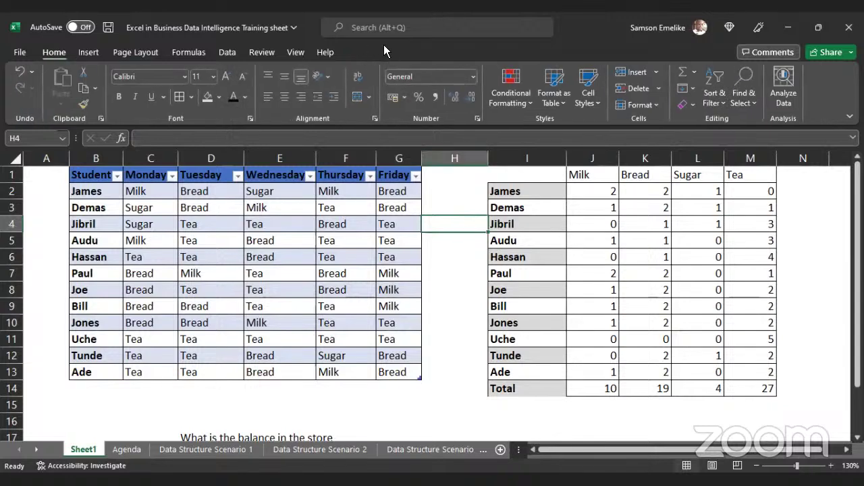
left_click(333, 208)
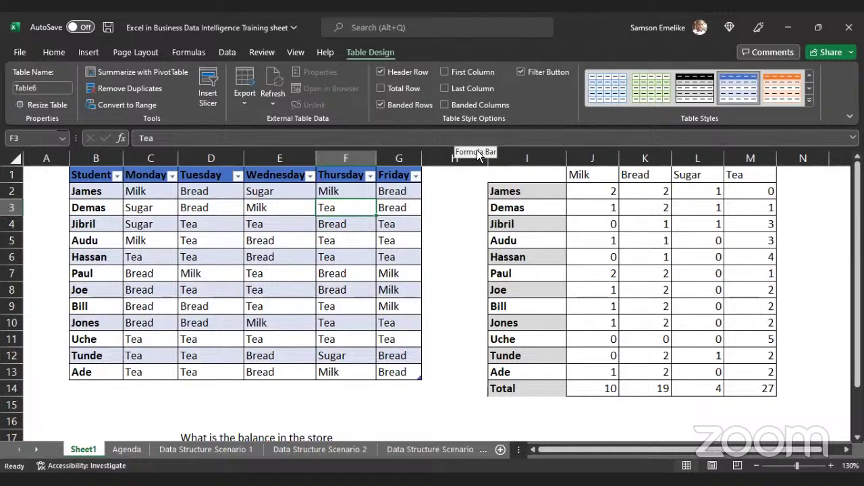
left_click(598, 191)
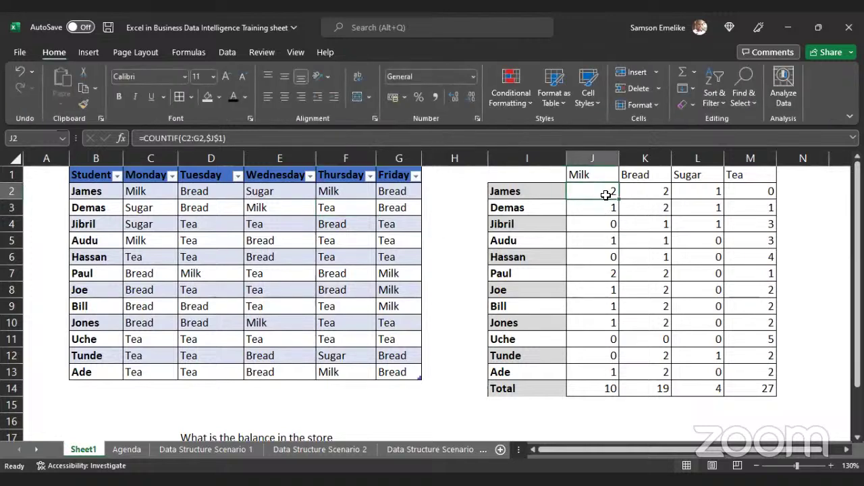
left_click(262, 209)
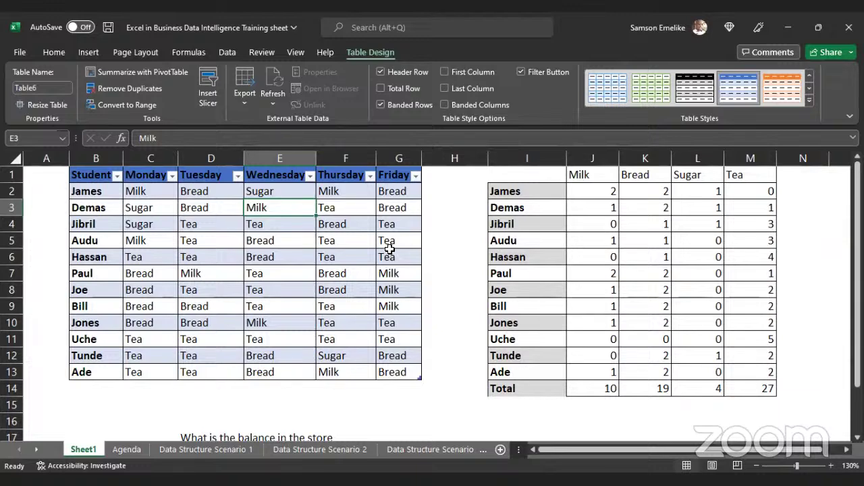
Convert the student table back to a normal range.
left_click(355, 255)
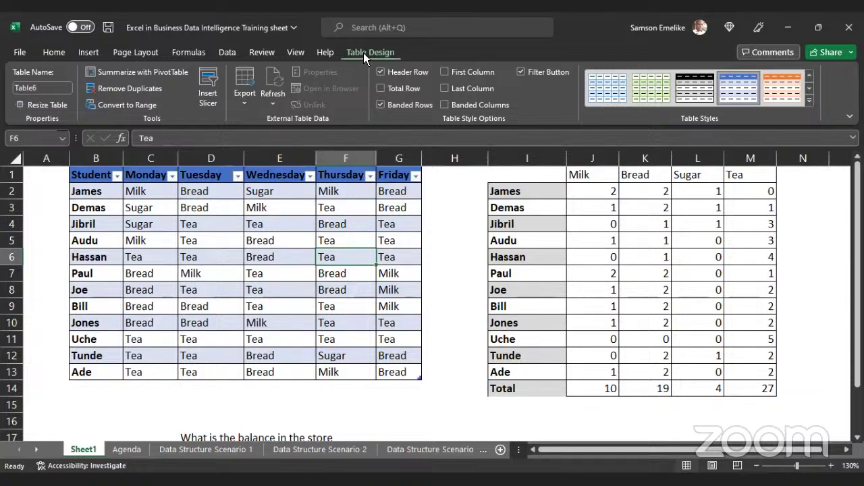
left_click(112, 104)
left_click(408, 285)
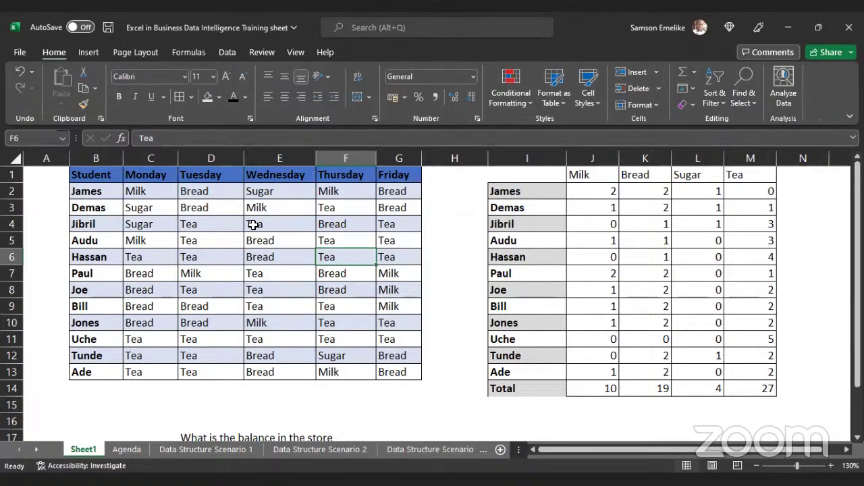
Remove the fill color from the student data range B1:G13.
left_click_drag(93, 175, 412, 372)
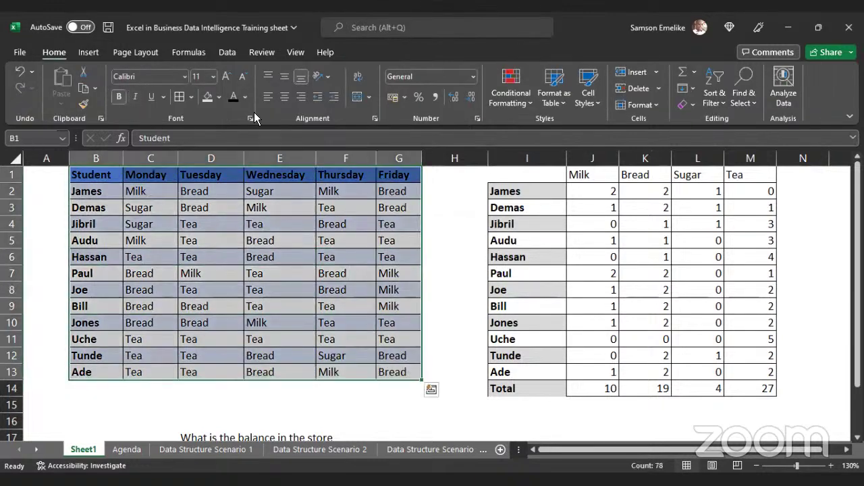
left_click(214, 98)
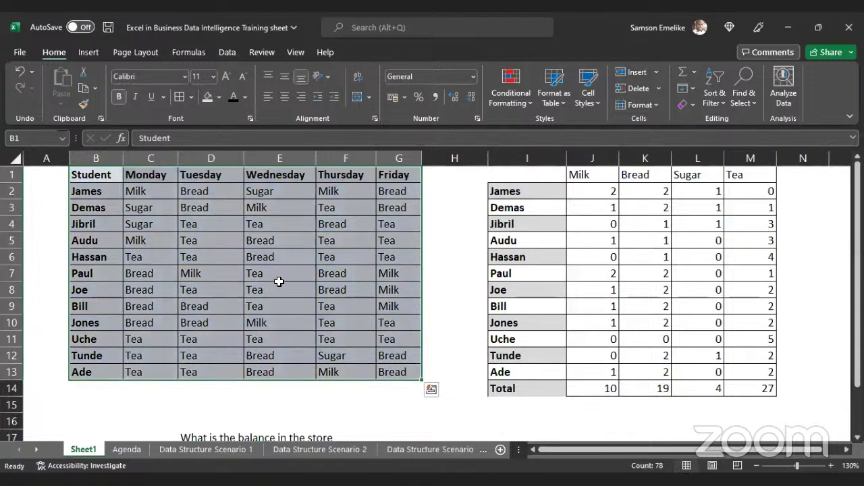
left_click(280, 285)
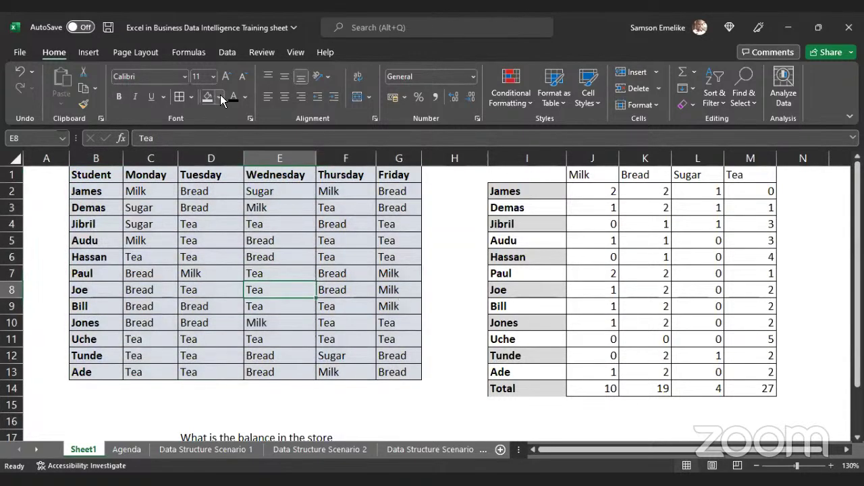
left_click(95, 175)
left_click(410, 370, "shift")
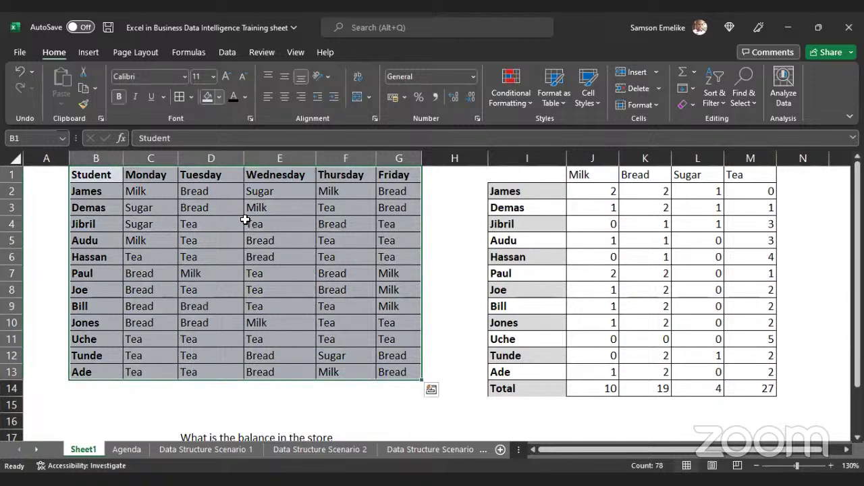
left_click(312, 257)
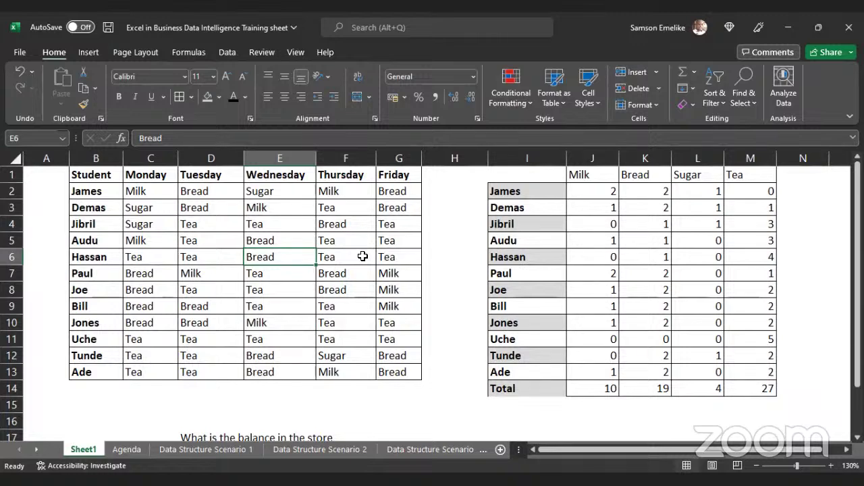
key("ctrl+t")
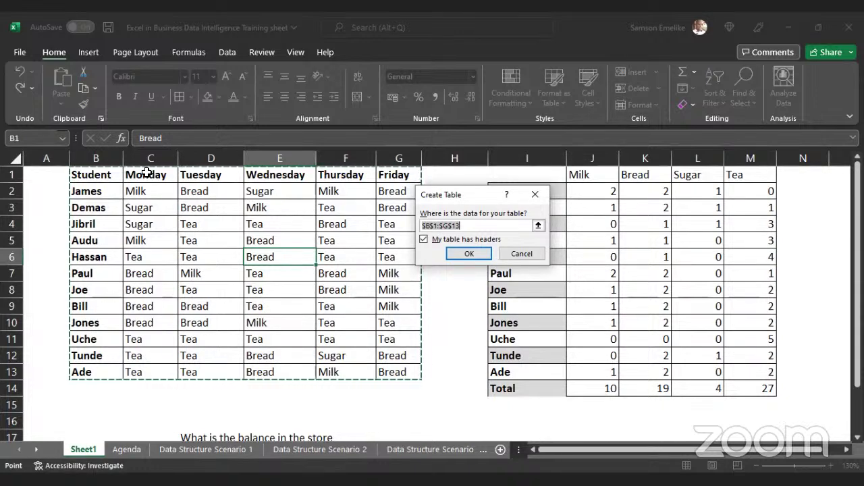
key("Escape")
Starting from empty cell H16, create a table from B1:G13 without marking it as having headers, and select its header row.
left_click(433, 415)
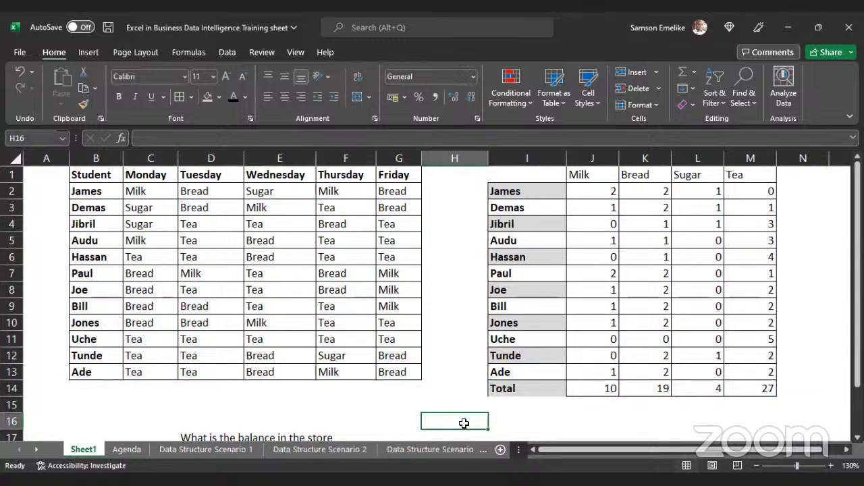
key("ctrl+t")
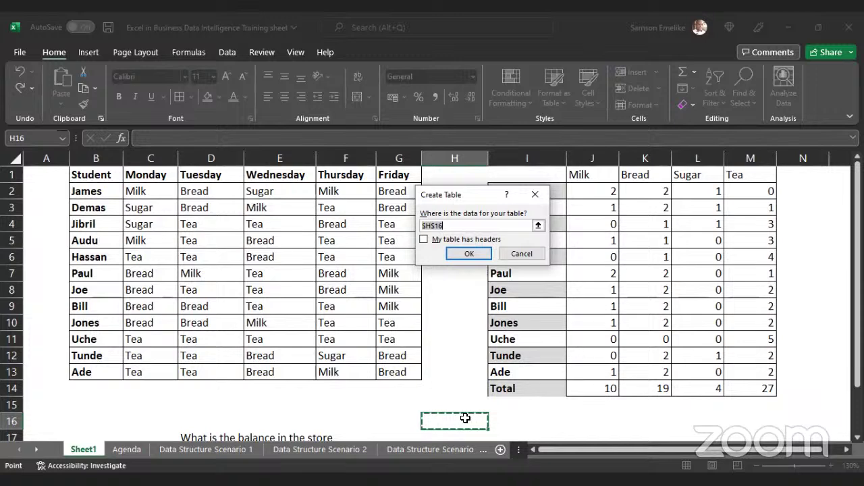
left_click(88, 174)
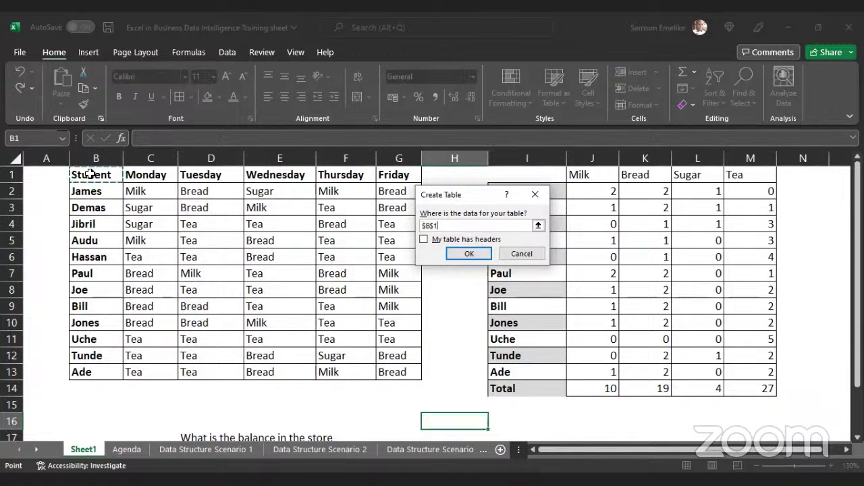
left_click_drag(403, 364, 403, 365)
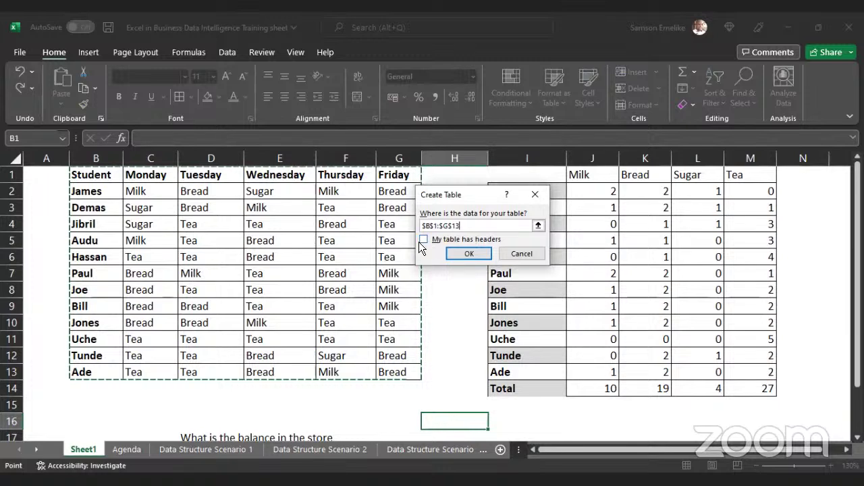
left_click(470, 252)
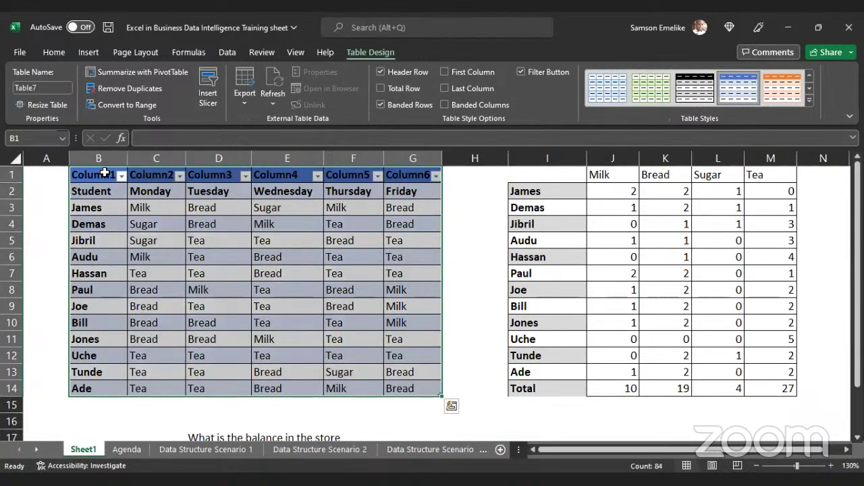
left_click_drag(99, 174, 416, 176)
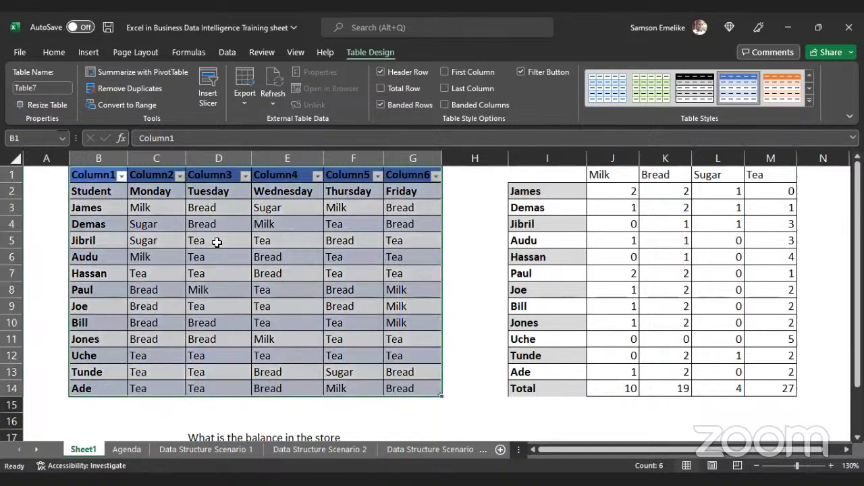
Undo the table made without headers and create a table from B1:G13 again, this time marked as having headers.
key("ctrl+z")
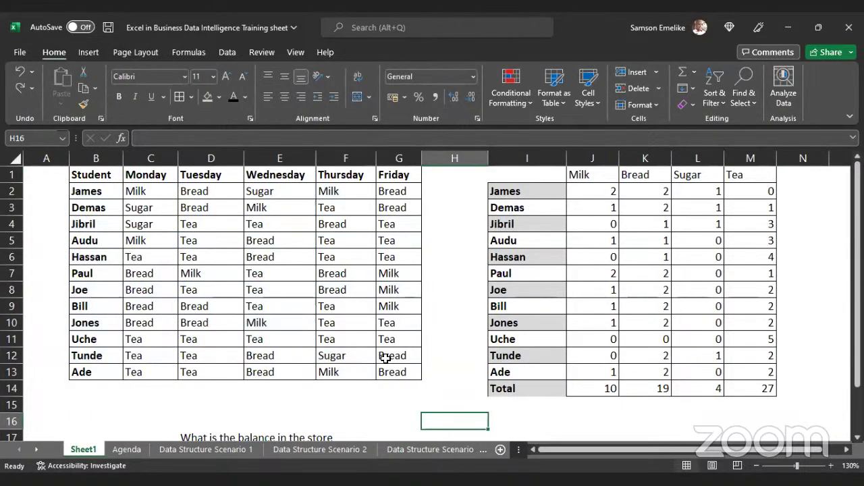
key("ctrl+t")
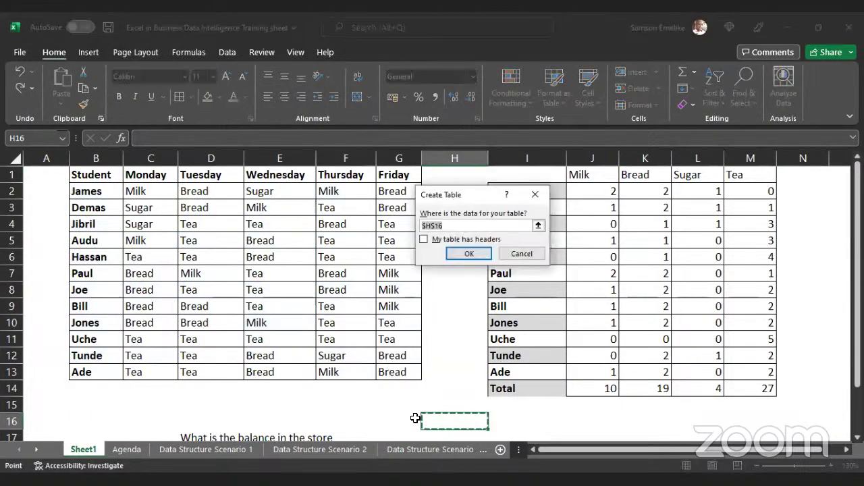
left_click(97, 176)
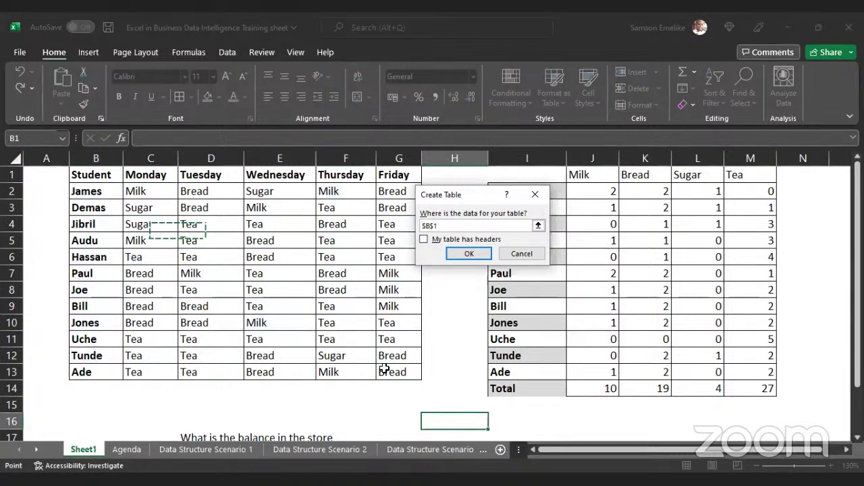
left_click_drag(97, 176, 386, 368)
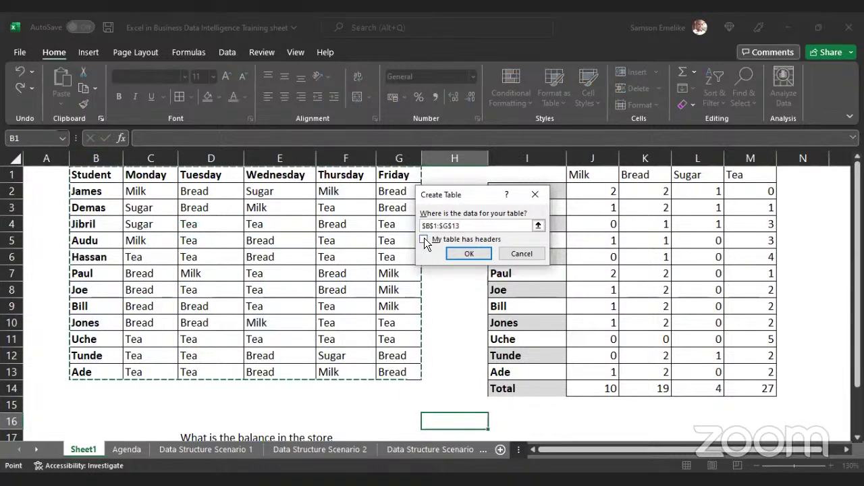
left_click(424, 239)
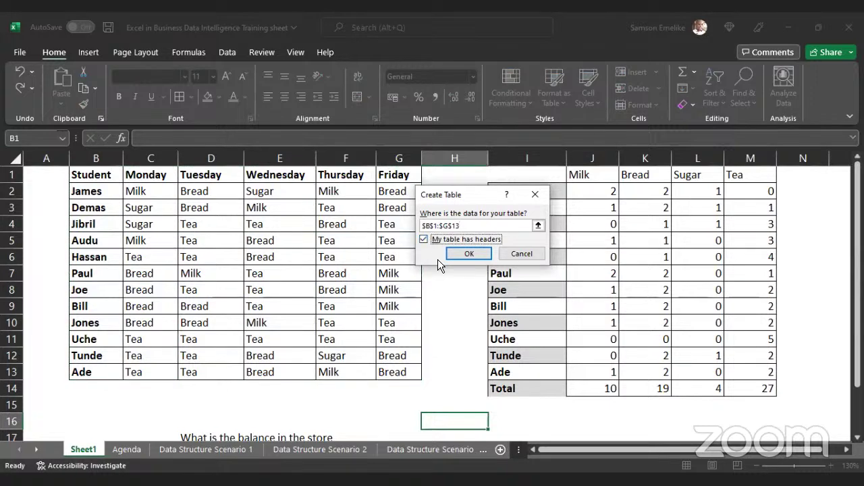
left_click(471, 253)
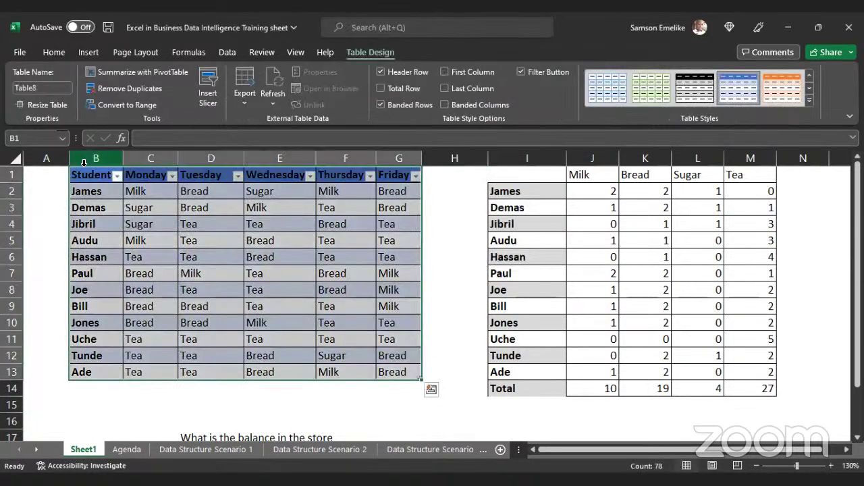